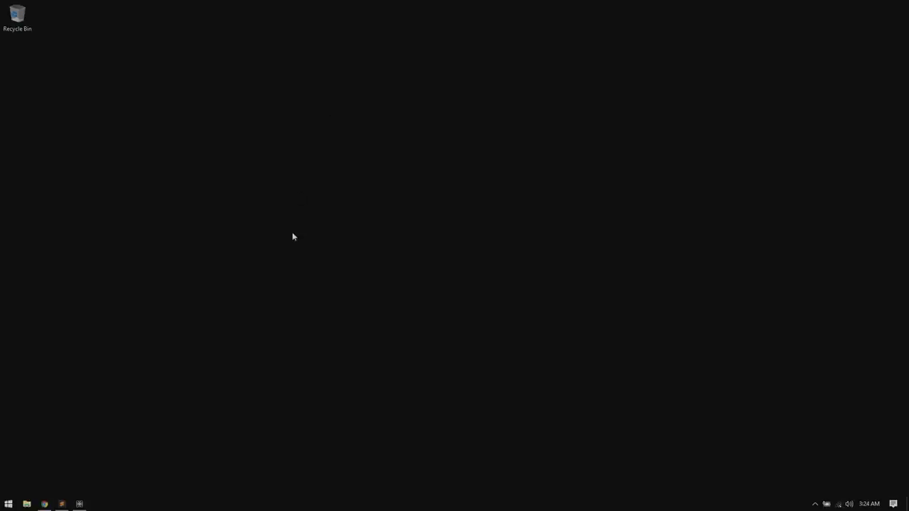
Step: Switch to TouchDesigner and delete the default Movie File In operator from the root network
left_click(78, 504)
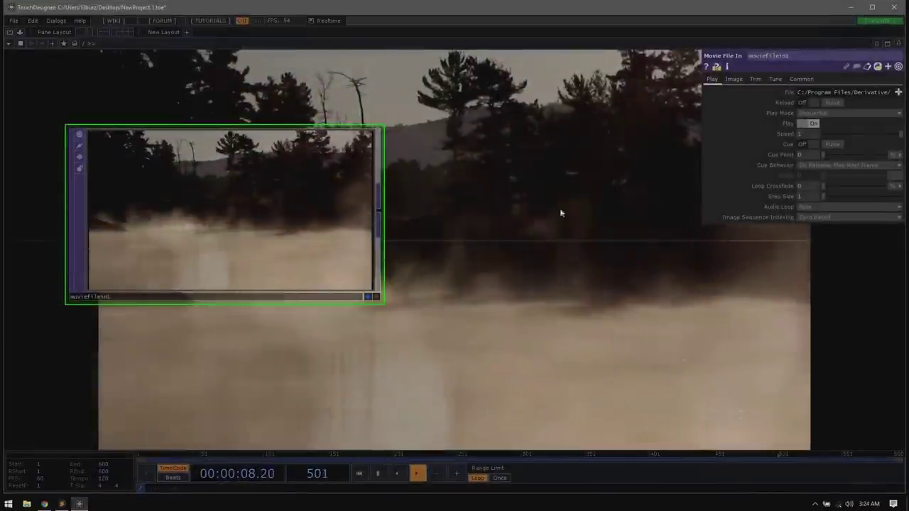
key("h")
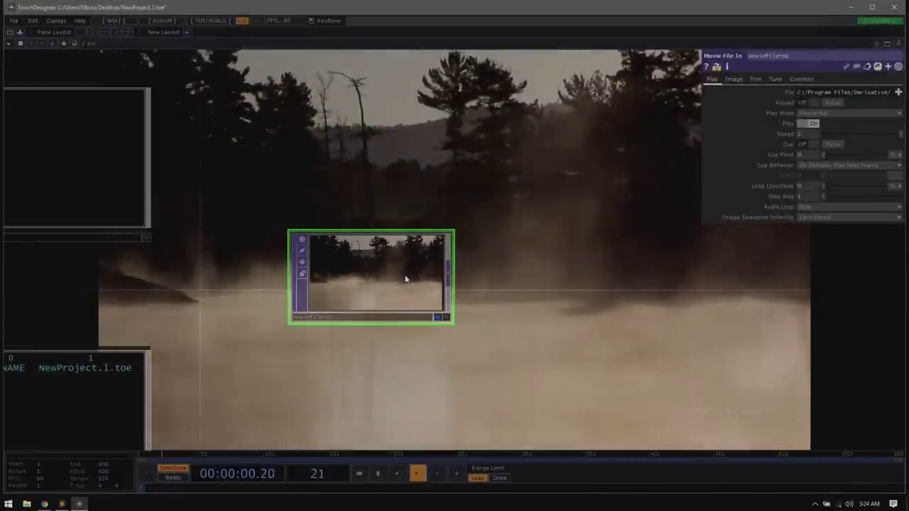
key("Delete")
left_click_drag(515, 222, 254, 233)
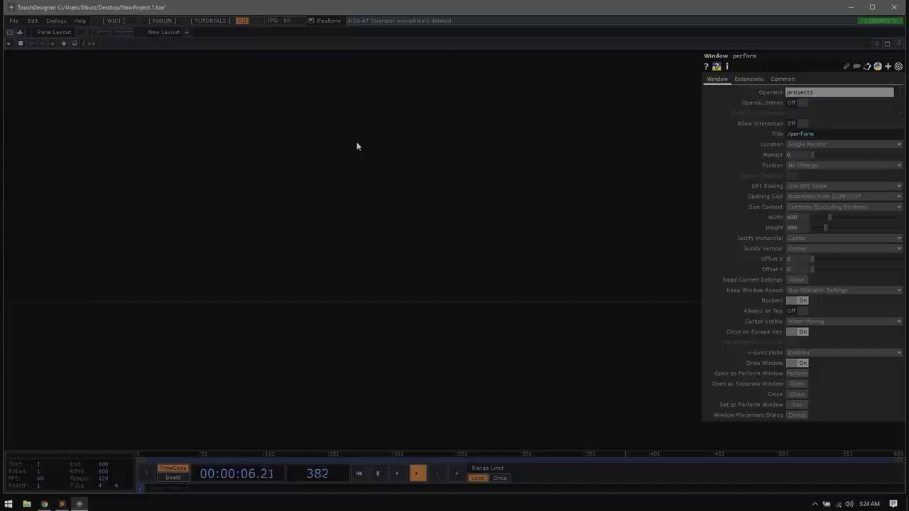
Step: Add a Container component to the right of the existing perform and local components and enter its network
key("Tab")
left_click(212, 43)
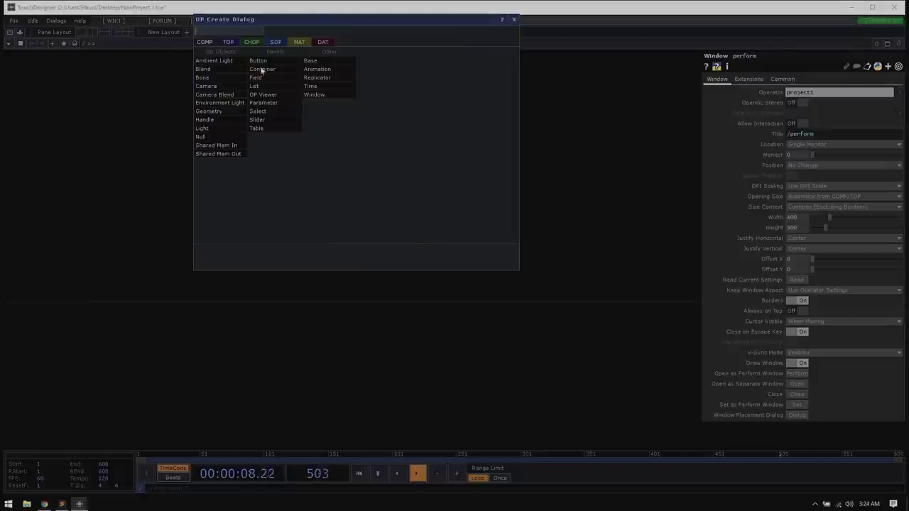
left_click(287, 72)
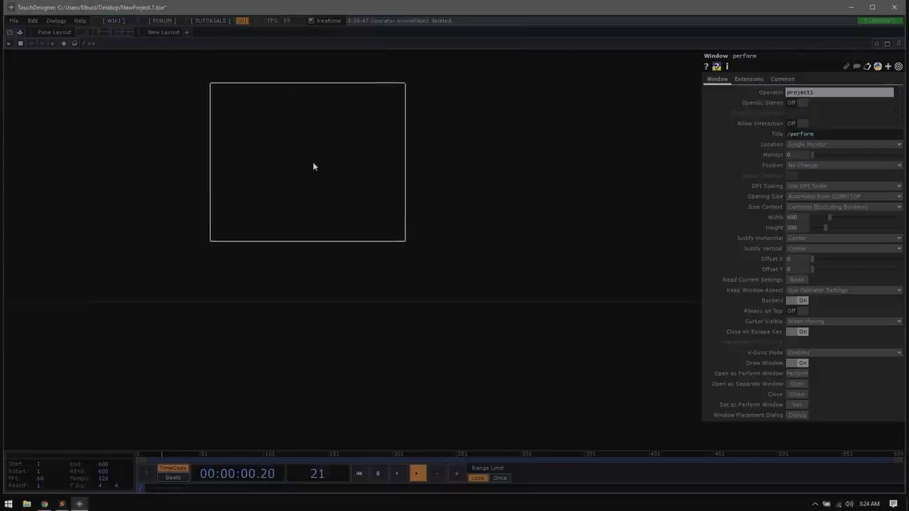
left_click(312, 162)
left_click_drag(477, 228, 549, 280)
scroll(430, 219, "down", 4)
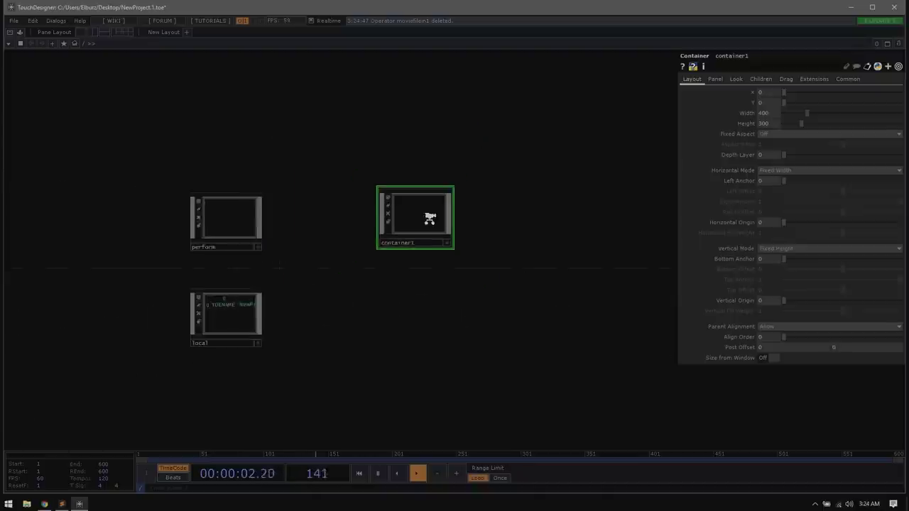
scroll(429, 221, "up", 2)
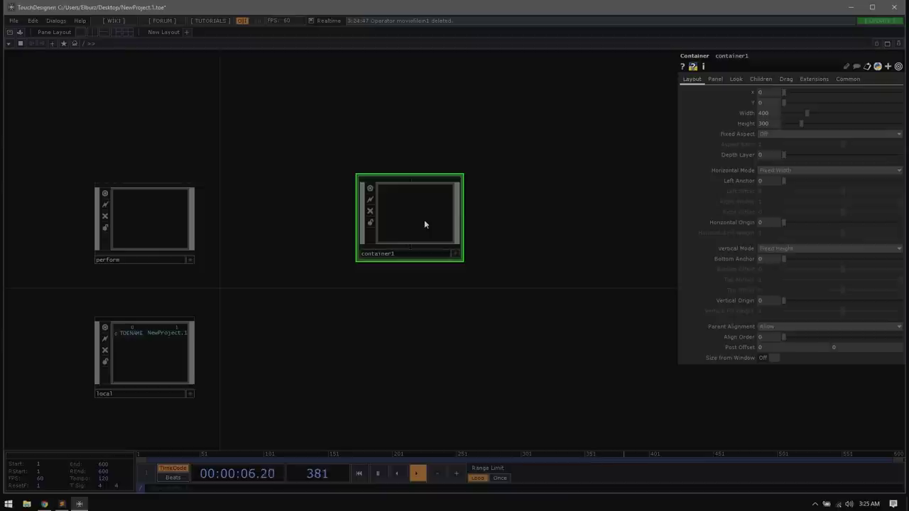
double_click(424, 220)
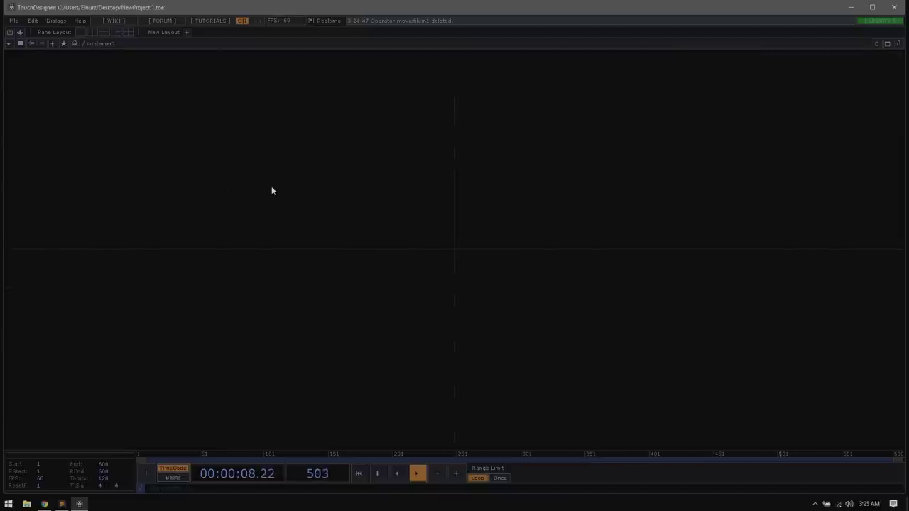
Step: Add a Ramp TOP inside the container network
key("Tab")
left_click(80, 89)
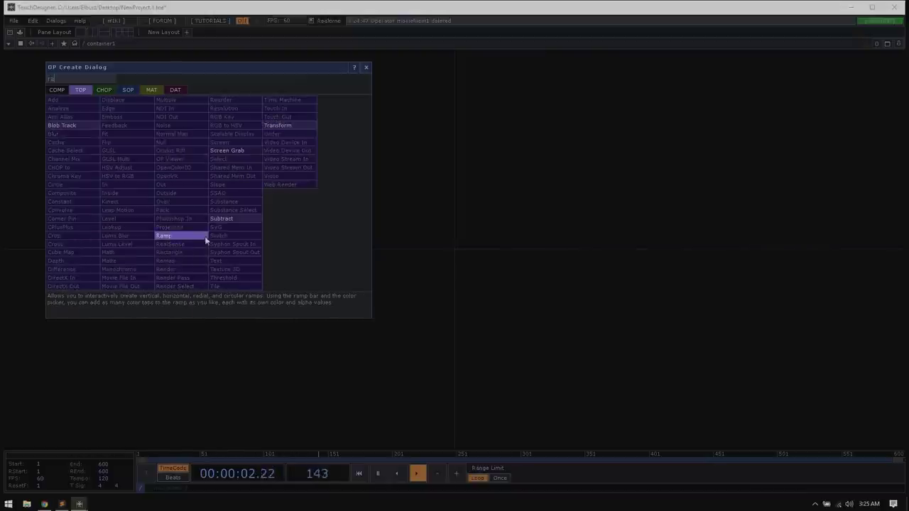
left_click(201, 237)
left_click(201, 242)
scroll(236, 203, "up", 5)
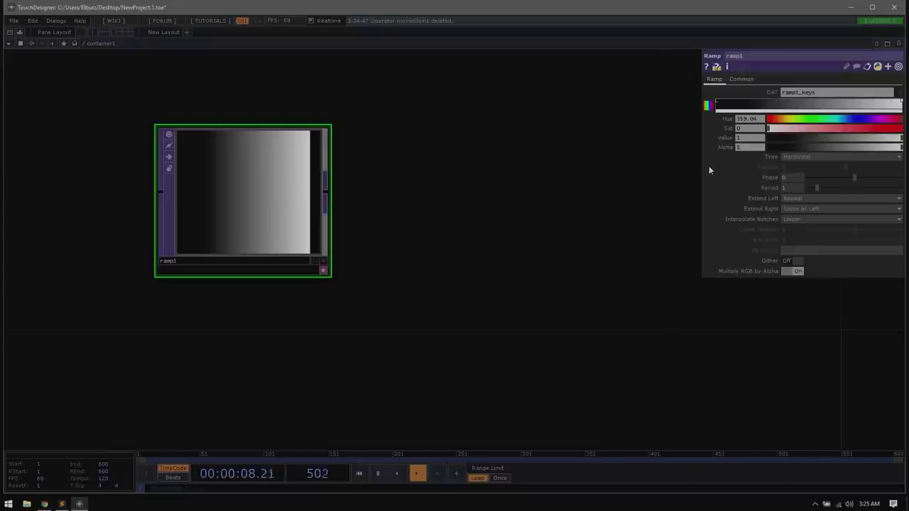
Step: Set the ramp's type to Radial and its period to 0.5
left_click(798, 157)
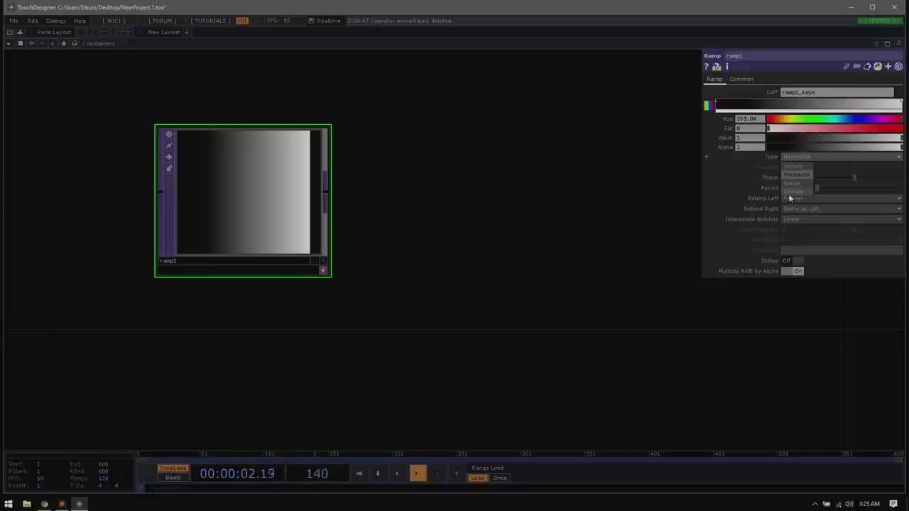
left_click(790, 182)
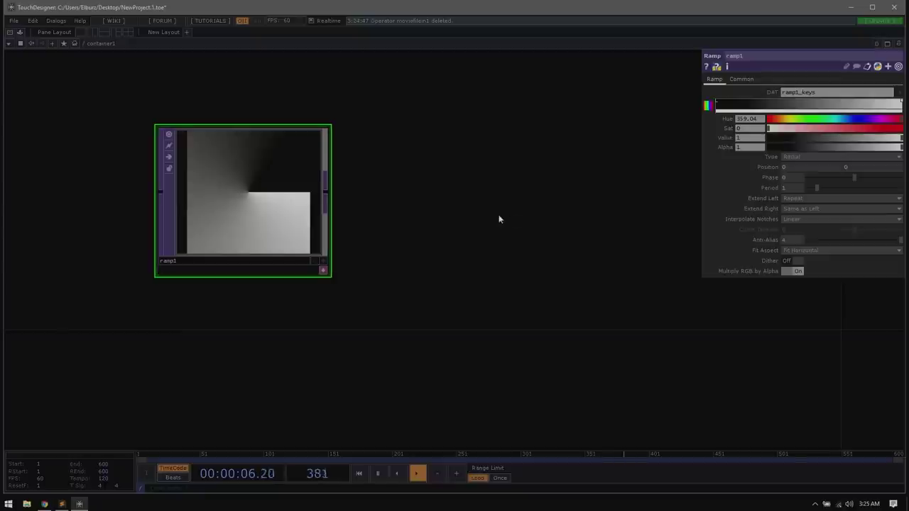
left_click(791, 189)
type("0.5")
key("Return")
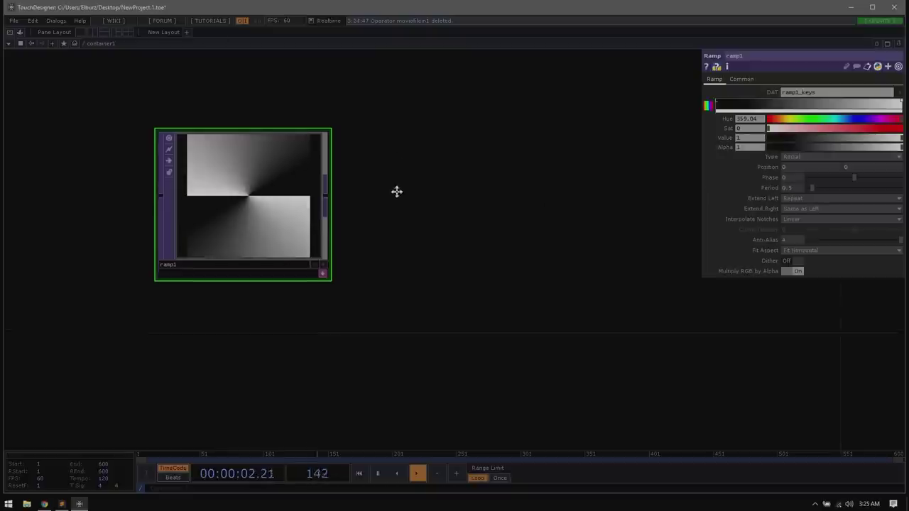
Step: Add a Constant CHOP in the empty space above the ramp
left_click_drag(396, 191, 355, 235)
scroll(355, 232, "down", 3)
left_click_drag(344, 197, 348, 308)
scroll(335, 197, "down", 3)
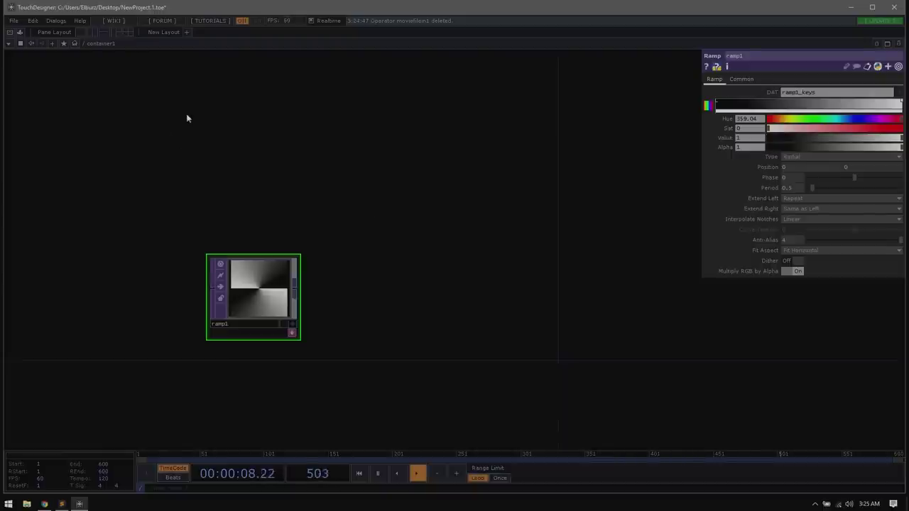
key("Tab")
left_click(82, 28)
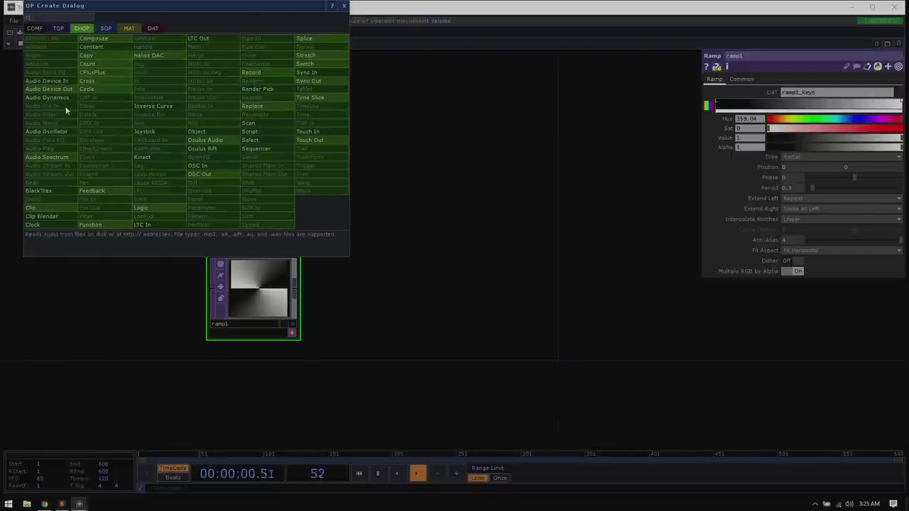
left_click(102, 55)
left_click(249, 112)
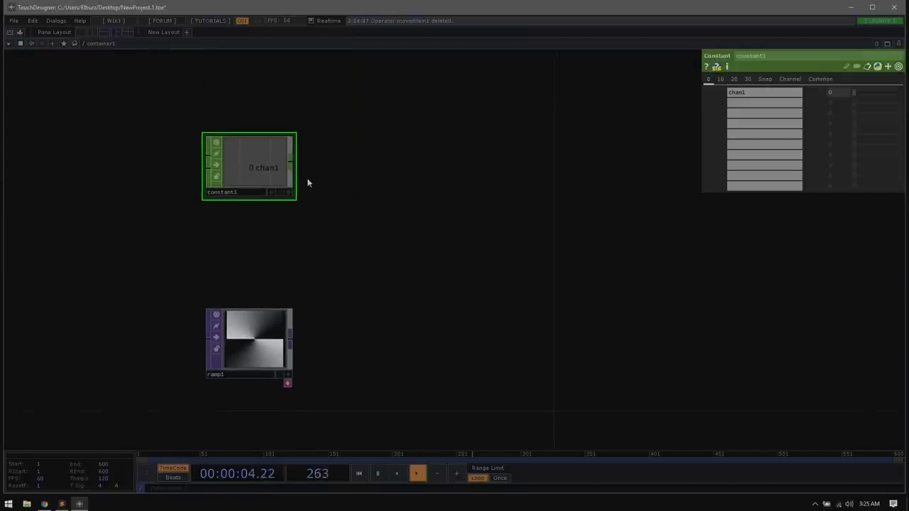
Step: Add a Speed CHOP wired to the output of the Constant CHOP
right_click(292, 166)
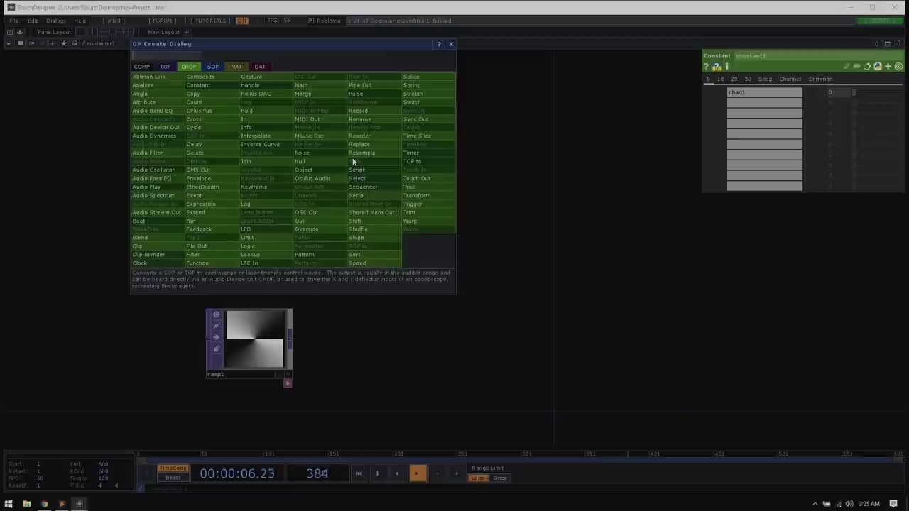
type("speed")
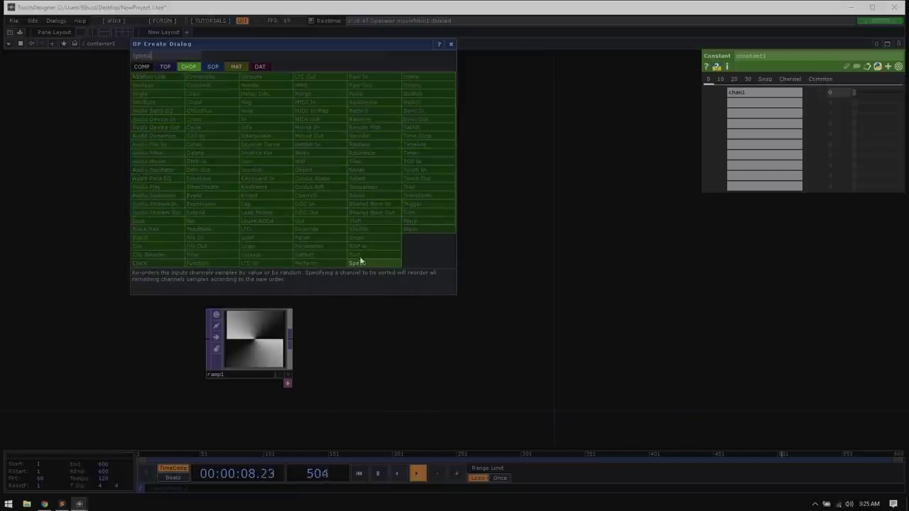
left_click(358, 262)
left_click(363, 168)
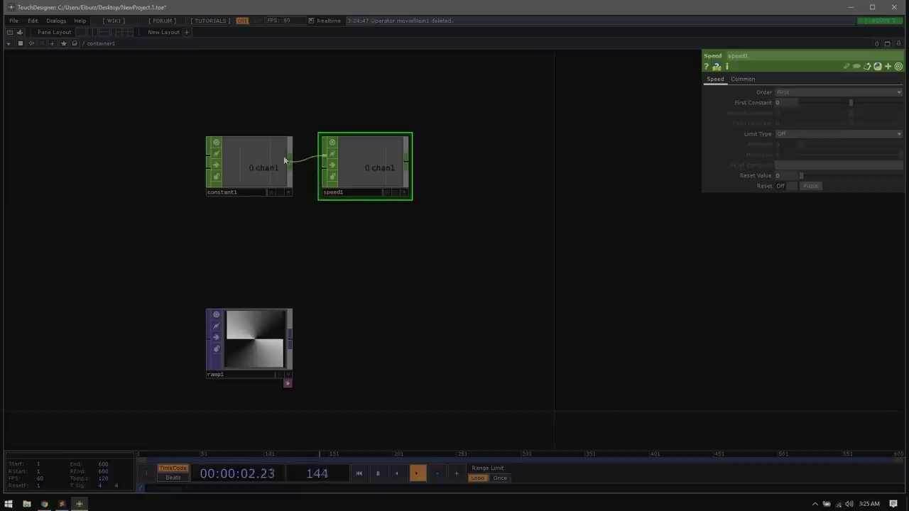
Step: Set the Constant CHOP's chan1 value to 1
left_click(260, 163)
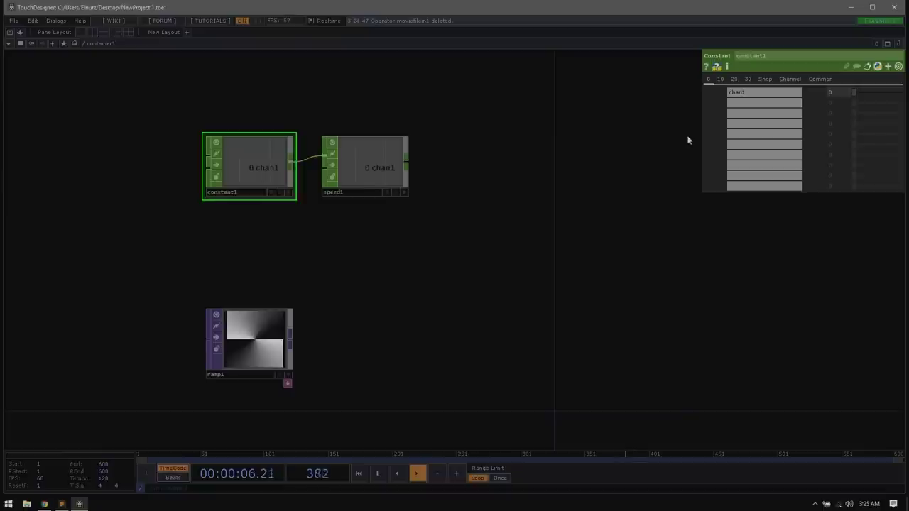
left_click(834, 93)
type("1")
key("Return")
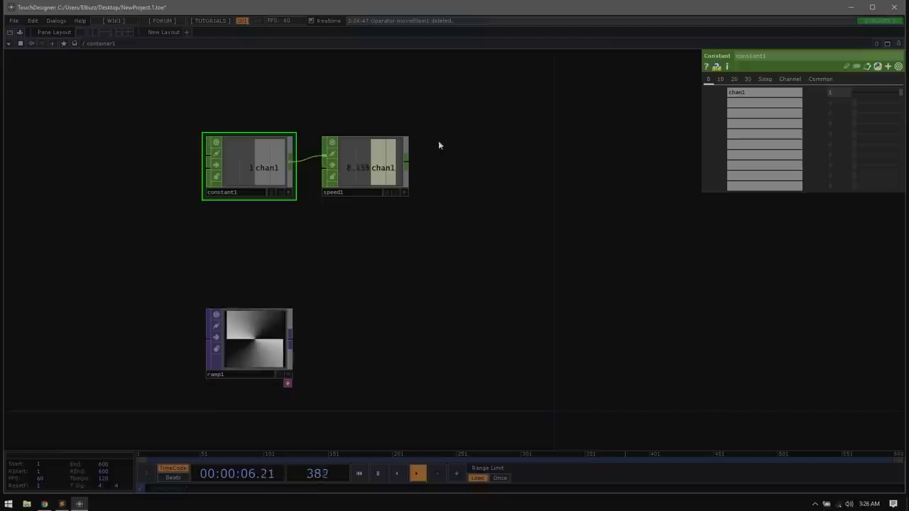
Step: Add a Null CHOP wired to the output of the Speed CHOP
right_click(409, 167)
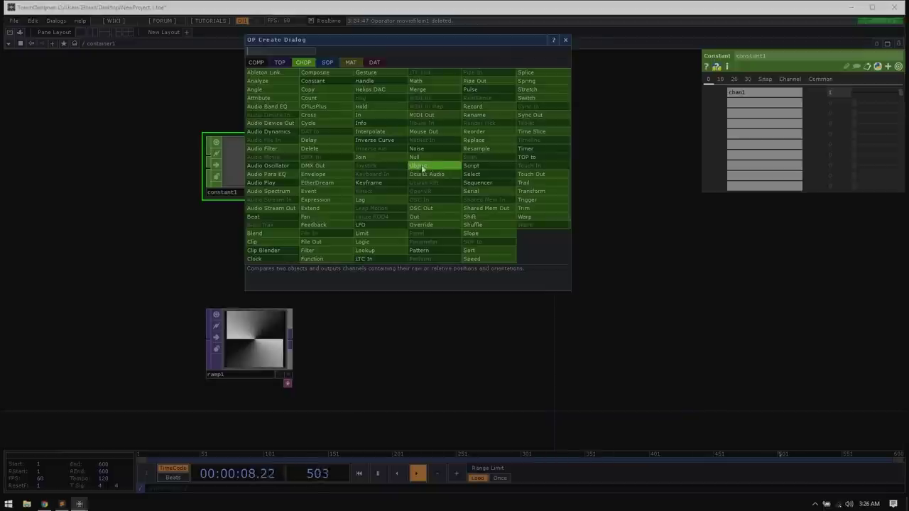
type("null")
left_click(455, 154)
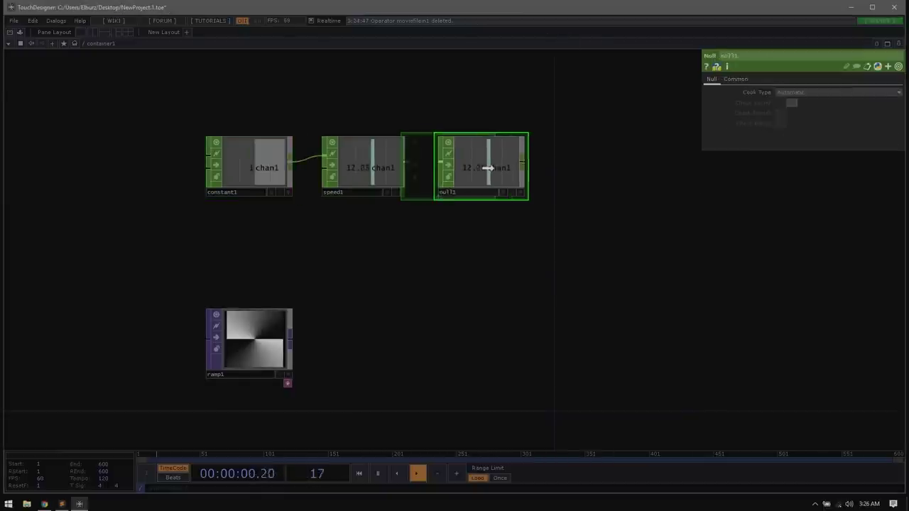
left_click(494, 168)
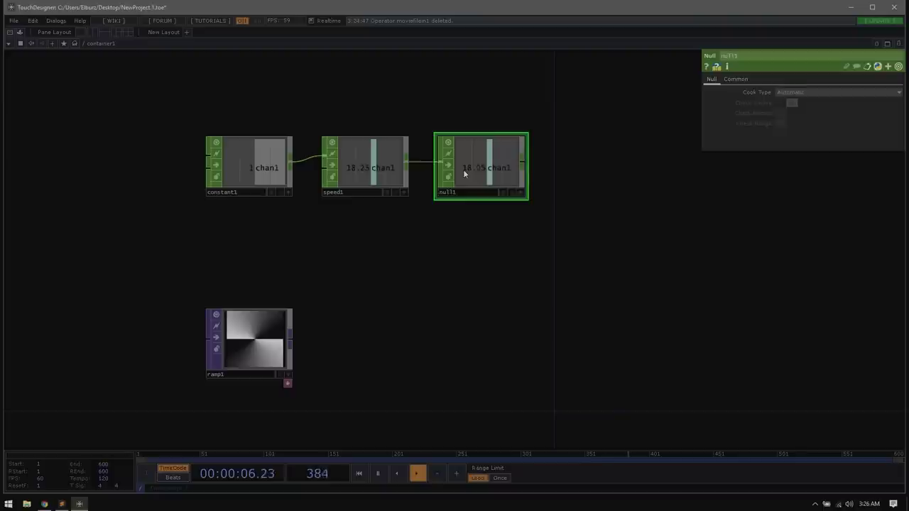
left_click(375, 173)
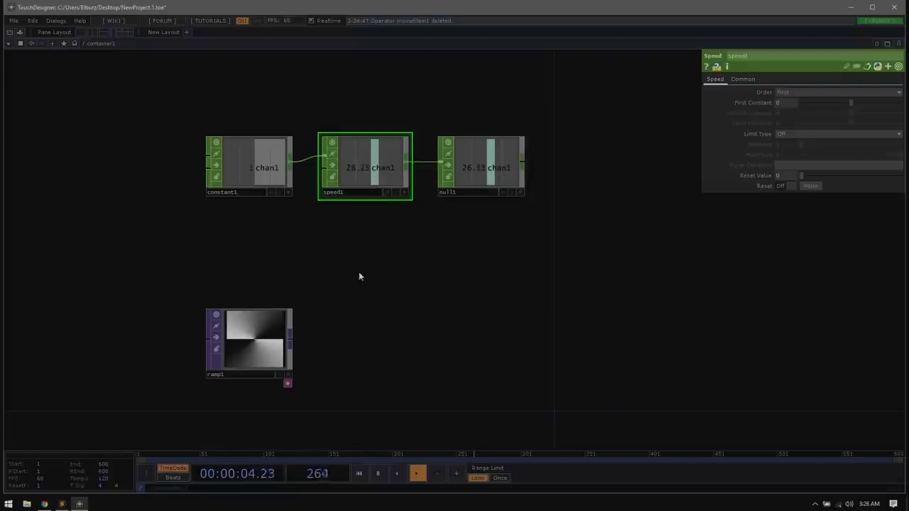
Step: Make the Null CHOP's viewer active and export its chan1 channel to the ramp's Phase parameter
left_click(255, 339)
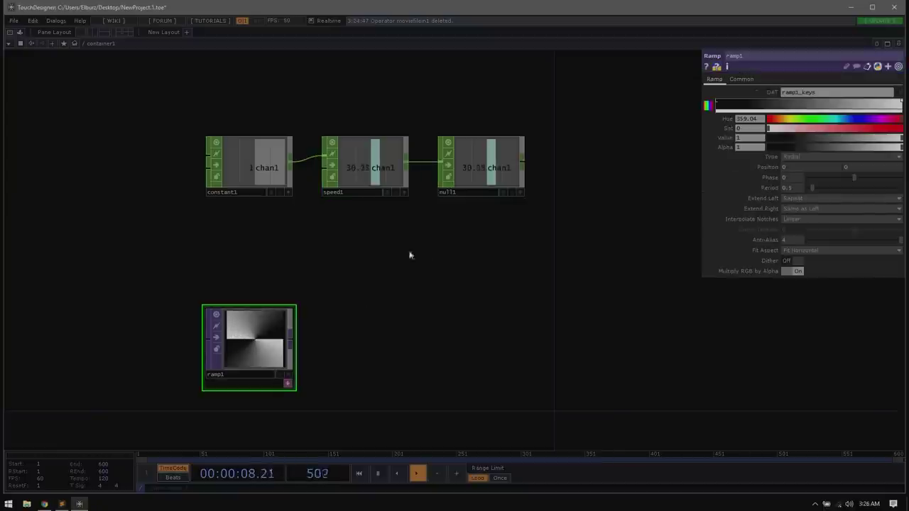
left_click(521, 194)
left_click(521, 193)
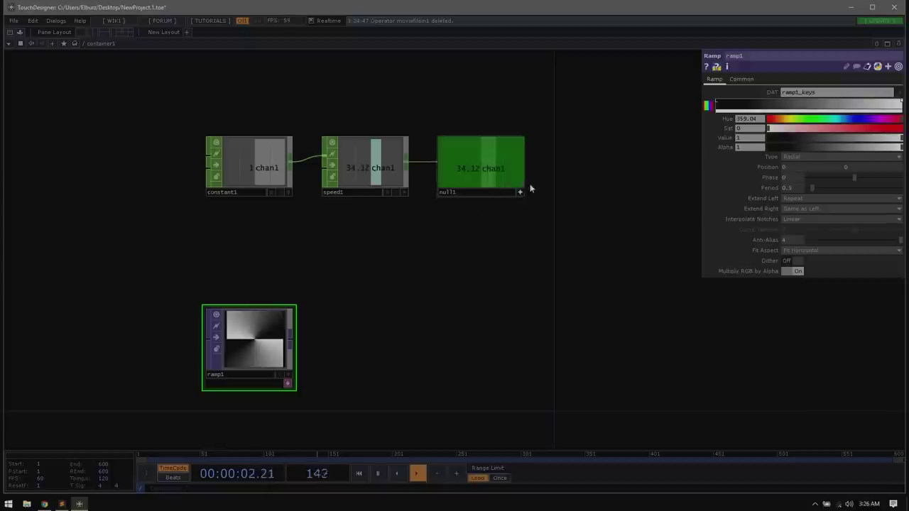
left_click_drag(490, 170, 790, 179)
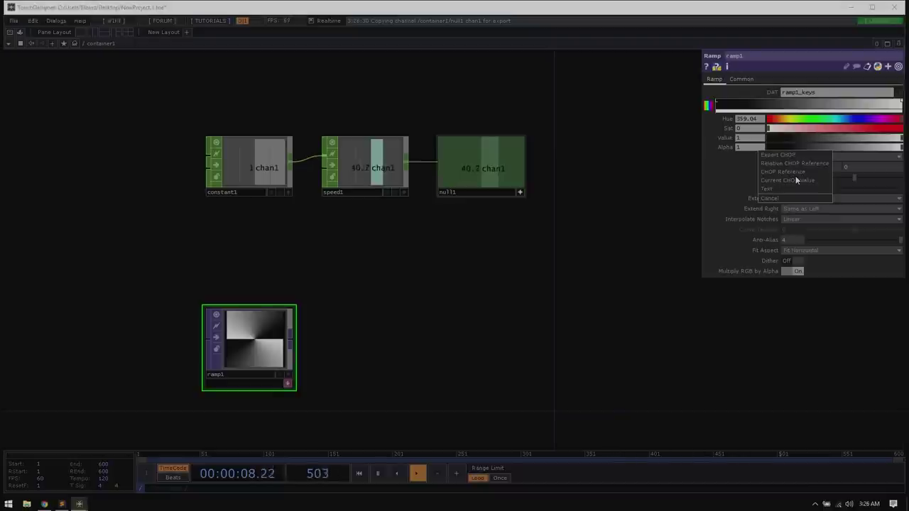
left_click(789, 163)
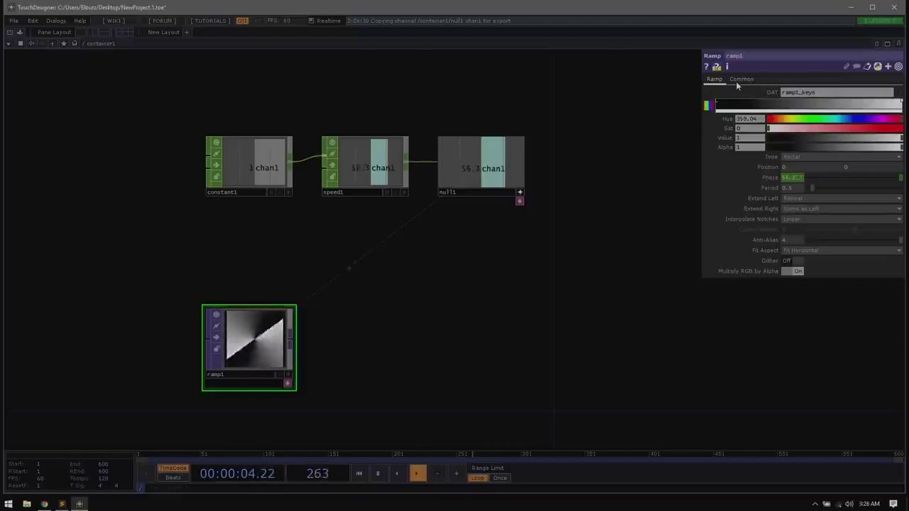
Step: Add a Rectangle TOP directly below the ramp
left_click_drag(370, 332, 387, 161)
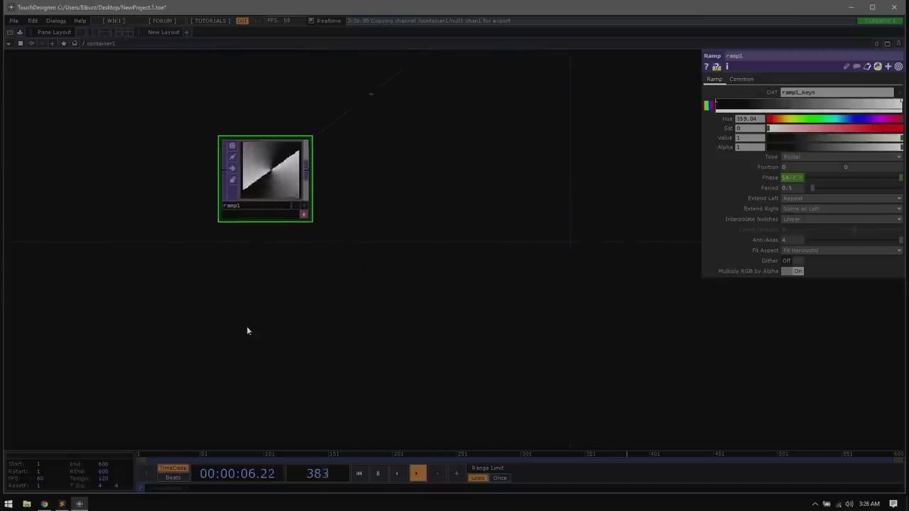
key("Tab")
type("rec")
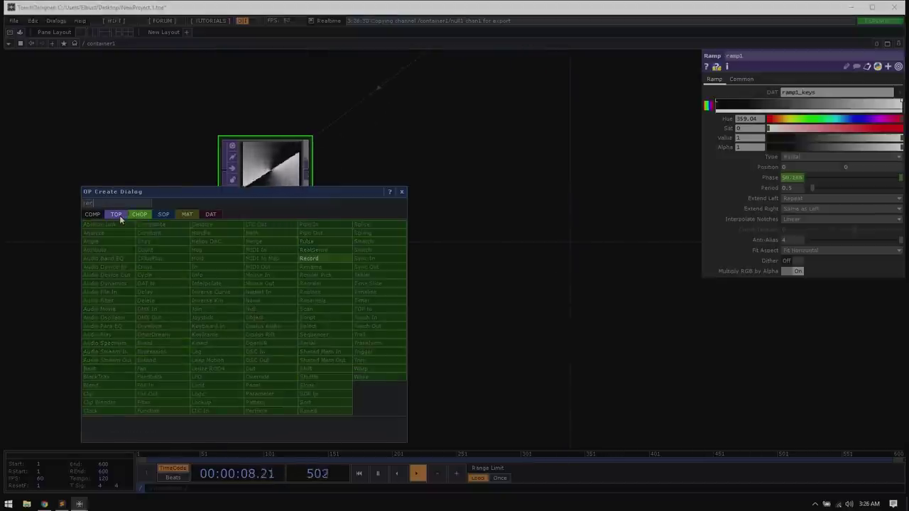
left_click(117, 215)
left_click(237, 380)
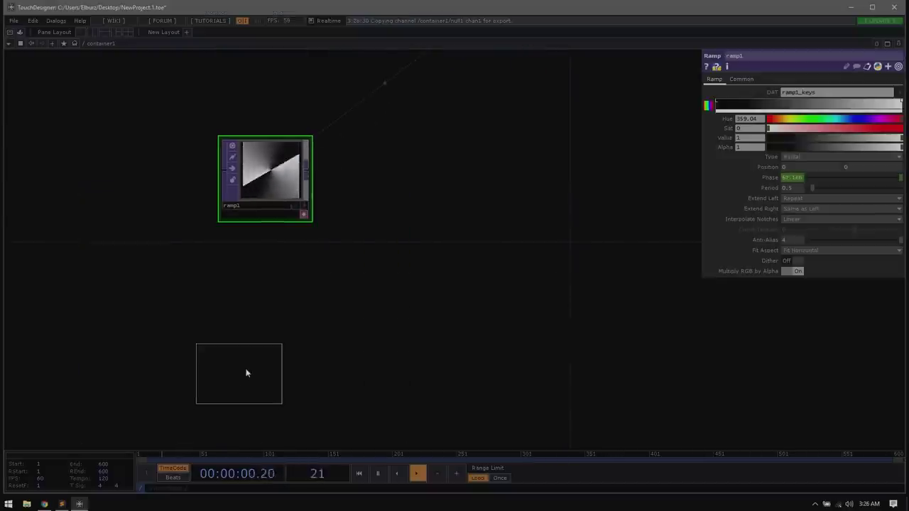
left_click(267, 300)
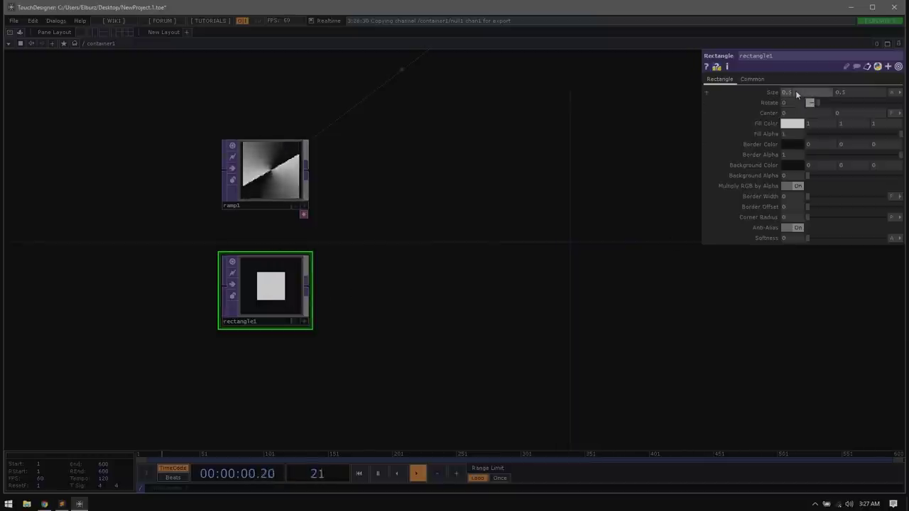
Step: Set both size values of the Rectangle TOP to 1 and its fill alpha to 0
left_click_drag(796, 90, 796, 90)
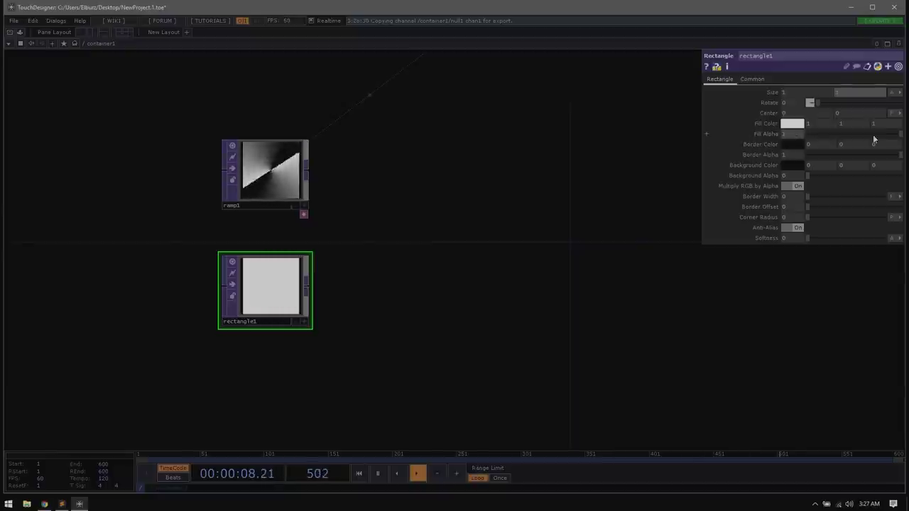
left_click_drag(899, 135, 783, 136)
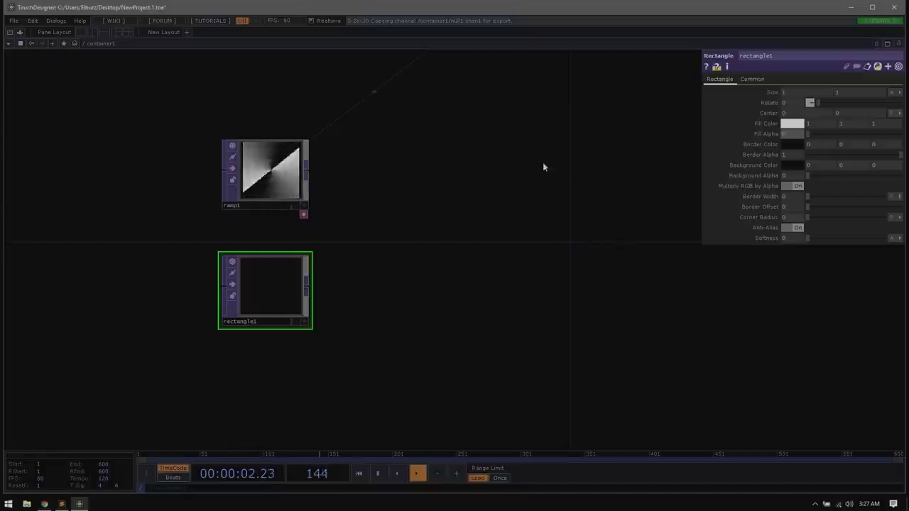
Step: Set the rectangle's border color to white with 1 in all three color channels
left_click(813, 143)
type("1")
key("Tab")
type("1")
key("Tab")
type("1")
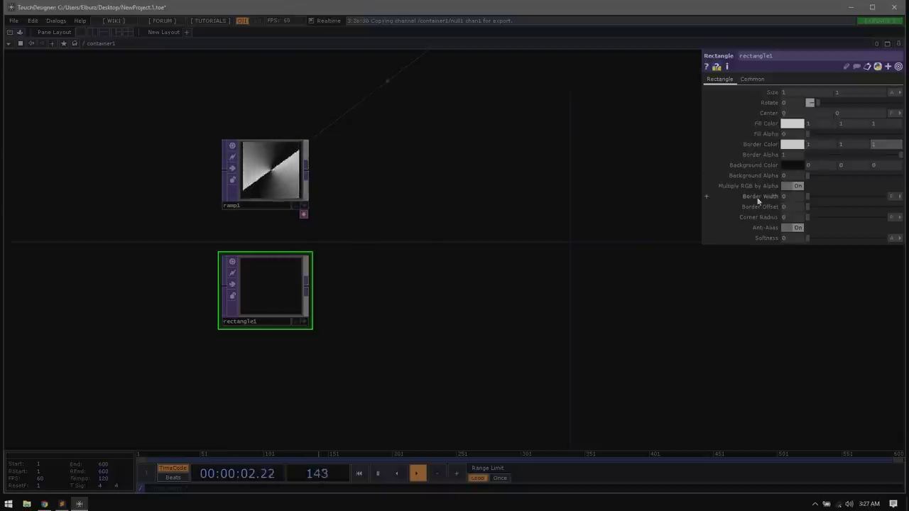
Step: Set the rectangle's border width to about 0.054
left_click_drag(808, 197, 849, 196)
scroll(294, 270, "up", 5)
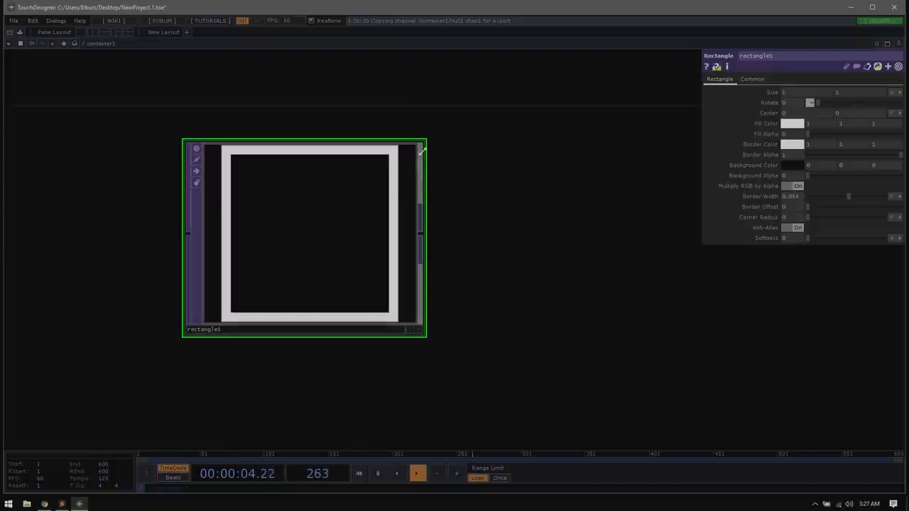
left_click_drag(571, 104, 428, 268)
scroll(493, 282, "down", 3)
scroll(429, 268, "down", 2)
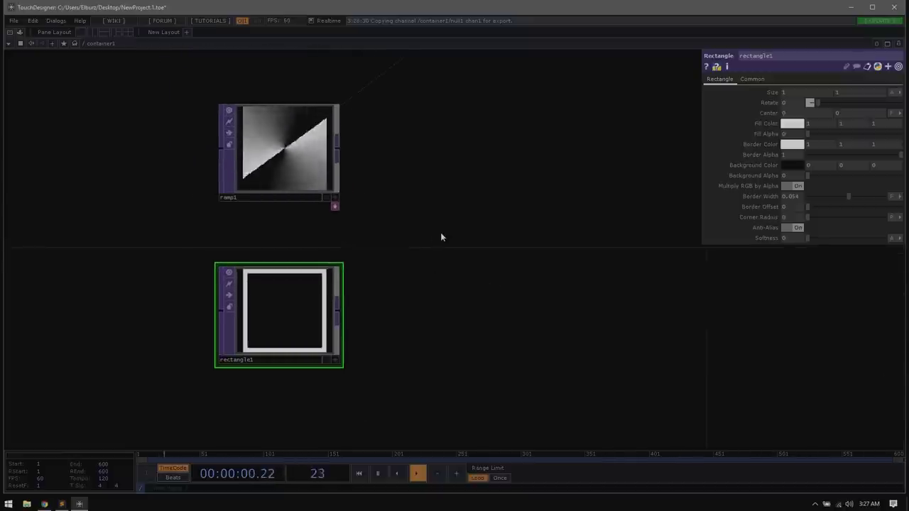
Step: Add a Composite TOP beside the ramp and the rectangle
key("Tab")
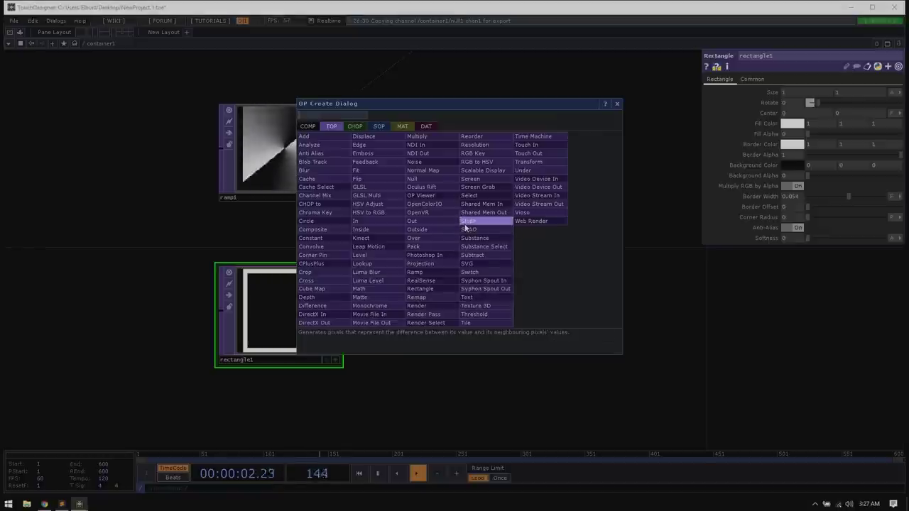
left_click(321, 230)
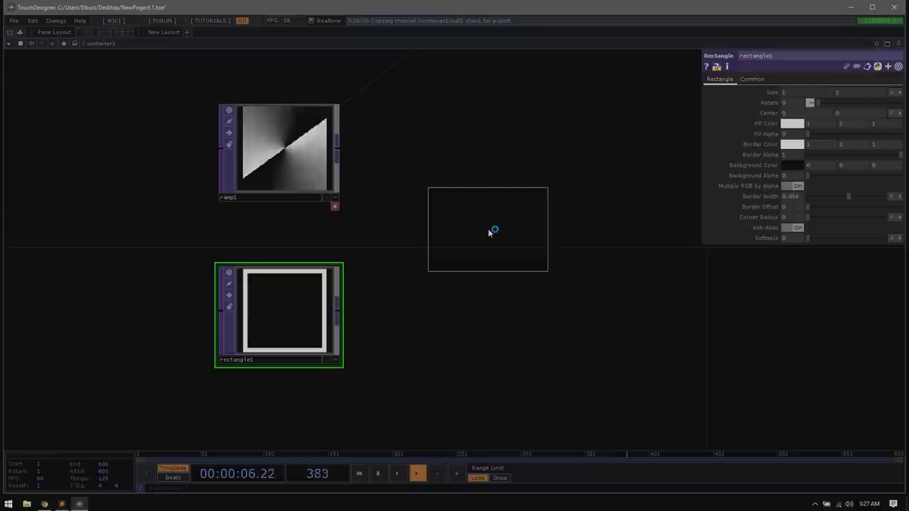
left_click(489, 238)
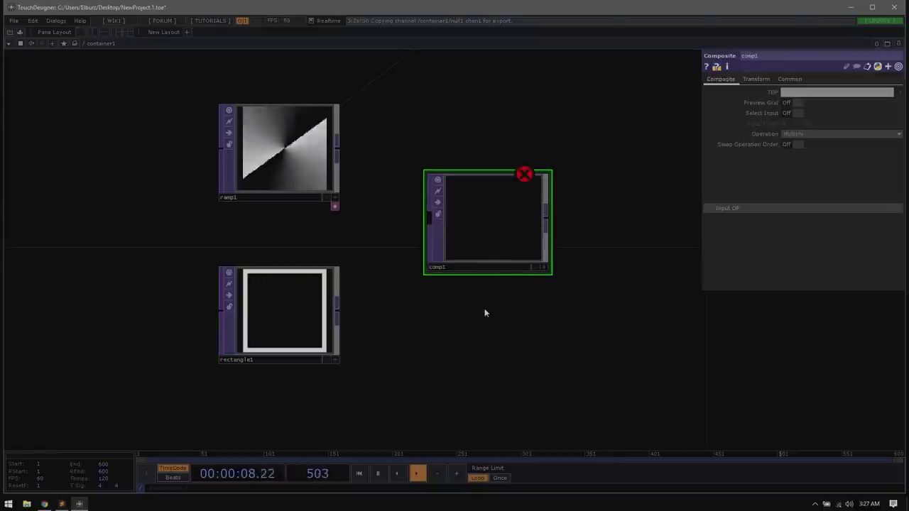
Step: Select the ramp and rectangle TOPs together and wire both into the Composite TOP's input
left_click_drag(456, 309, 440, 329)
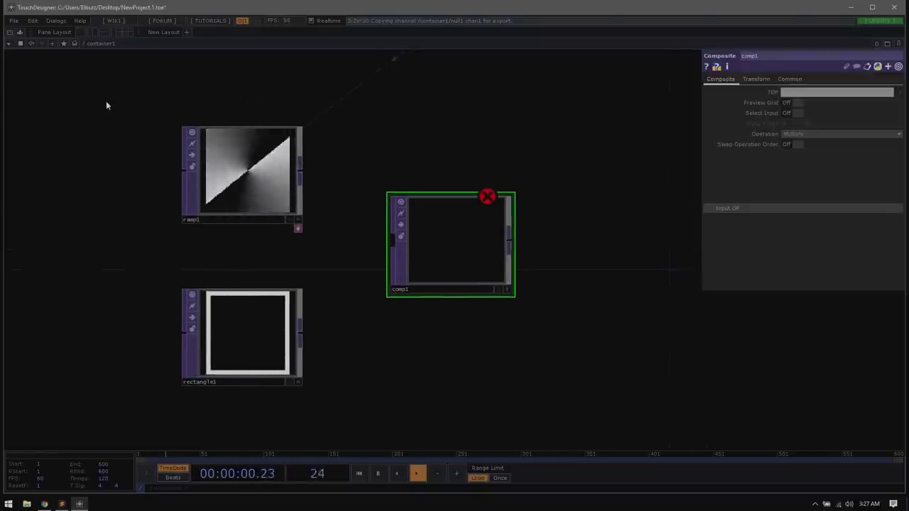
left_click_drag(83, 80, 298, 418)
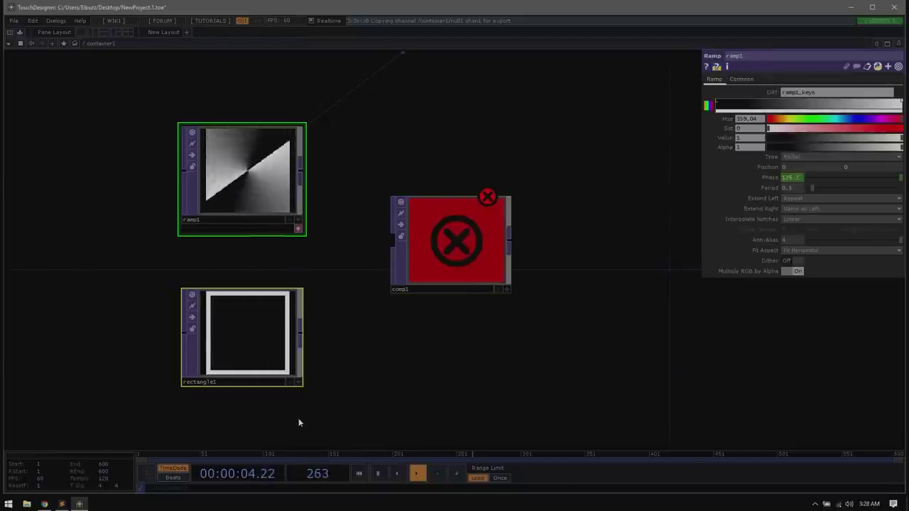
left_click_drag(303, 174, 389, 241)
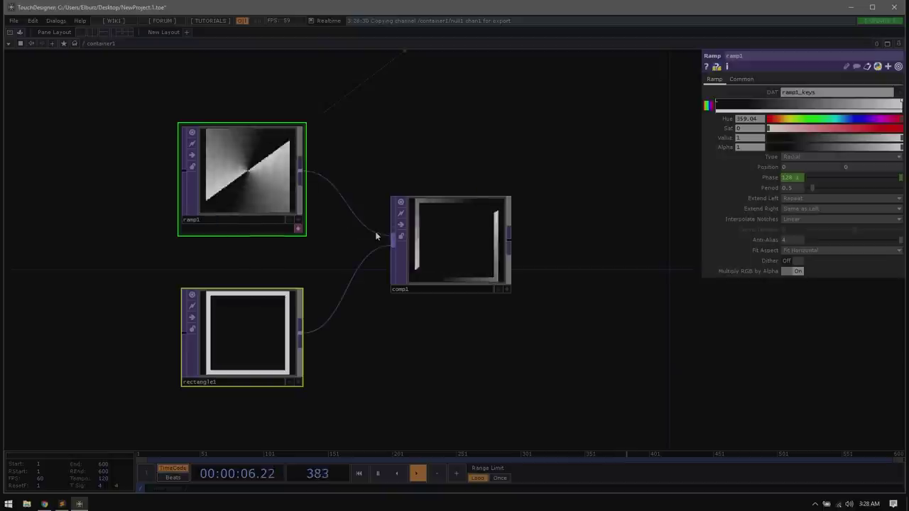
scroll(465, 261, "up", 4)
scroll(469, 260, "down", 3)
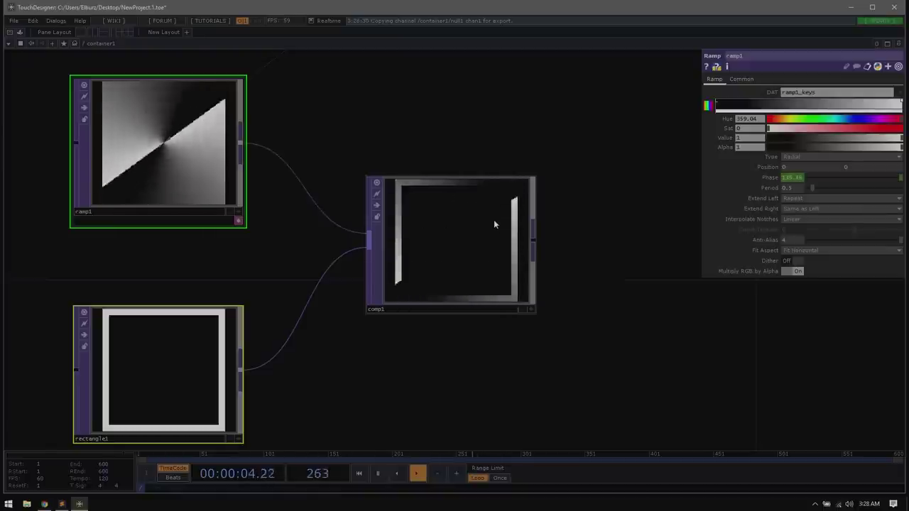
left_click_drag(538, 242, 534, 261)
scroll(568, 264, "down", 2)
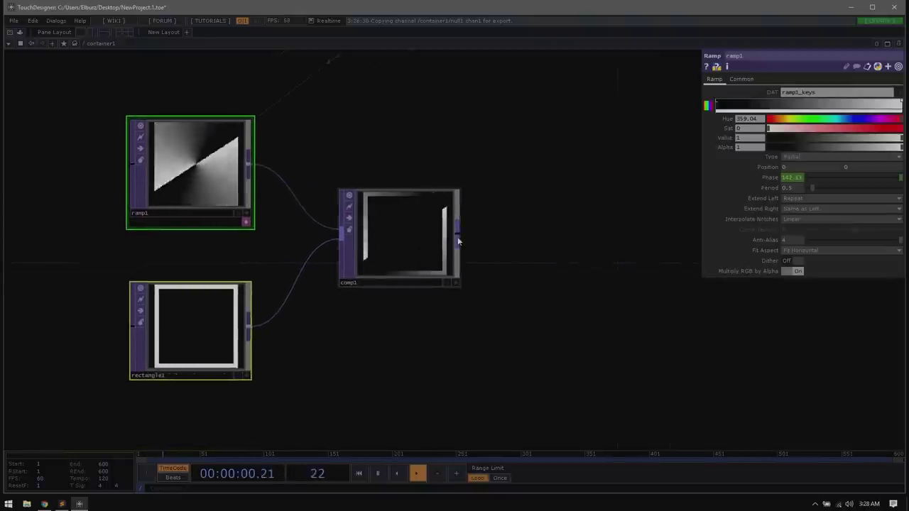
right_click(458, 242)
type("u")
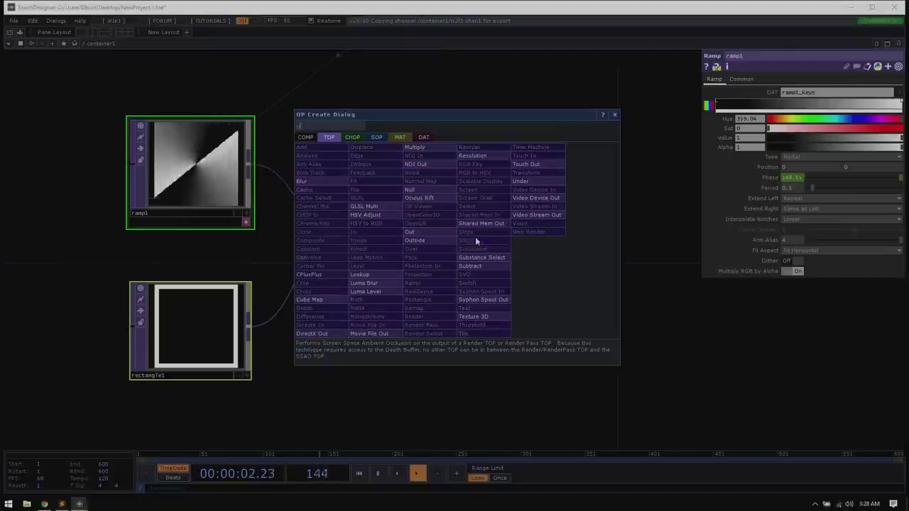
key("Return")
left_click(562, 234)
key("Delete")
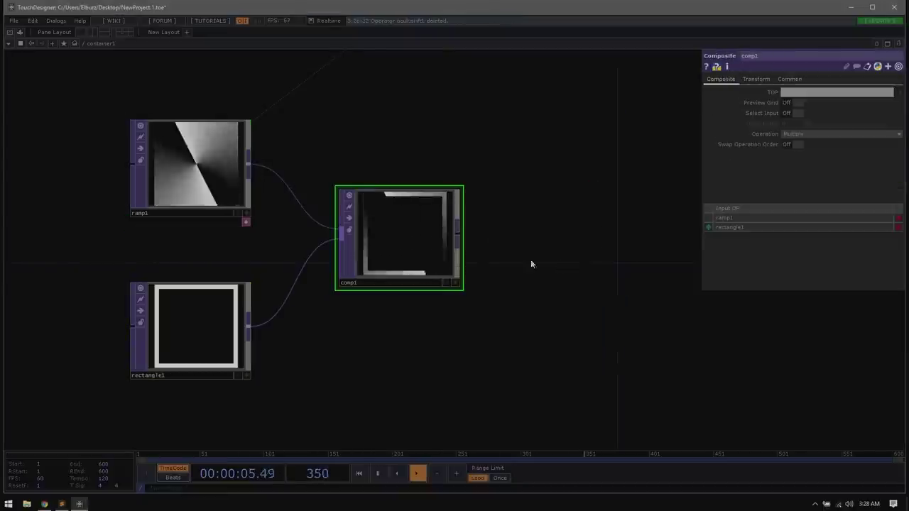
Step: Add a Null TOP wired to the output of the Composite TOP
right_click(458, 236)
left_click(409, 187)
left_click(584, 239)
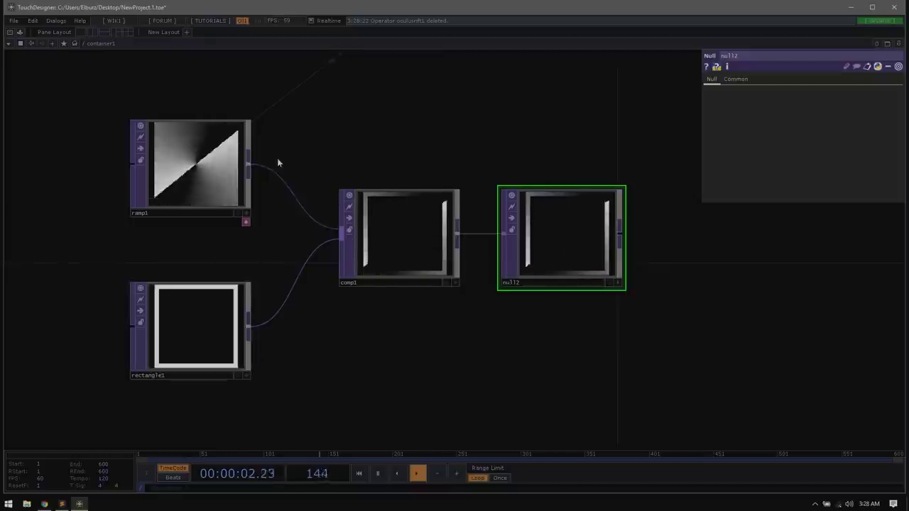
Step: Examine the parameters of the Speed and Constant CHOPs that drive the ramp
left_click_drag(314, 149, 334, 329)
scroll(335, 320, "down", 2)
scroll(333, 329, "up", 2)
left_click(219, 146)
left_click(397, 162)
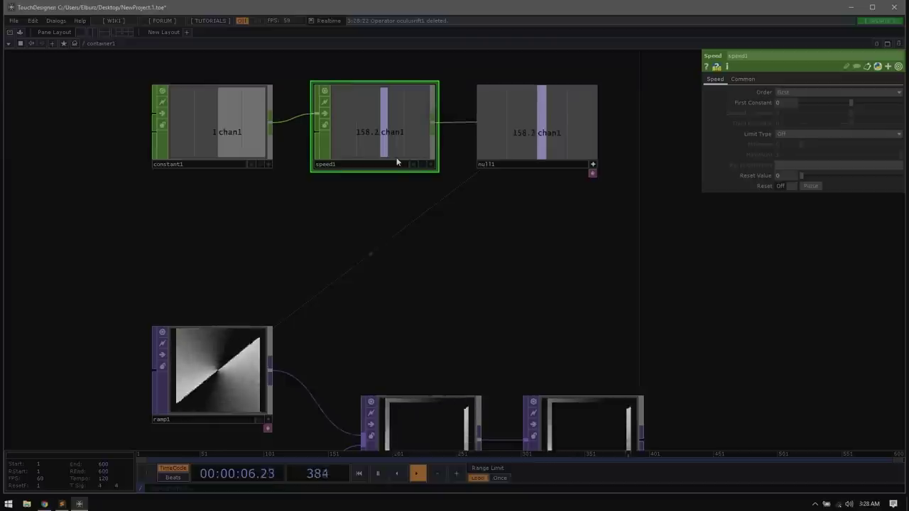
left_click(171, 120)
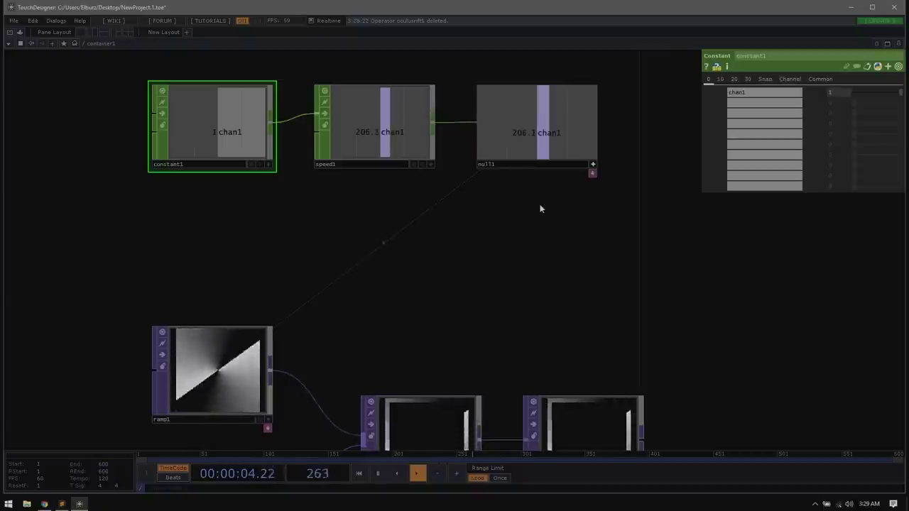
Step: Expand the ramp's Phase and Period parameters to compare the exported channel reference with a constant value
left_click_drag(637, 310, 533, 255)
scroll(609, 277, "down", 3)
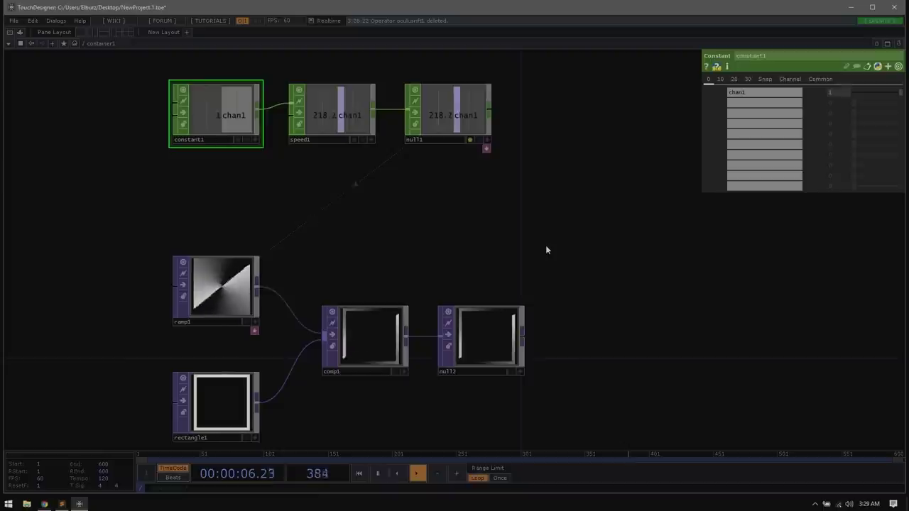
left_click(217, 292)
left_click(771, 177)
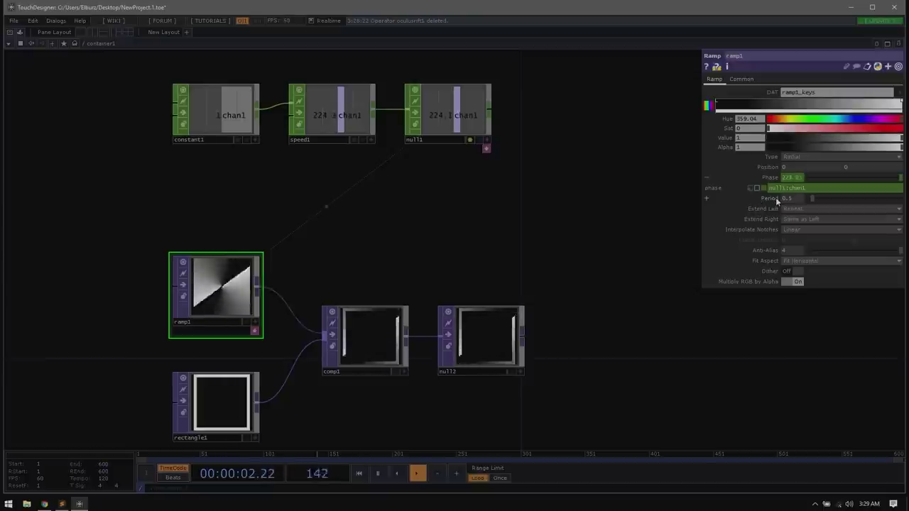
left_click(774, 199)
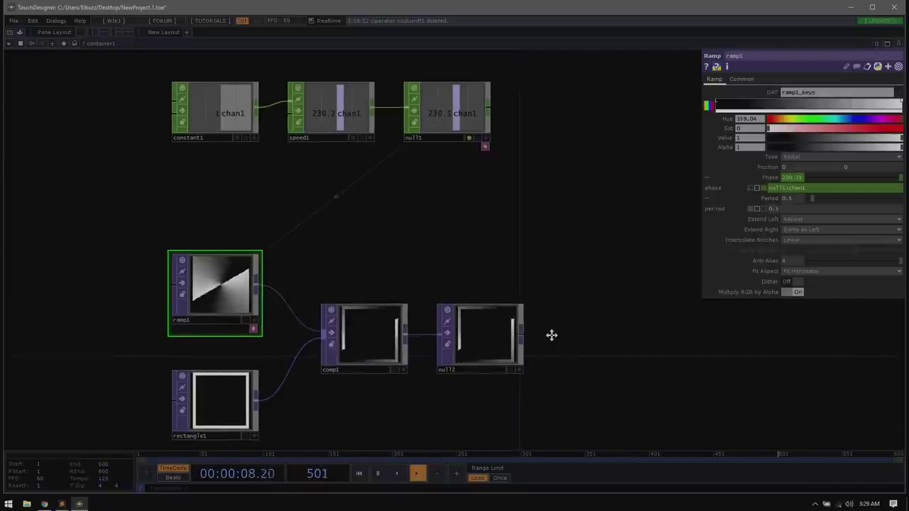
key("h")
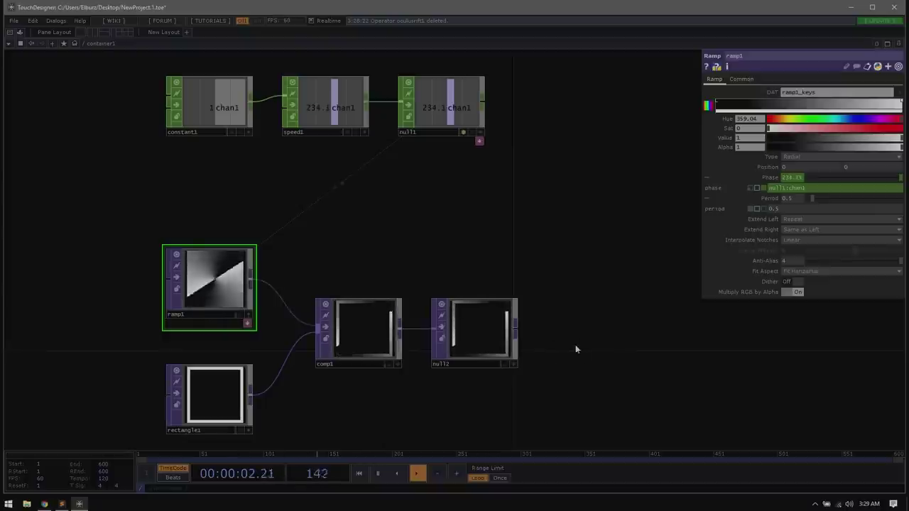
left_click_drag(554, 304, 511, 299)
scroll(511, 298, "down", 3)
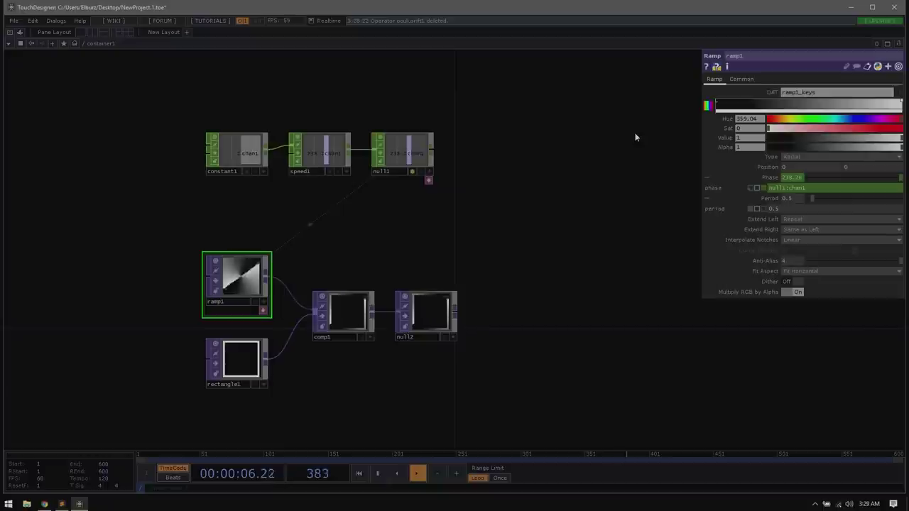
Step: Go up to the project's root network and rename the container holding the ramp network as content
key("u")
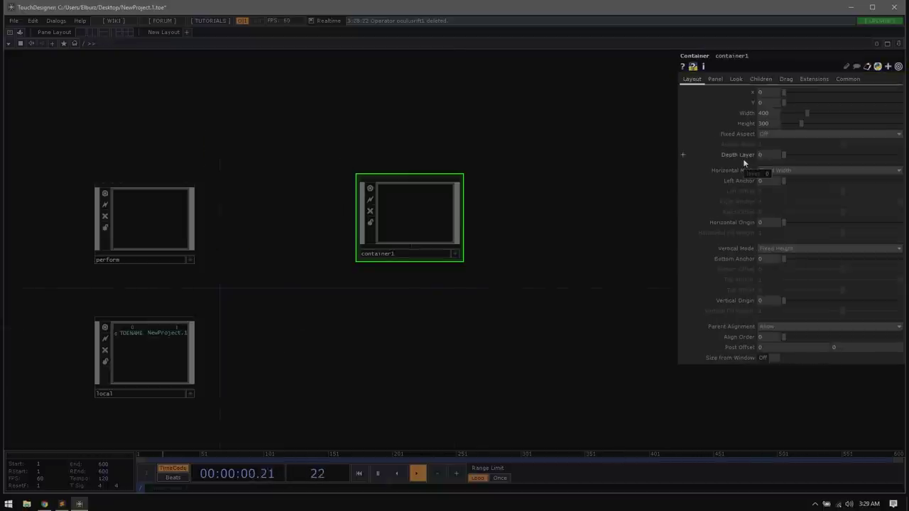
left_click(384, 257)
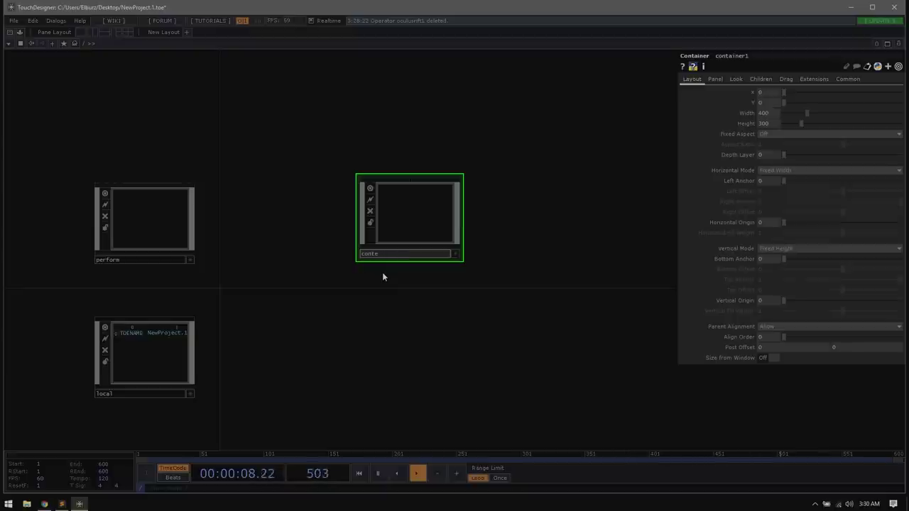
type("content")
key("Return")
Step: Add a second Container COMP below the content container and name it kantan
left_click_drag(493, 325, 492, 327)
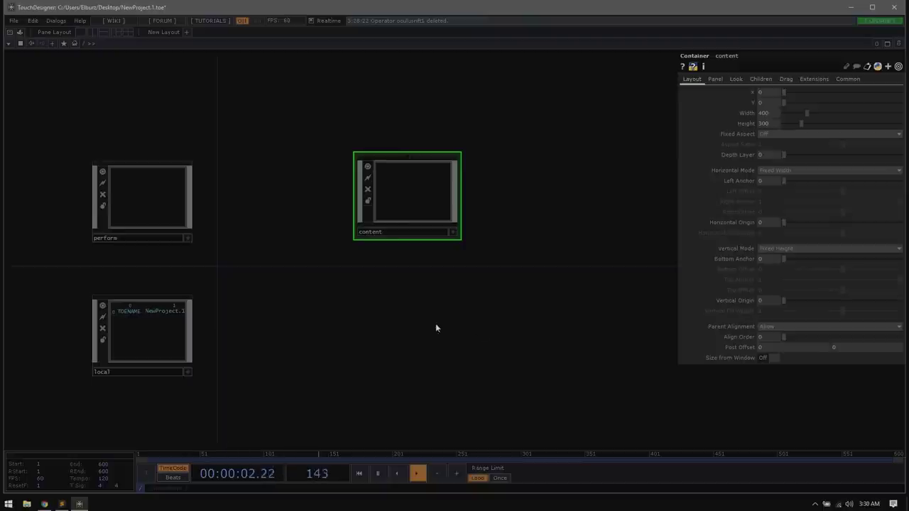
key("Tab")
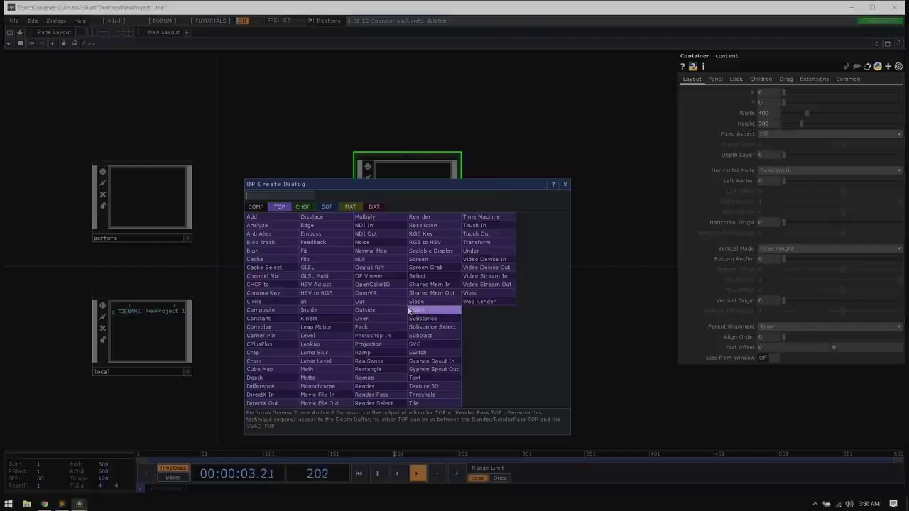
left_click(253, 208)
left_click(342, 236)
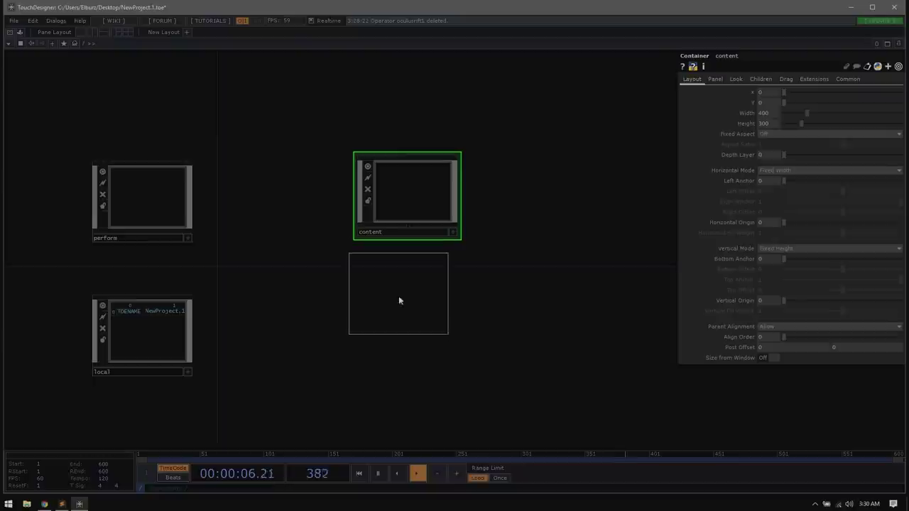
left_click(405, 306)
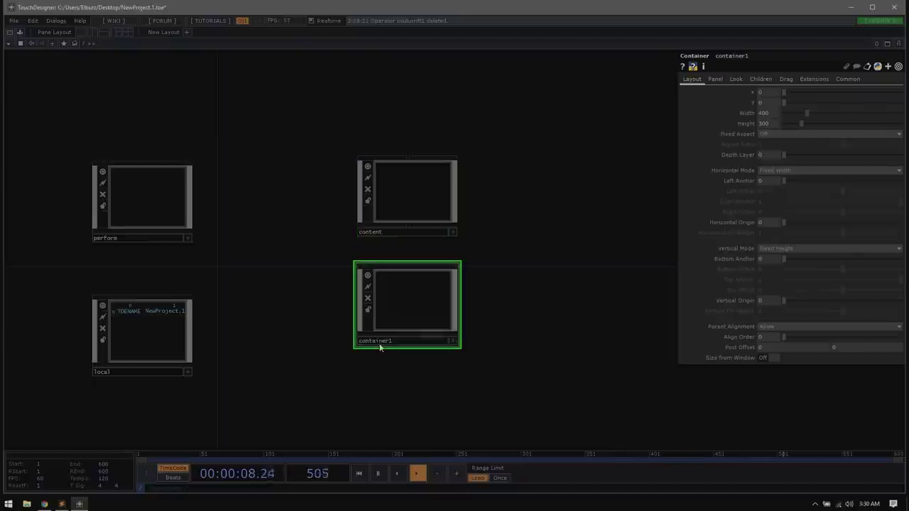
left_click(380, 342)
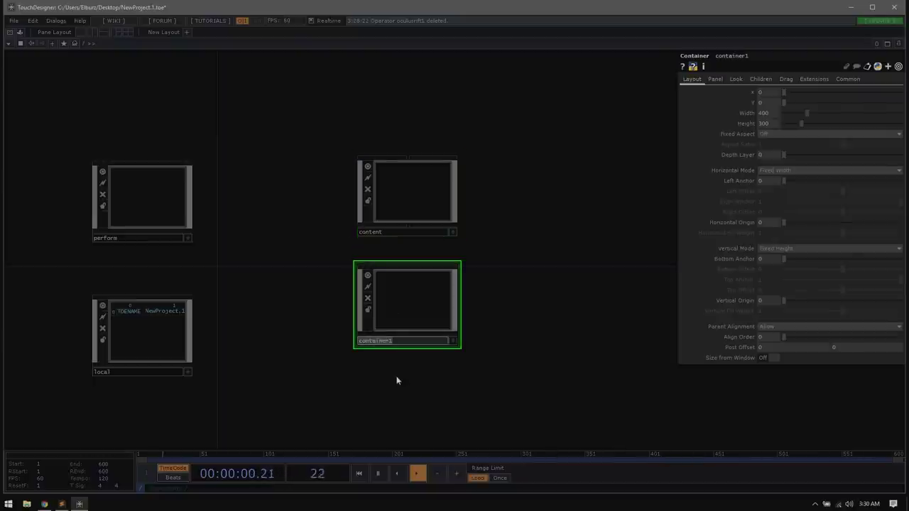
type("kanta")
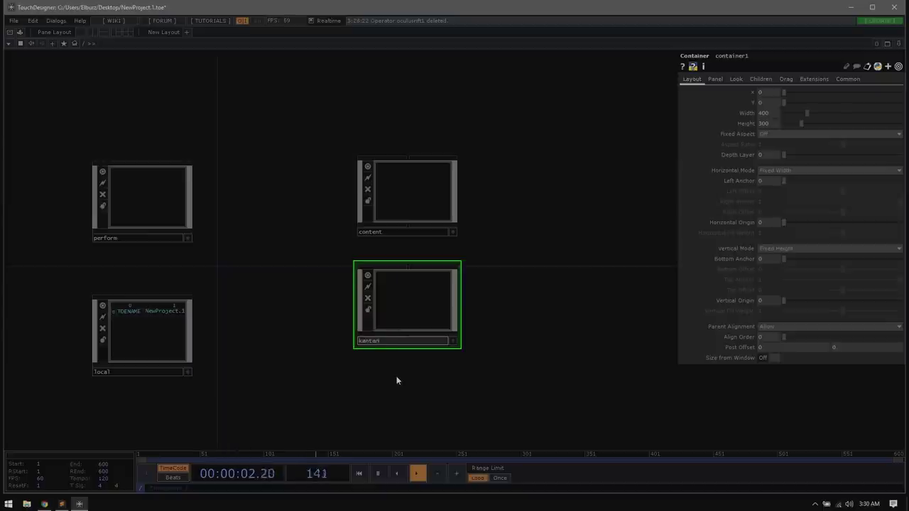
type("n")
key("Return")
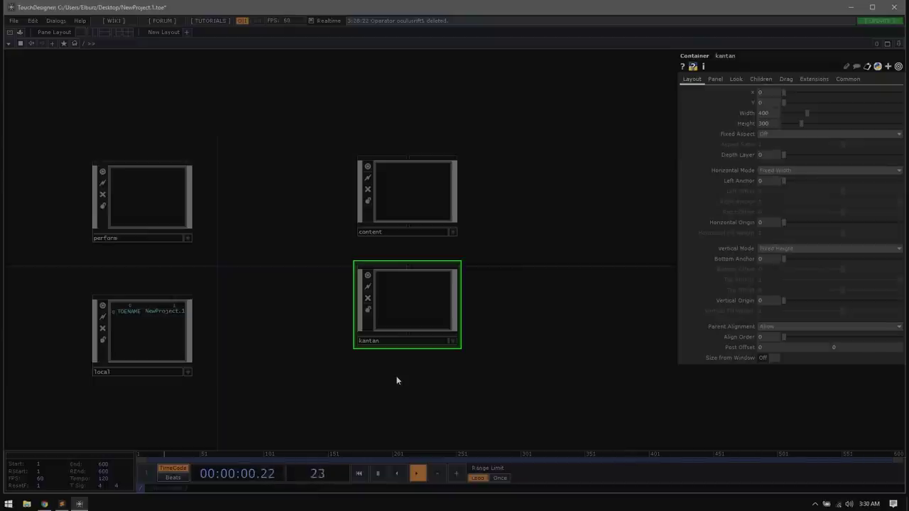
Step: Go inside the kantan container and open the Palette browser, placing it clear of the network's center
key("i")
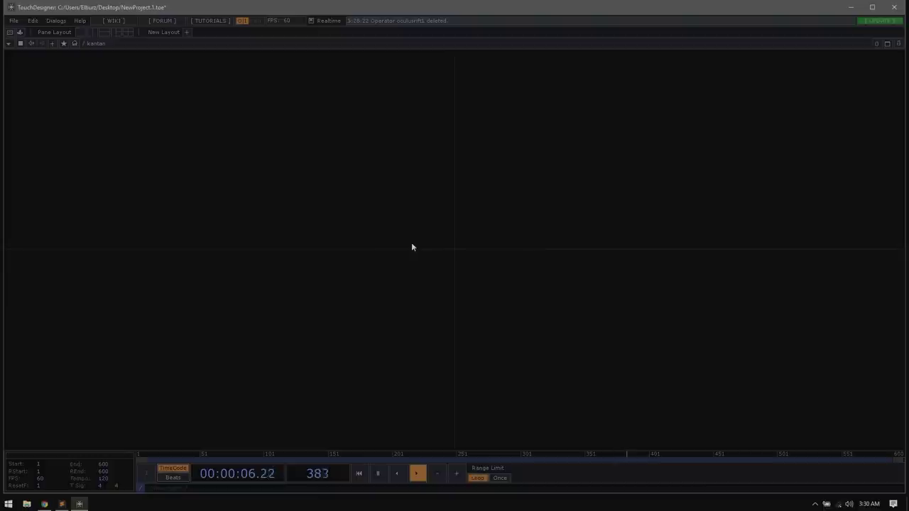
left_click(57, 21)
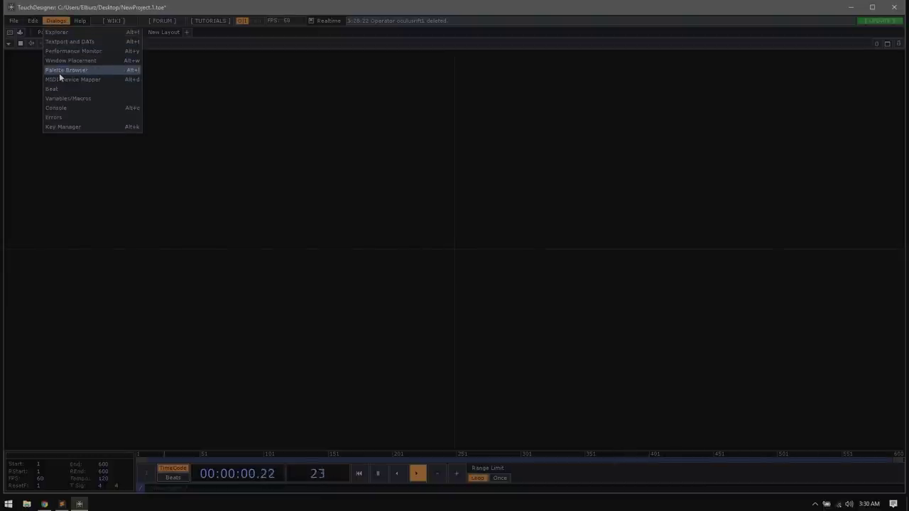
left_click(358, 204)
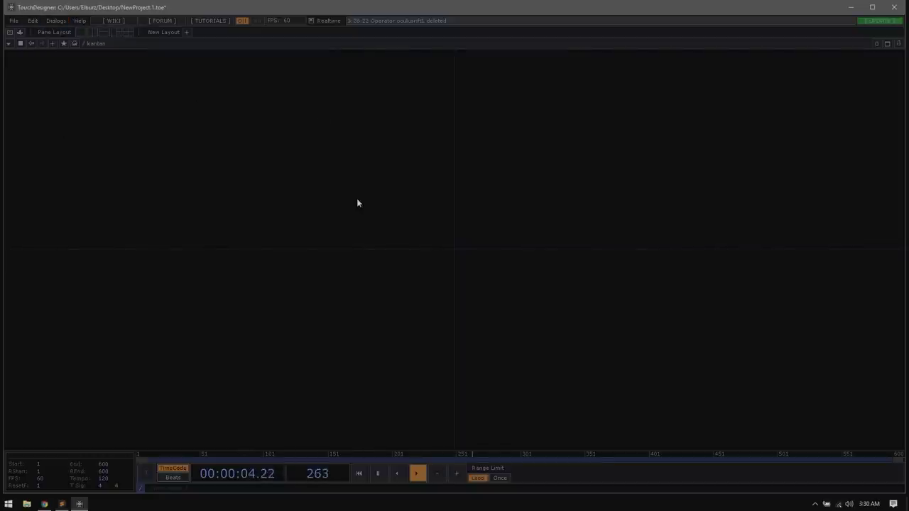
key("alt+l")
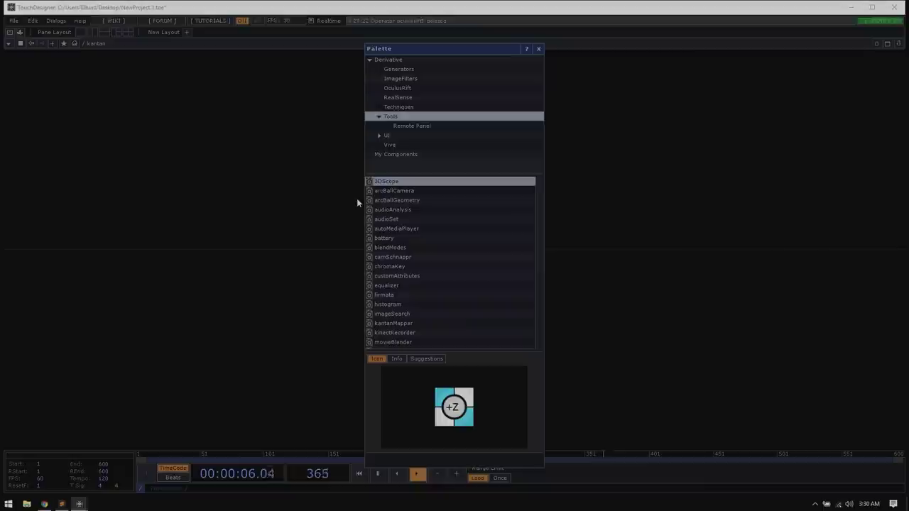
left_click_drag(468, 48, 225, 29)
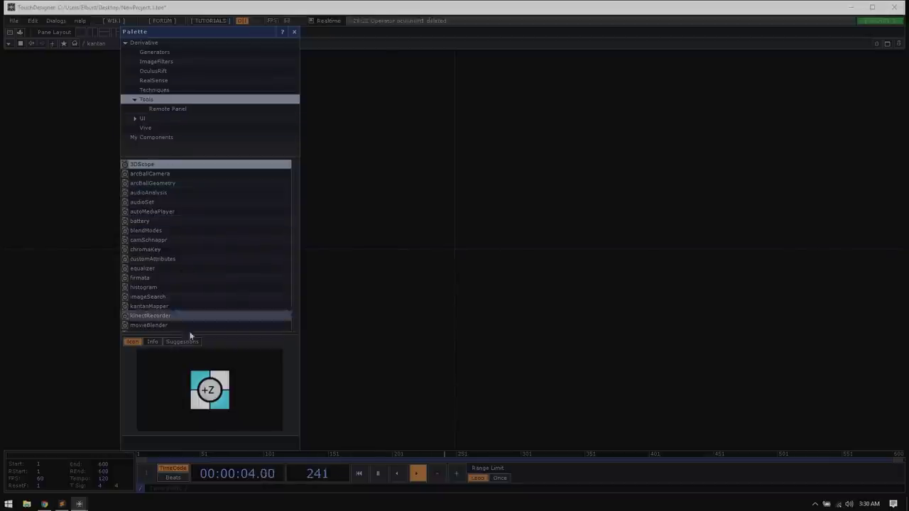
Step: Select kantanMapper among the Palette's Tools components and move the Palette farther from the network's center
scroll(203, 226, "down", 3)
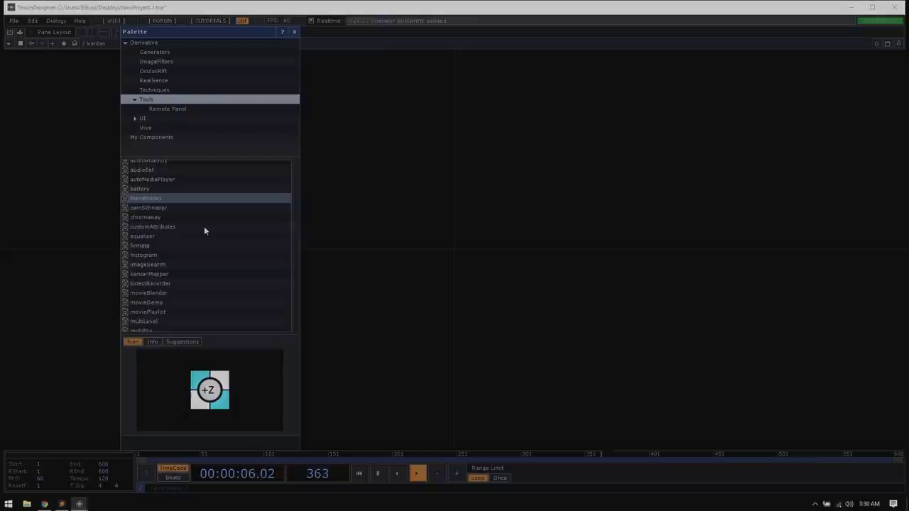
left_click(143, 254)
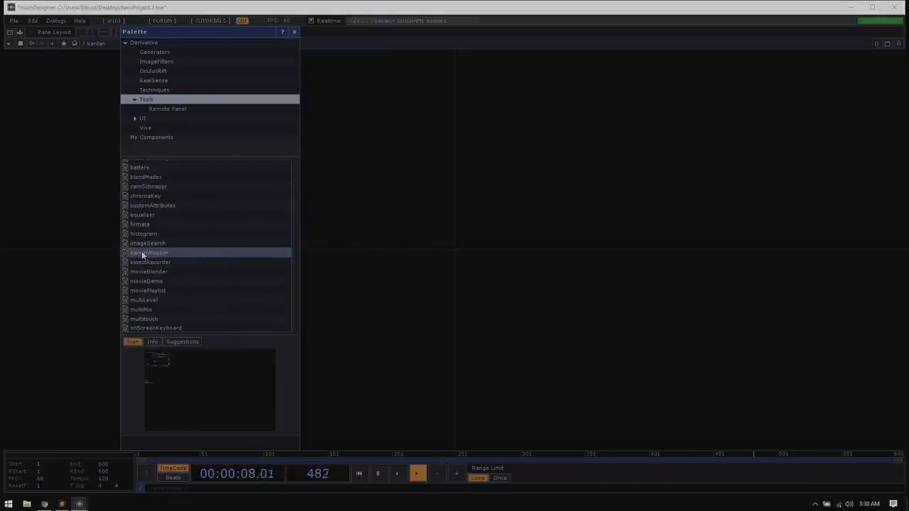
left_click_drag(181, 34, 100, 80)
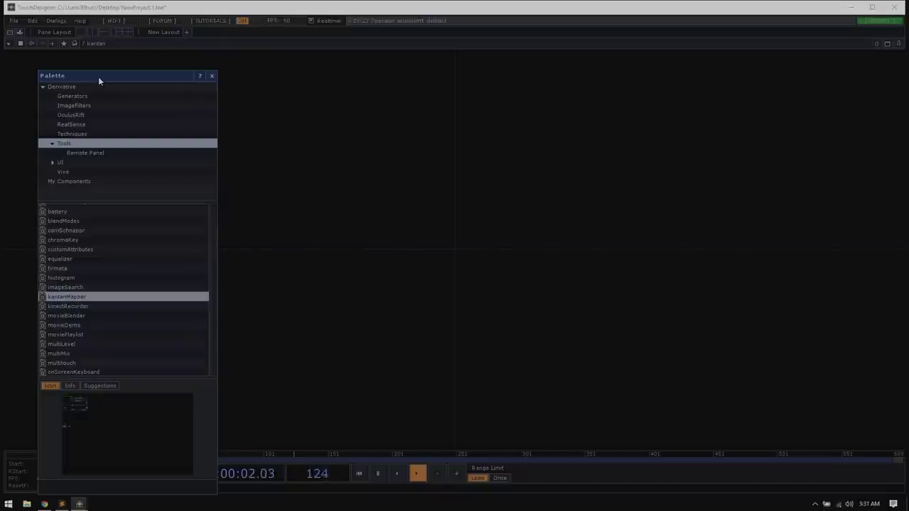
Step: Go up to the root network to review the containers, re-enter kantan, and reposition the Palette
key("u")
key("p")
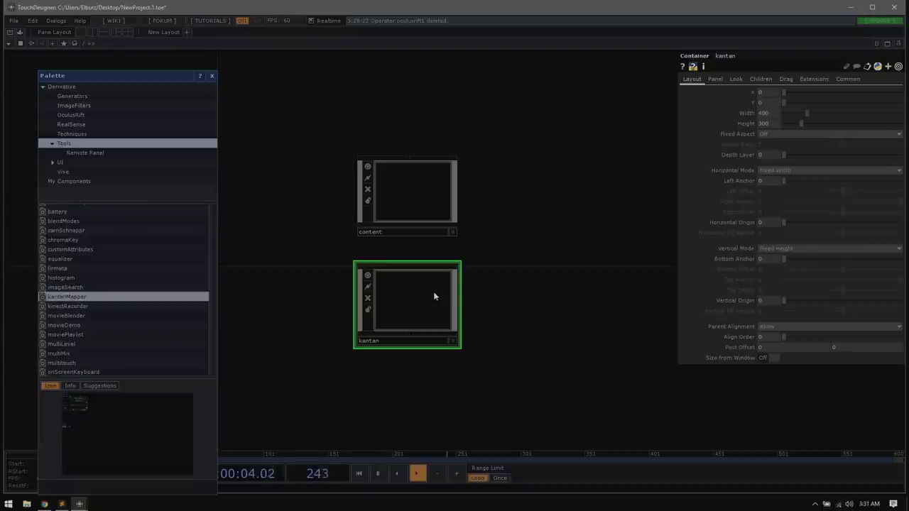
double_click(410, 290)
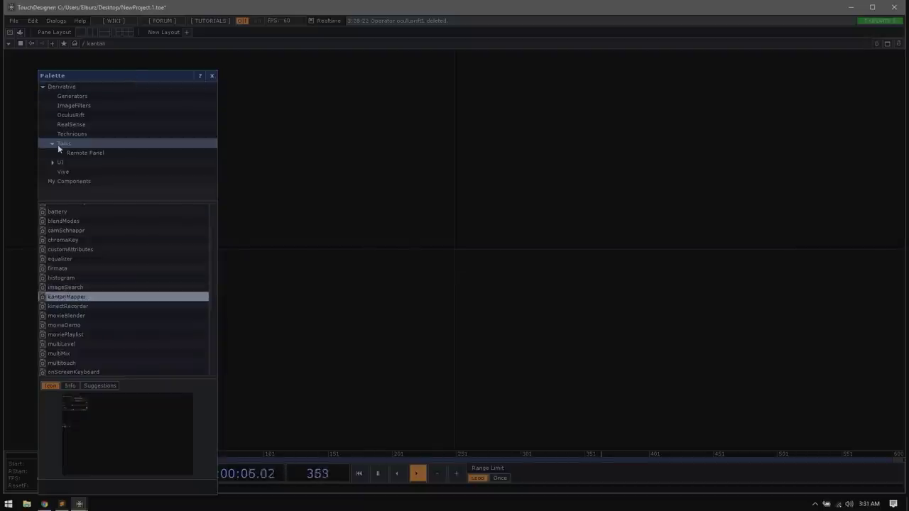
left_click_drag(83, 78, 209, 86)
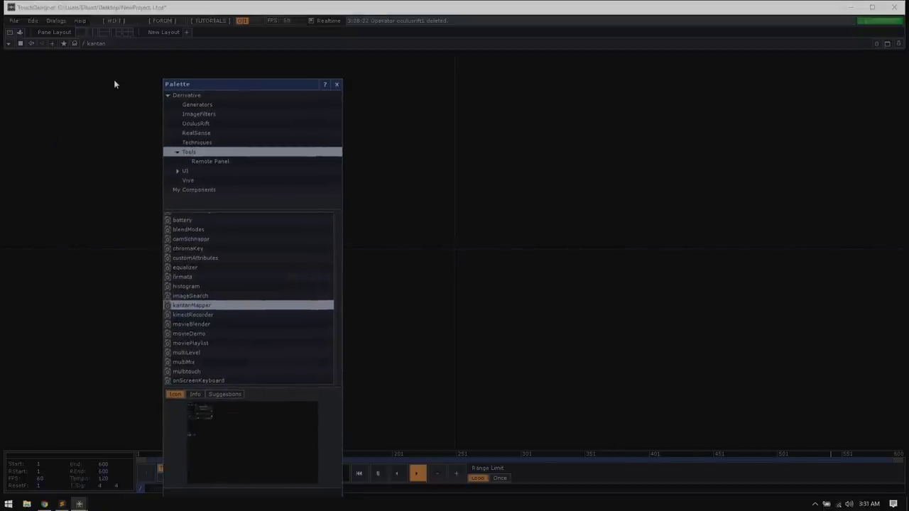
Step: Check the installed TouchDesigner version and build in the About information, keeping kantanMapper selected in the Palette
left_click(194, 307)
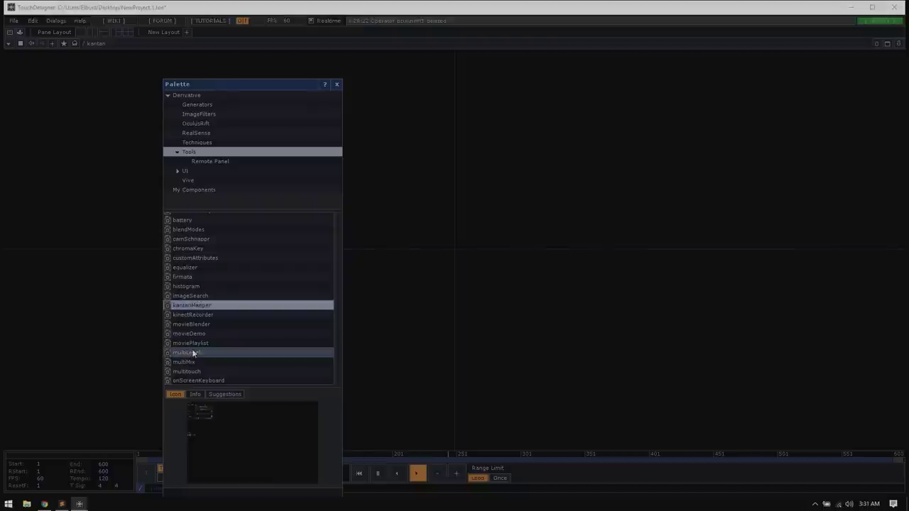
left_click(82, 22)
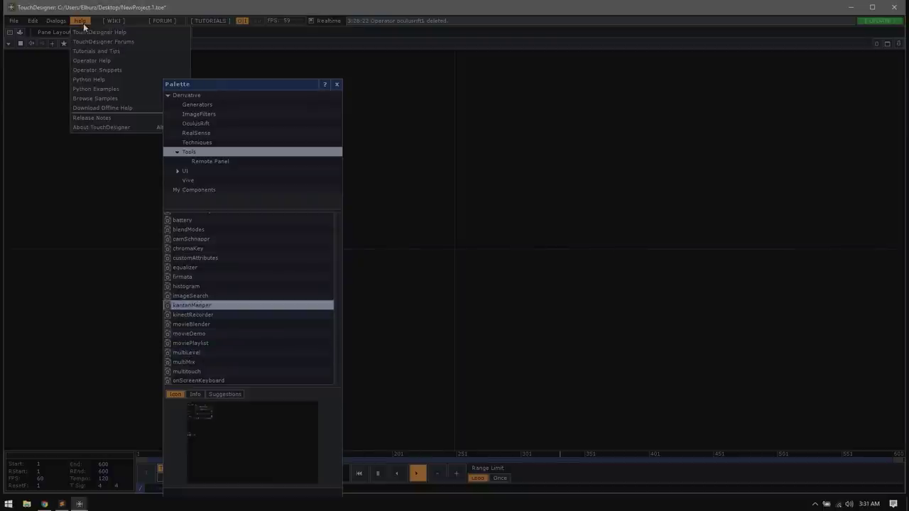
left_click(91, 128)
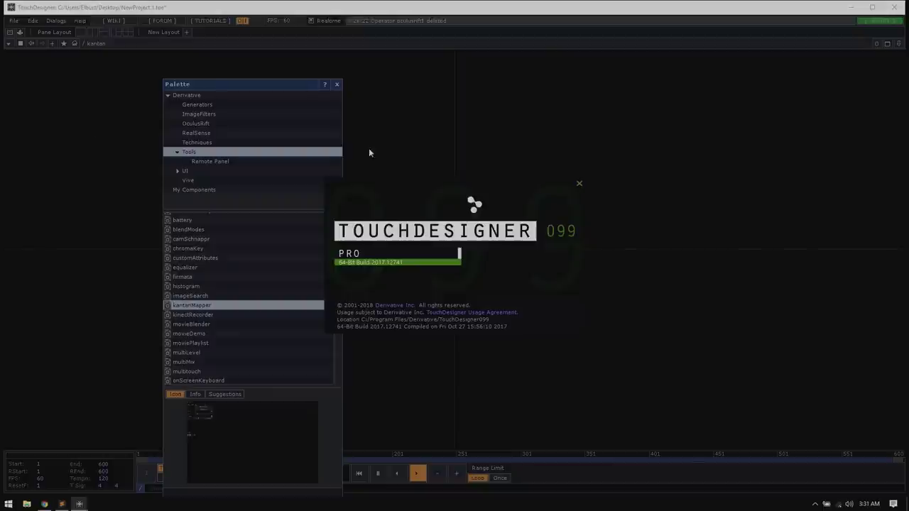
left_click(579, 185)
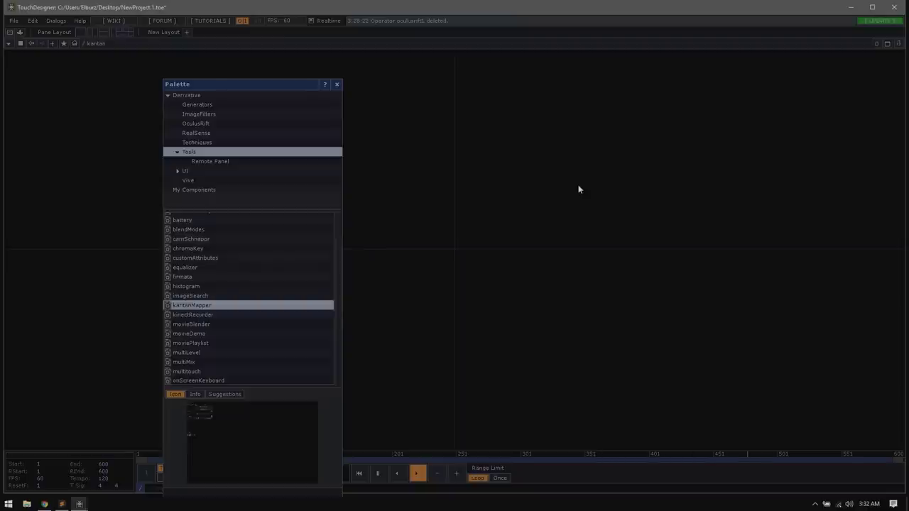
Step: Place the kantanMapper component in the kantan network and save it as kantanMapper.tox on the Blue (F:) drive
left_click_drag(207, 306, 509, 204)
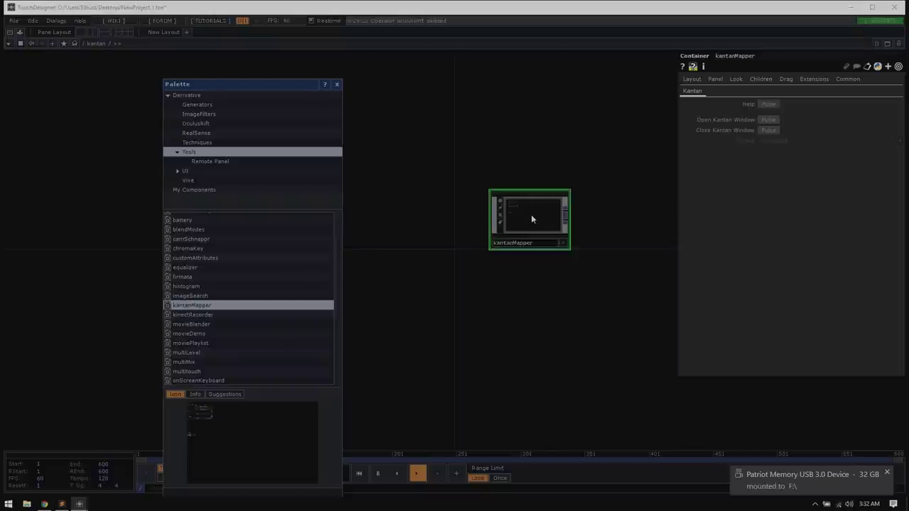
right_click(531, 215)
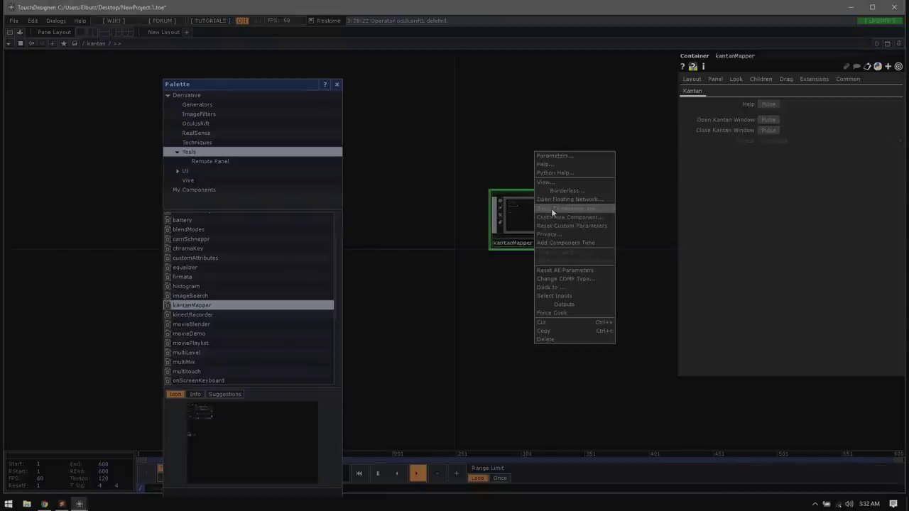
left_click(553, 212)
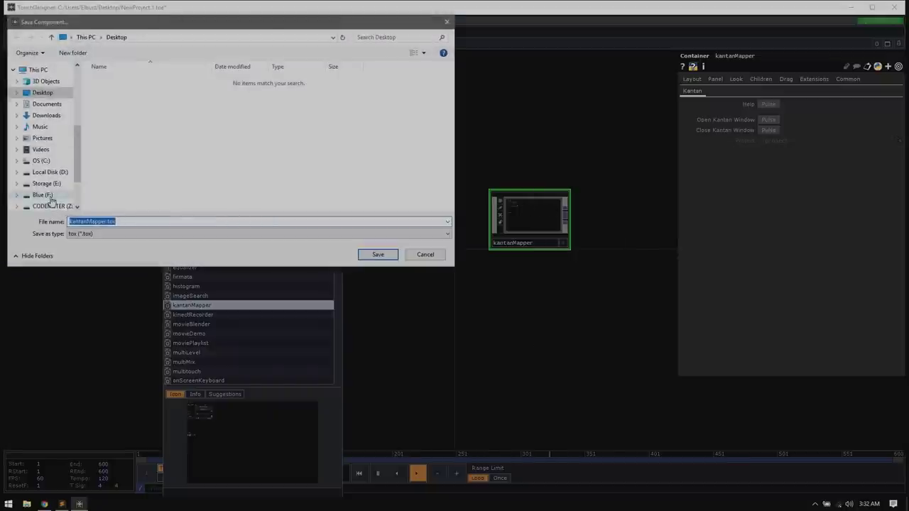
left_click(52, 198)
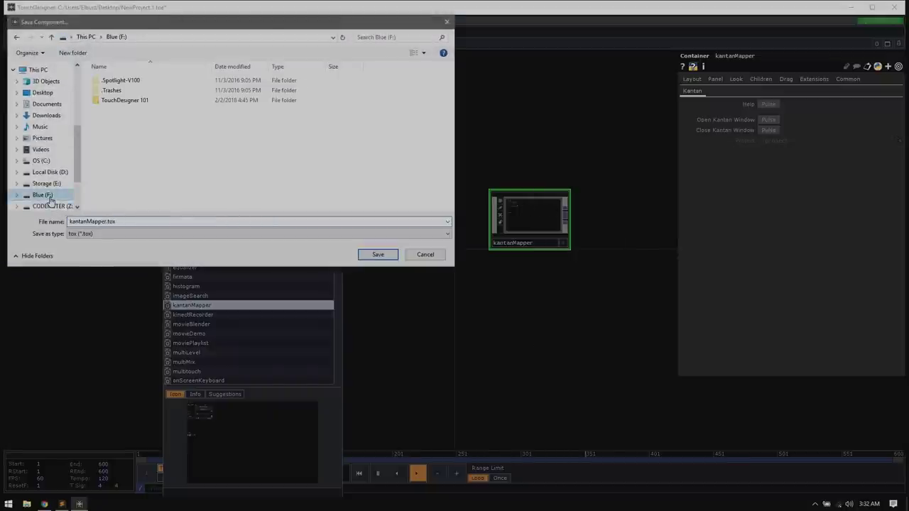
left_click(369, 256)
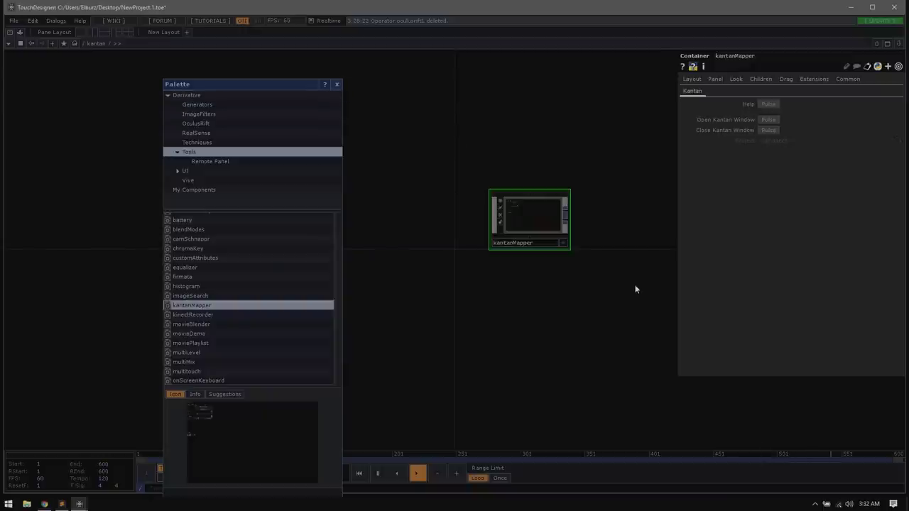
Step: Safely eject the Patriot Memory USB drive, Blue (F:)
left_click(815, 504)
left_click(788, 471)
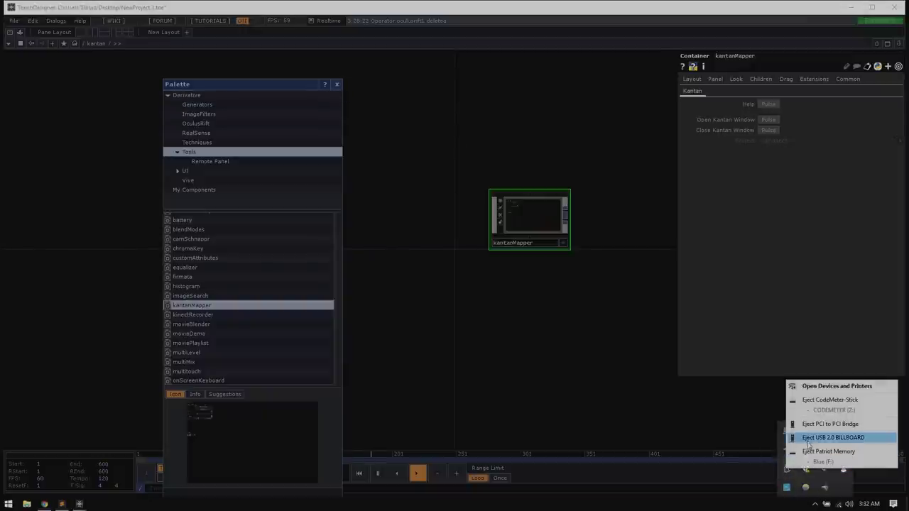
left_click(817, 452)
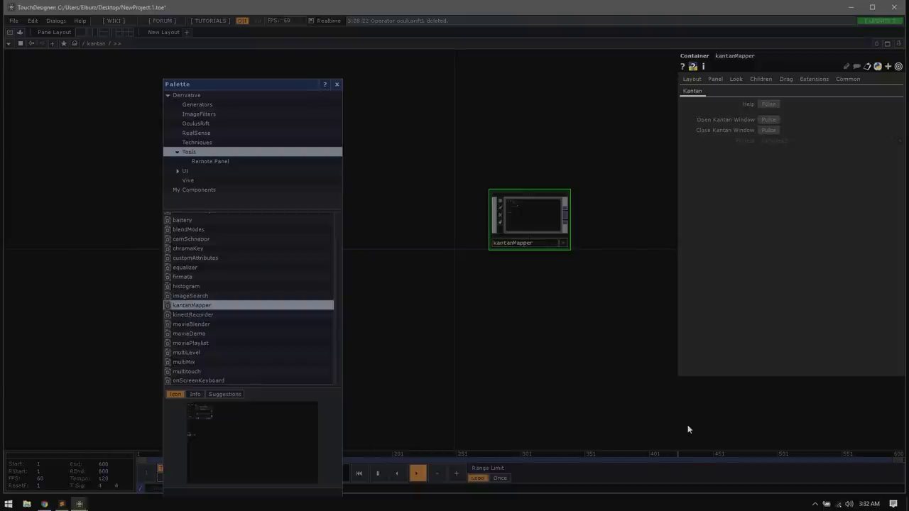
Step: Close the Palette and examine the kantanMapper component's node up close
left_click(337, 84)
left_click_drag(530, 144, 340, 150)
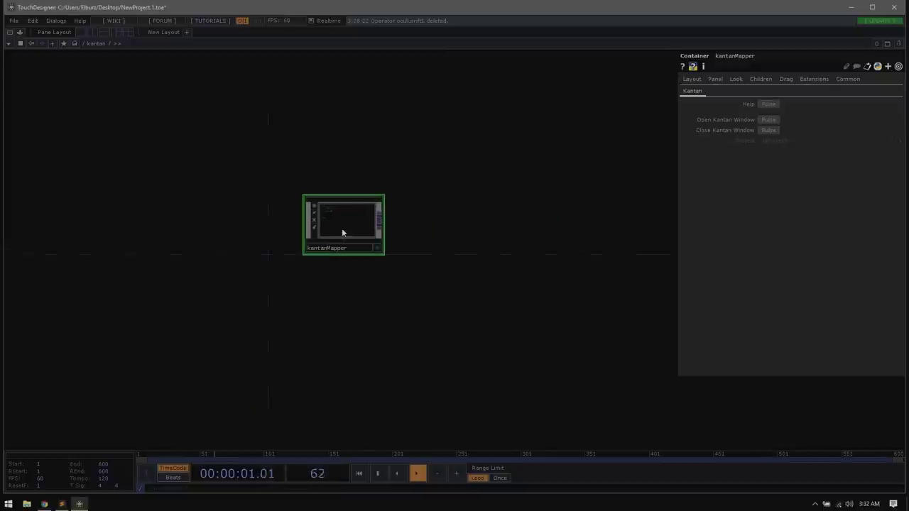
scroll(341, 233, "up", 4)
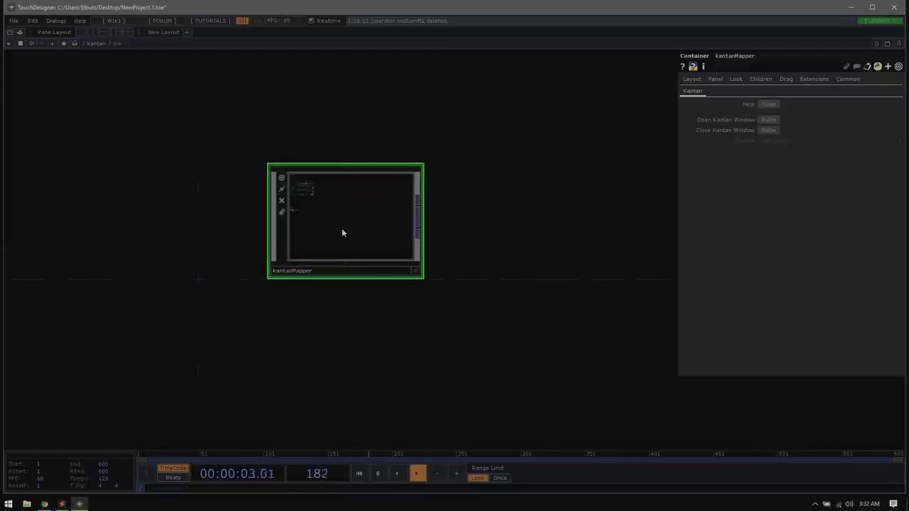
left_click_drag(385, 166, 471, 187)
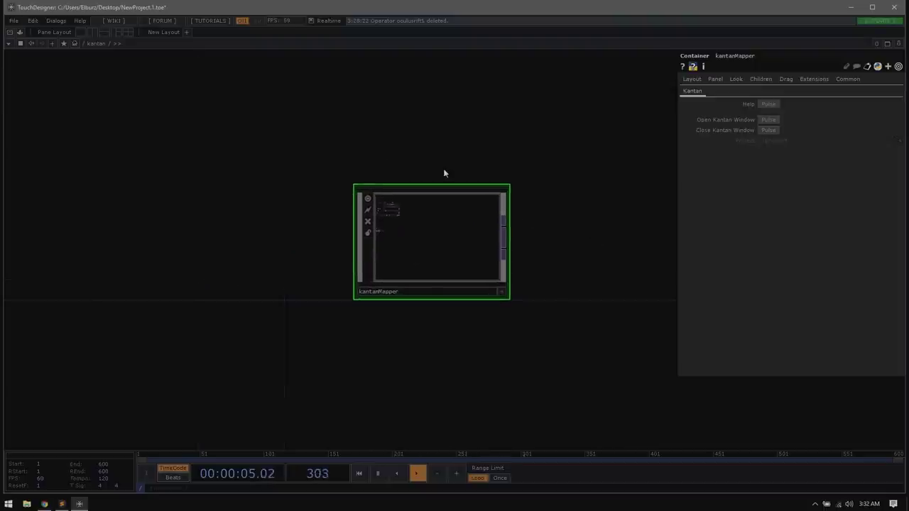
scroll(393, 243, "up", 4)
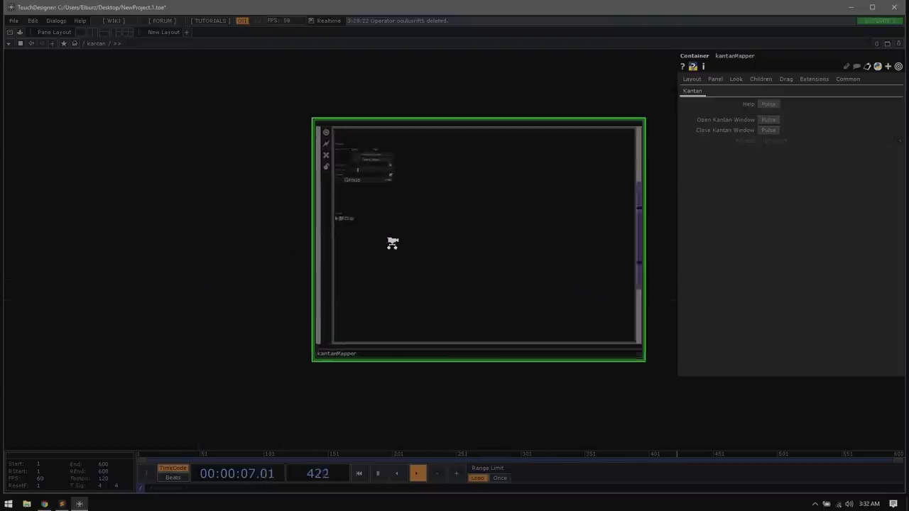
scroll(393, 243, "up", 1)
scroll(426, 197, "down", 4)
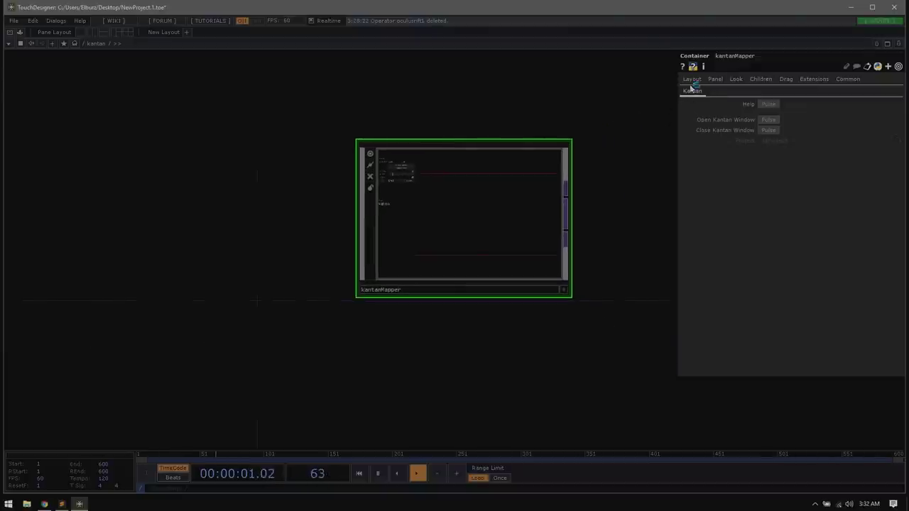
Step: Open kantanMapper's Kantan edit window and position it so its whole interface is visible on screen
left_click(763, 120)
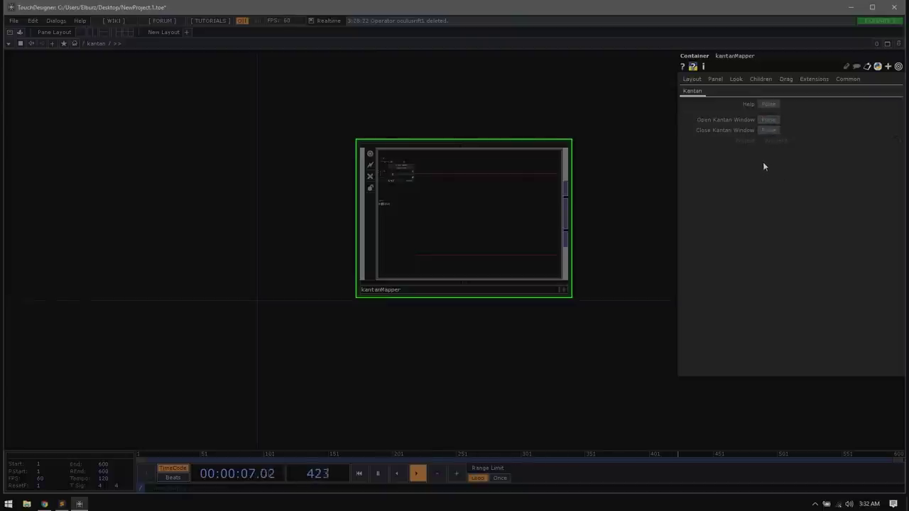
left_click(767, 121)
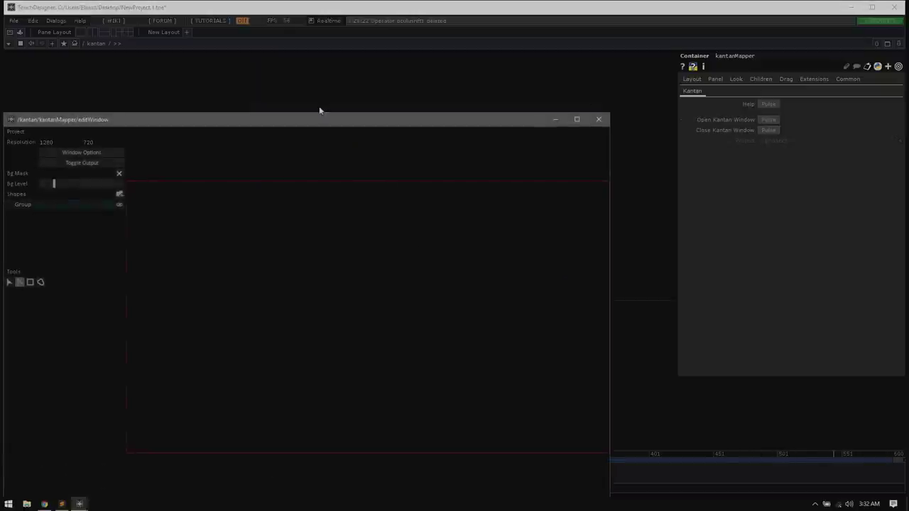
left_click_drag(297, 122, 441, 51)
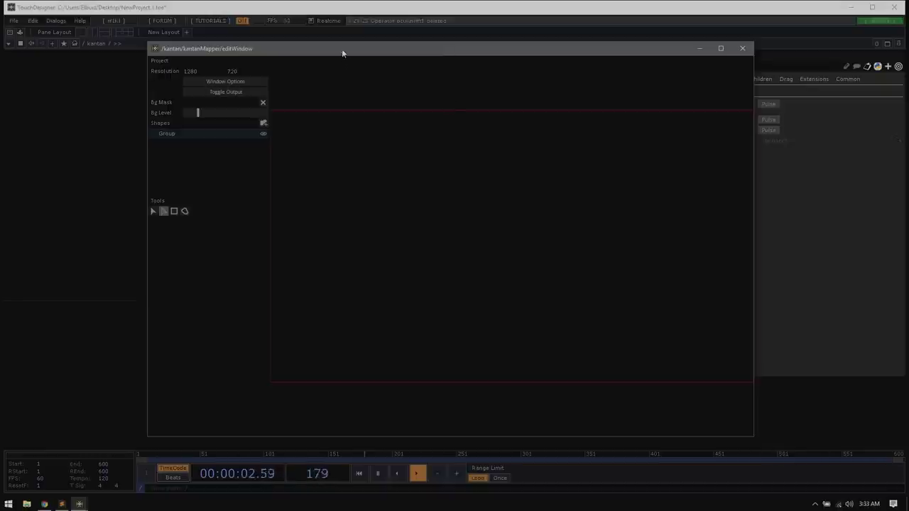
left_click_drag(341, 49, 461, 40)
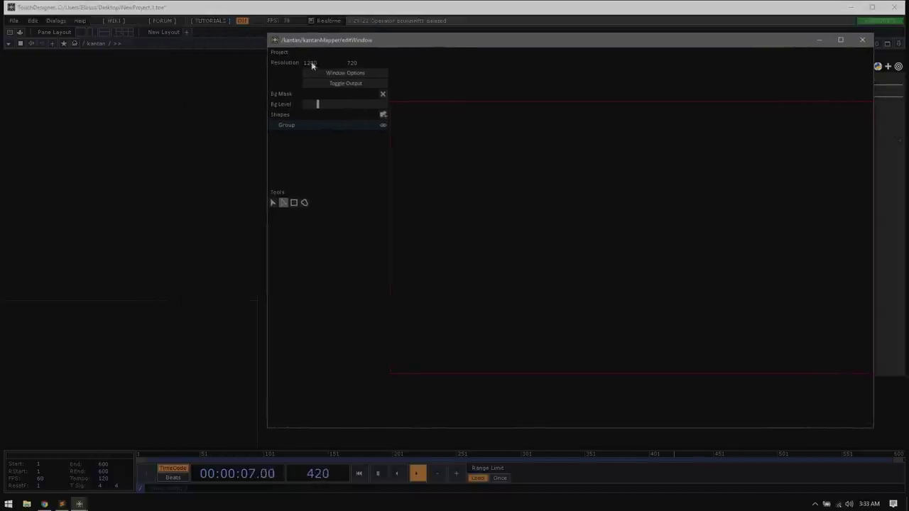
Step: Set the Kantan project resolution to 640 by 480
left_click(322, 61)
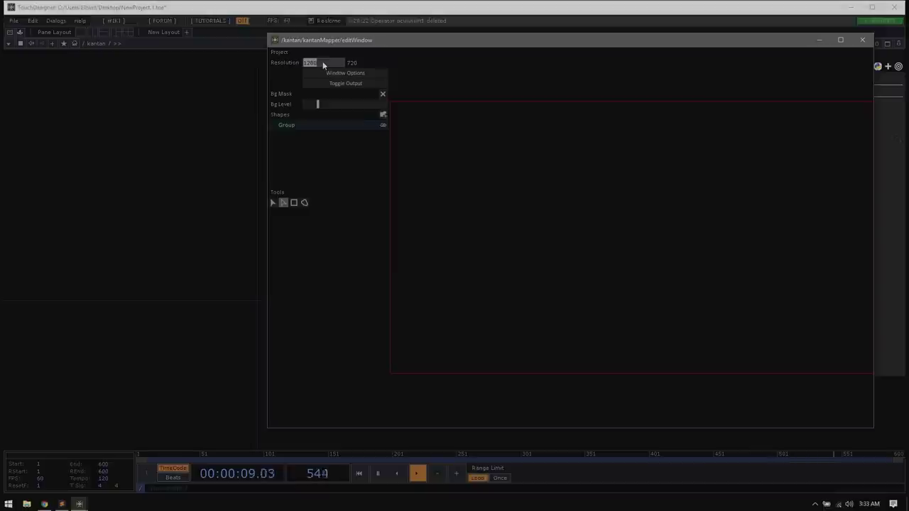
type("640")
key("Tab")
type("480")
key("Return")
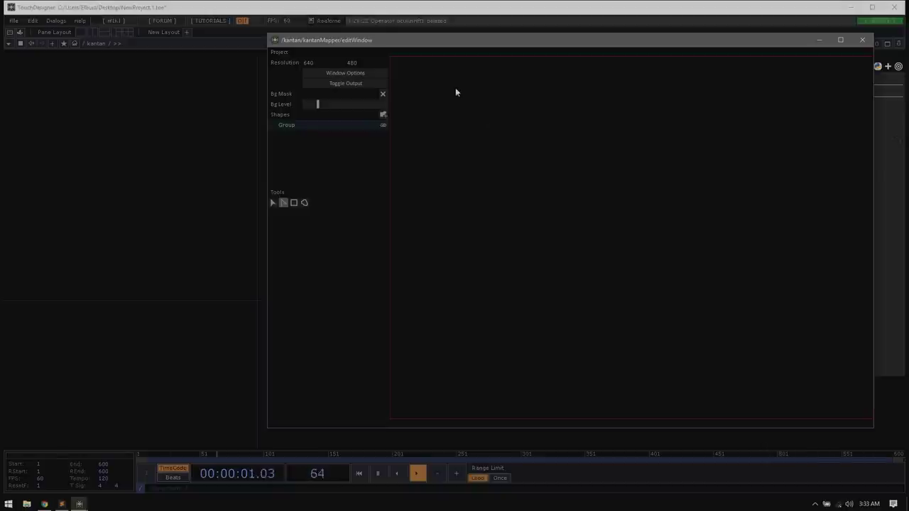
Step: Set the Kantan output window's Monitor parameter to 1 in its window options and close them
left_click(324, 73)
left_click_drag(337, 11, 263, 23)
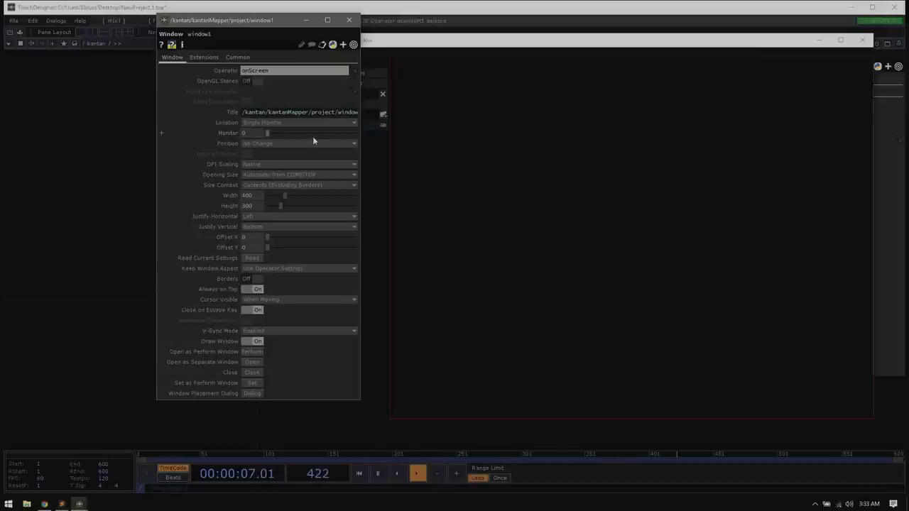
left_click_drag(267, 135, 276, 134)
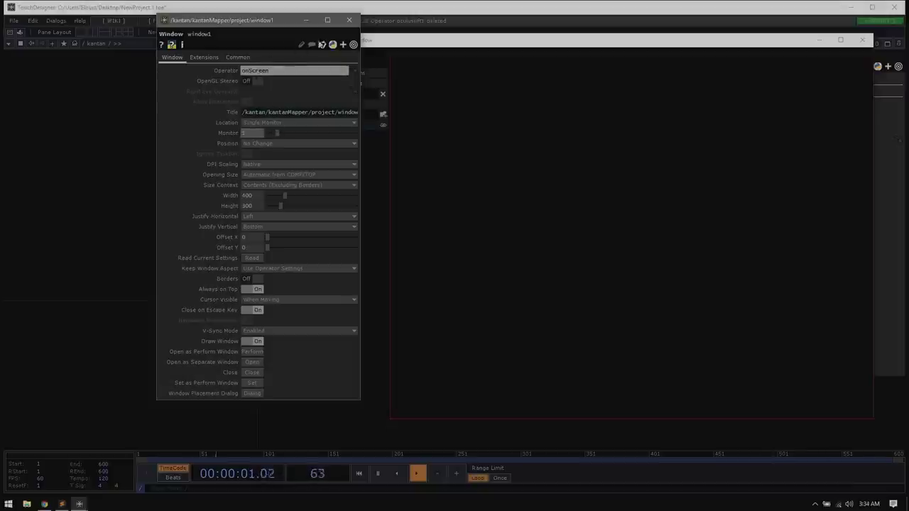
left_click(349, 20)
left_click(319, 64)
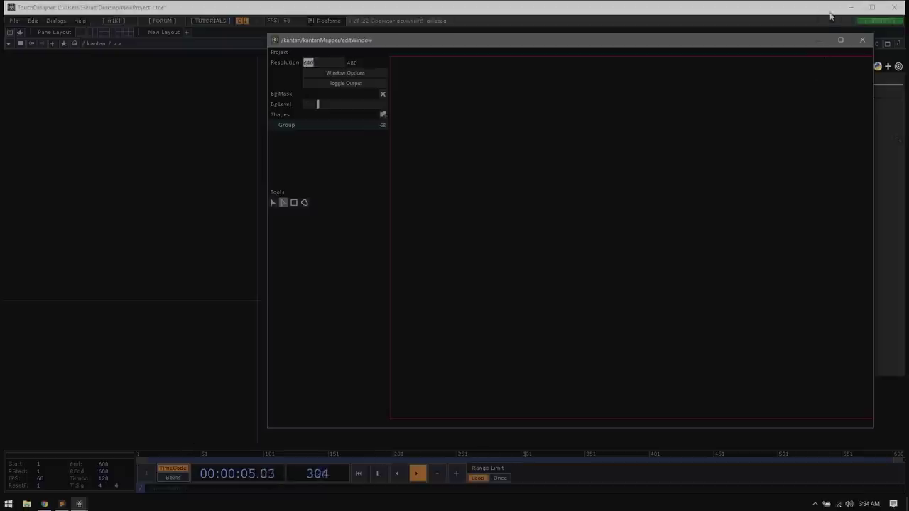
Step: Minimize the project windows, open the NVIDIA Control Panel to look for display settings, and close it again
left_click(851, 7)
right_click(327, 145)
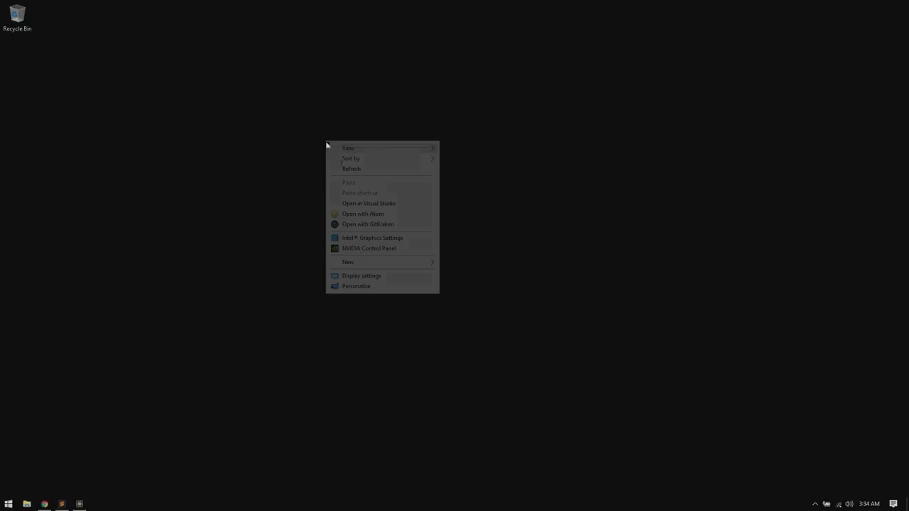
left_click(361, 248)
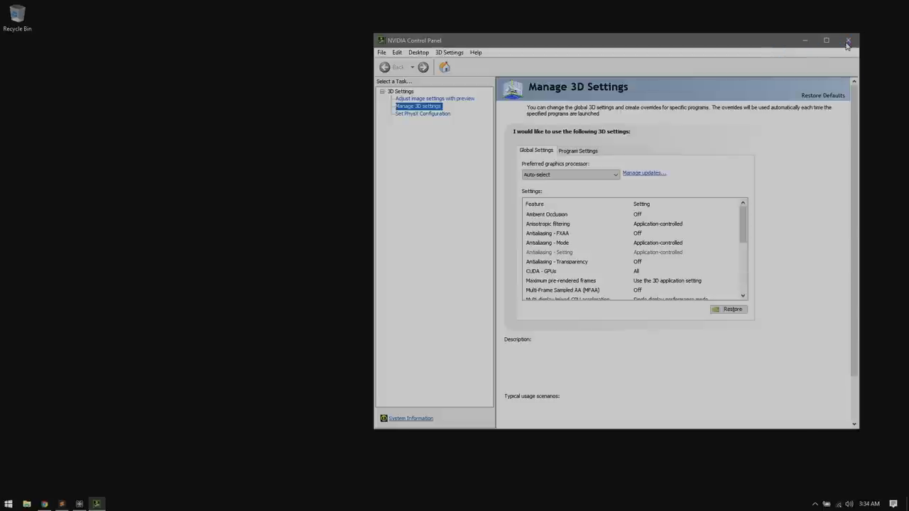
left_click(847, 43)
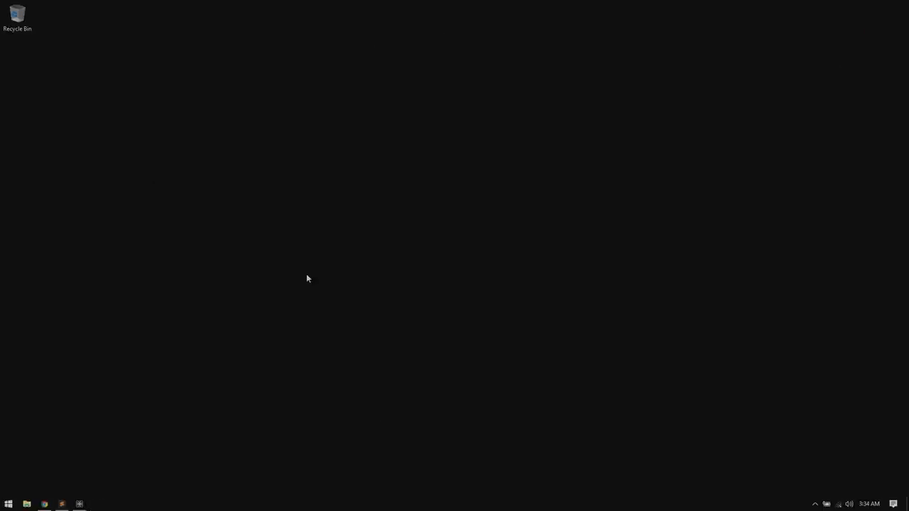
Step: Open the Windows display settings to examine the monitor arrangement and resolution
right_click(307, 275)
left_click(341, 410)
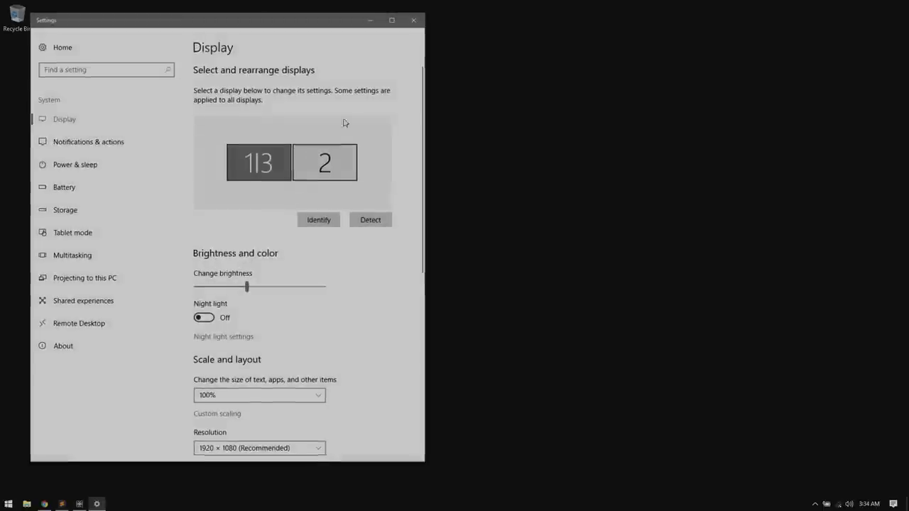
Step: Examine the second display's scaling, resolution and multiple-display settings in the Windows display settings, and close them
left_click_drag(425, 147, 737, 148)
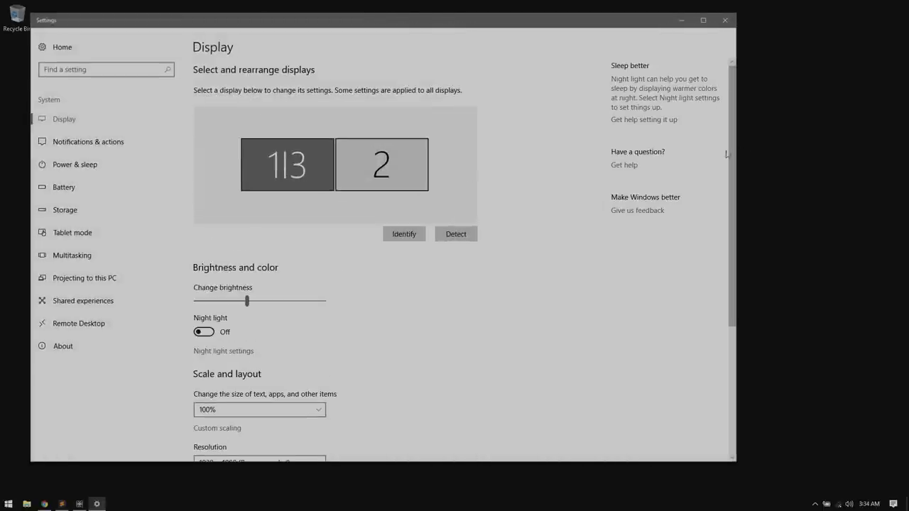
left_click(406, 168)
scroll(450, 368, "down", 5)
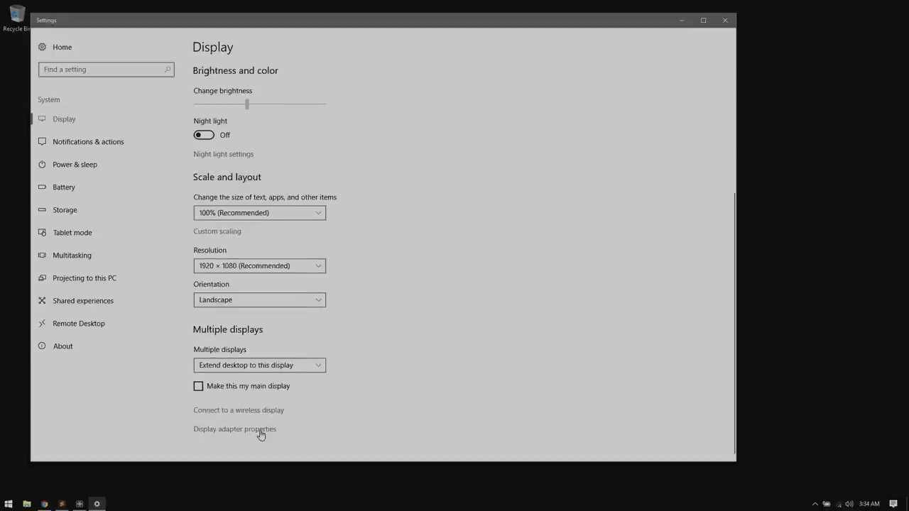
scroll(447, 368, "up", 3)
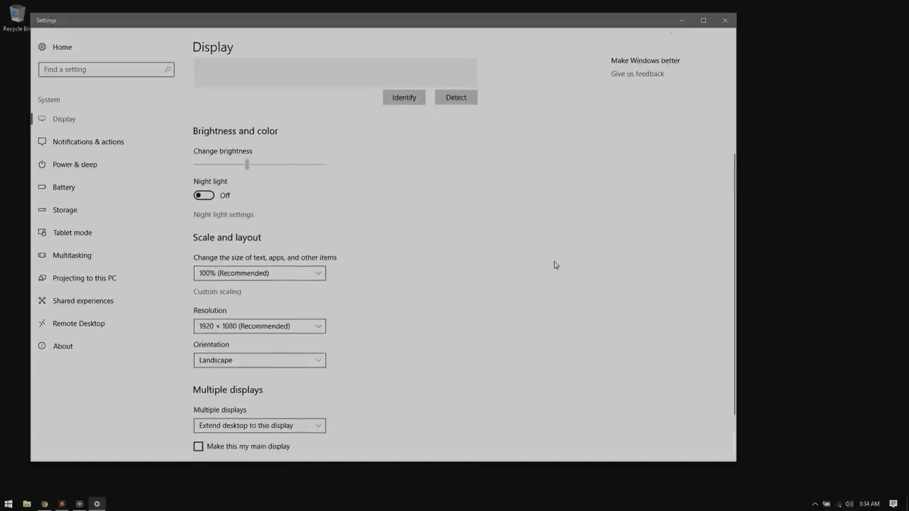
left_click(725, 20)
Step: Return to TouchDesigner, set the Kantan project resolution to 1920 by 1080 and toggle the output
left_click(81, 503)
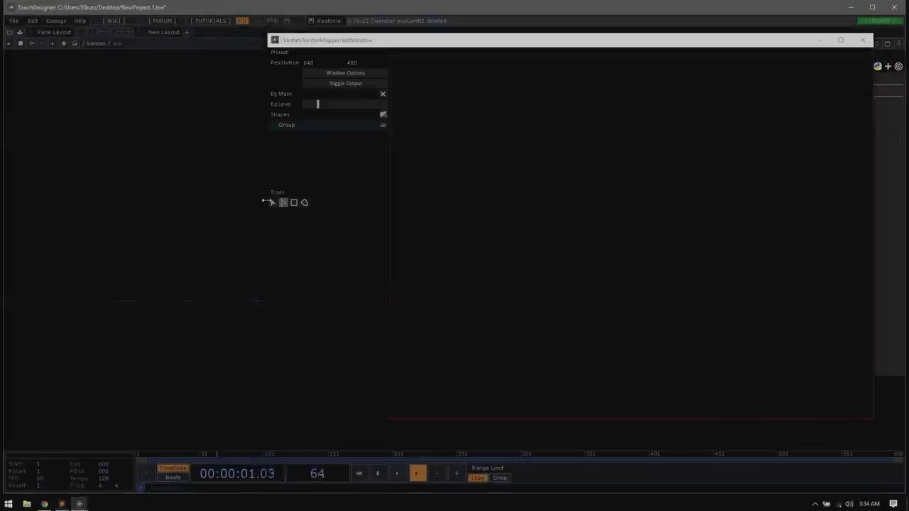
left_click(310, 62)
type("1920")
key("Tab")
type("180")
key("Return")
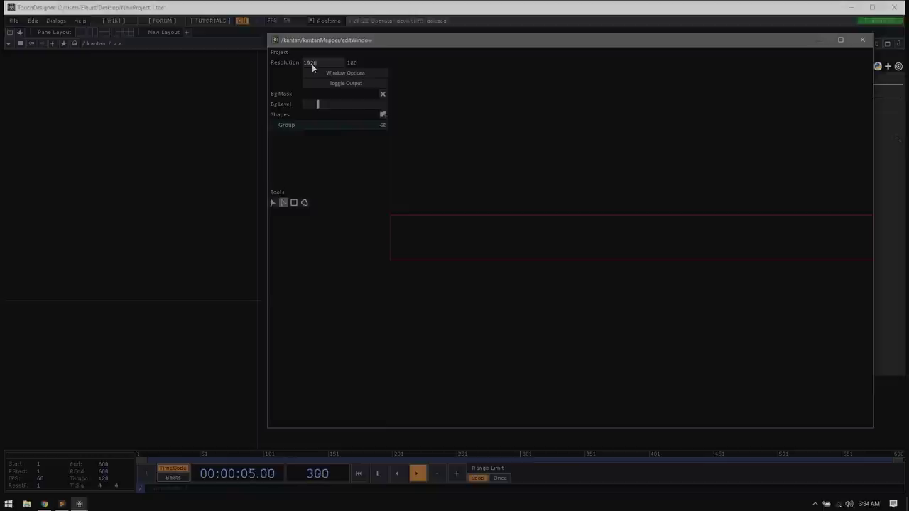
left_click(368, 64)
type("1080")
key("Return")
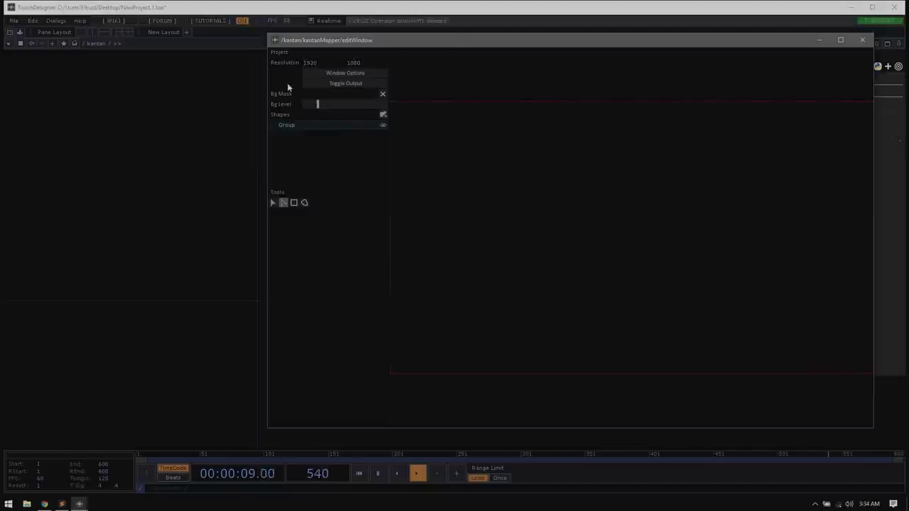
left_click(323, 84)
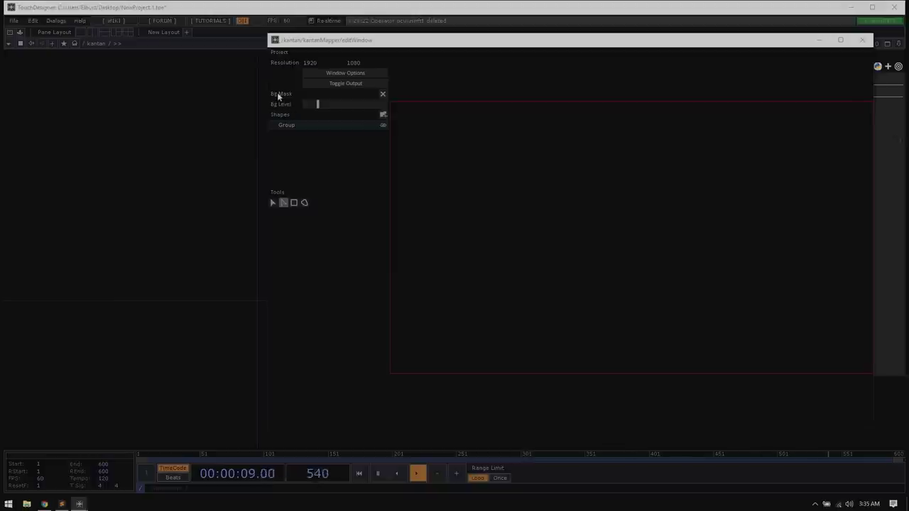
left_click(276, 127)
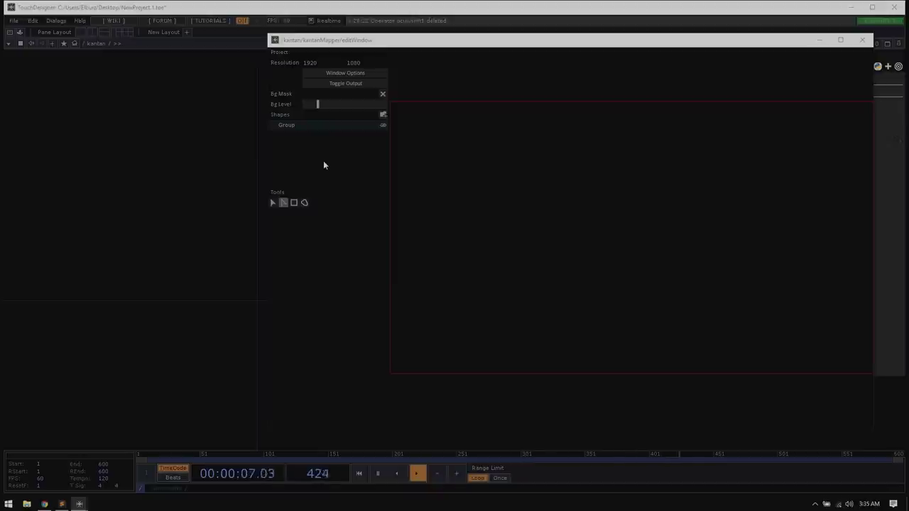
left_click(301, 126)
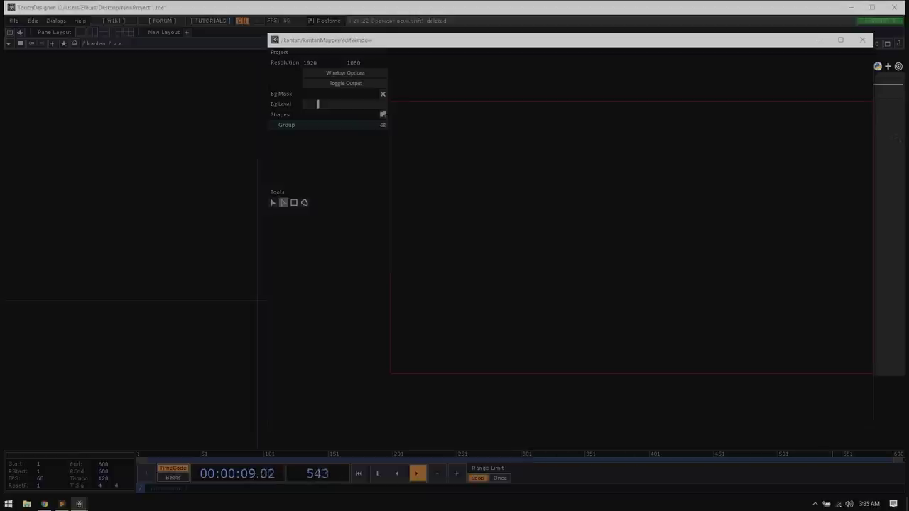
left_click(274, 203)
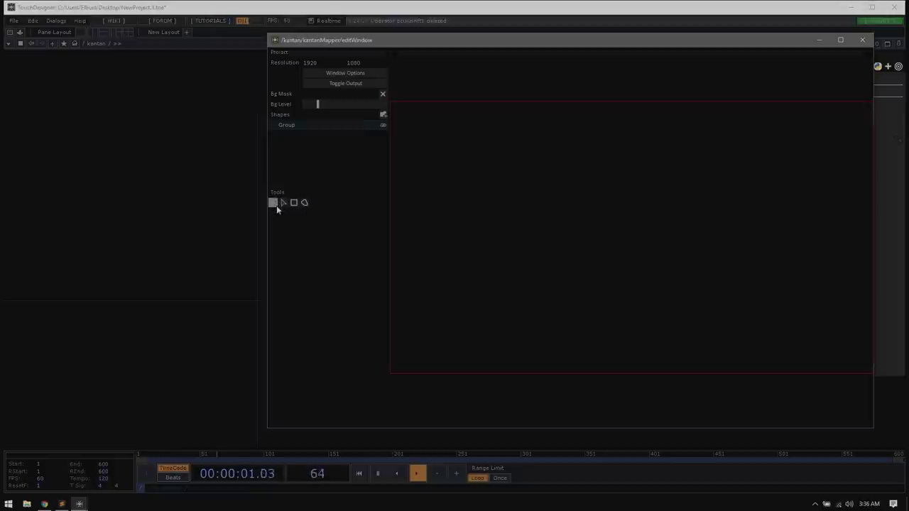
left_click(283, 203)
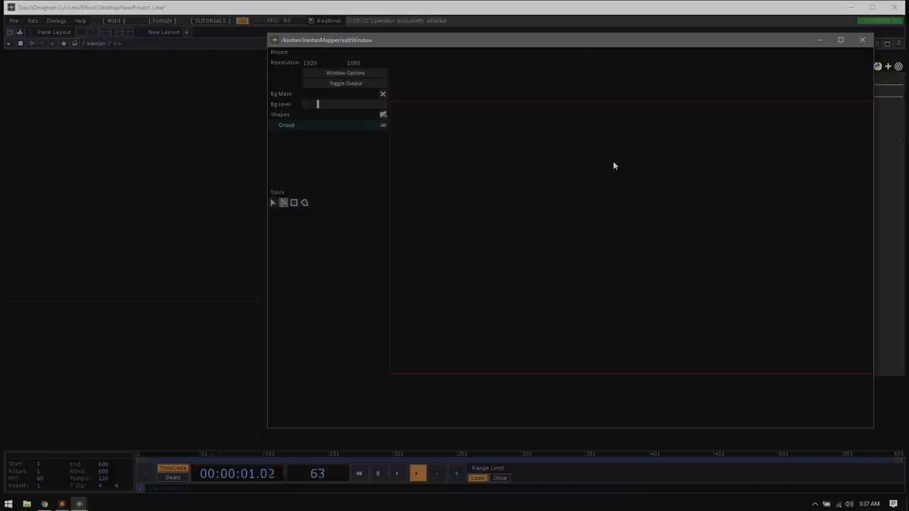
Step: Draw a rectangle about 712 by 468 on the canvas and a second one about 139 by 130 overlapping its upper edge
left_click(295, 204)
left_click(294, 204)
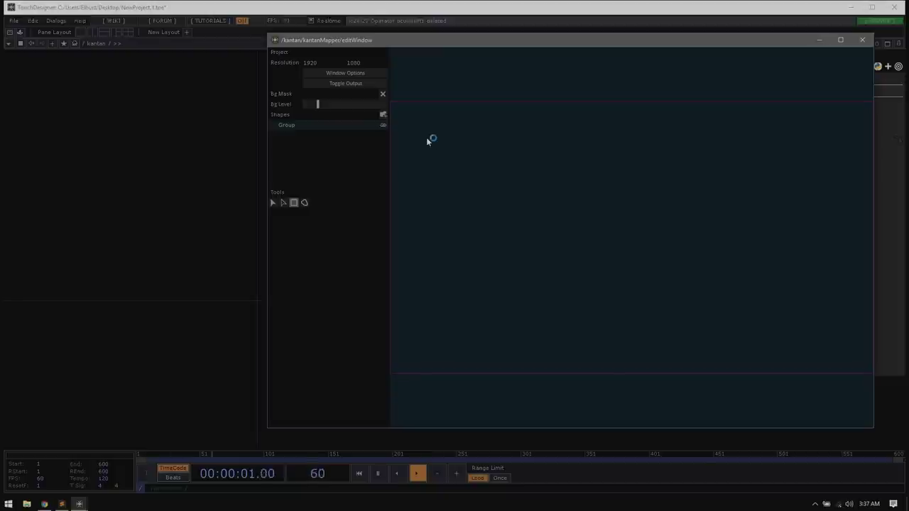
left_click_drag(426, 138, 606, 255)
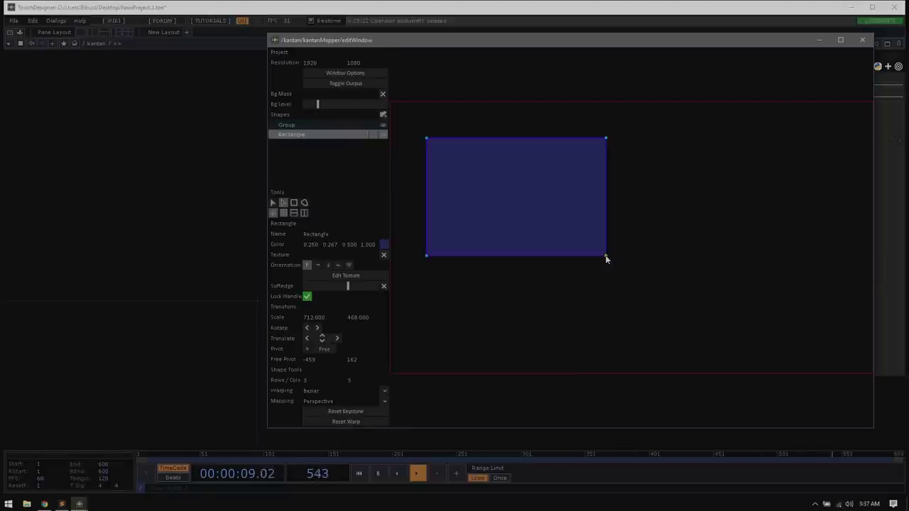
left_click(295, 203)
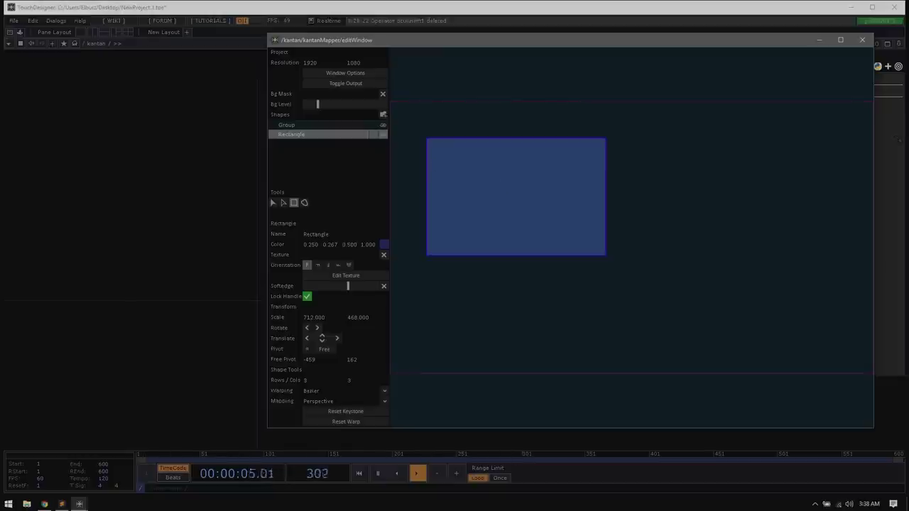
left_click_drag(564, 122, 599, 155)
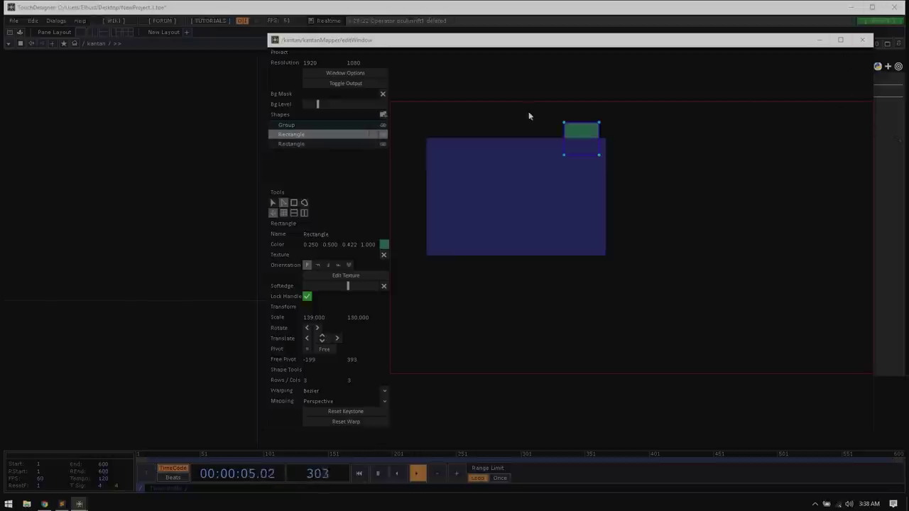
Step: Switch the selection back and forth between the large rectangle and the small overlapping one
left_click(318, 145)
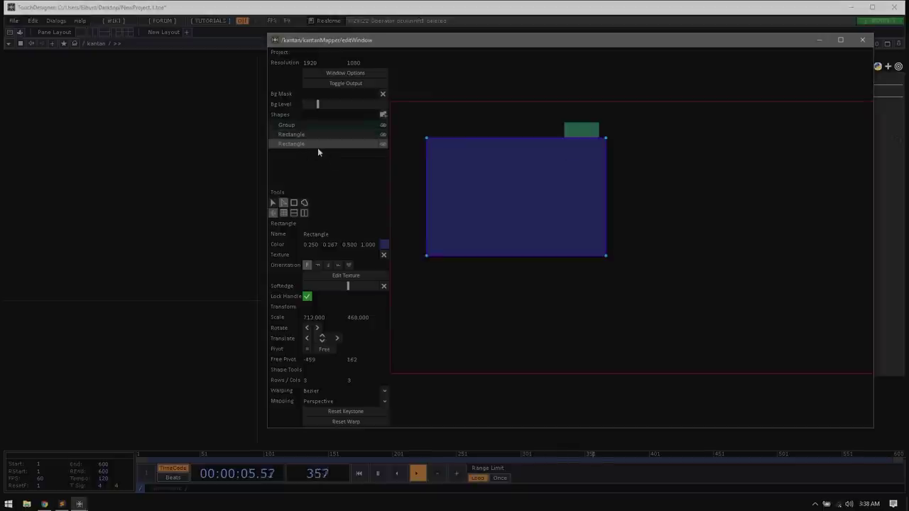
left_click(581, 131)
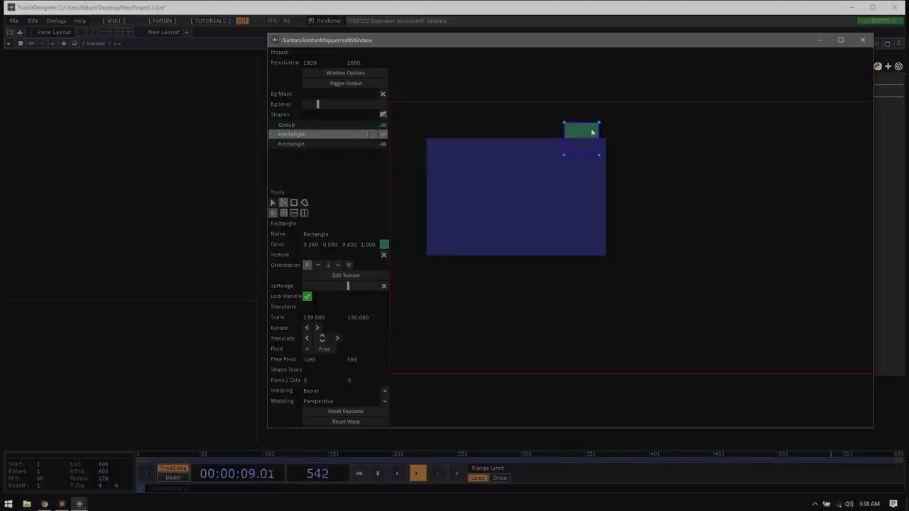
left_click(536, 220)
left_click(585, 130)
left_click(567, 190)
left_click(579, 131)
left_click(561, 192)
Step: Delete the small overlapping rectangle and the large rectangle
left_click(577, 130)
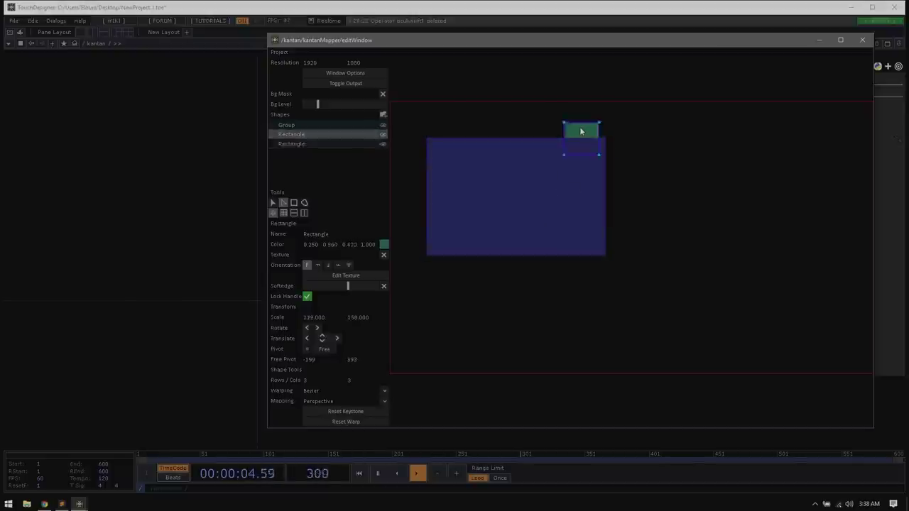
key("Delete")
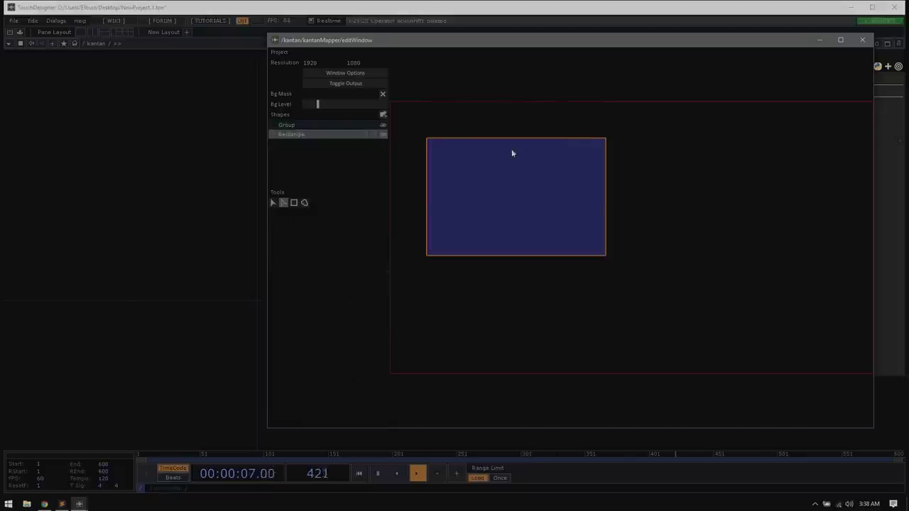
left_click(286, 135)
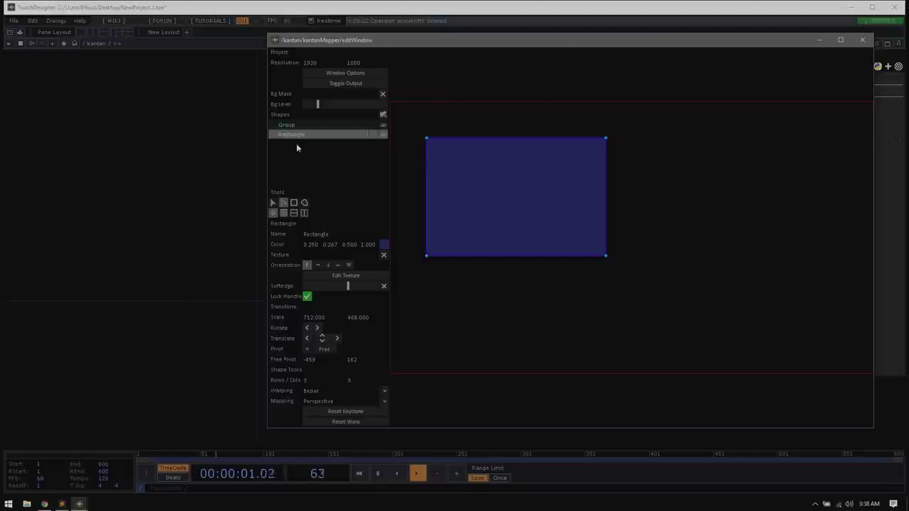
key("Delete")
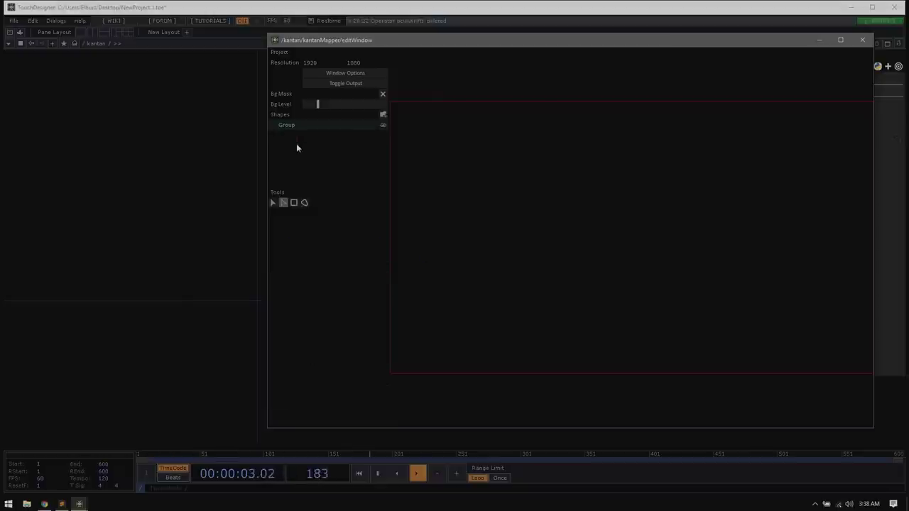
Step: Draw a new rectangle about 723 by 382 in the upper part of the output frame
left_click(293, 203)
left_click_drag(433, 136, 614, 231)
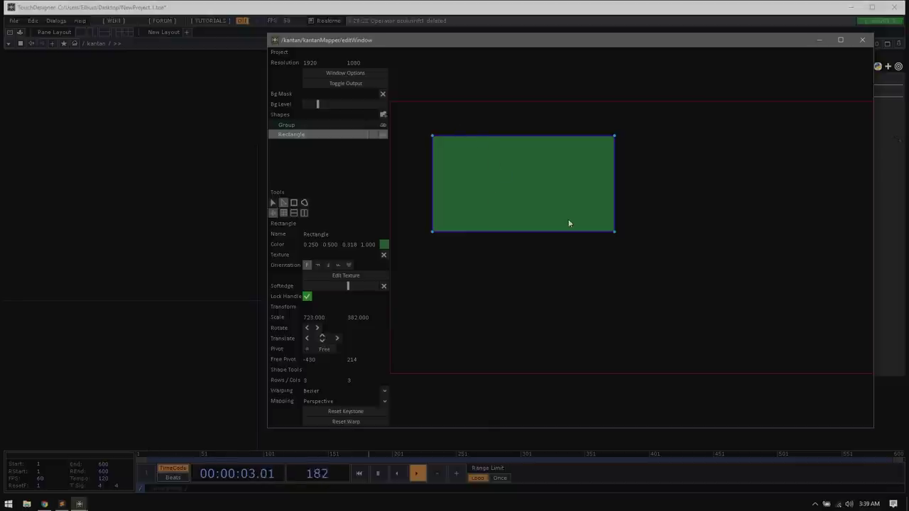
Step: Compare the properties of the Group layer with those of the Rectangle shape by selecting each in turn
left_click(284, 126)
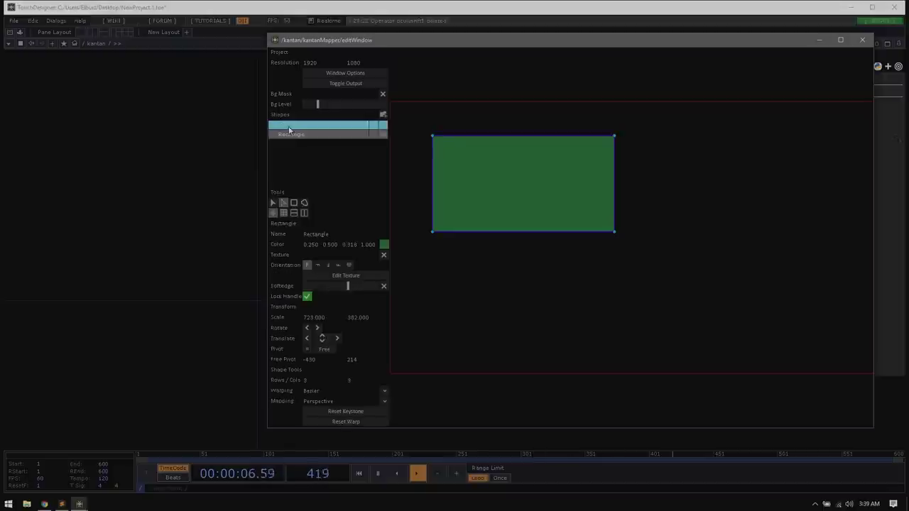
left_click(290, 134)
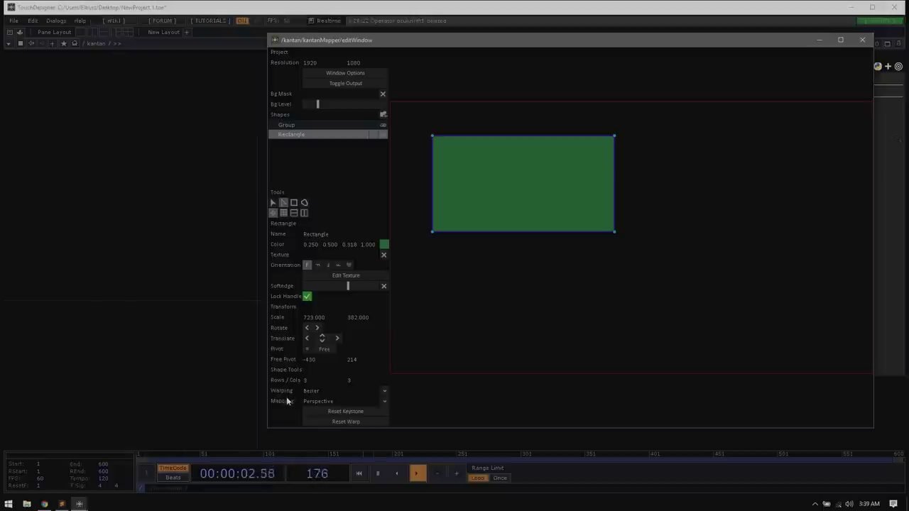
left_click(302, 127)
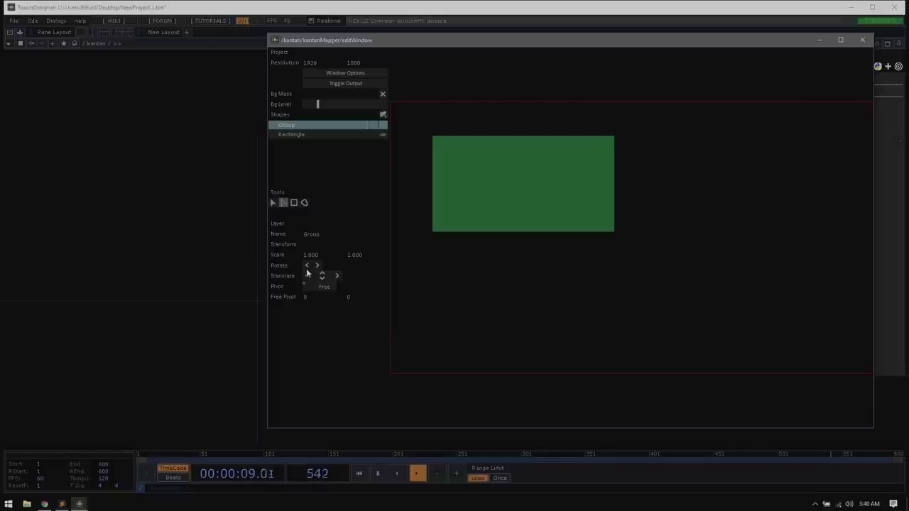
left_click(297, 135)
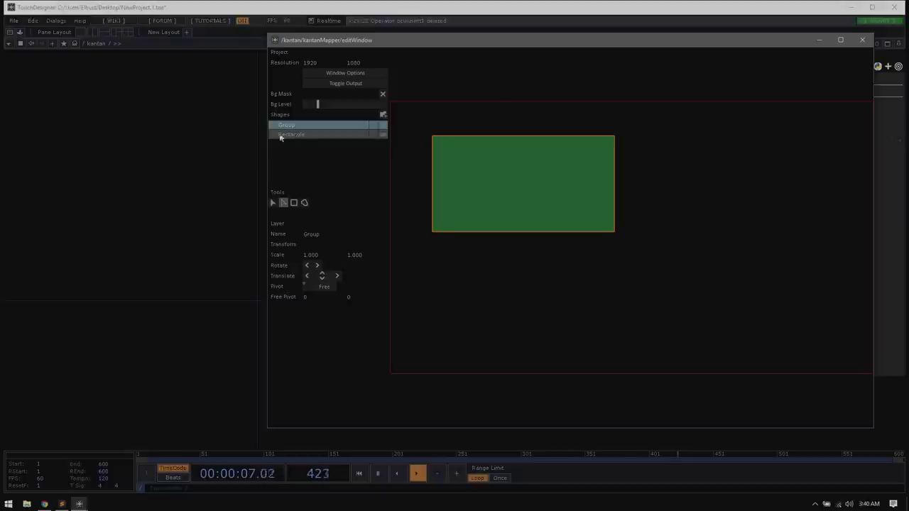
left_click(294, 135)
left_click(289, 135)
left_click(289, 135)
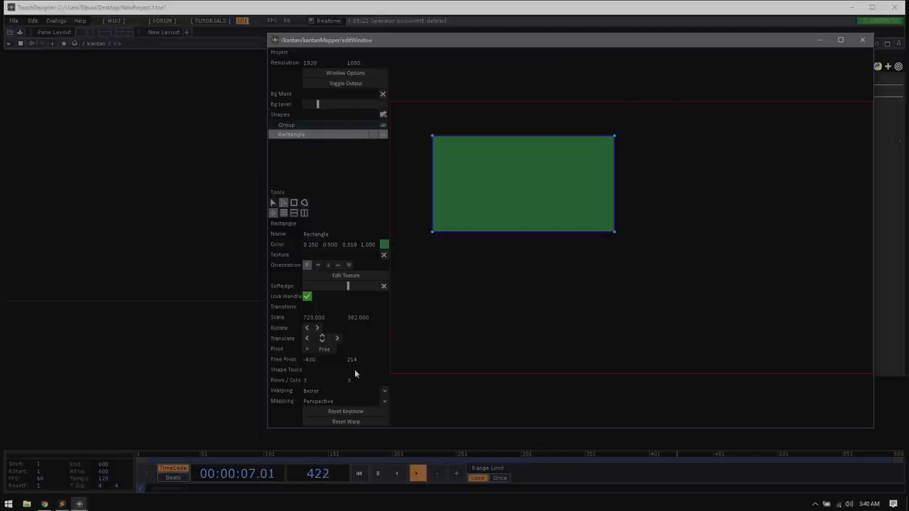
Step: Reposition the mapper's edit window and move the rectangle's upper-right corner slightly inward and above its upper edge
left_click_drag(408, 39, 361, 49)
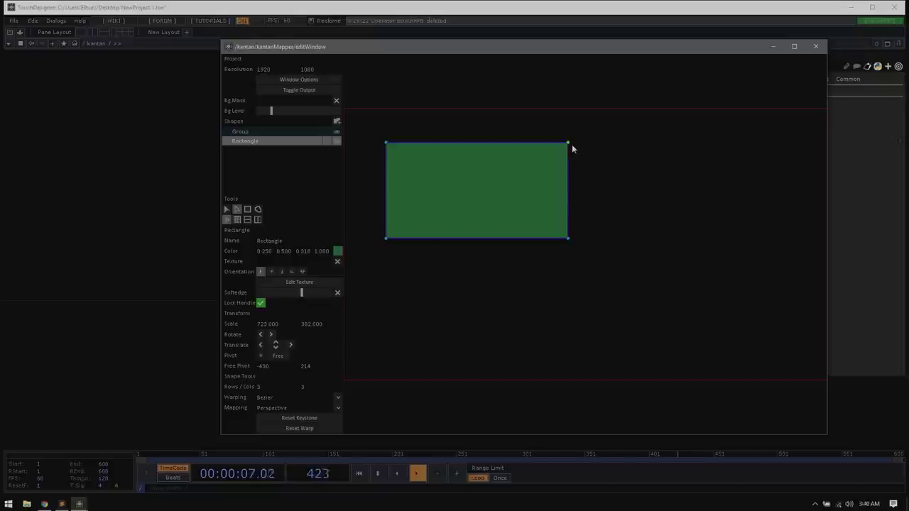
left_click_drag(570, 145, 540, 123)
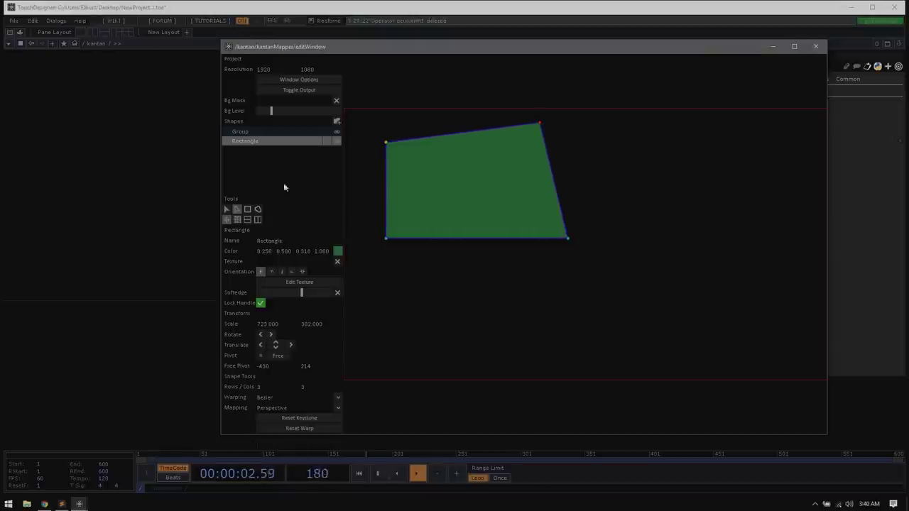
left_click(237, 211)
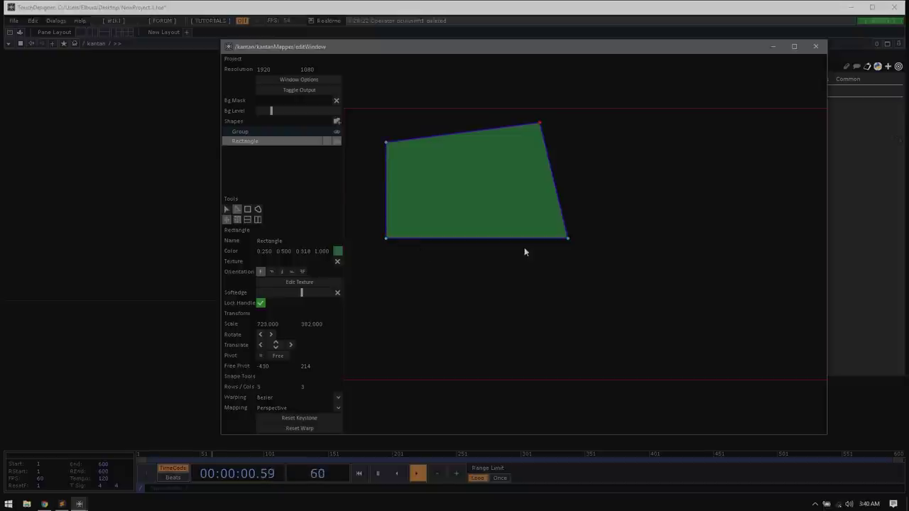
mouse_move(541, 126)
left_mouse_down()
mouse_move(540, 140)
mouse_move(549, 119)
left_mouse_up()
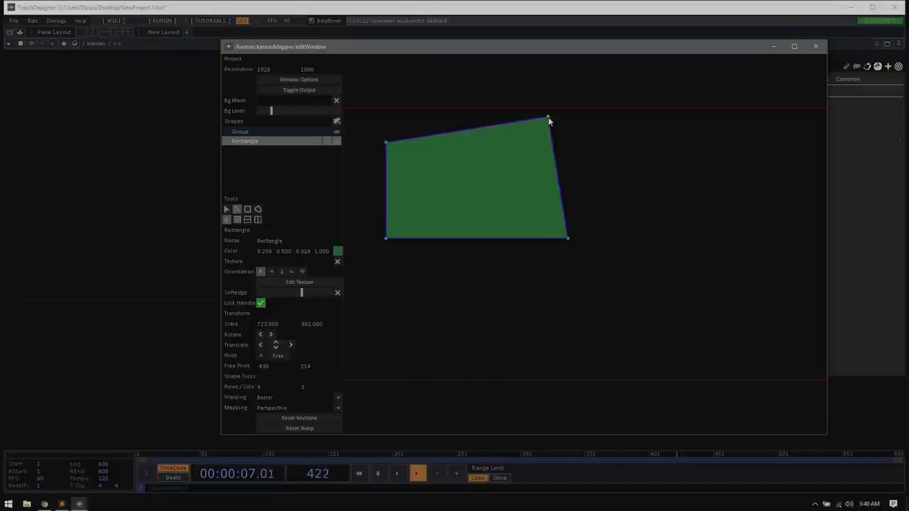
Step: Pull the rectangle's other corners in toward its upper-right corner to warp it, and clear the selection
left_click_drag(386, 142, 517, 131)
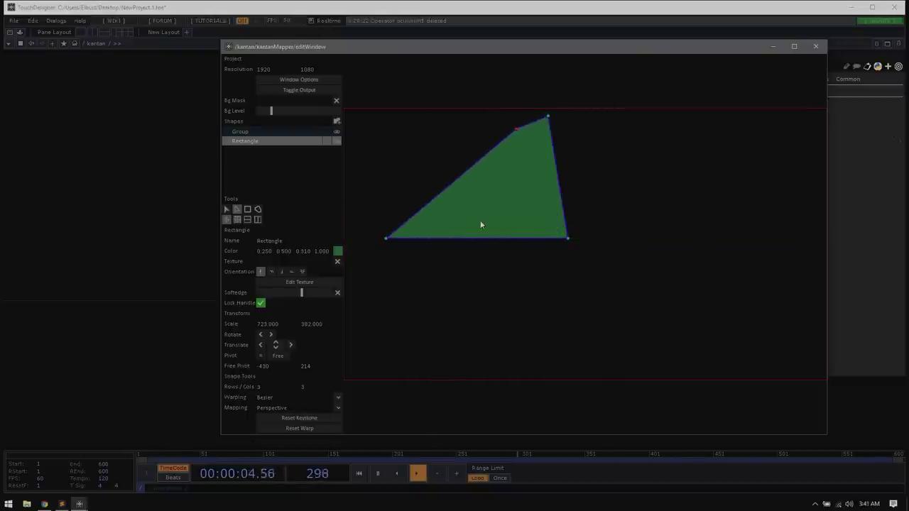
left_click_drag(388, 241, 519, 145)
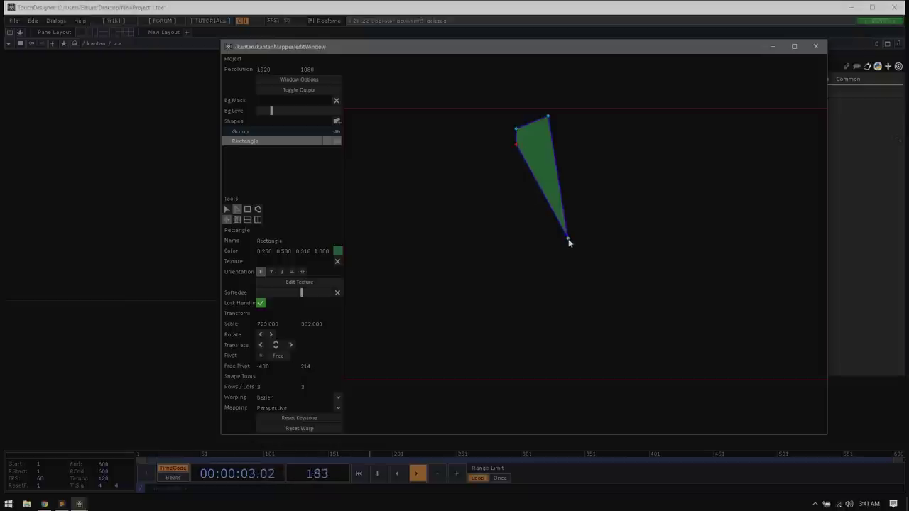
left_click_drag(568, 241, 543, 142)
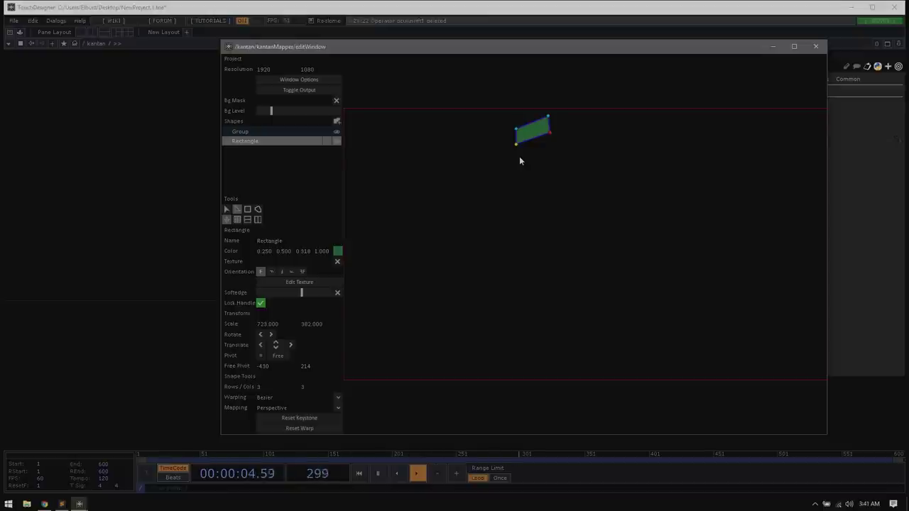
left_click(561, 187)
left_click_drag(560, 187, 628, 238)
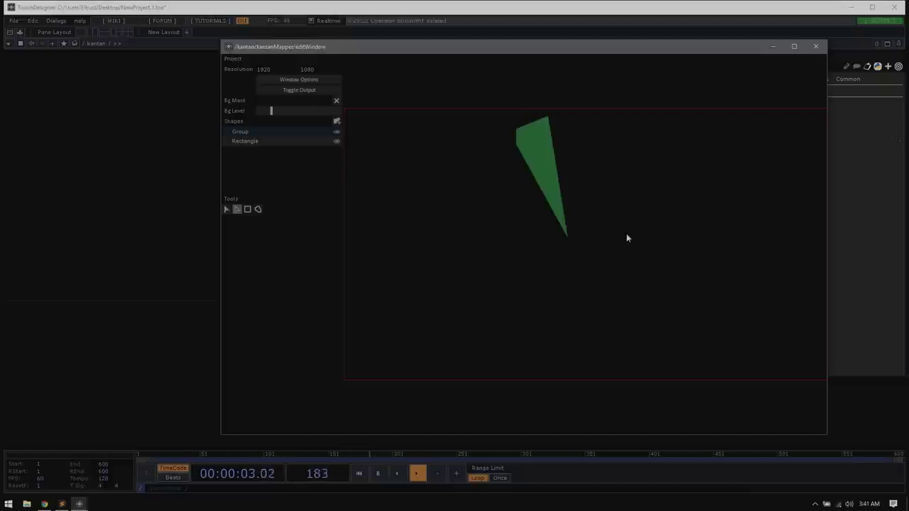
Step: Undo the last move of the warped rectangle's stretched lower corner and clear the selection
left_click(559, 216)
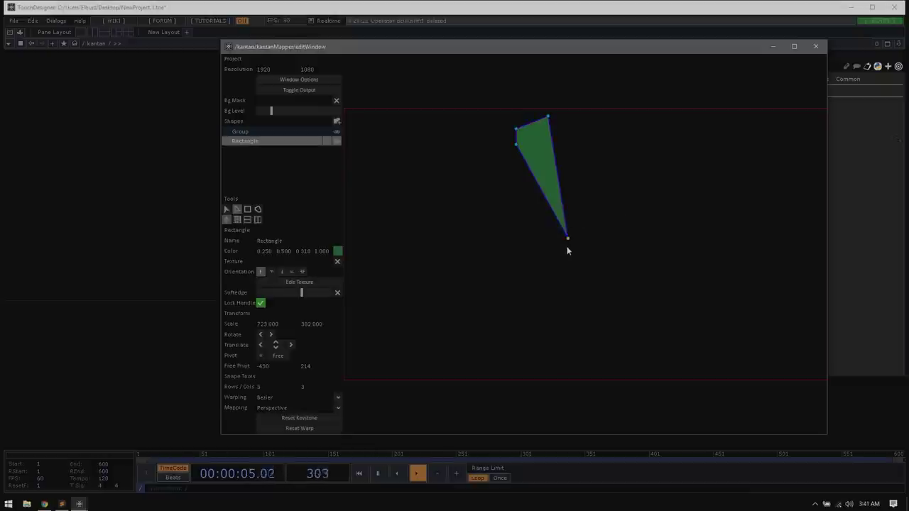
key("ctrl+z")
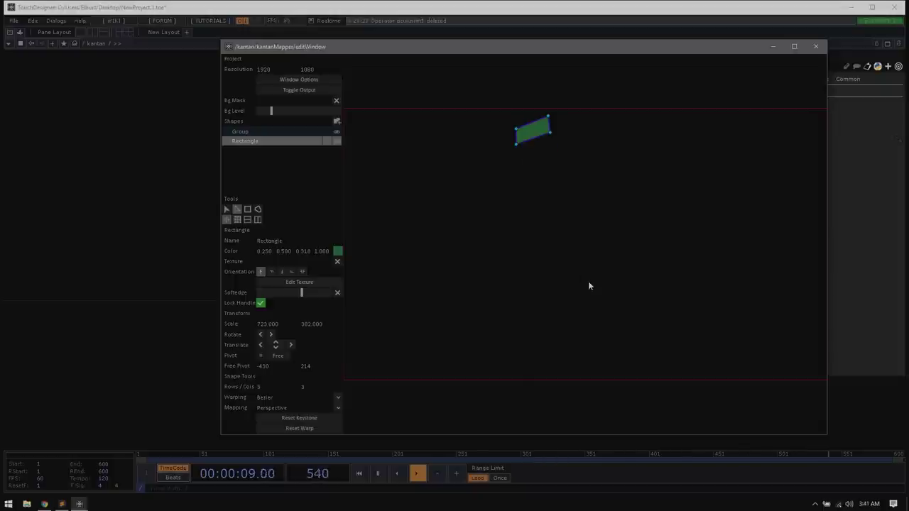
left_click(464, 260)
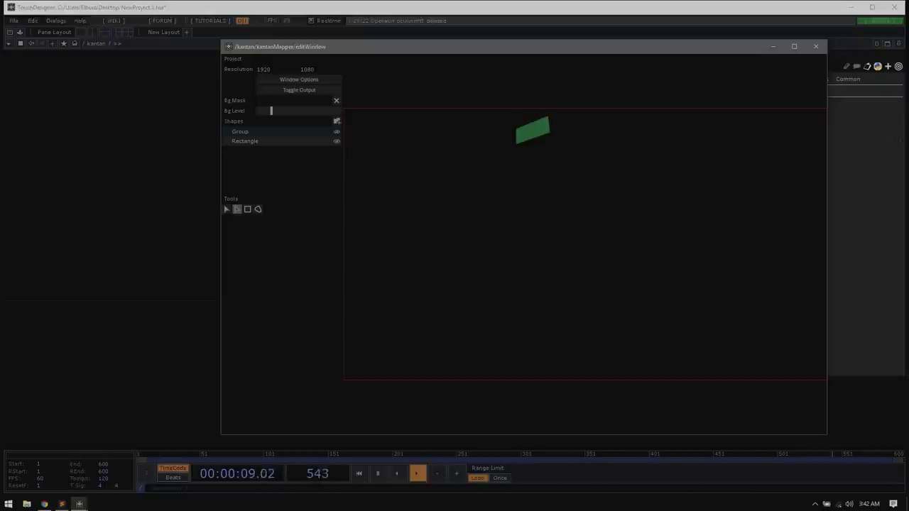
Step: Select the warped rectangle as a whole shape to examine its transform handles, and clear the selection
left_click(226, 210)
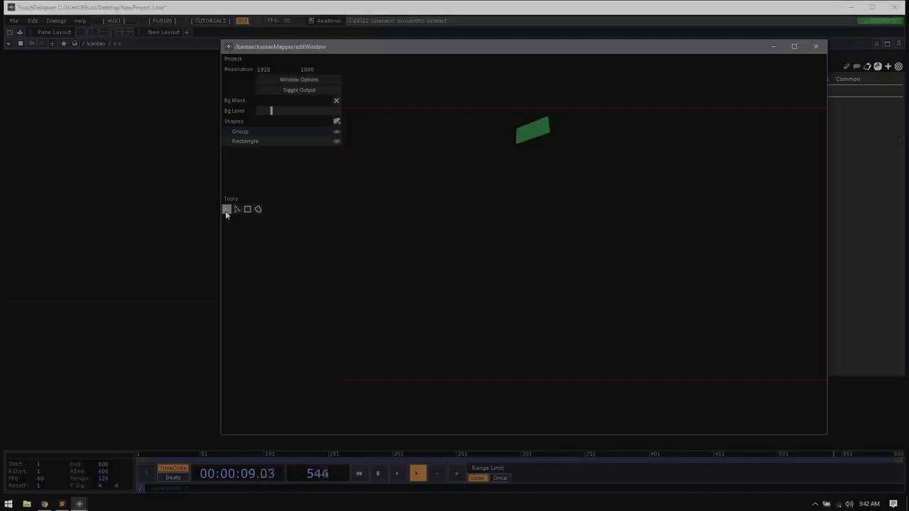
left_click(541, 131)
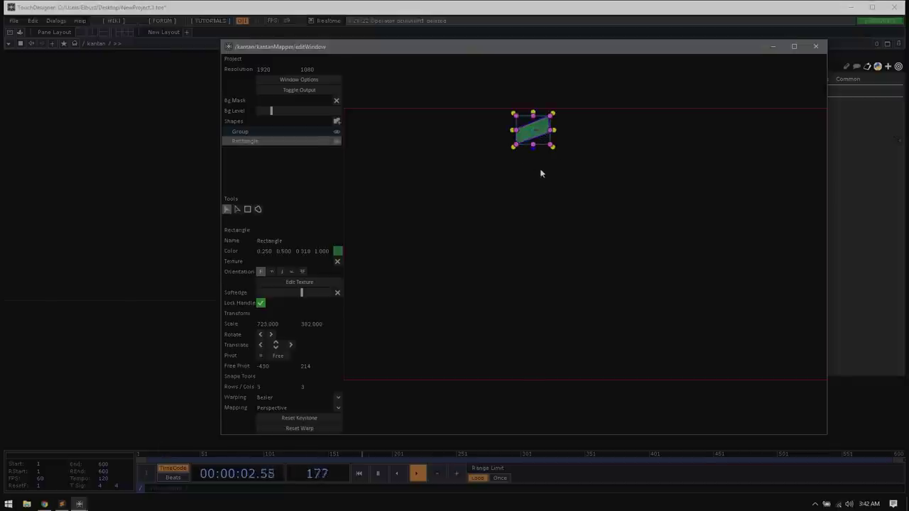
left_click(501, 229)
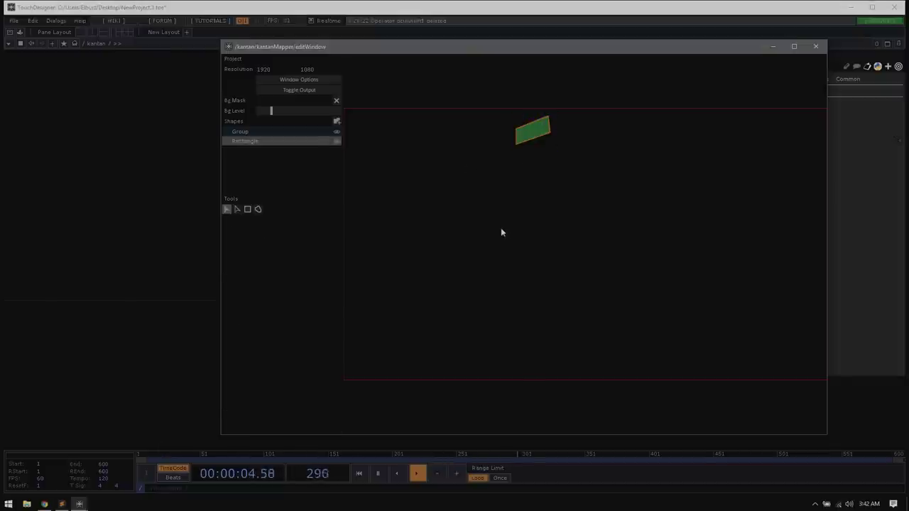
Step: Draw a rectangle about 631 by 380 below the warped one, and try moving it, rotating it and narrowing it to about 302
left_click(247, 208)
left_click_drag(421, 197, 579, 292)
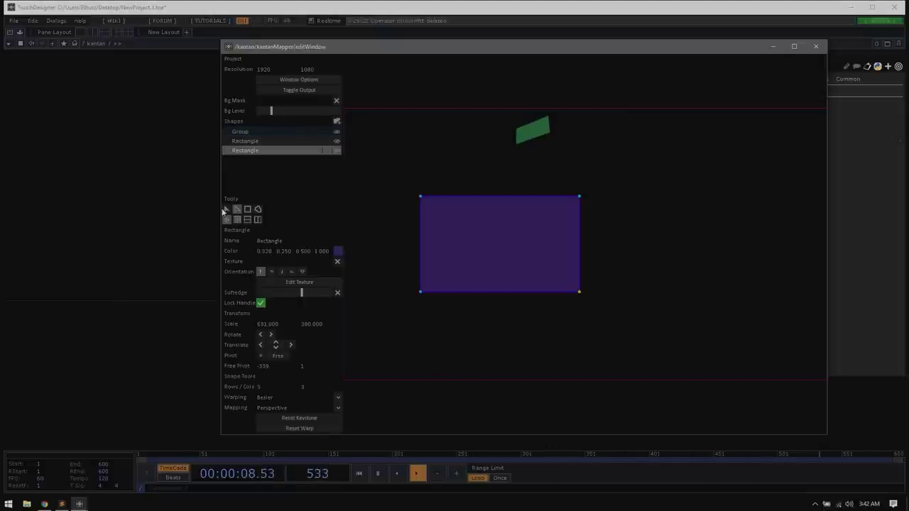
left_click(227, 210)
left_click_drag(447, 249, 515, 265)
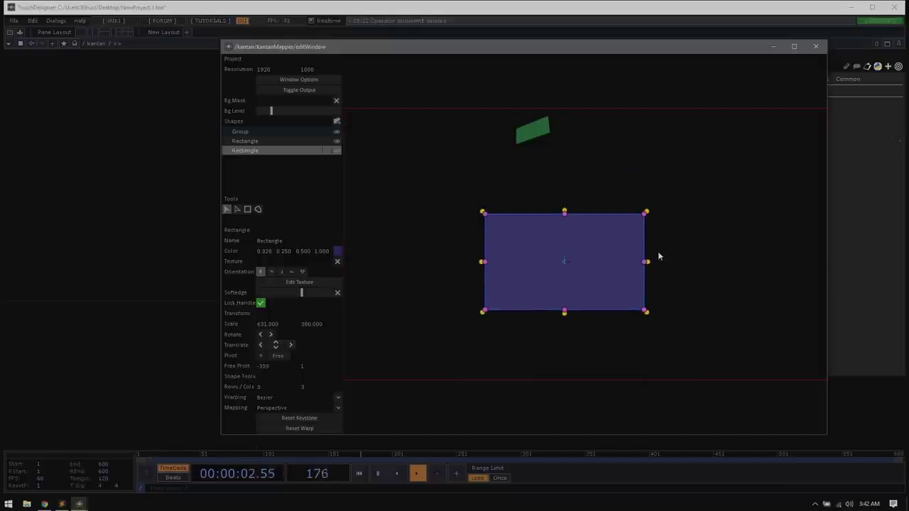
left_click_drag(649, 215, 600, 257)
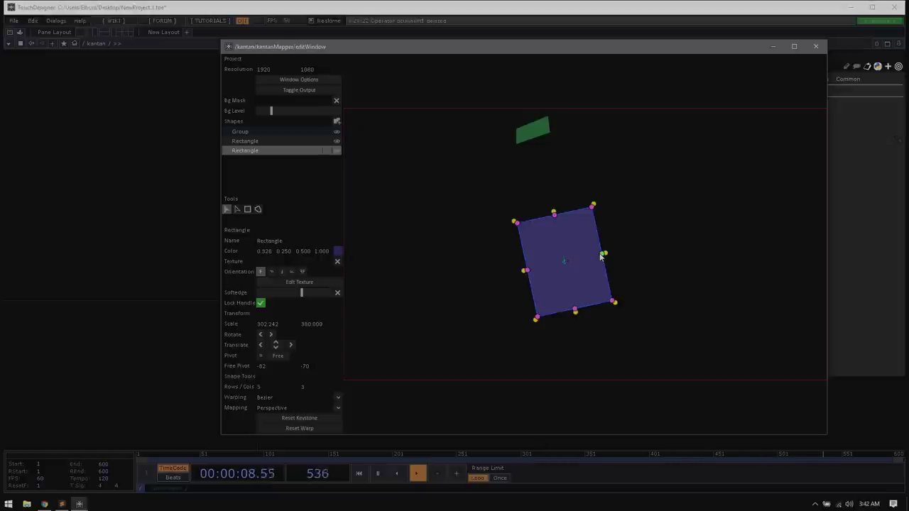
left_click_drag(544, 255, 472, 228)
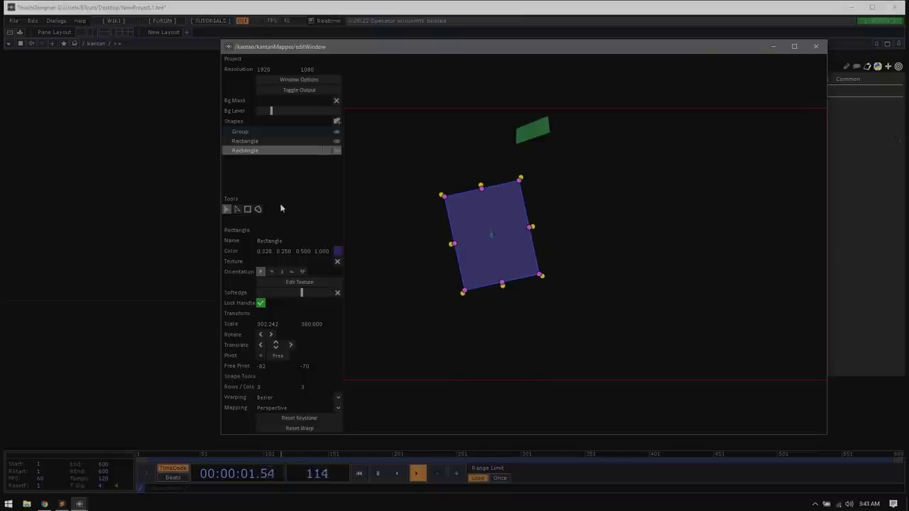
Step: Delete the rotated rectangle, briefly select the remaining warped one, and clear the selection
left_click(269, 150)
key("Delete")
left_click(527, 136)
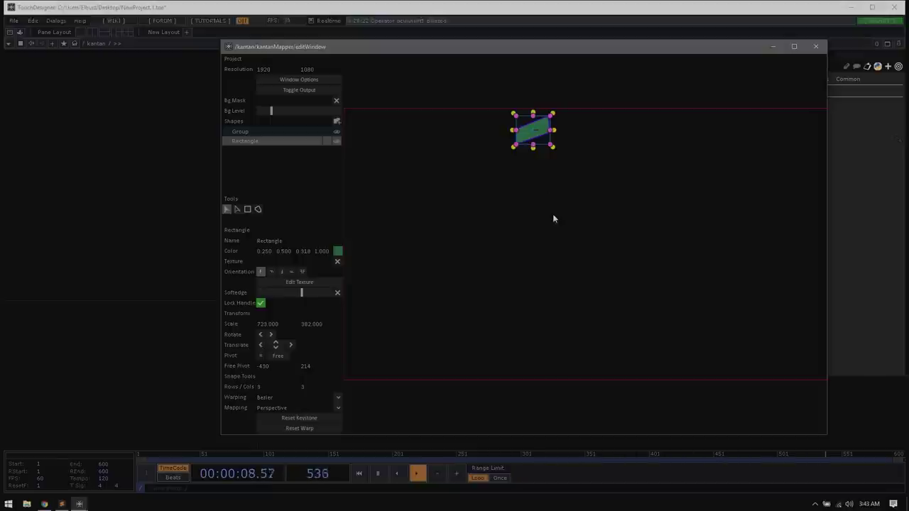
left_click(585, 246)
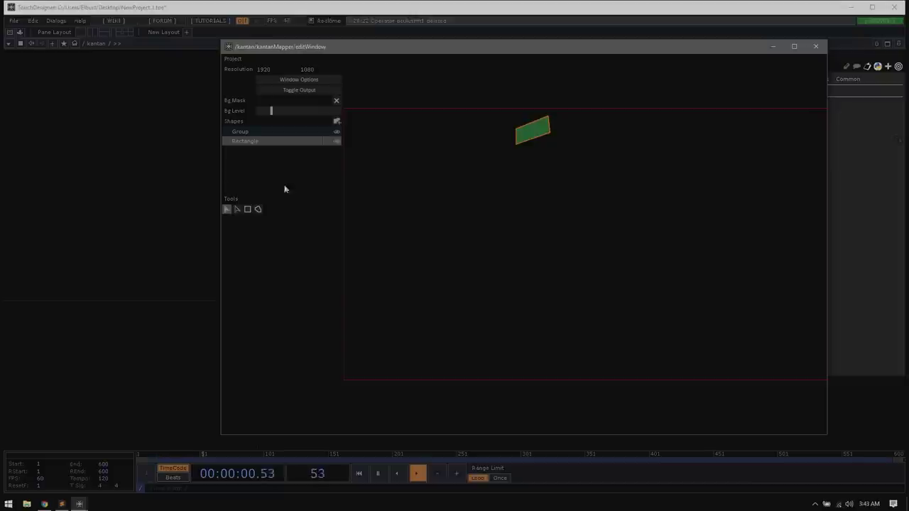
Step: Draw a narrow upright rectangle about 65 by 200 under the warped rectangle's left end and adjust its corners to align with it
left_click(247, 209)
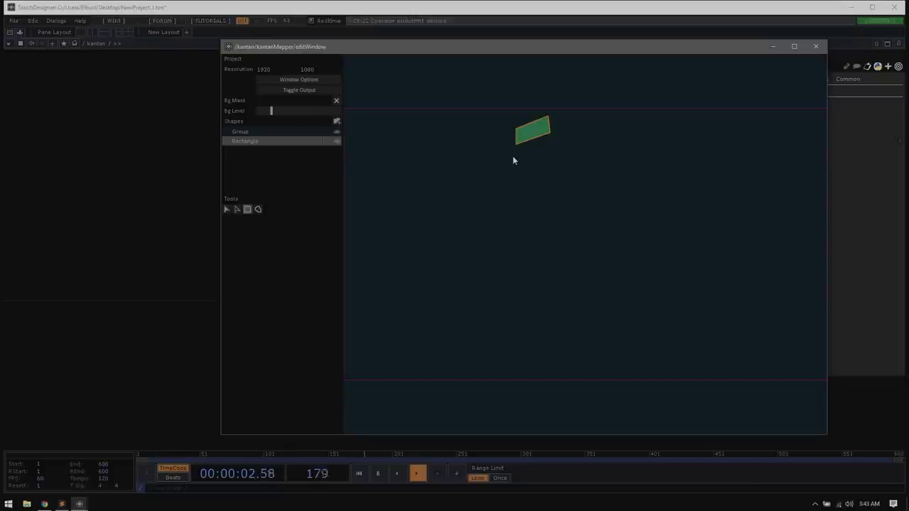
left_click_drag(528, 196, 529, 197)
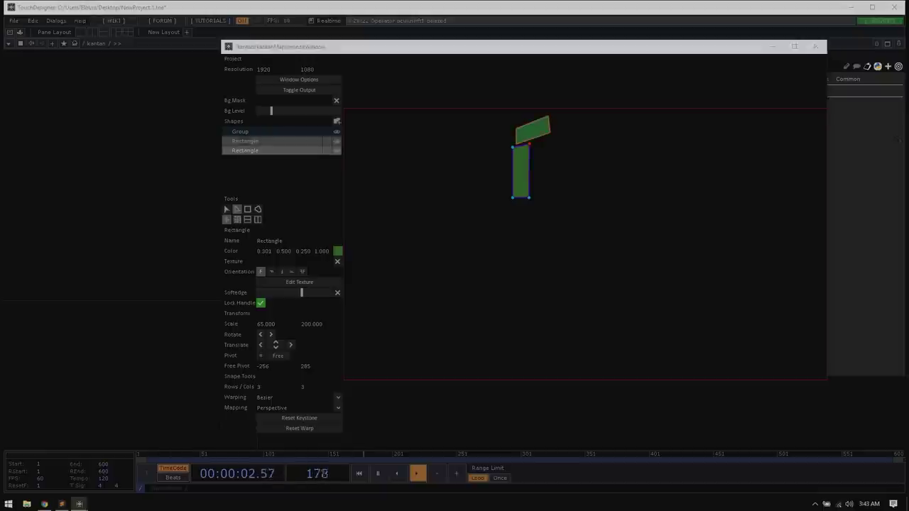
left_click_drag(513, 147, 517, 146)
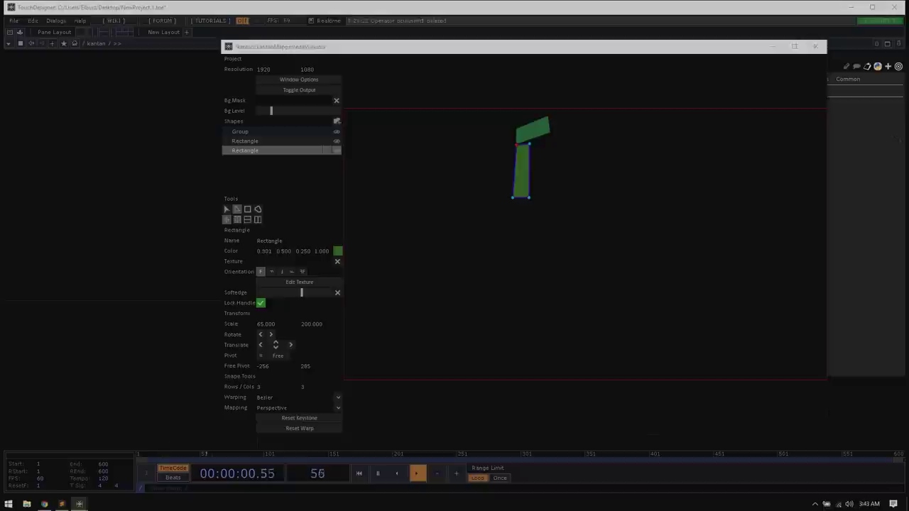
left_click_drag(513, 198, 517, 192)
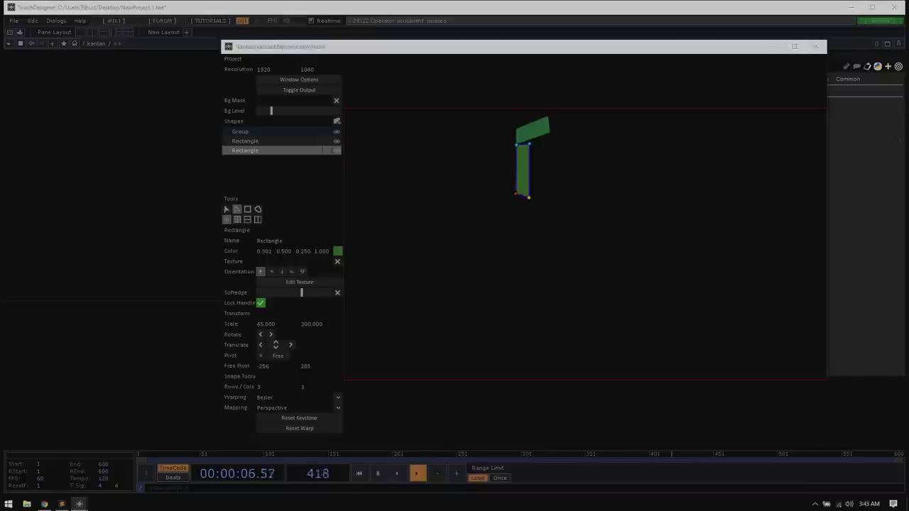
left_click_drag(528, 198, 528, 193)
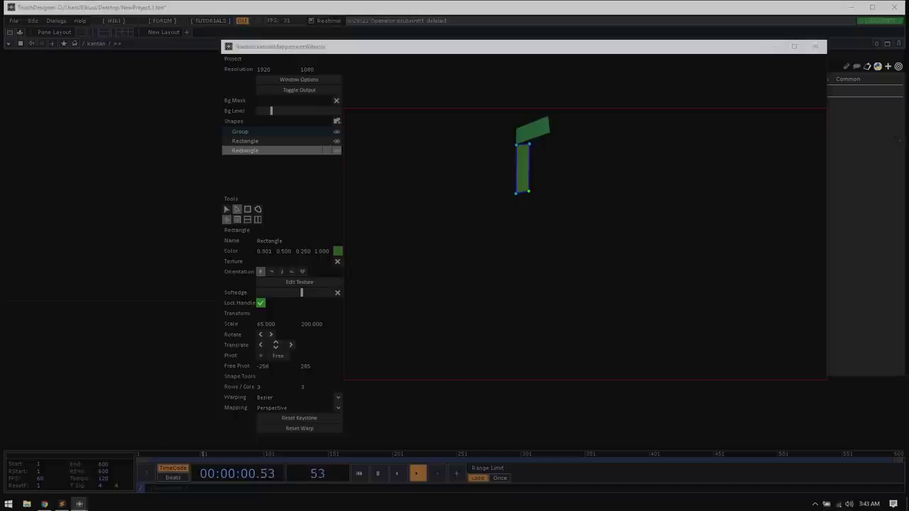
Step: Draw a closed four-point freeform strip hanging from the warped rectangle's right end, beside the upright rectangle
left_click(258, 210)
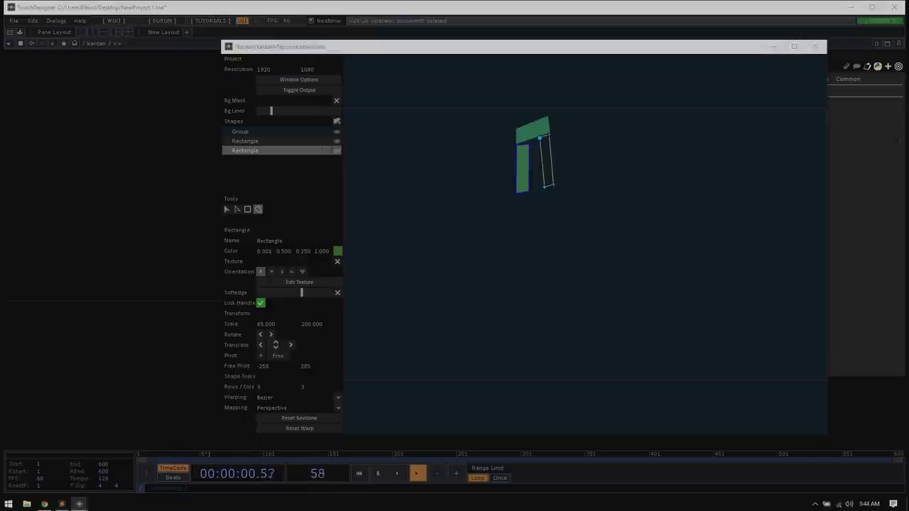
left_click(540, 138)
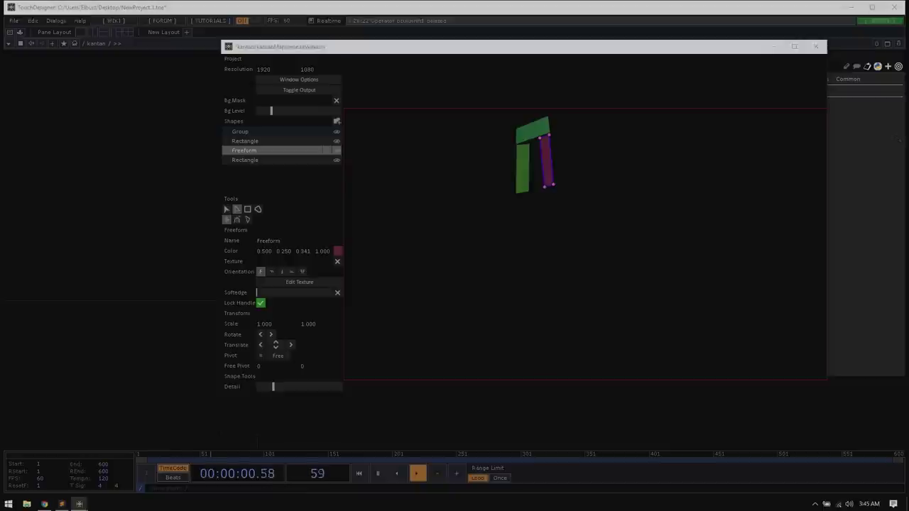
Step: Move the mapper's edit window aside and add a Movie File In TOP to the kantan network
left_click_drag(317, 50, 489, 123)
left_click_drag(264, 118, 81, 172)
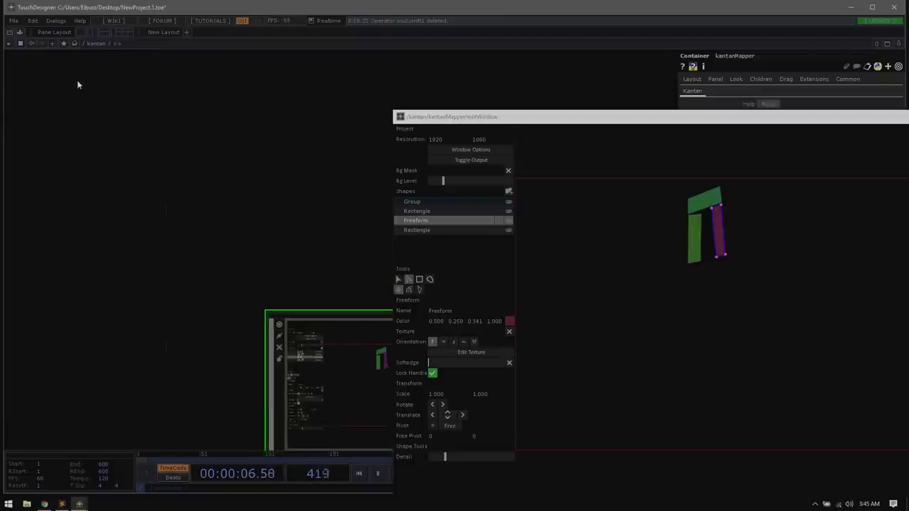
key("Tab")
left_click(35, 28)
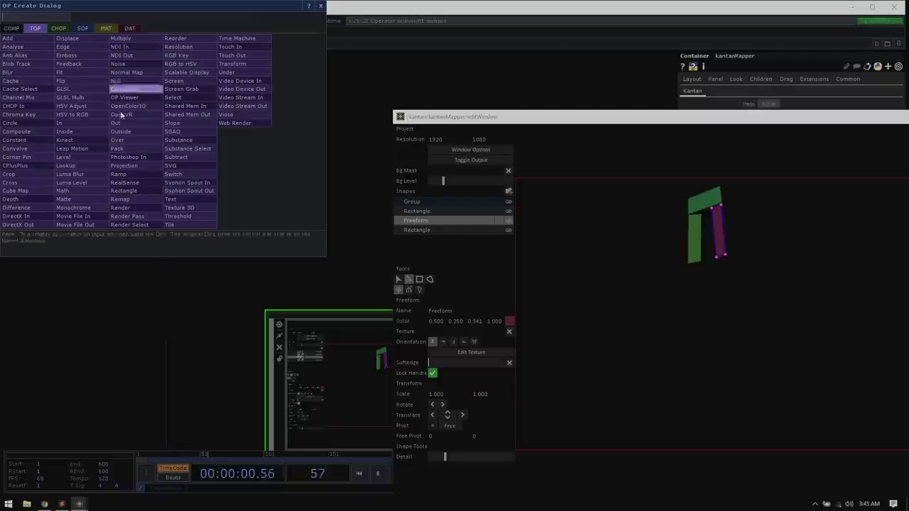
left_click(73, 216)
left_click(153, 165)
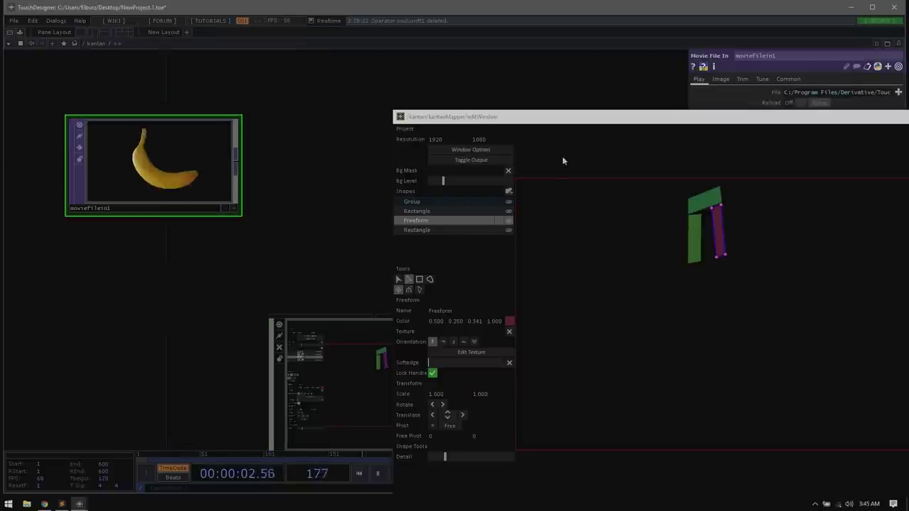
Step: Move the edit window off the parameters and load Movie.1.mp4 from the Samples/Map/Nature folder into the Movie File In operator
left_click_drag(562, 120, 424, 325)
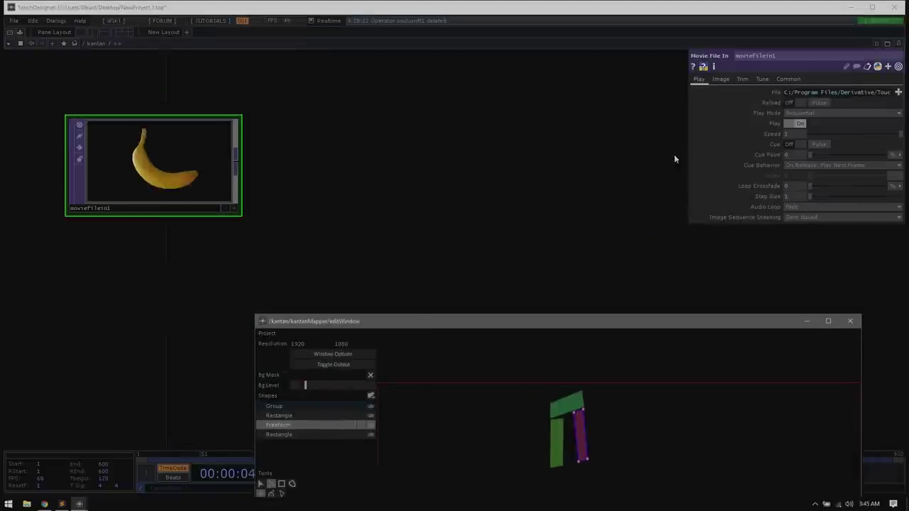
left_click(899, 93)
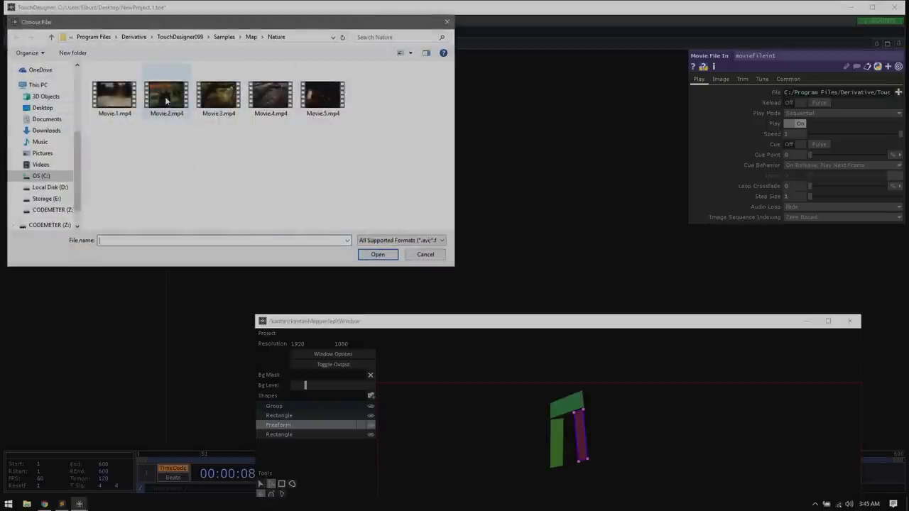
left_click(252, 37)
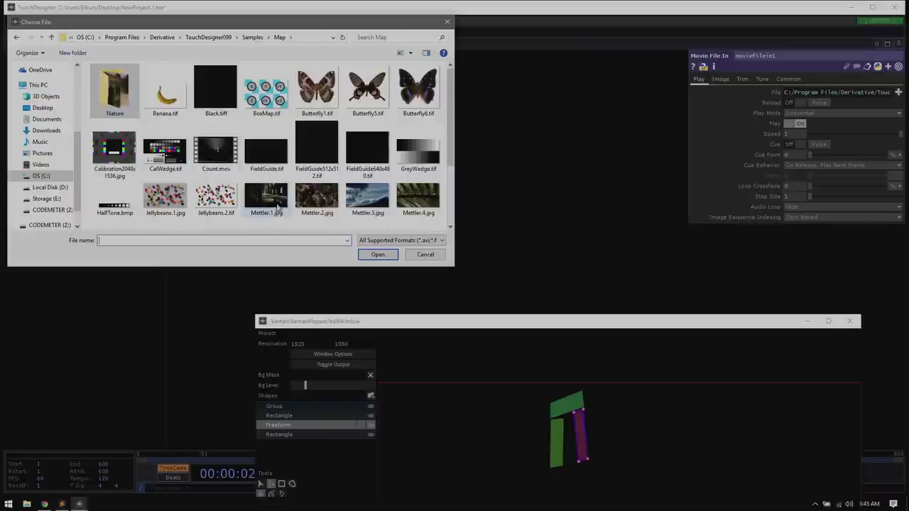
double_click(113, 103)
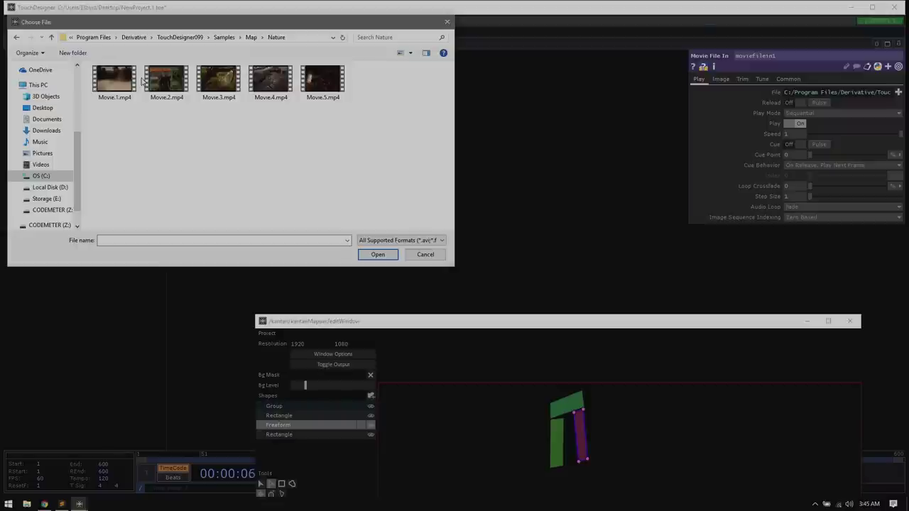
double_click(110, 83)
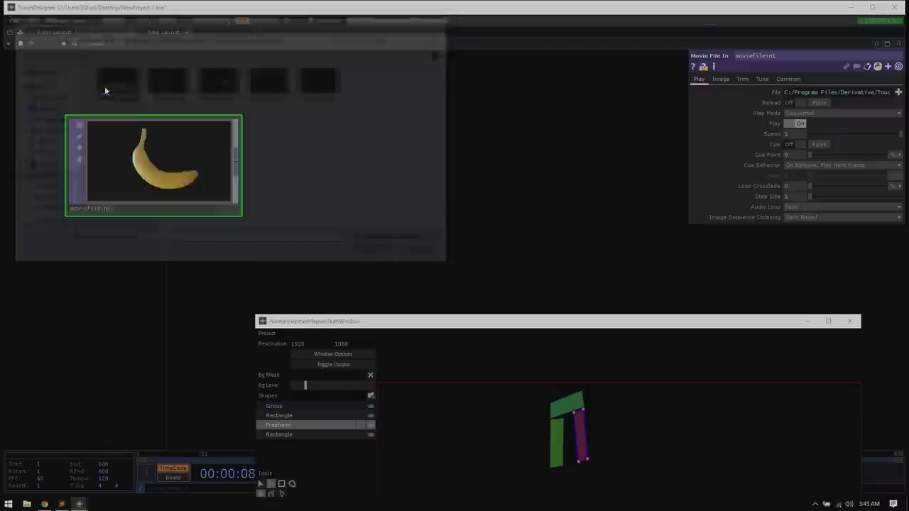
Step: Bring the edit window back up and assign moviefilein1 as the texture of the slanted upper rectangle
left_click_drag(429, 320, 456, 64)
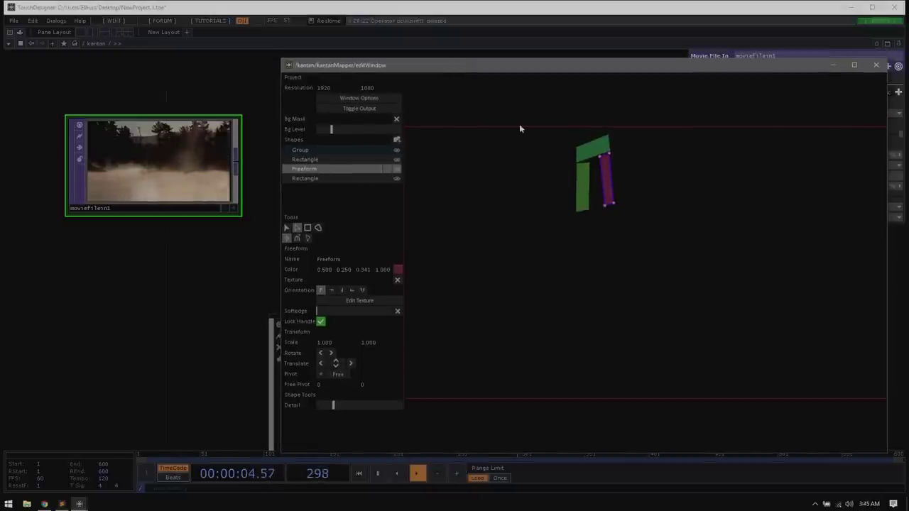
left_click(571, 152)
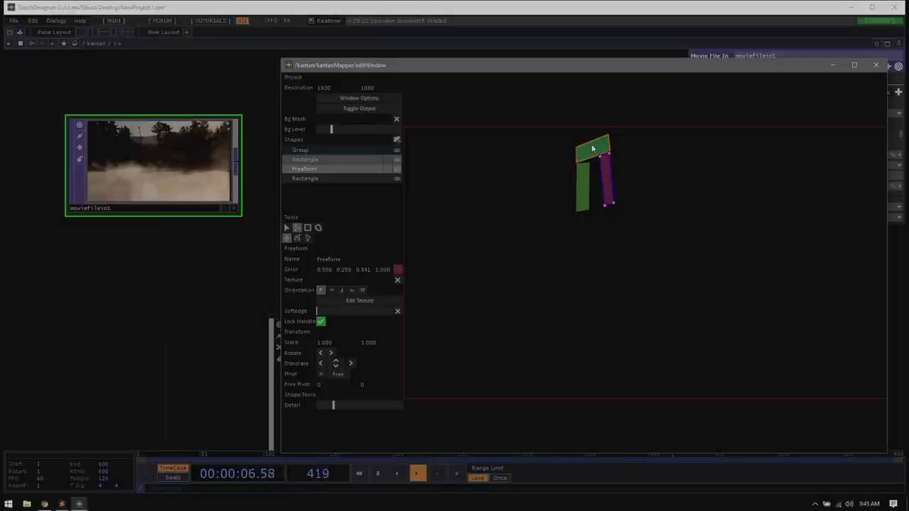
left_click(597, 150)
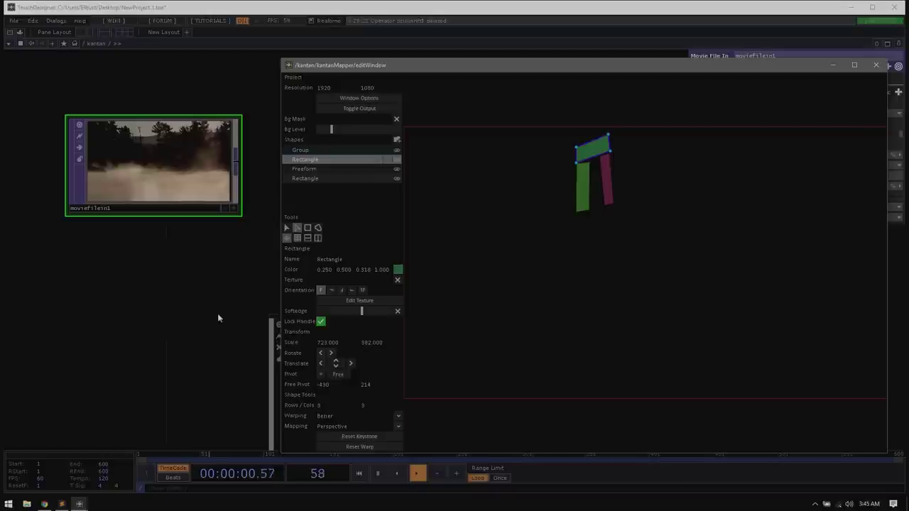
left_click(145, 153)
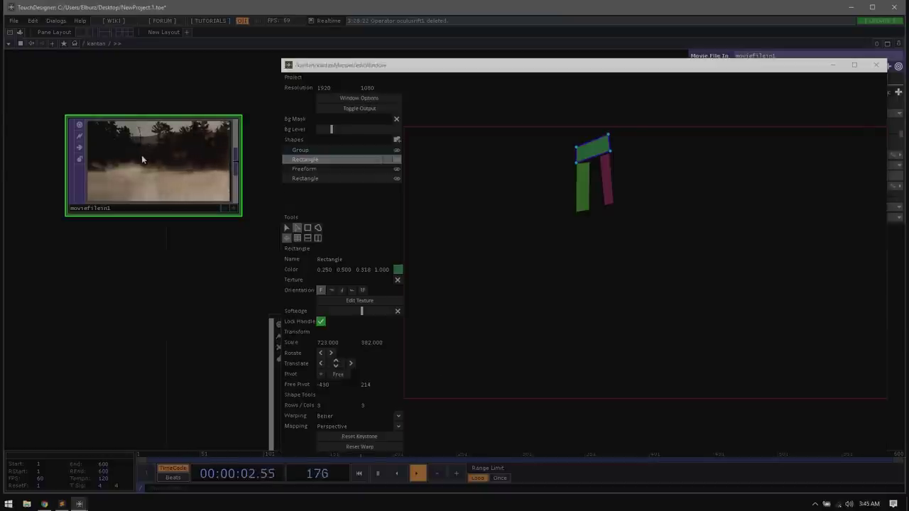
left_click_drag(128, 148, 362, 282)
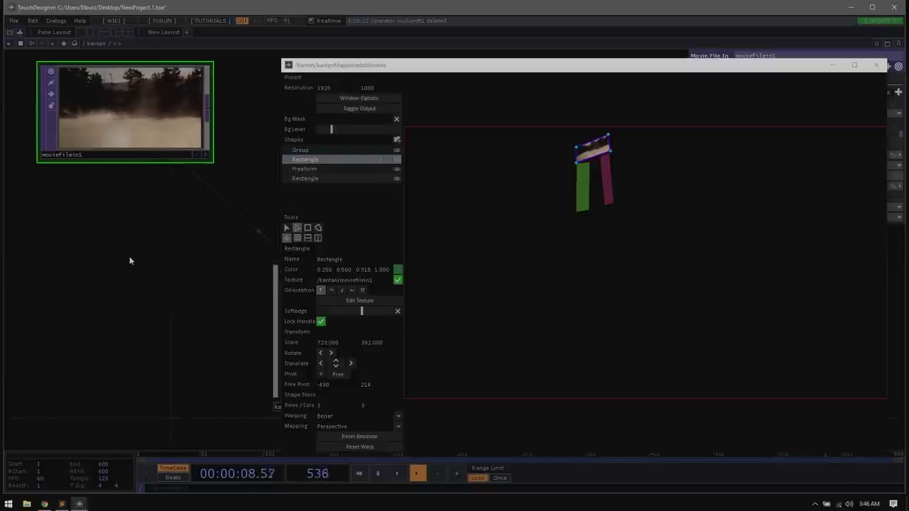
Step: Add a second Movie File In TOP below the first one and return to the mapper's edit window
key("Tab")
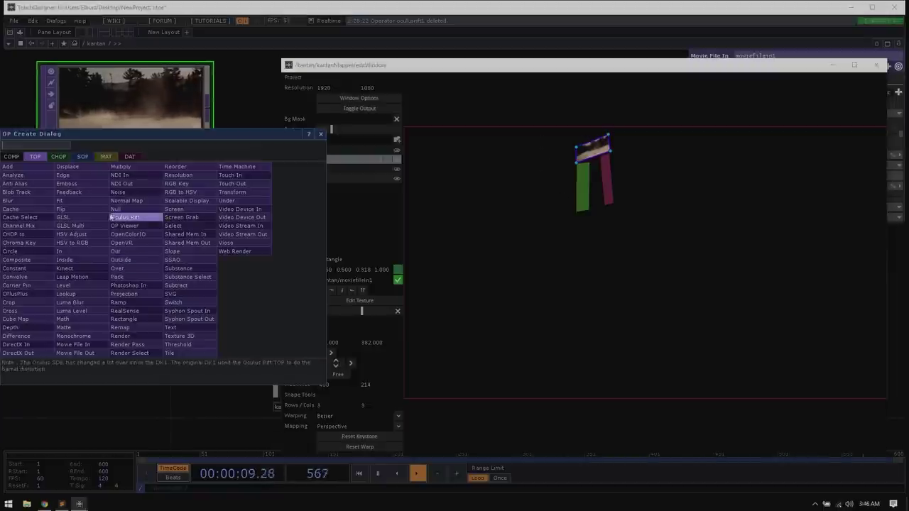
left_click(81, 350)
left_click(125, 307)
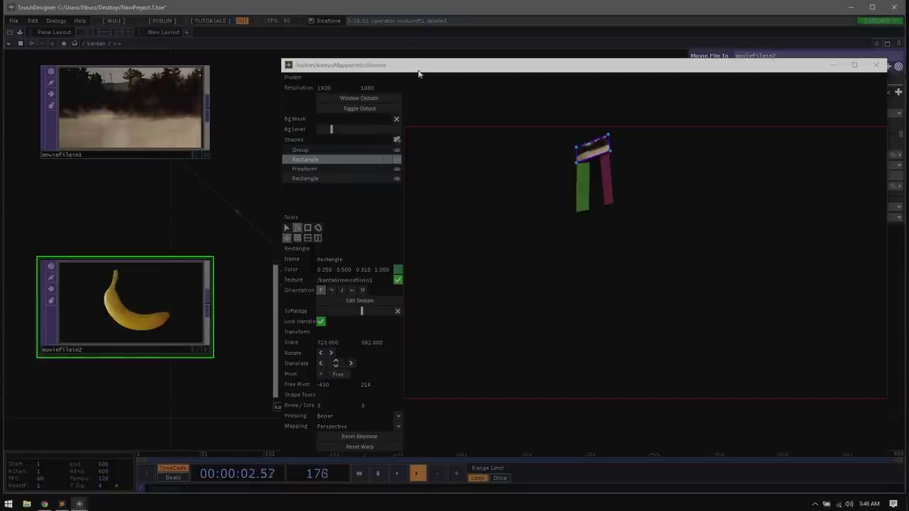
left_click(587, 190)
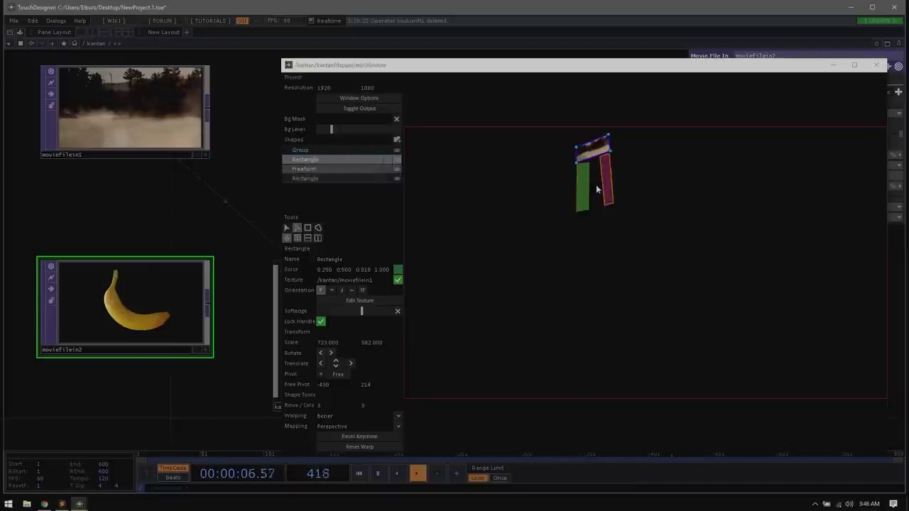
Step: Assign moviefilein2 as the texture of the green rectangle, enable the texture, and deselect the shape
left_click(586, 189)
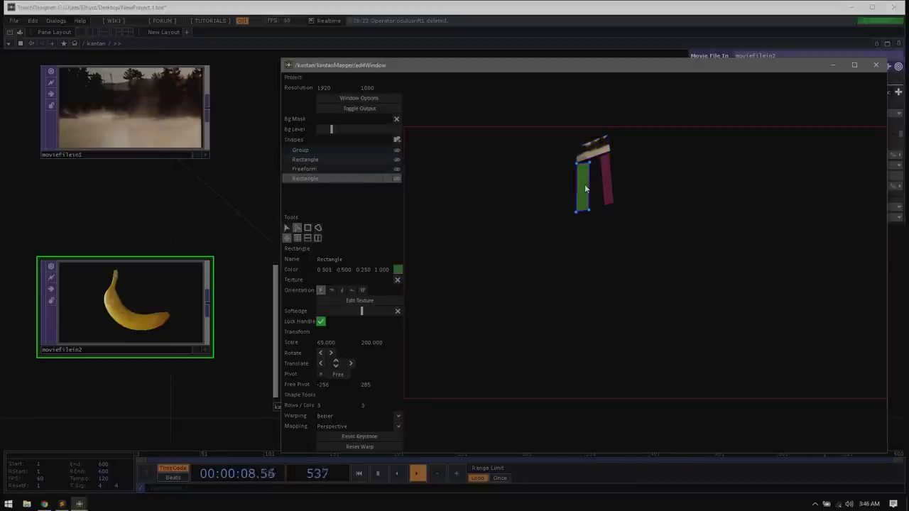
left_click_drag(136, 305, 355, 282)
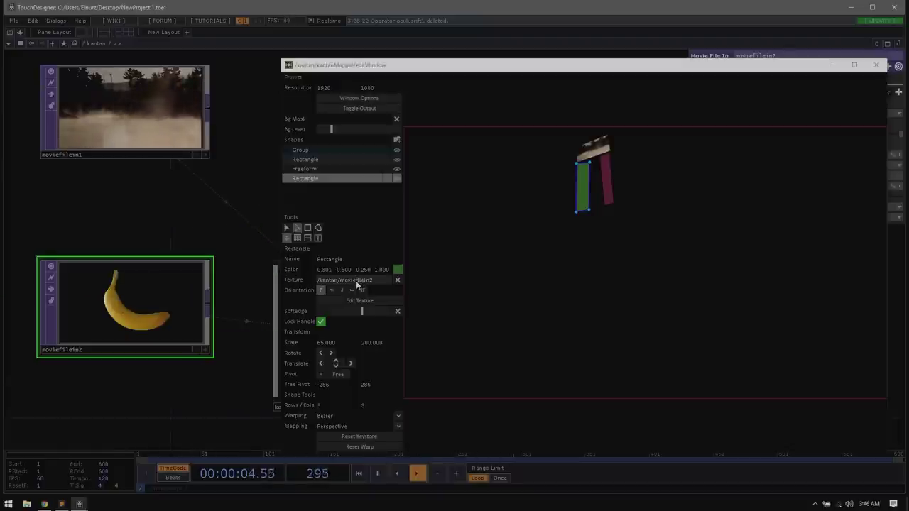
left_click(398, 281)
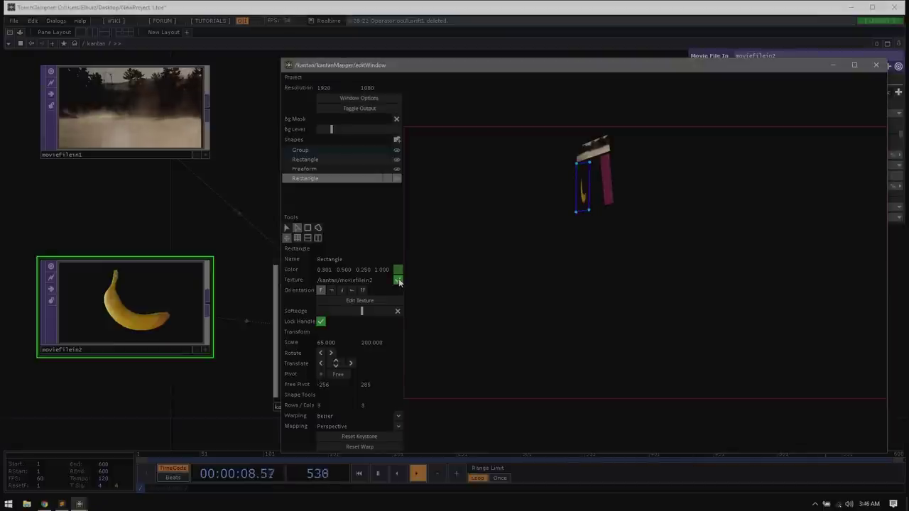
left_click(511, 303)
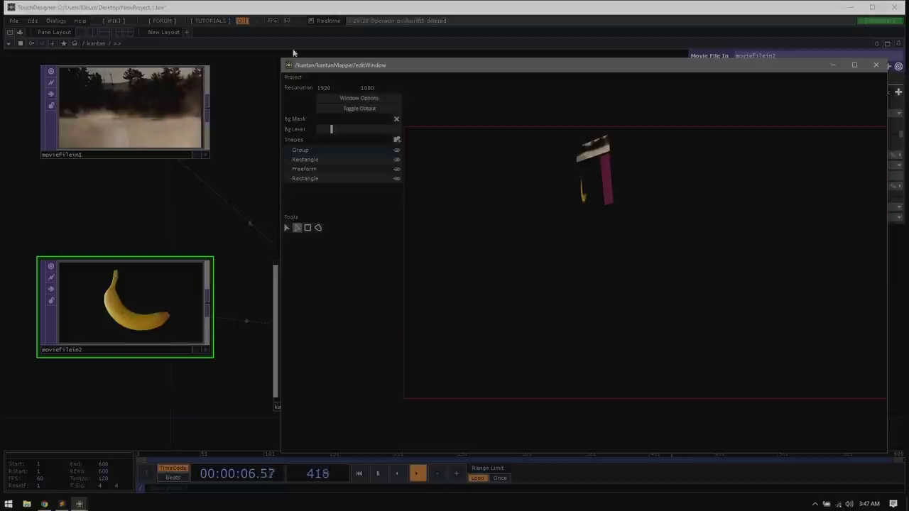
Step: Reselect the banana-textured rectangle, shift the edit window up slightly, and open its texture editor in a clear spot
left_click(586, 186)
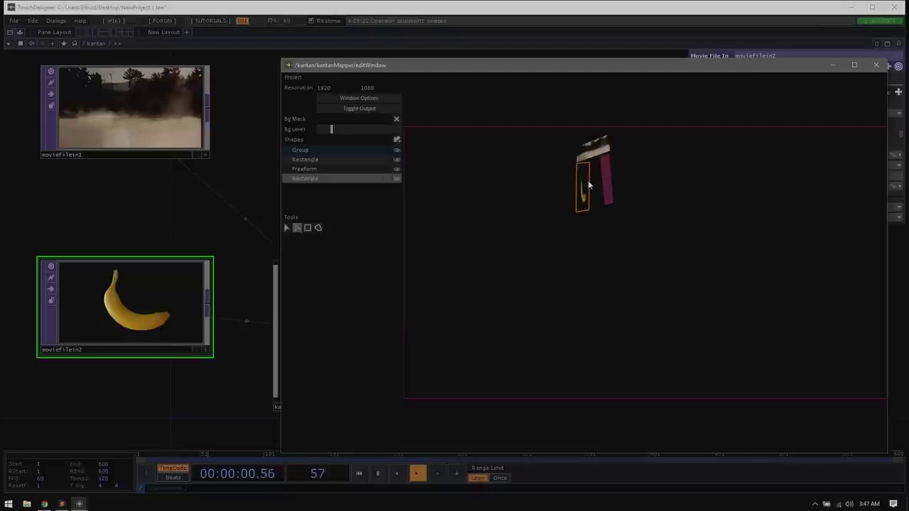
left_click(540, 189)
left_click(309, 181)
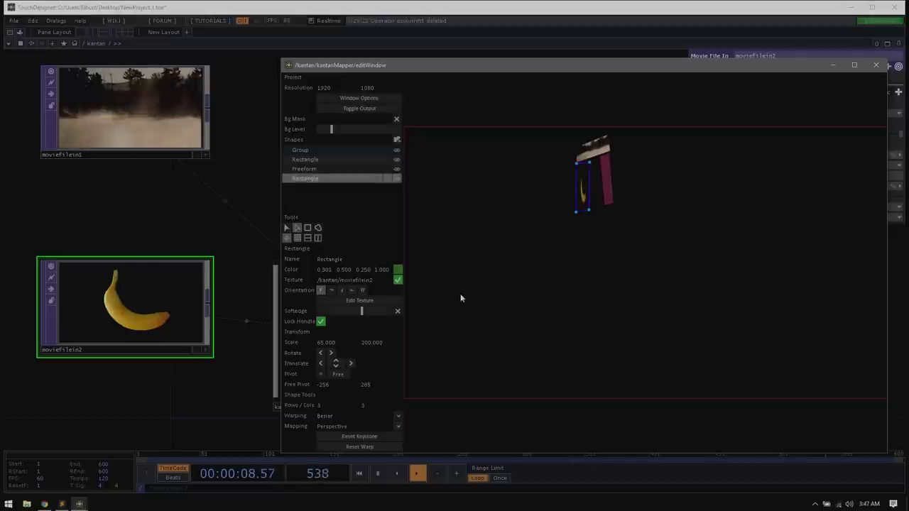
left_click_drag(477, 65, 475, 48)
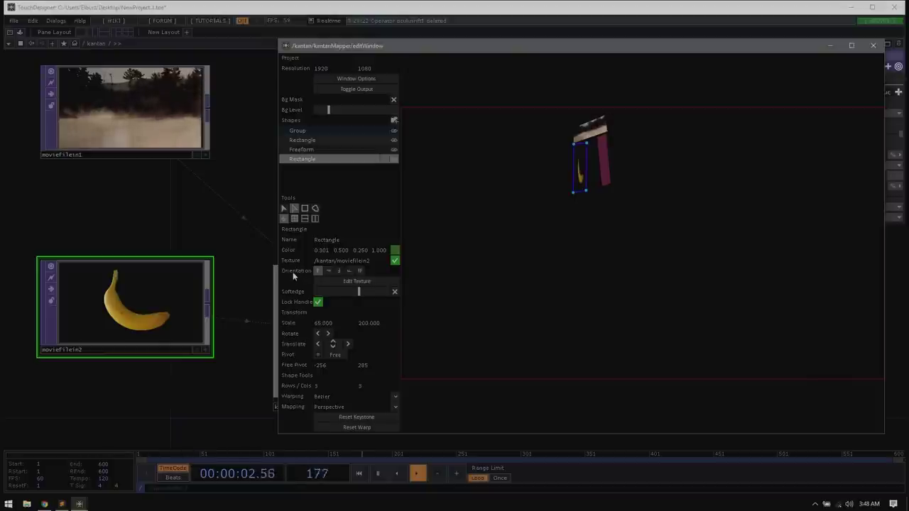
left_click(341, 280)
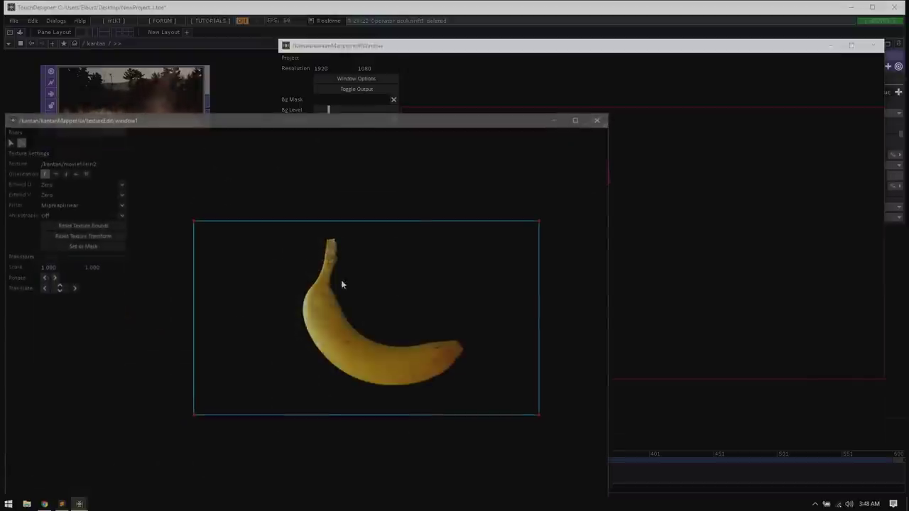
left_click_drag(248, 135, 344, 46)
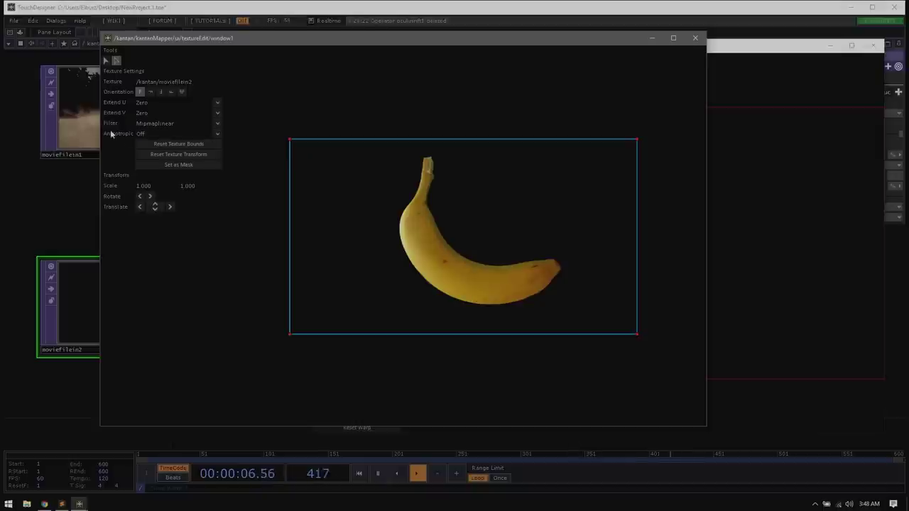
Step: Try cropping the texture to a narrow four-corner area around the banana's stem side, and reset the texture bounds
left_click_drag(291, 142, 372, 149)
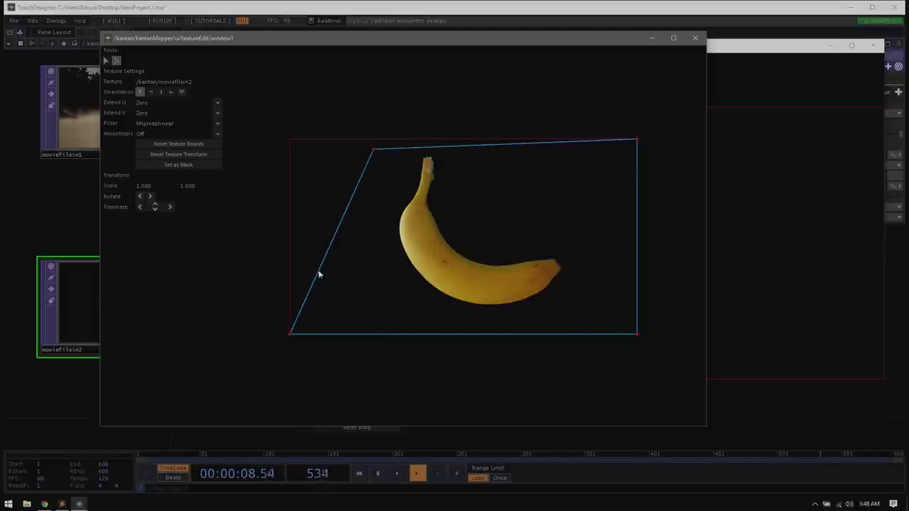
left_click_drag(291, 335, 368, 328)
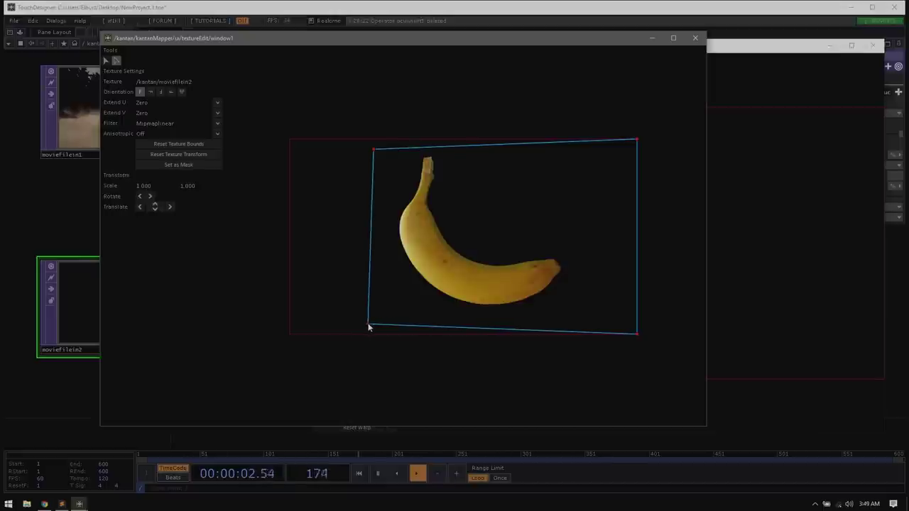
left_click_drag(638, 335, 460, 323)
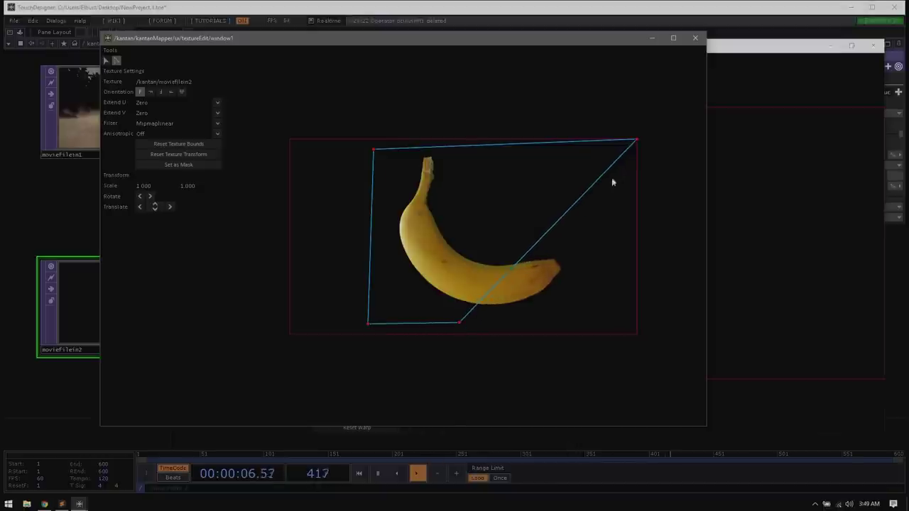
left_click_drag(639, 143, 467, 152)
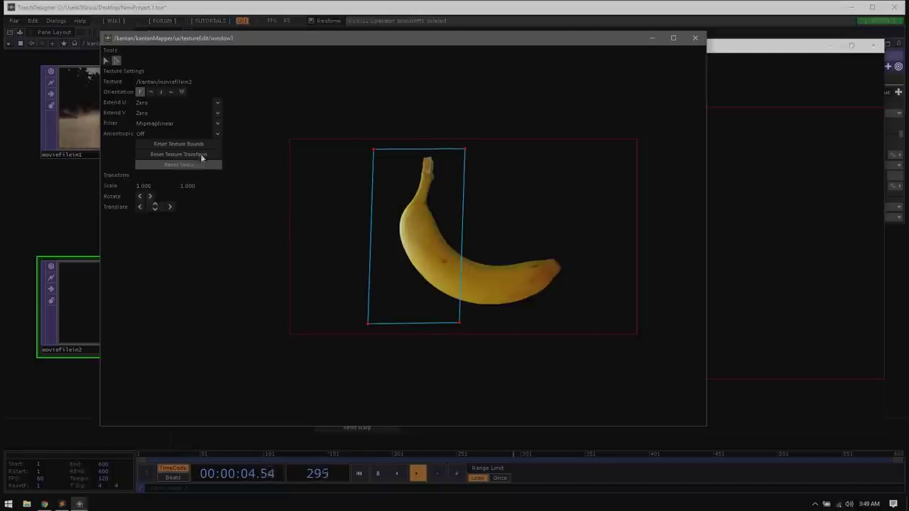
left_click(157, 145)
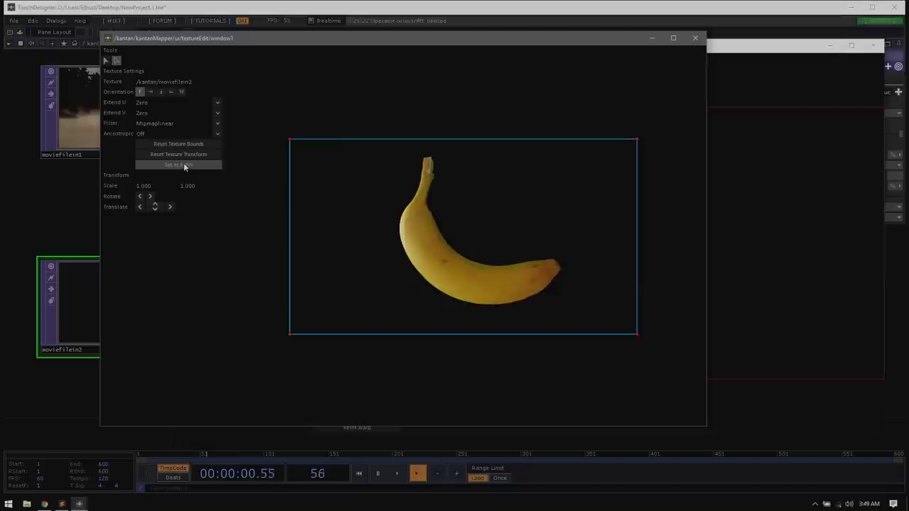
Step: Set the texture bounds as mask and scale the texture outline to 3 by 3
left_click(182, 165)
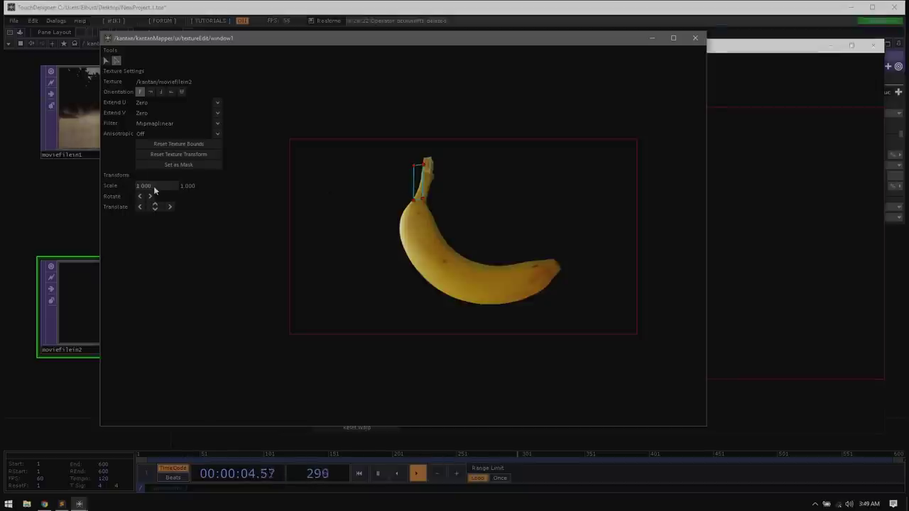
type("3")
key("Tab")
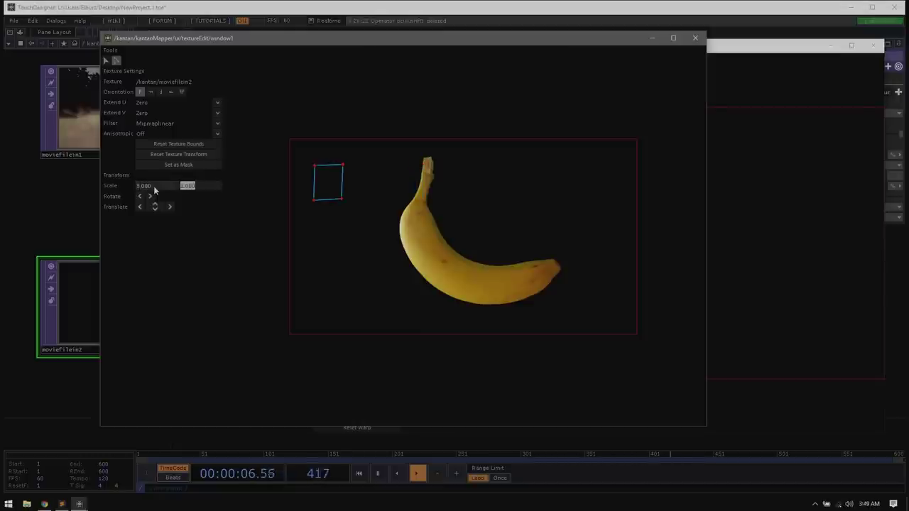
type("3")
key("Return")
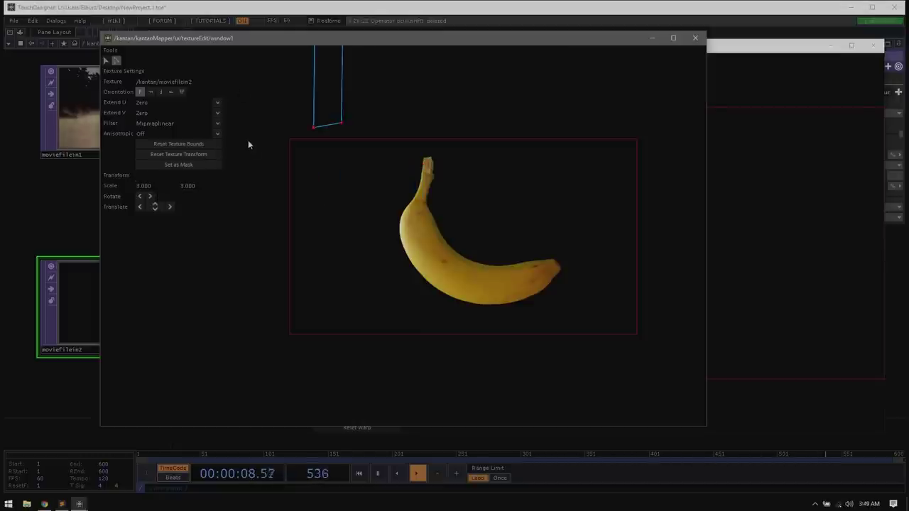
Step: Translate the scaled texture outline down into the frame of the banana image
left_click_drag(341, 98, 357, 121)
key("ctrl+z")
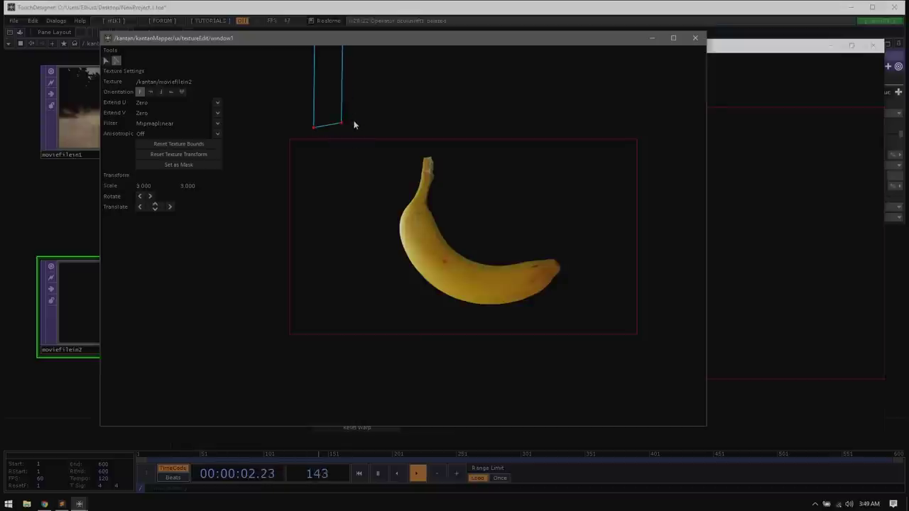
left_click(154, 207)
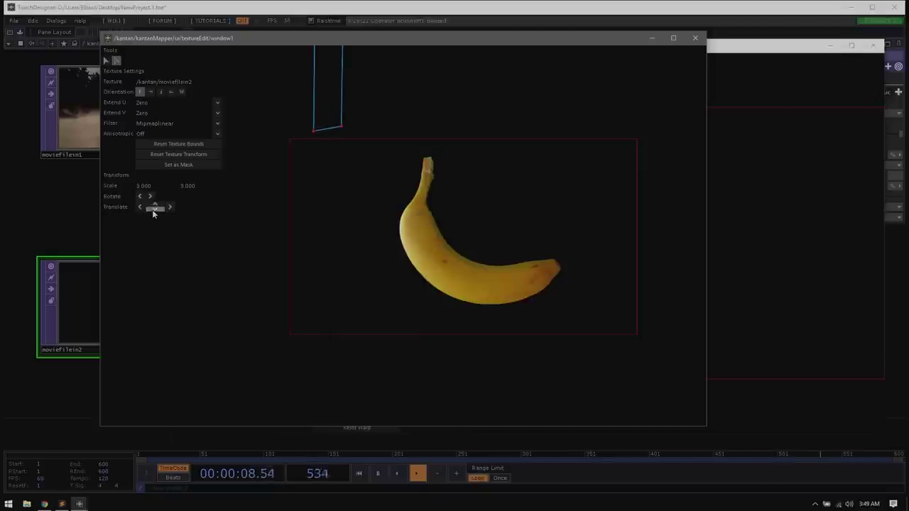
left_click_drag(153, 211, 153, 211)
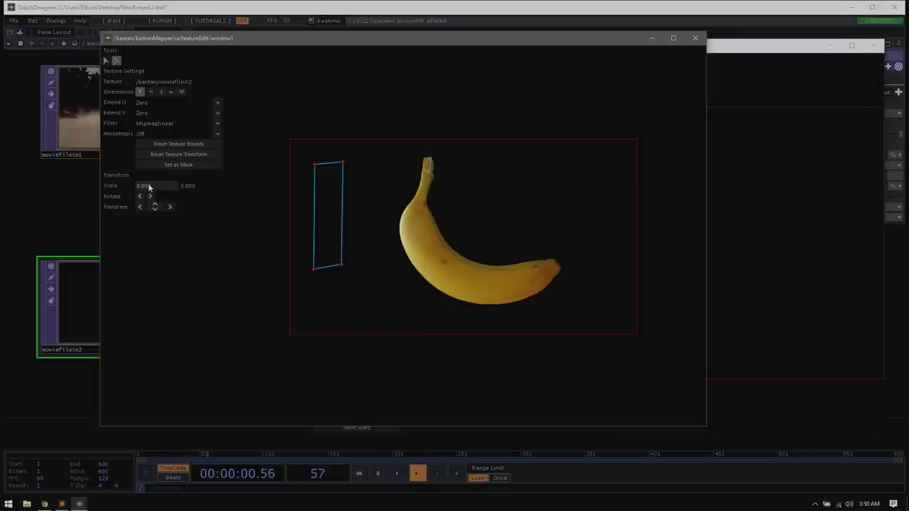
Step: Scale the texture outline to 4 by 4 and position it over the banana's stem and upper body
left_click(148, 187)
type("4")
key("Tab")
type("4")
key("Return")
left_click_drag(171, 208, 170, 209)
left_click(106, 61)
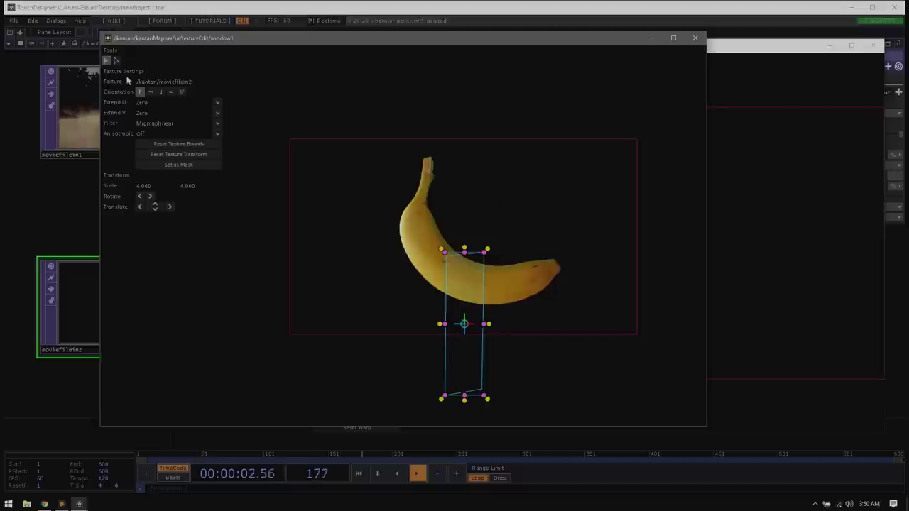
left_click_drag(461, 282, 423, 174)
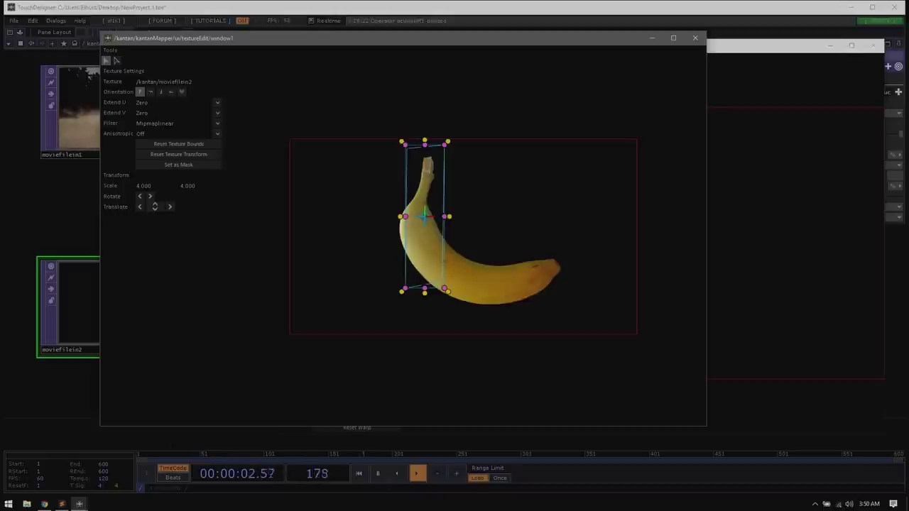
Step: Reset the texture bounds, set them as mask again, and uncover the mapper's edit window to check the rectangle
left_click(180, 144)
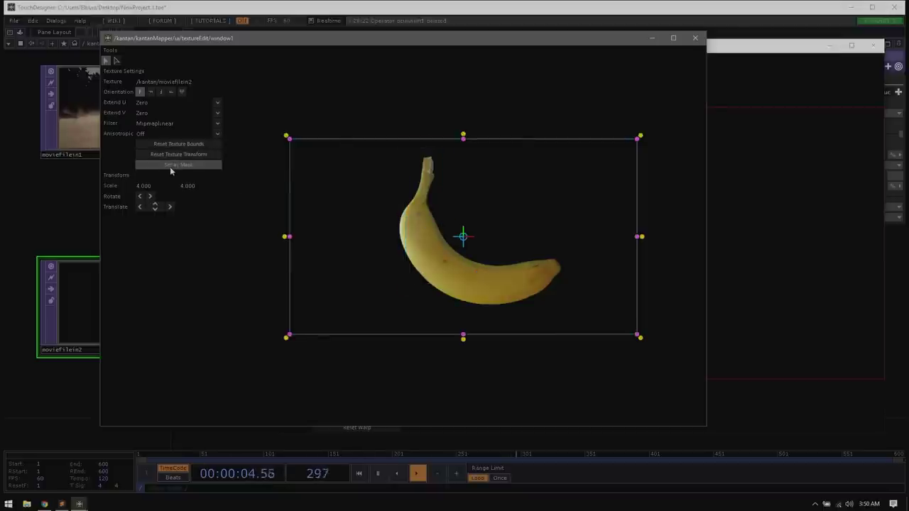
left_click(170, 165)
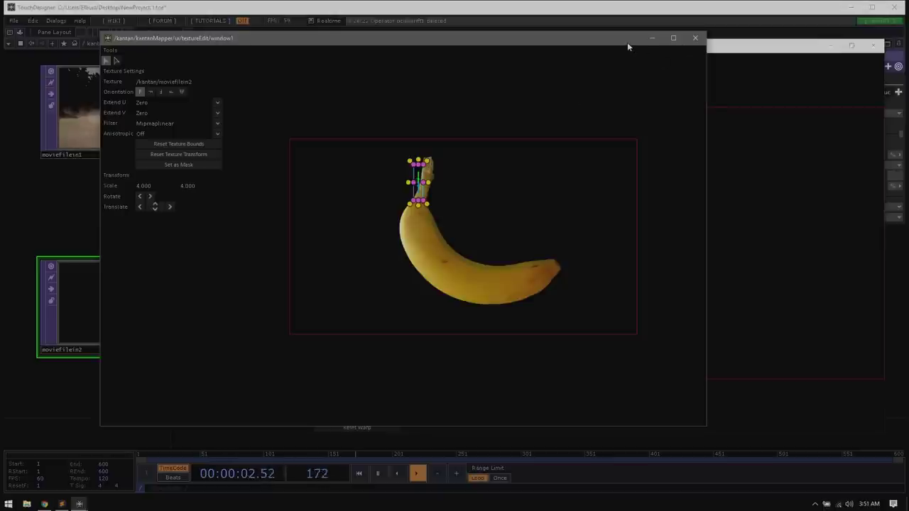
left_click_drag(628, 46, 619, 286)
left_click(609, 211)
left_click(578, 188)
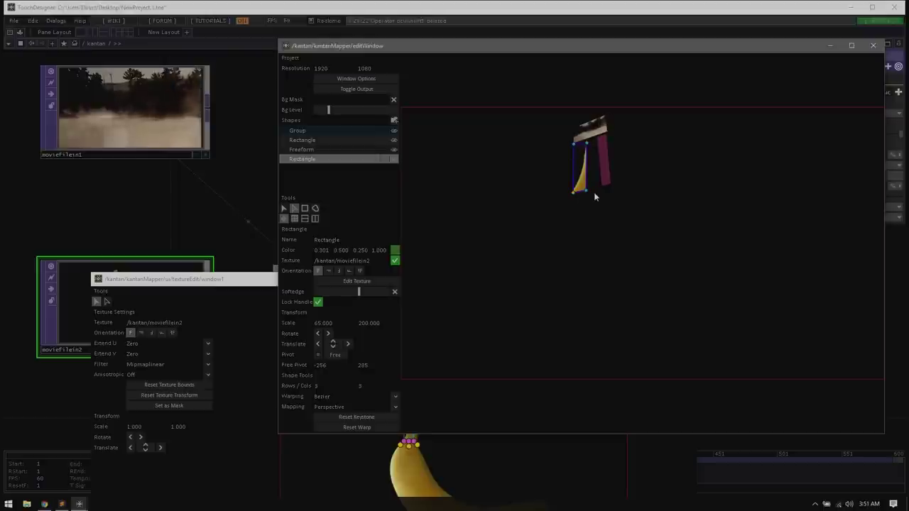
Step: Bring the texture editor back up, switch it to point selection, and close it
left_click_drag(254, 279, 240, 90)
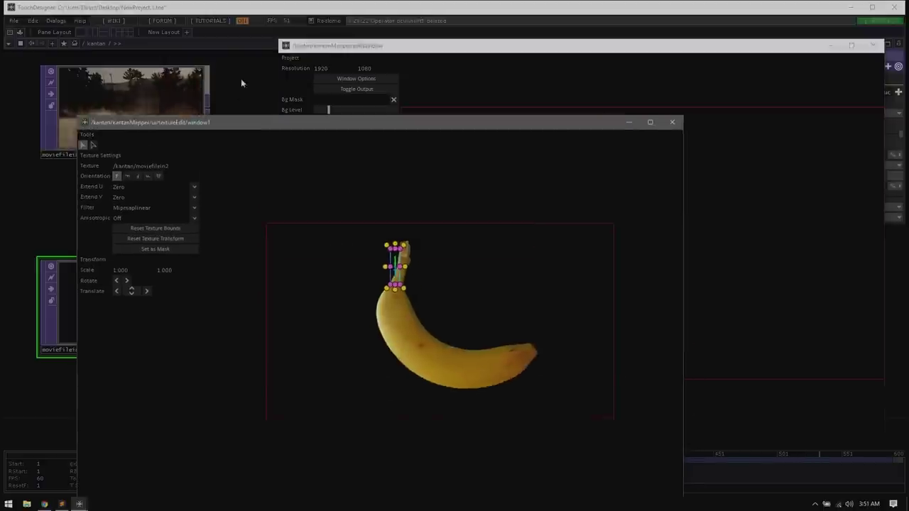
left_click(93, 105)
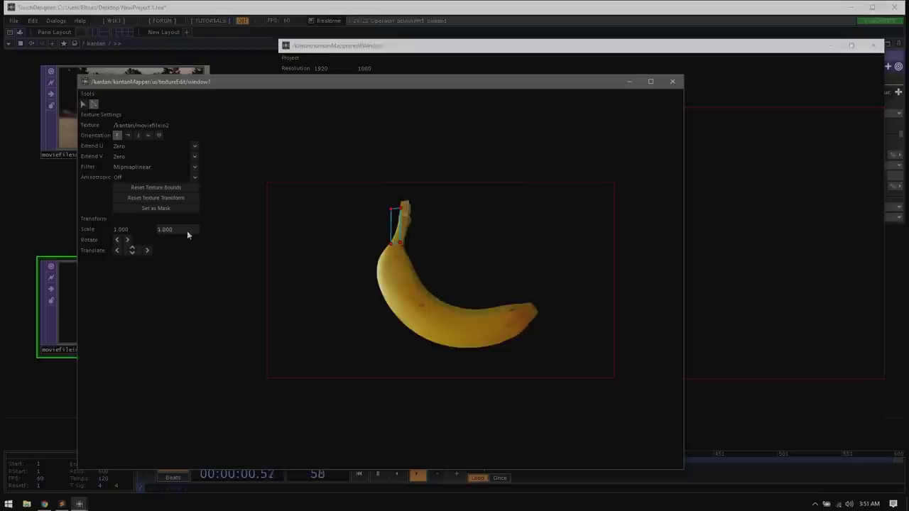
left_click(93, 104)
left_click(673, 81)
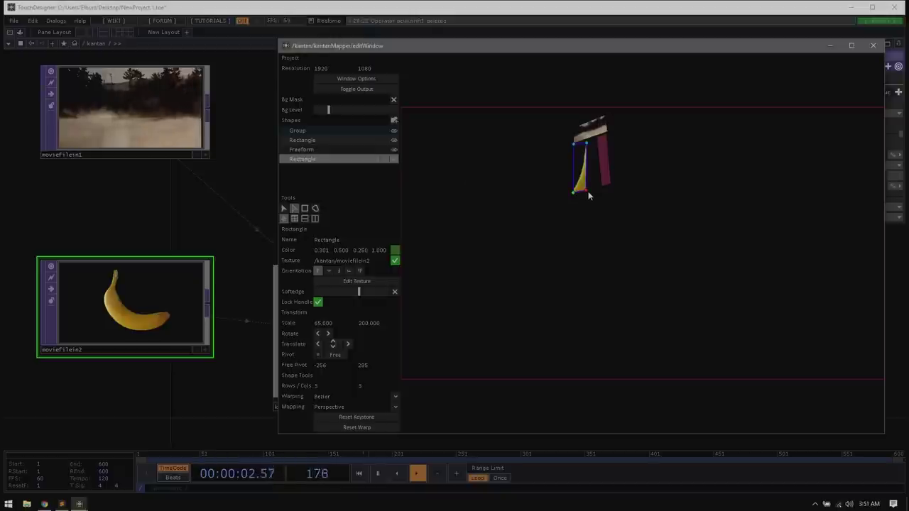
Step: Nudge the lower edge of the banana-textured rectangle slightly to the right and deselect the shape
mouse_move(588, 192)
left_mouse_down()
mouse_move(574, 208)
mouse_move(588, 180)
mouse_move(589, 191)
left_mouse_up()
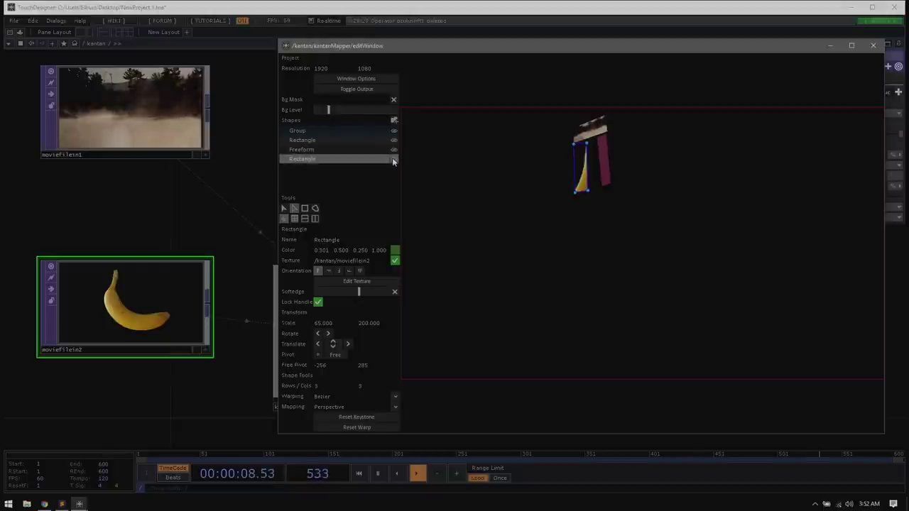
left_click(311, 158)
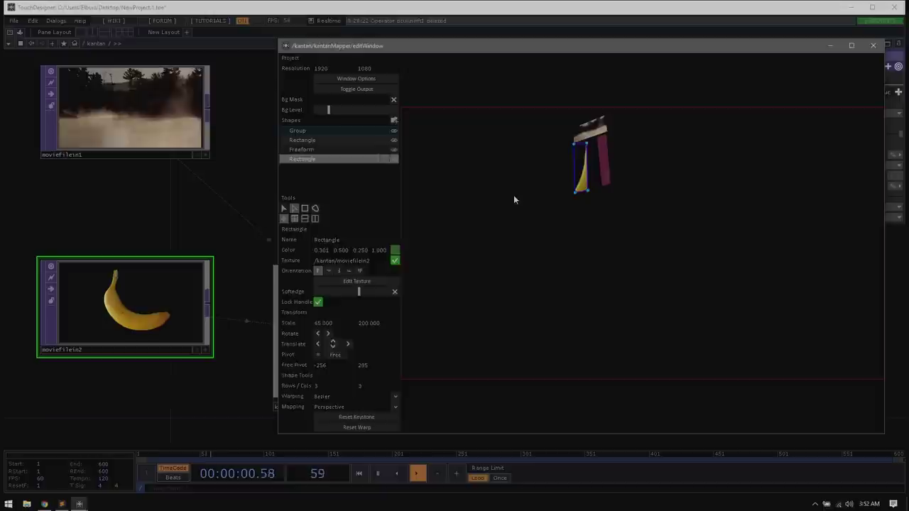
left_click(636, 288)
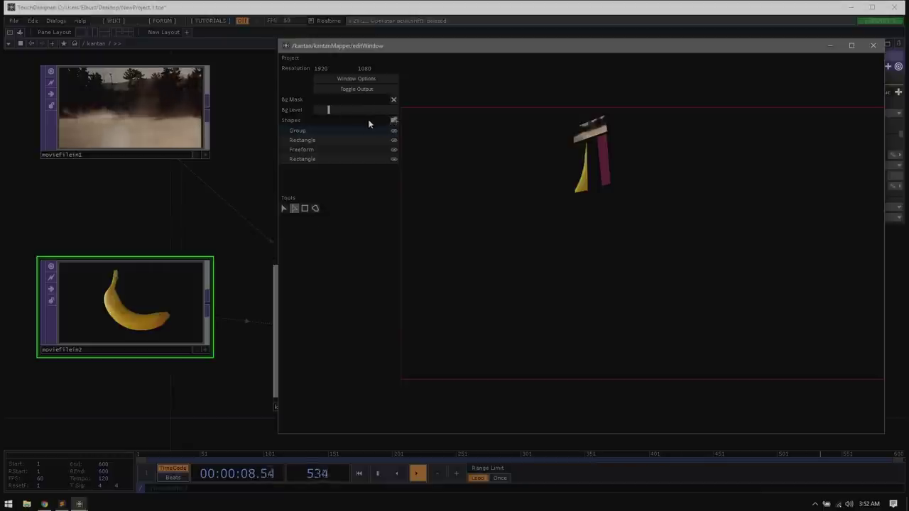
Step: Add a new group, move both rectangles and the freeform shape into it, and select the freeform shape
left_click(395, 121)
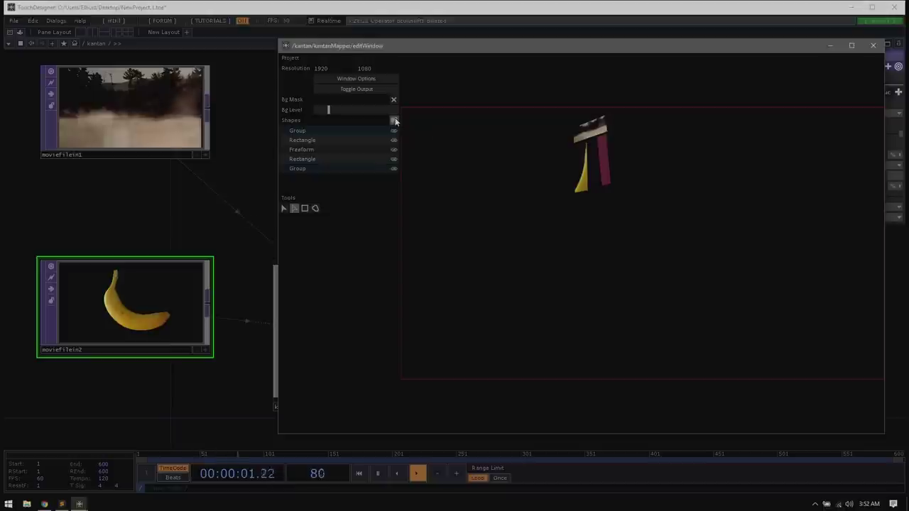
left_click(298, 141)
double_click(298, 169)
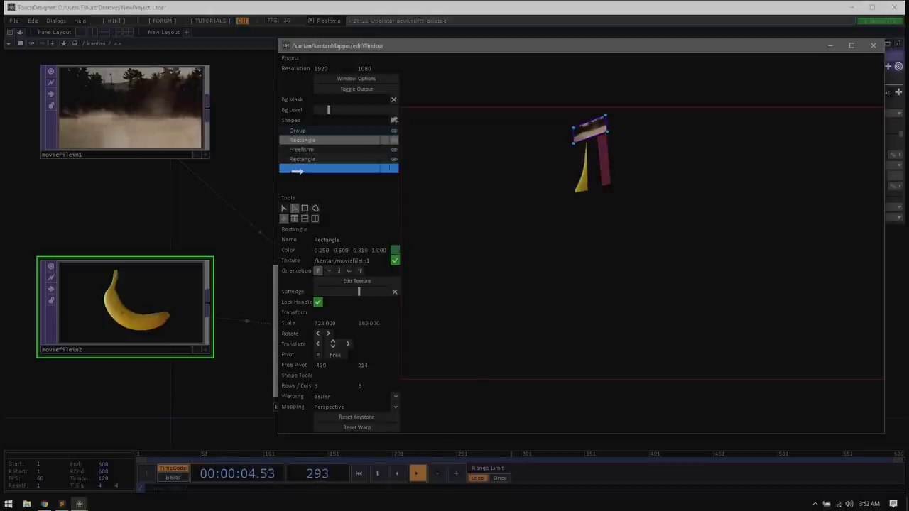
mouse_move(304, 141)
left_mouse_down()
mouse_move(298, 151)
mouse_move(308, 158)
left_mouse_up()
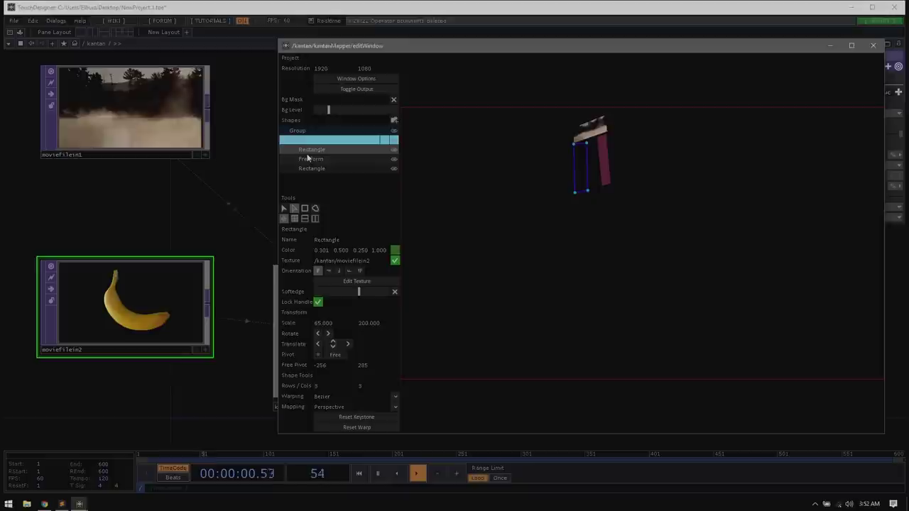
left_click(309, 158)
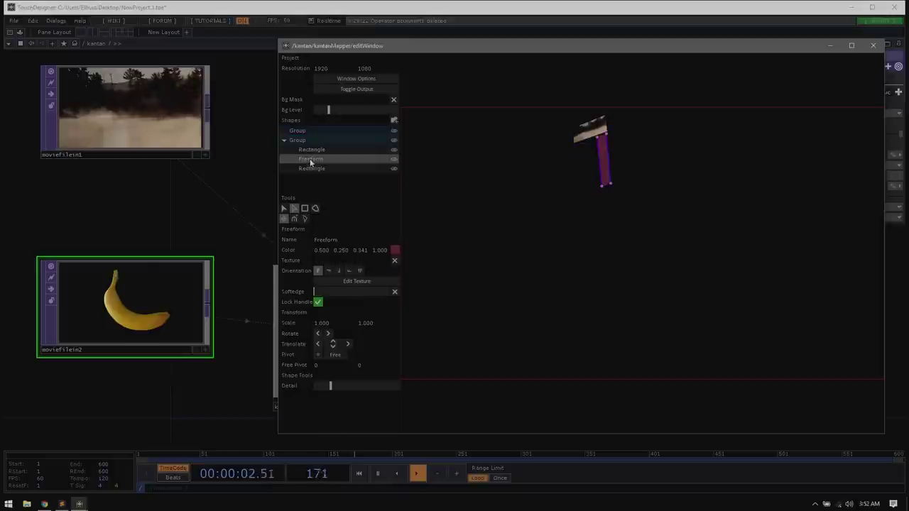
Step: Examine which surface each shape in the expanded group covers by selecting its two rectangles, the freeform and the whole group in turn
left_click(313, 152)
left_click(314, 168)
left_click(315, 159)
left_click(315, 150)
left_click(312, 169)
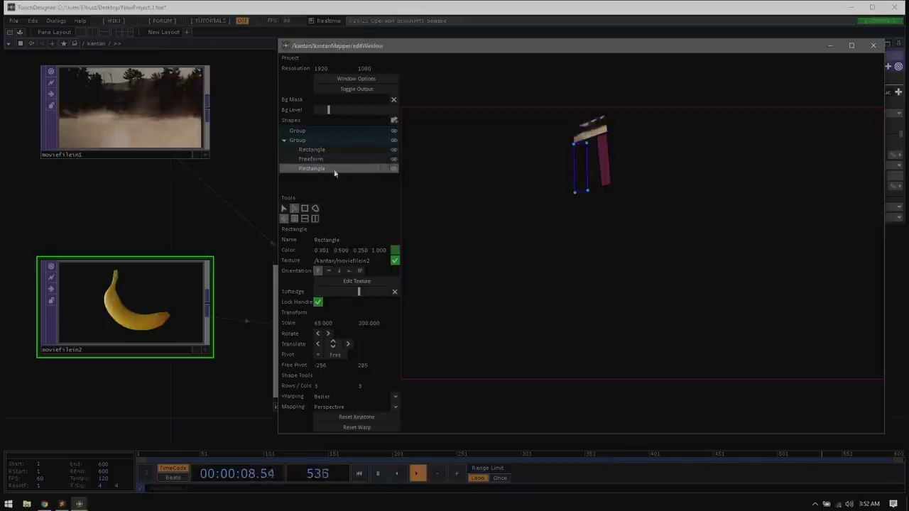
left_click(317, 159)
left_click(317, 152)
left_click(315, 167)
left_click(316, 150)
left_click(317, 169)
left_click(315, 159)
left_click(315, 150)
left_click(316, 159)
left_click(315, 169)
left_click(317, 162)
left_click(316, 169)
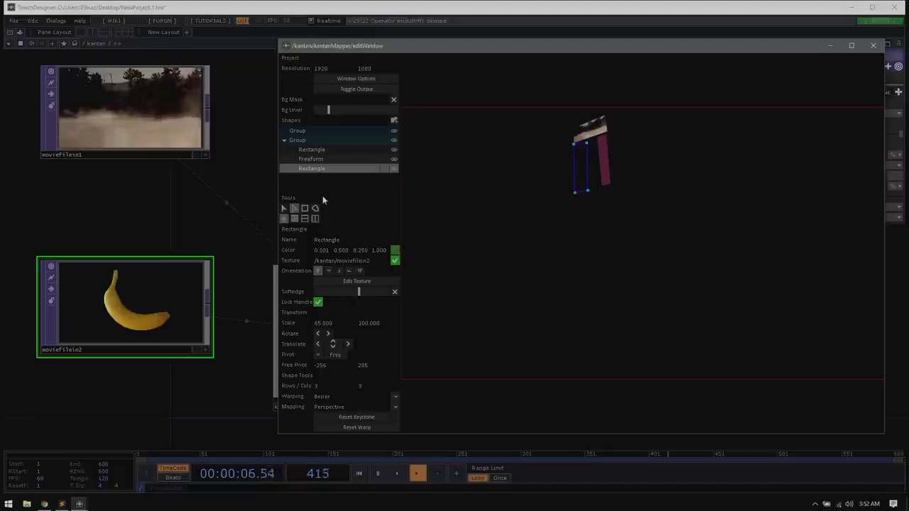
double_click(304, 142)
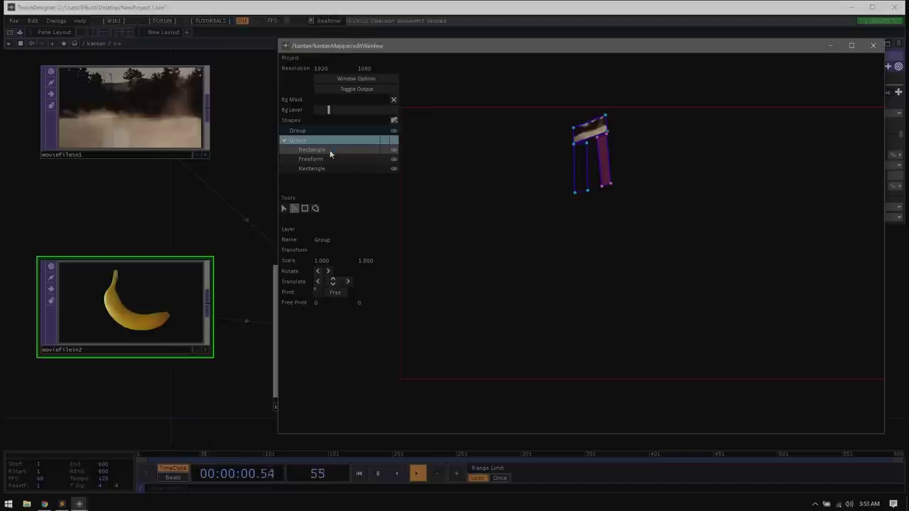
double_click(299, 141)
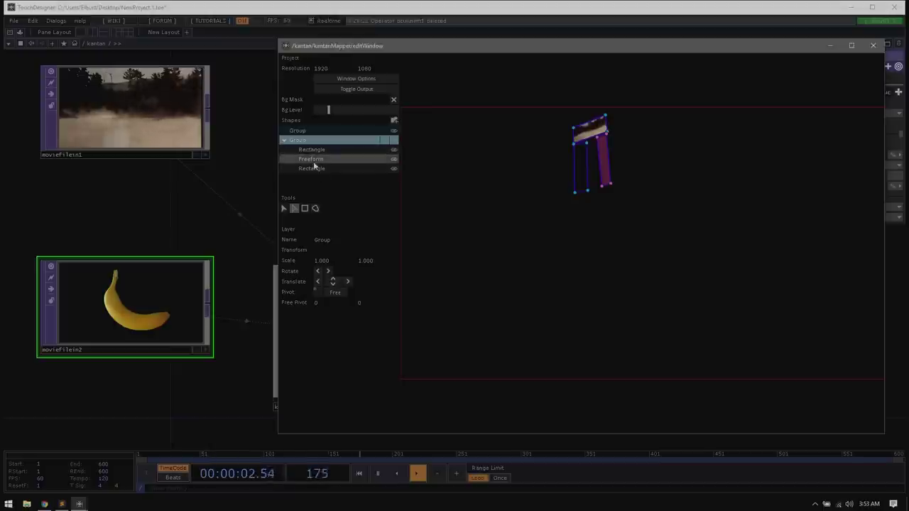
Step: Rename the first rectangle in the expanded group as left
left_click(305, 150)
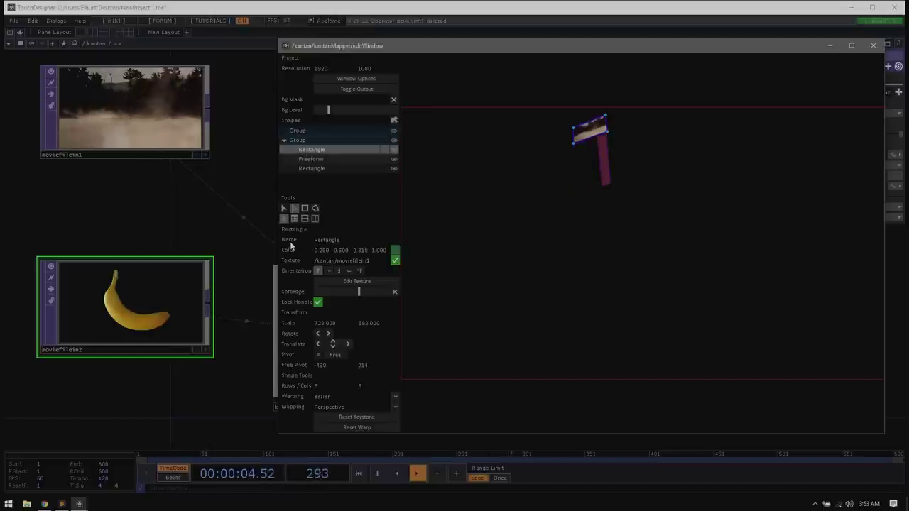
left_click(327, 240)
type("left")
key("Return")
Step: Rename the freeform shape in the expanded group as top
left_click(320, 159)
left_click(331, 240)
type("sop")
key("Return")
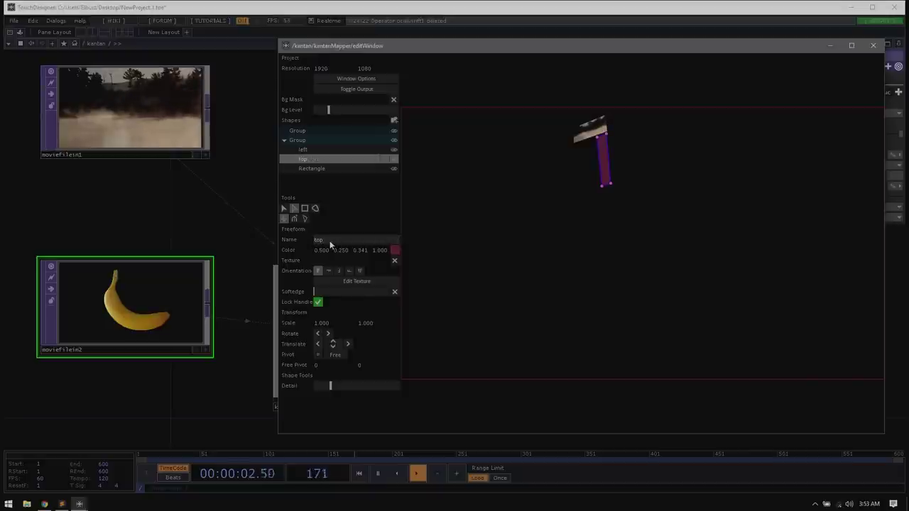
Step: Rename the banana-textured rectangle in the expanded group as right
left_click(308, 169)
left_click(333, 241)
type("right")
key("Return")
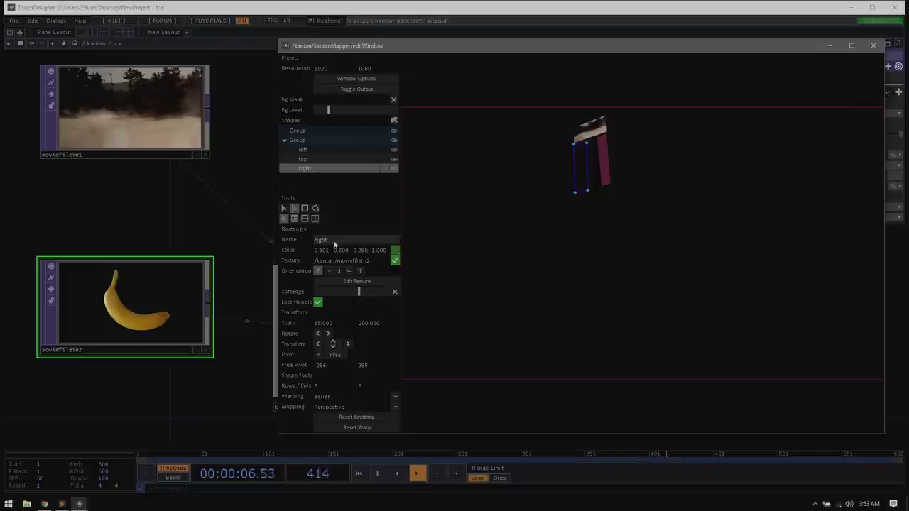
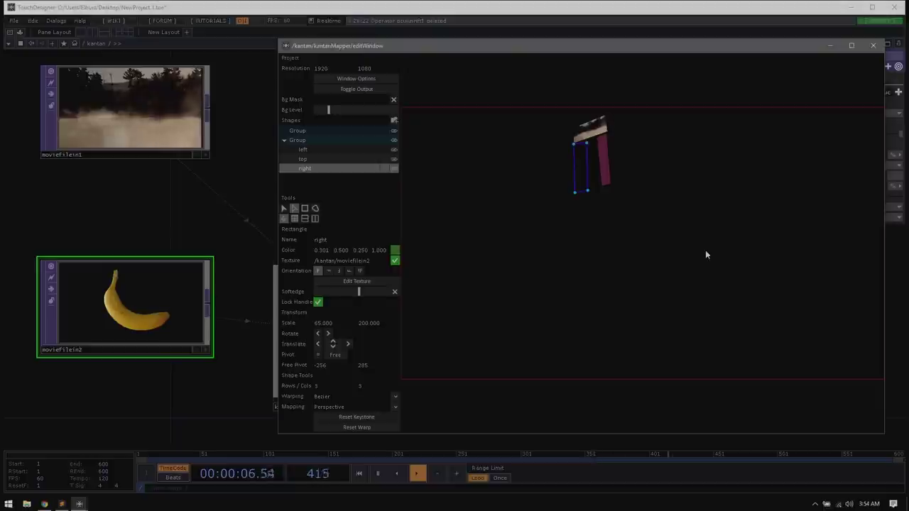
Step: Delete the freeform, both rectangles and the group that contained them, keeping only the other empty group
left_click(604, 172)
key("Delete")
left_click(578, 142)
key("Delete")
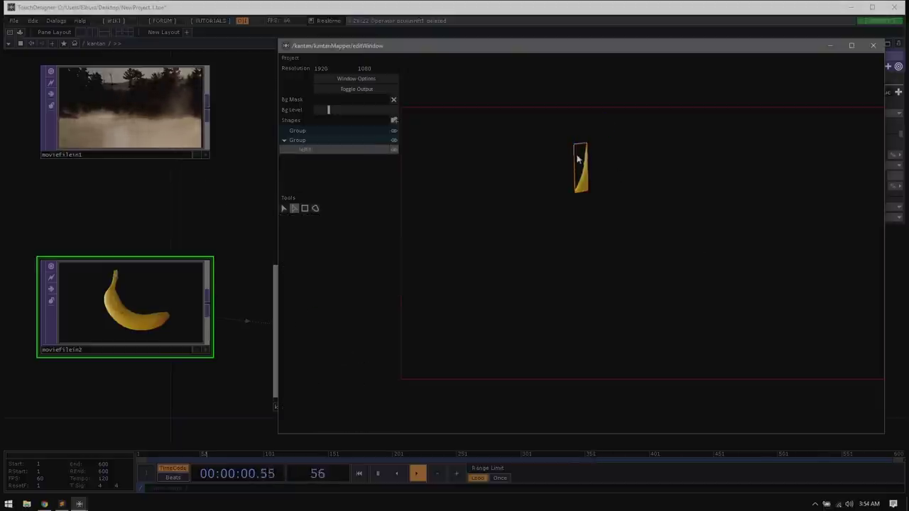
left_click(579, 171)
key("Delete")
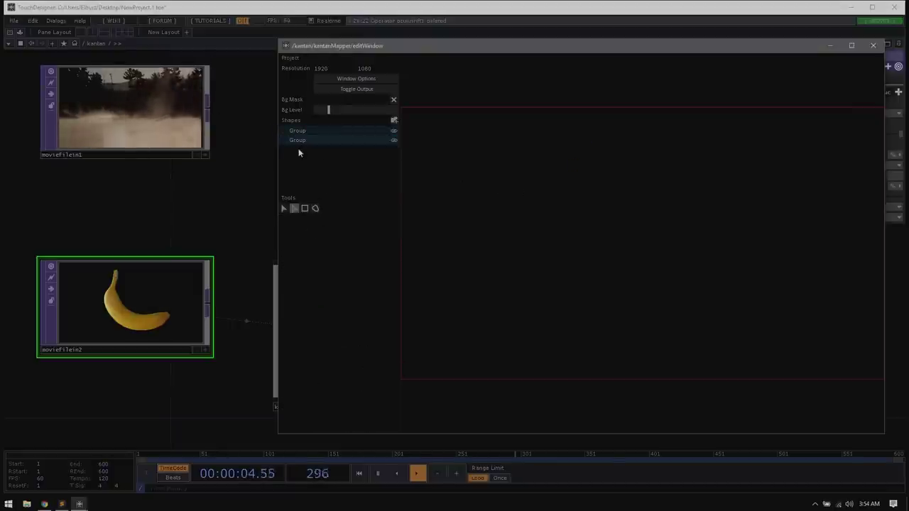
left_click(368, 141)
key("Delete")
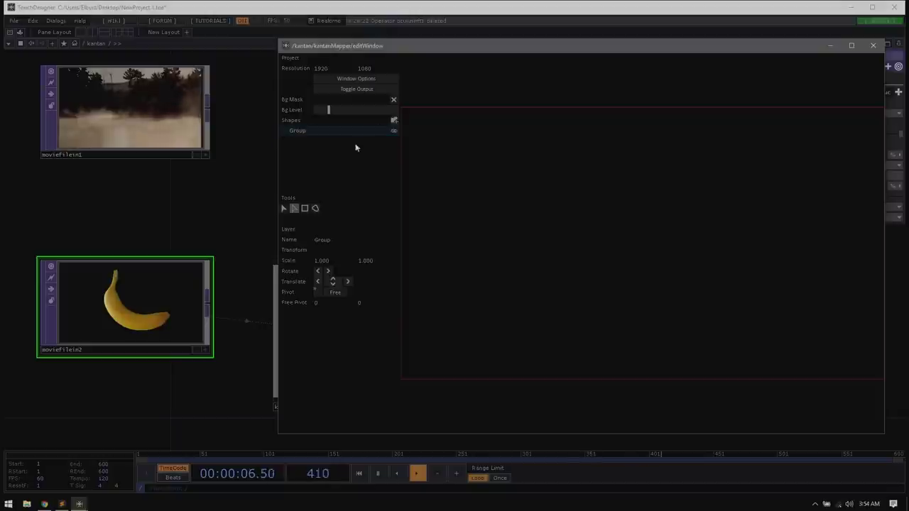
Step: Draw a closed four-point freeform shape, slightly tilted, at the upper middle of the projection area
left_click(316, 209)
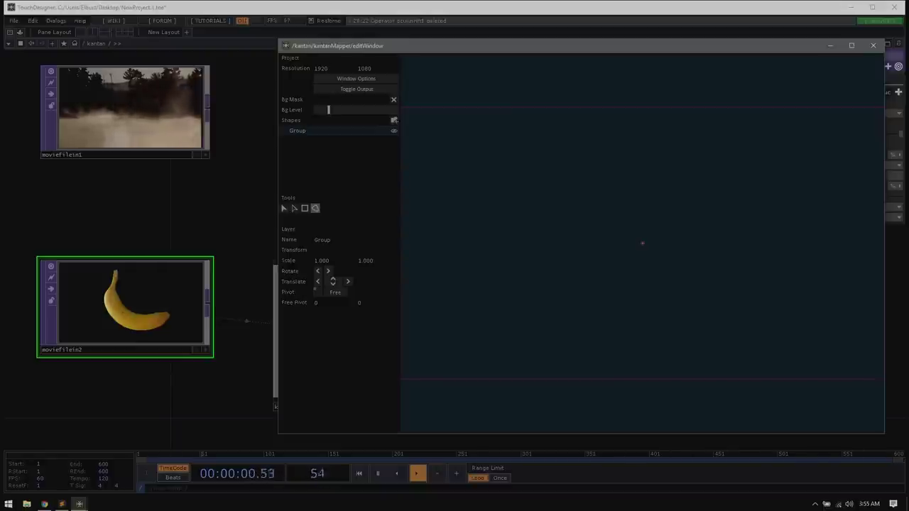
left_click(555, 123)
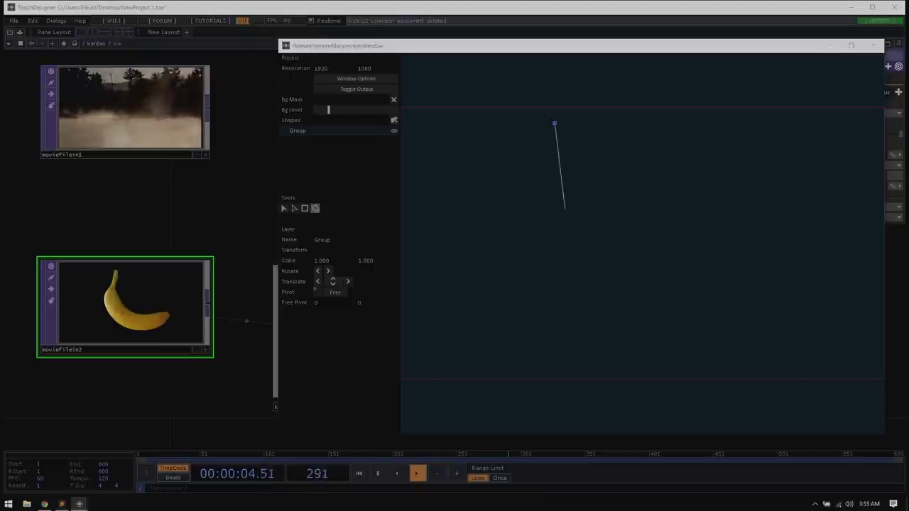
left_click(566, 208)
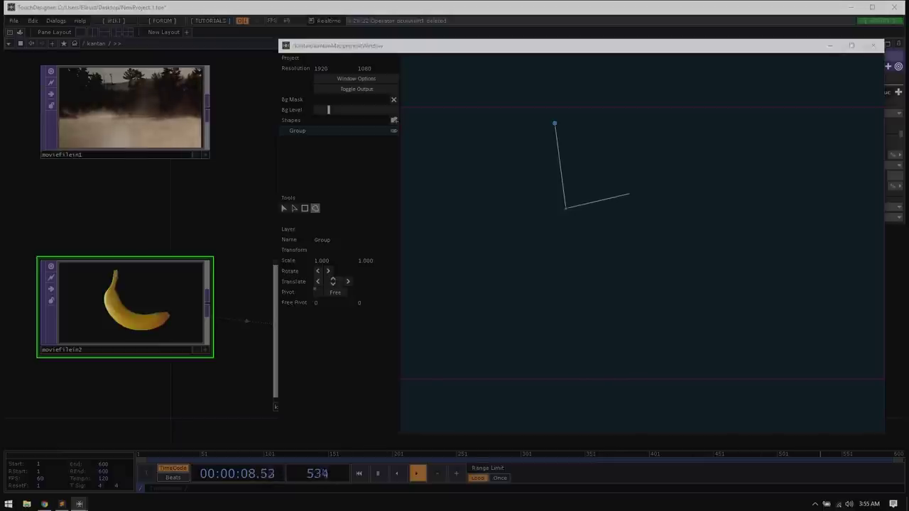
left_click(630, 193)
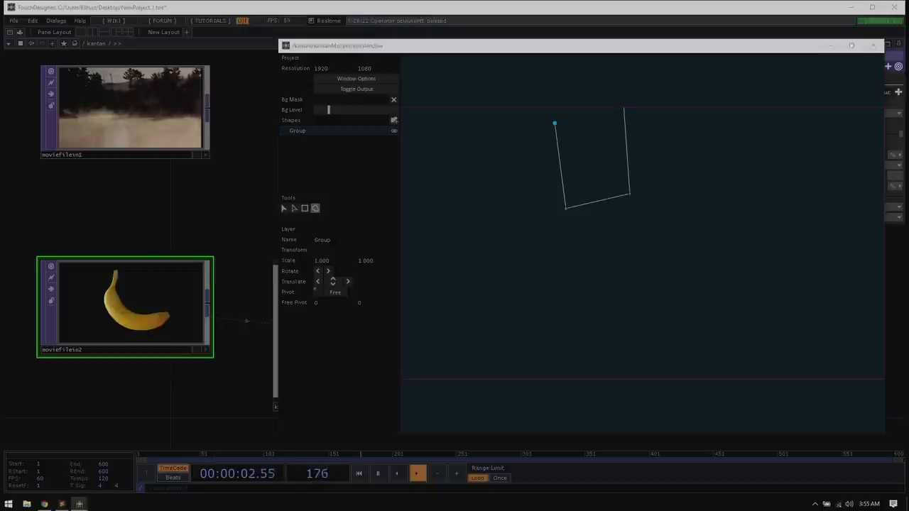
left_click(624, 108)
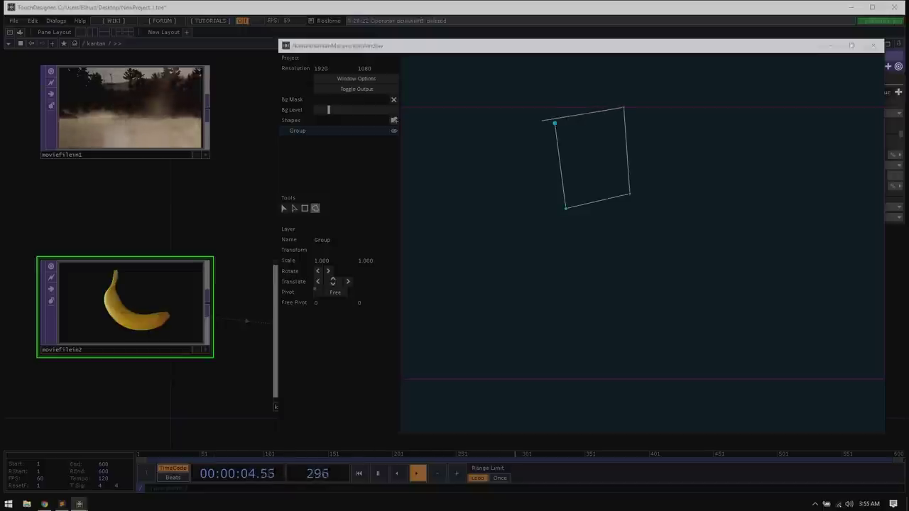
left_click(555, 123)
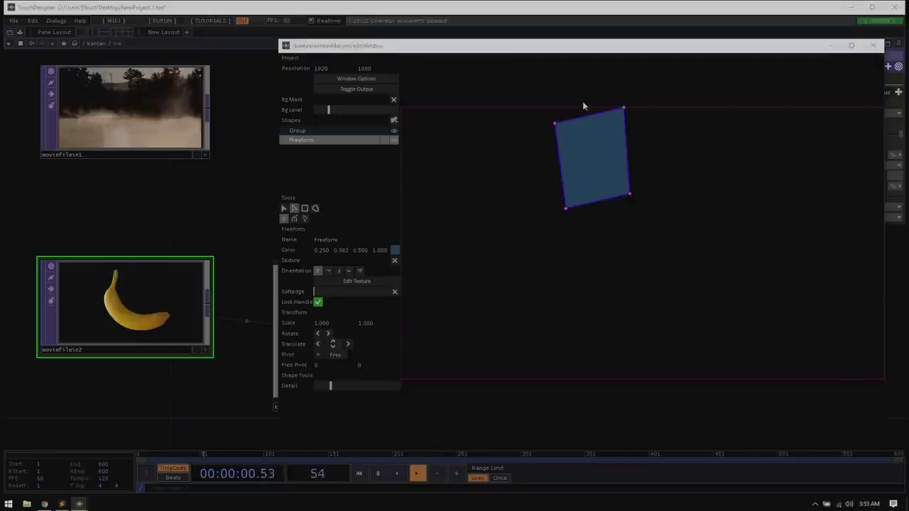
Step: Set the new freeform's red, green and blue colour values to 1 and deselect it
left_click_drag(557, 47, 576, 91)
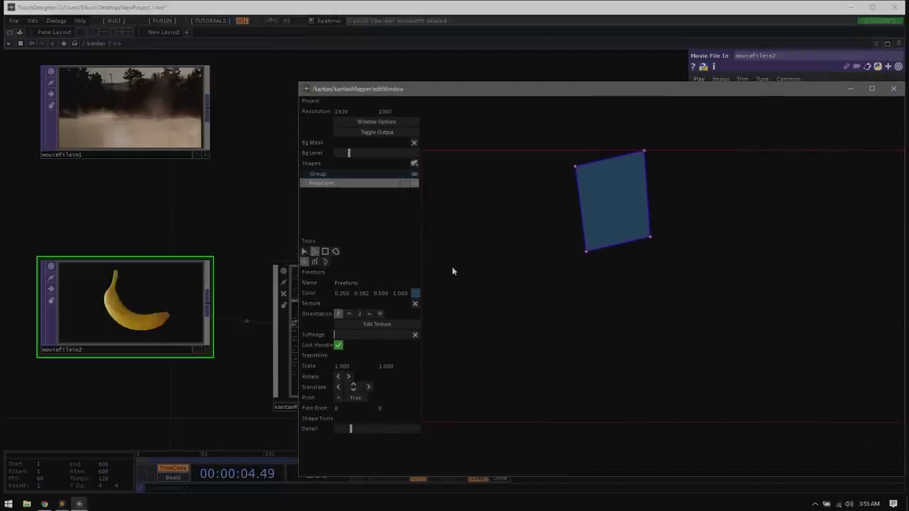
left_click(343, 294)
type("1")
key("Tab")
type("1")
key("Tab")
type("1")
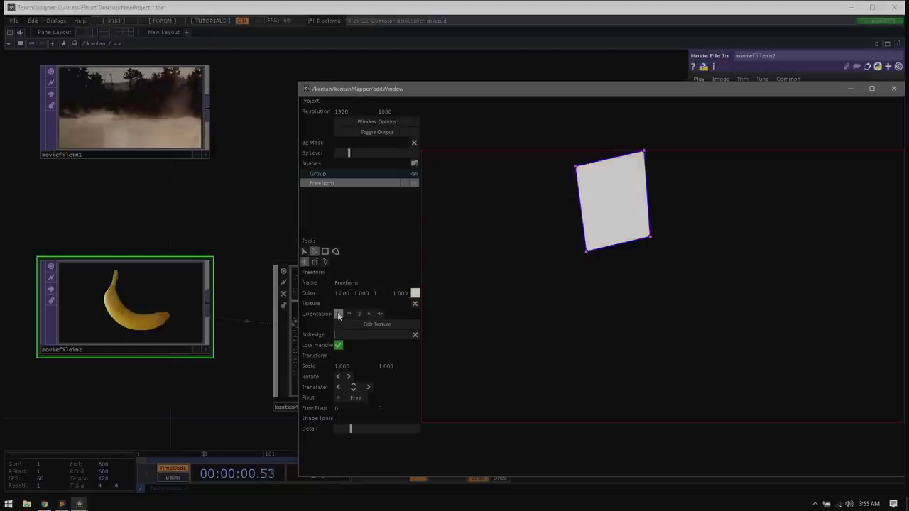
left_click(652, 320)
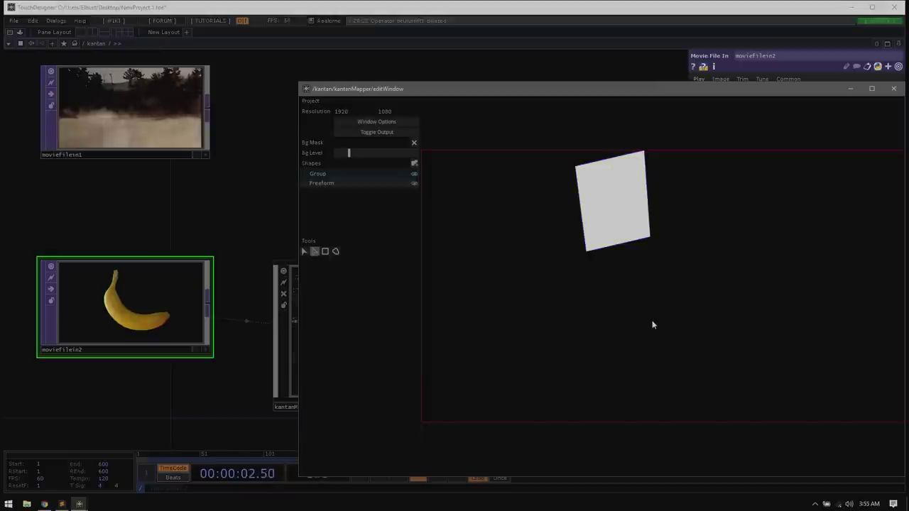
Step: Select the white freeform, uncover the network, and place a Movie File In TOP beside moviefilein1
left_click_drag(563, 92, 540, 75)
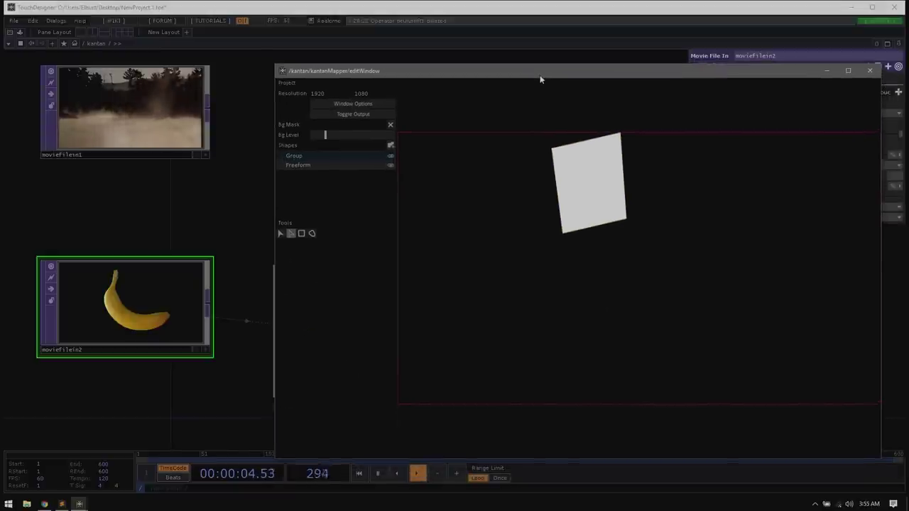
left_click(308, 166)
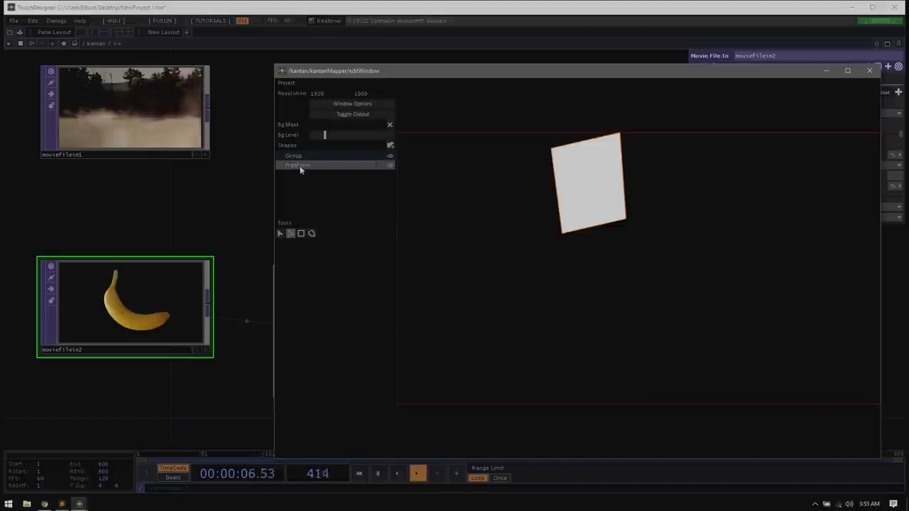
left_click(313, 166)
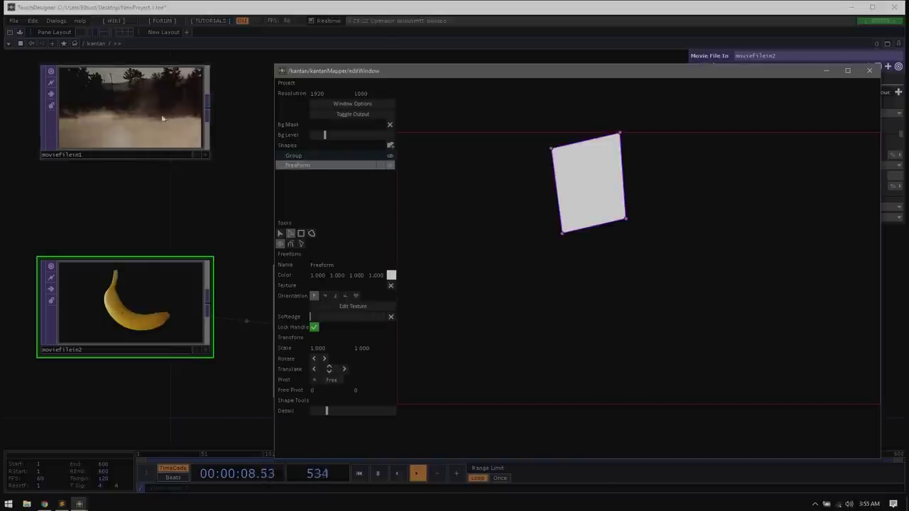
left_click_drag(315, 74, 315, 242)
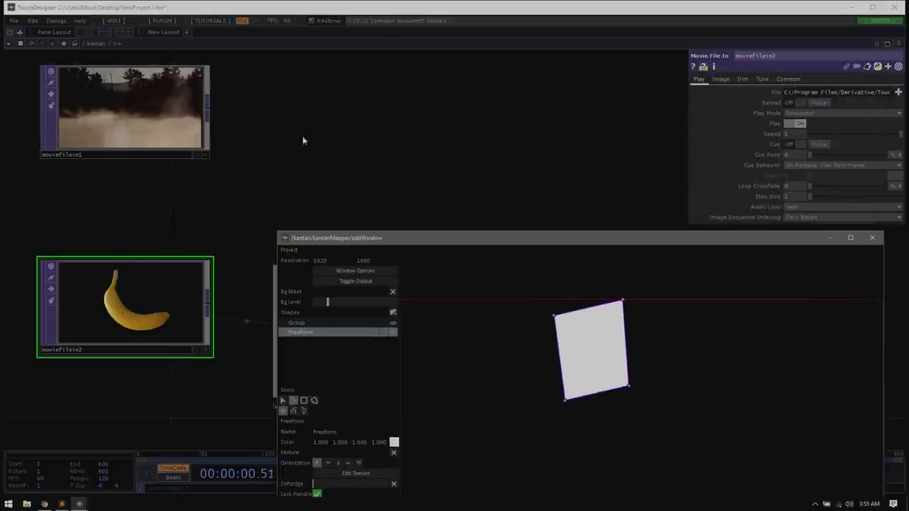
key("Tab")
type("mov")
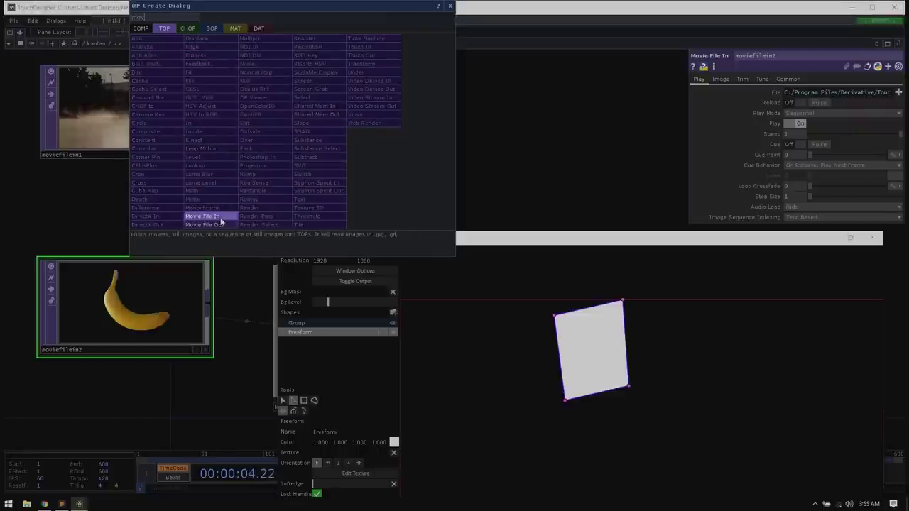
key("Return")
left_click(318, 157)
Step: Load the black-and-white counting-numbers sample movie into moviefilein3 and bring the kantanMapper node into view
left_click(898, 93)
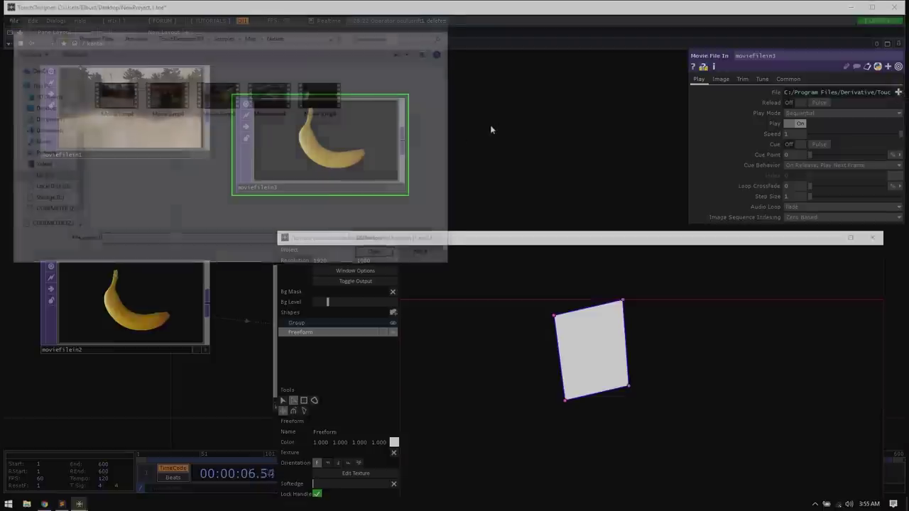
left_click(250, 37)
double_click(216, 147)
left_click_drag(457, 174, 393, 130)
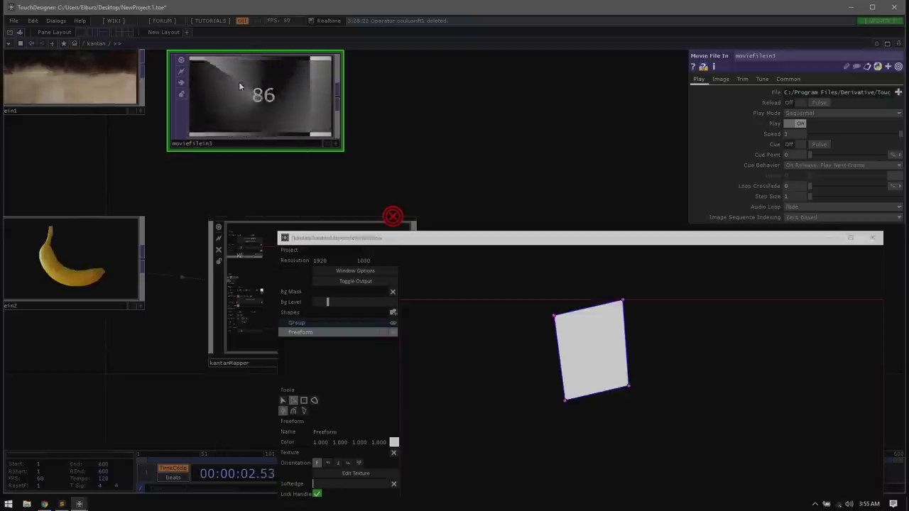
Step: Assign moviefilein3 as the freeform's texture, enable the texture to preview it, and disable it again
left_click_drag(287, 82, 371, 304)
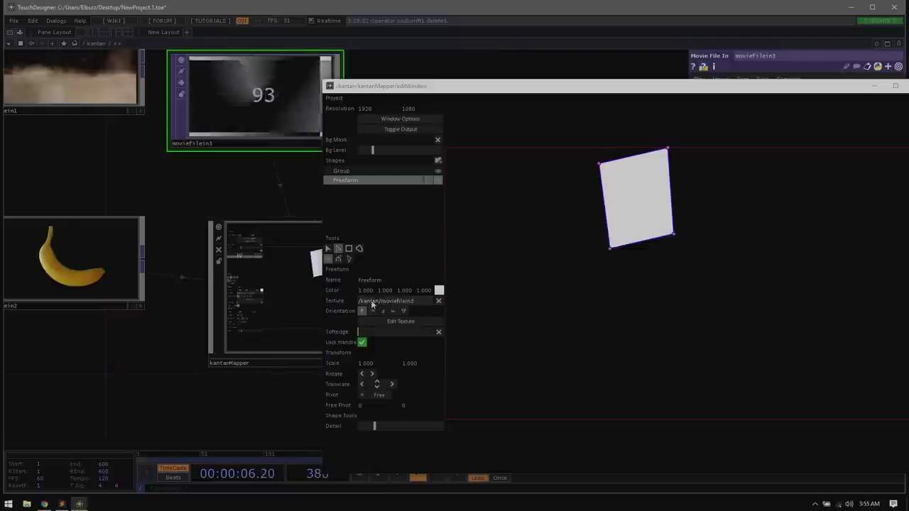
left_click(438, 301)
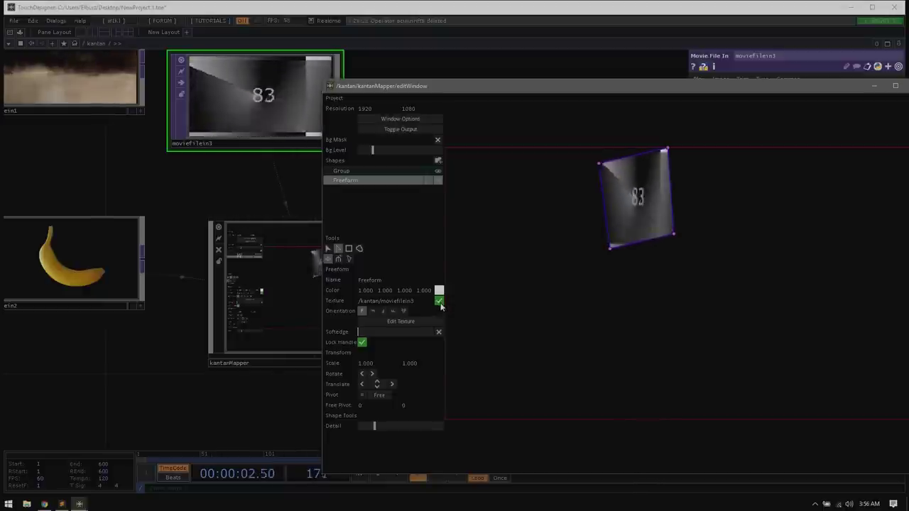
left_click(439, 302)
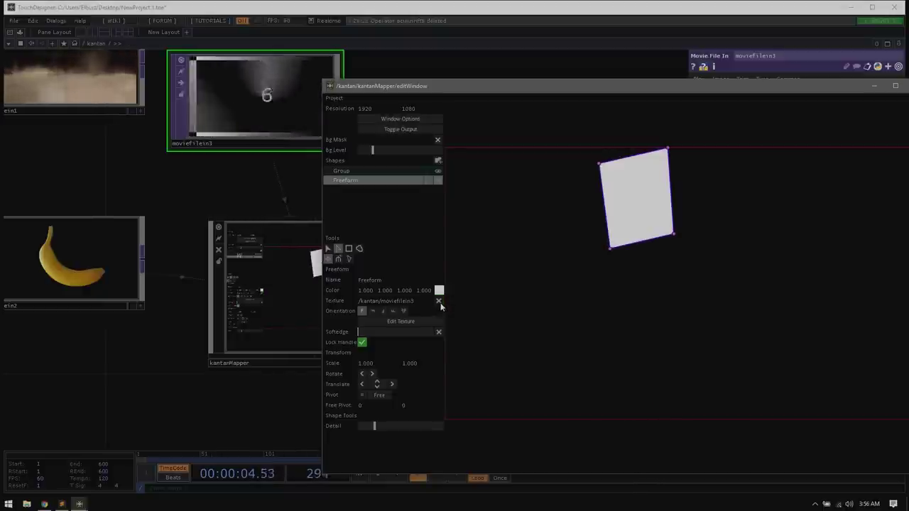
Step: Reshape the white freeform by moving its four corners outward into a trapezoid with a wider lower edge, then deselect it
left_click_drag(506, 90, 464, 72)
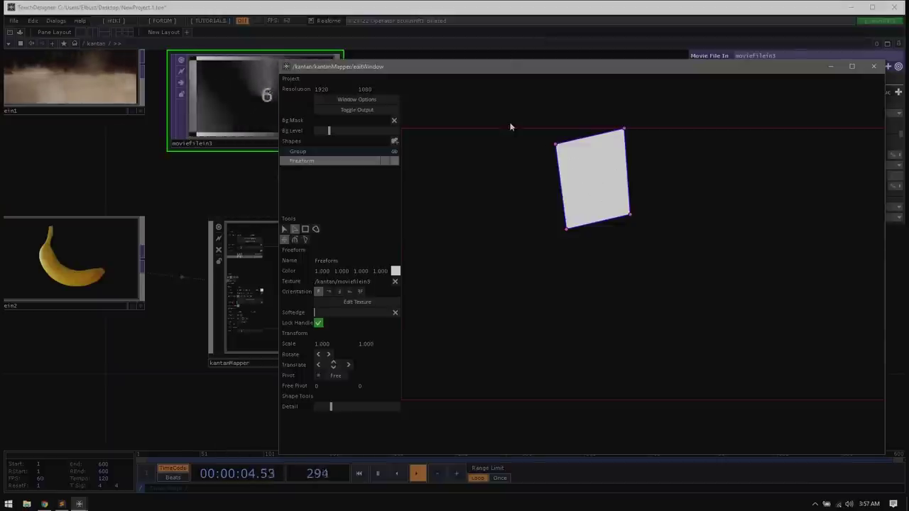
mouse_move(555, 145)
left_mouse_down()
mouse_move(535, 122)
mouse_move(551, 136)
left_mouse_up()
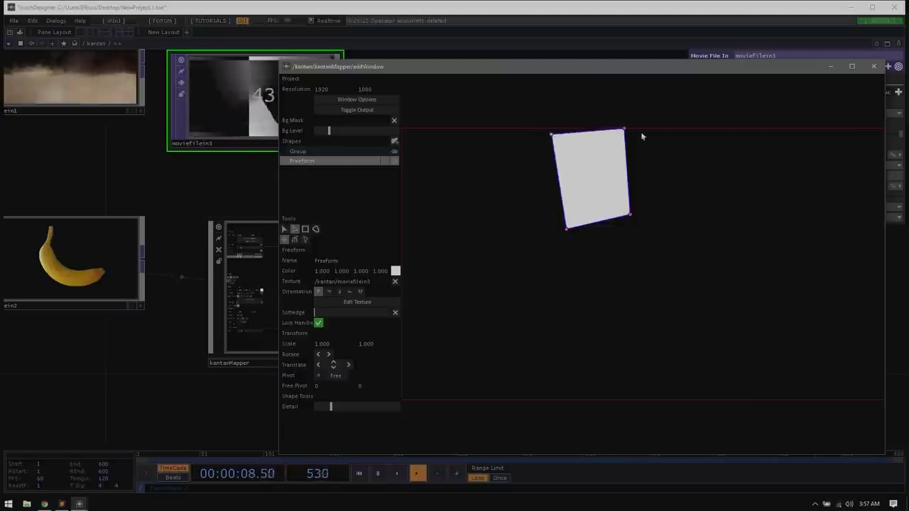
left_click_drag(625, 131, 644, 130)
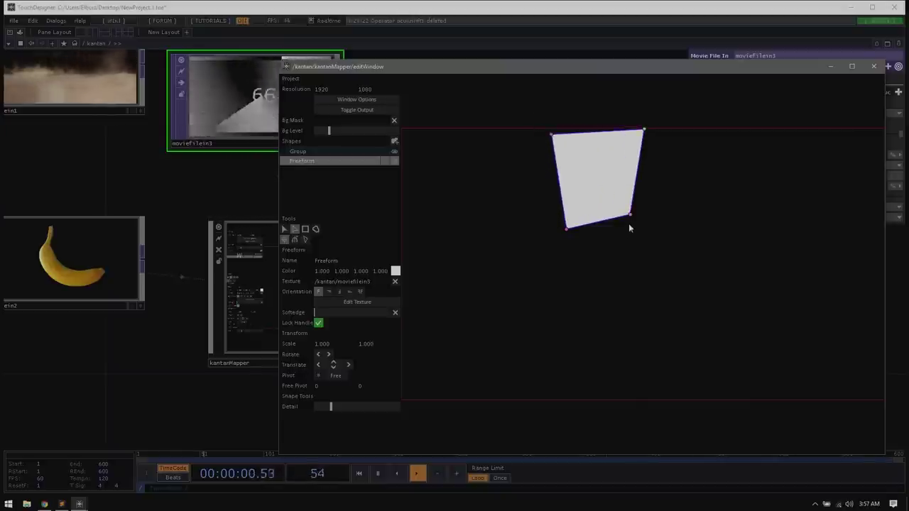
left_click_drag(630, 216, 656, 249)
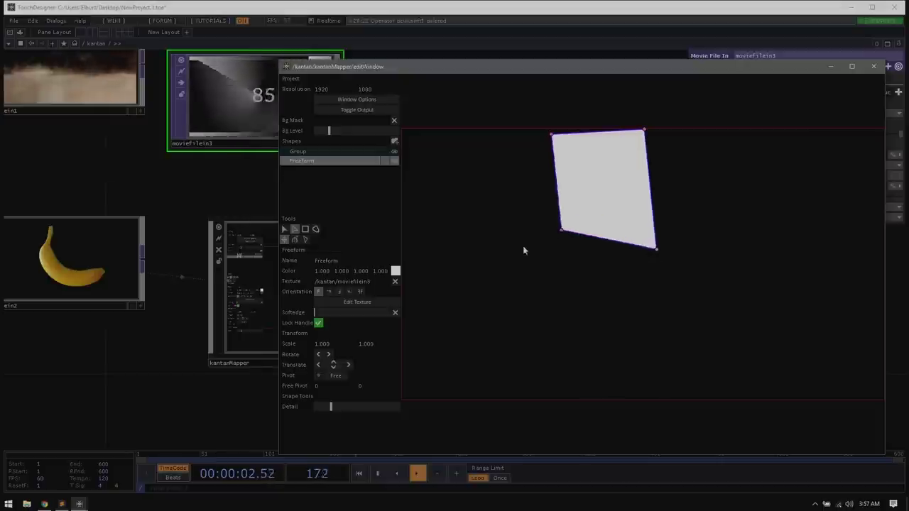
left_click_drag(561, 230, 516, 252)
left_click(652, 351)
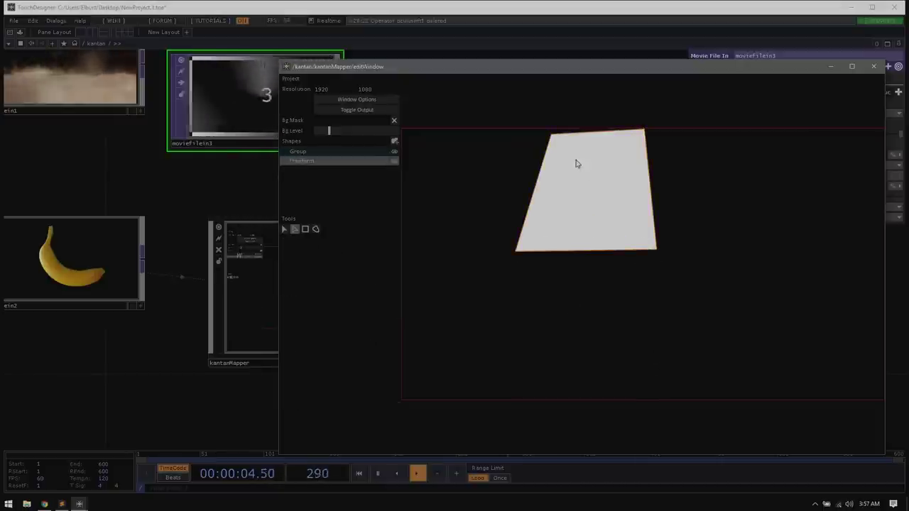
Step: Select the white trapezoid freeform, enable its moviefilein3 texture to preview it, and disable the texture again
left_click(581, 185)
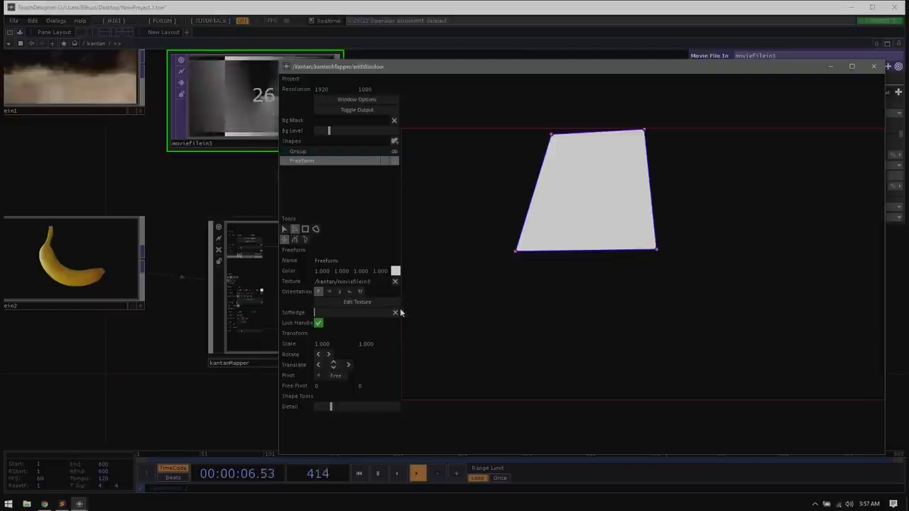
left_click(395, 282)
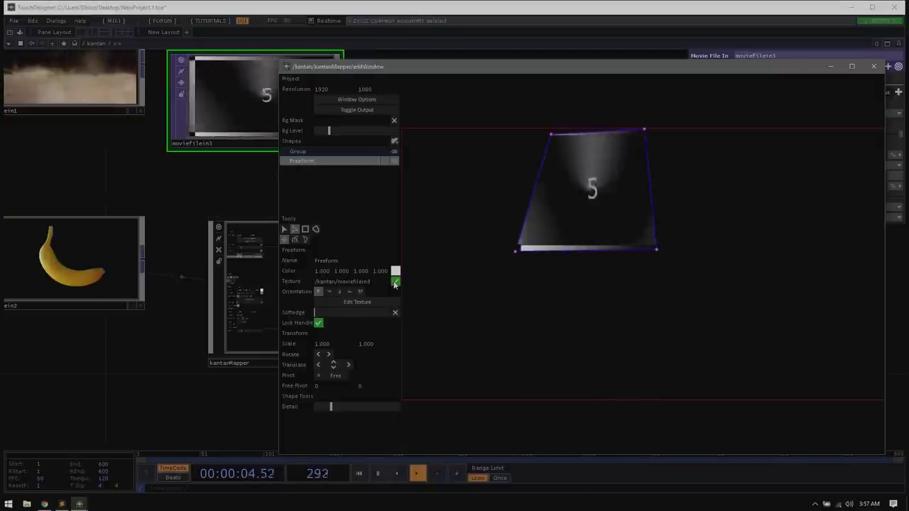
left_click(395, 283)
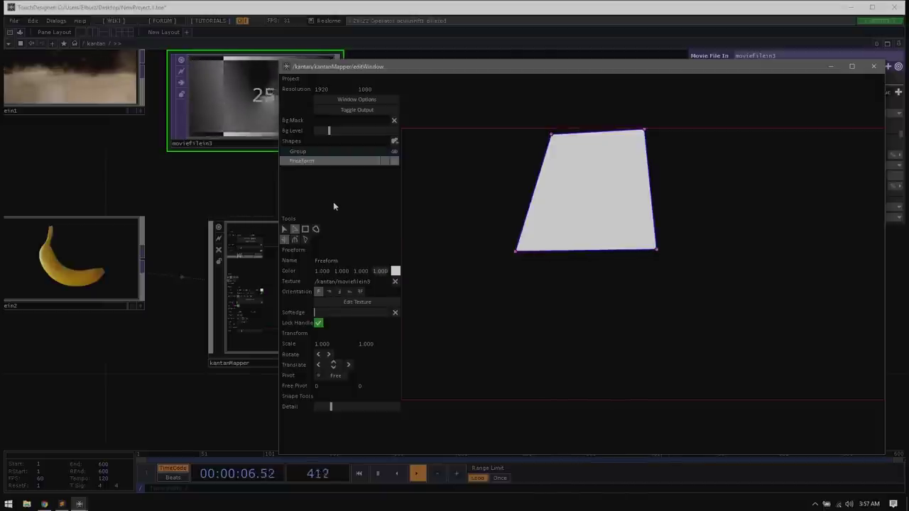
left_click(313, 162)
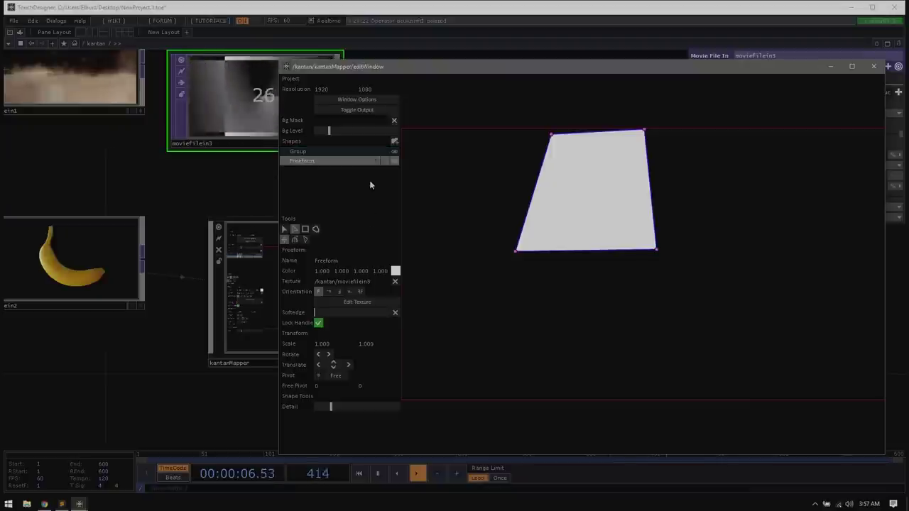
Step: Draw a rectangle about 123 by 167 overlapping the middle of the white freeform's lower edge and select it
left_click(306, 229)
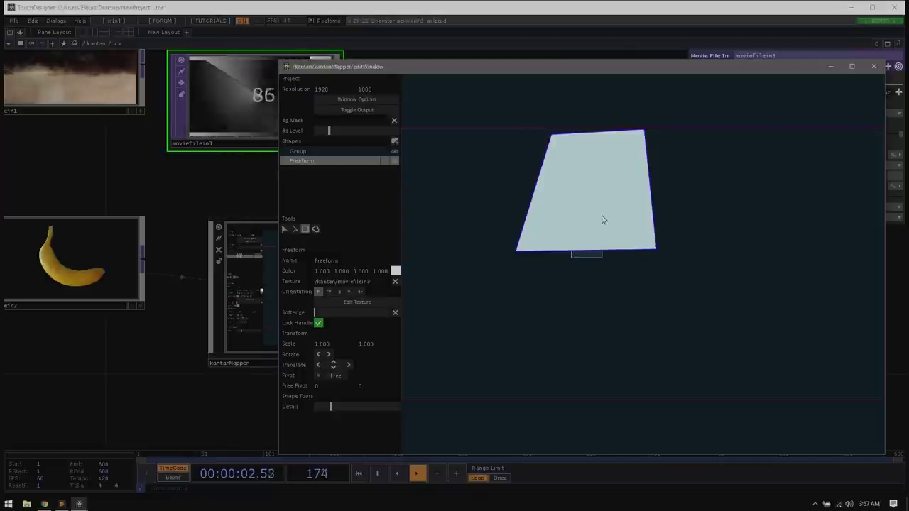
left_click_drag(602, 216, 572, 257)
left_click(383, 161)
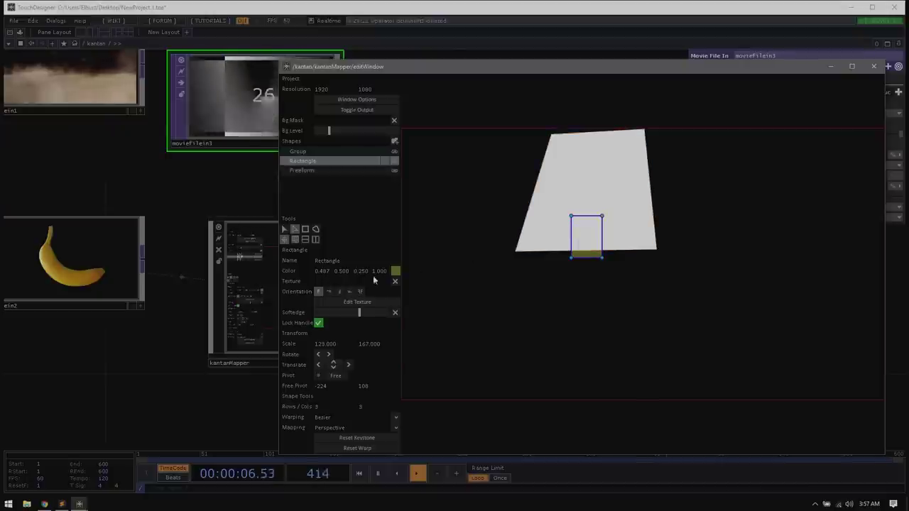
Step: Set the new rectangle's red, green and blue colour values to 1 to make it white
left_click(323, 271)
type("1")
key("Tab")
type("1")
key("Tab")
type("1")
key("Return")
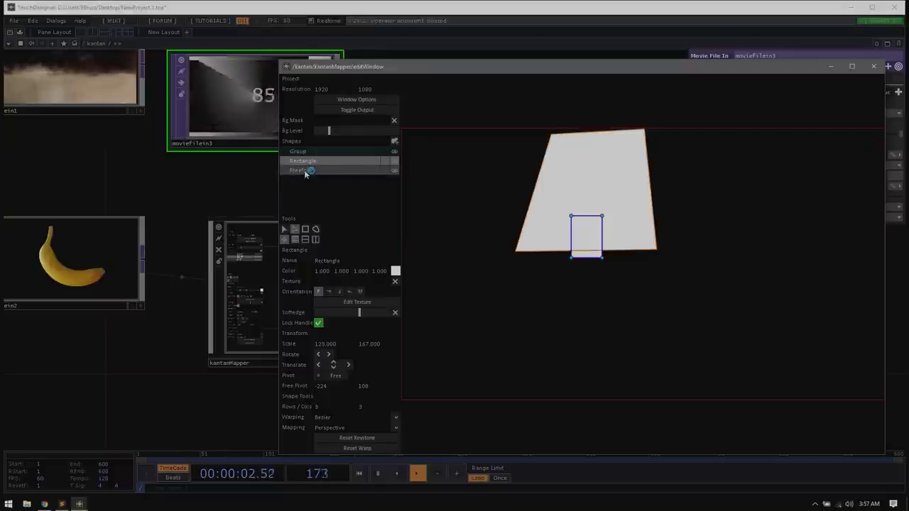
Step: Move the rectangle below the freeform in the shape order and set its colour to black (0, 0, 0)
left_click_drag(312, 164, 307, 179)
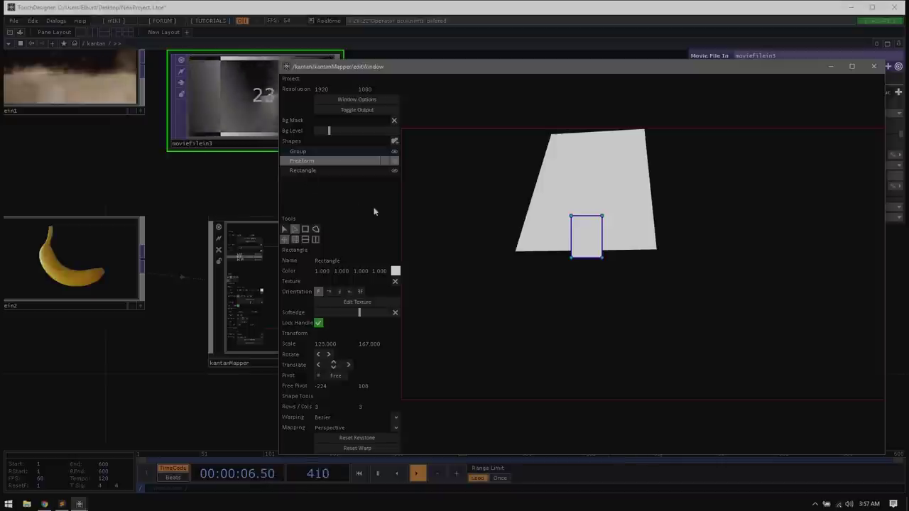
left_click(325, 273)
type("0")
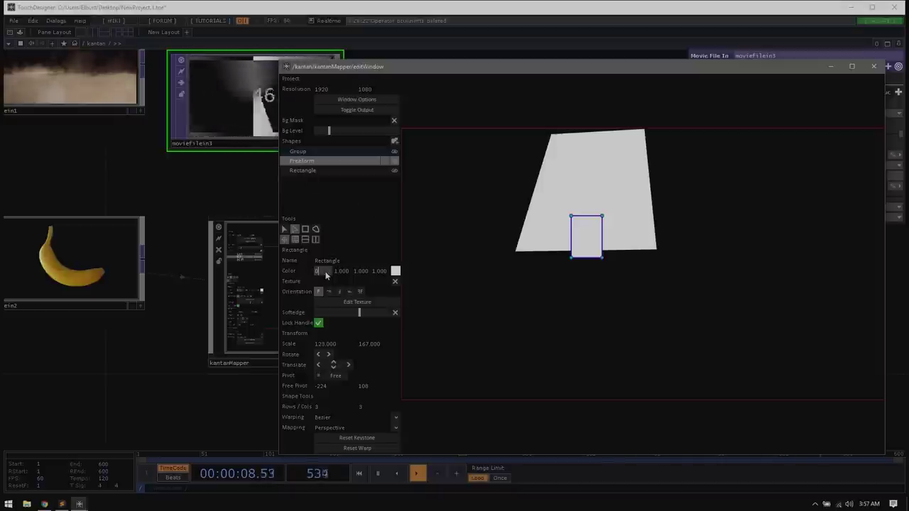
key("Tab")
type("0")
key("Tab")
type("0")
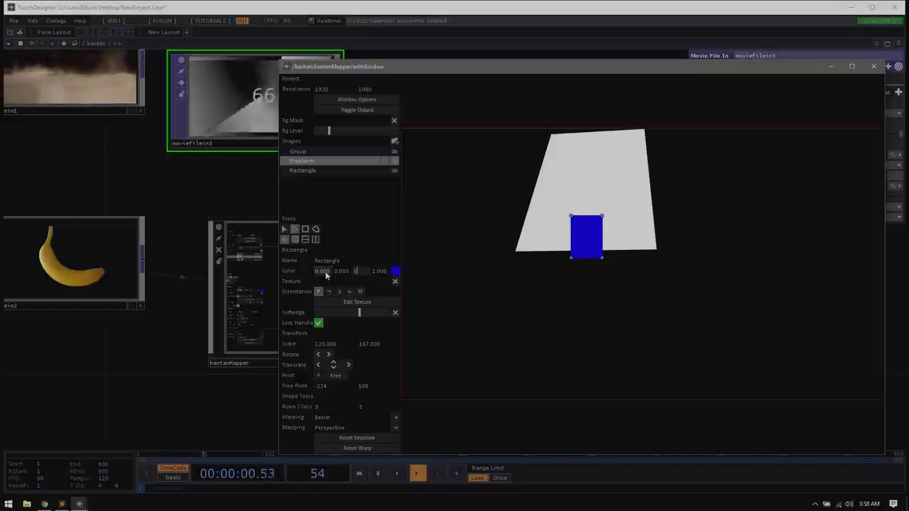
key("Return")
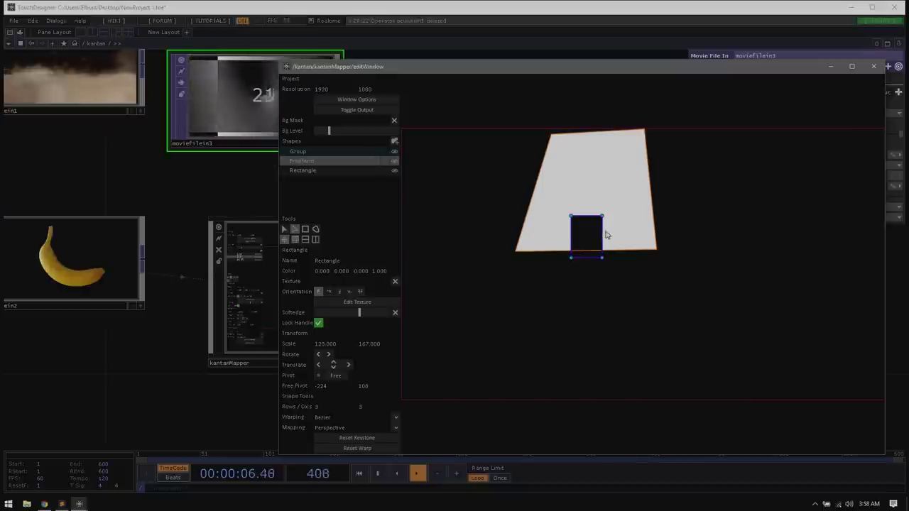
Step: Reshape the black rectangle by moving its four corners into a narrow vertical slot inside the white trapezoid
left_click_drag(603, 216, 596, 156)
left_click_drag(572, 219, 588, 164)
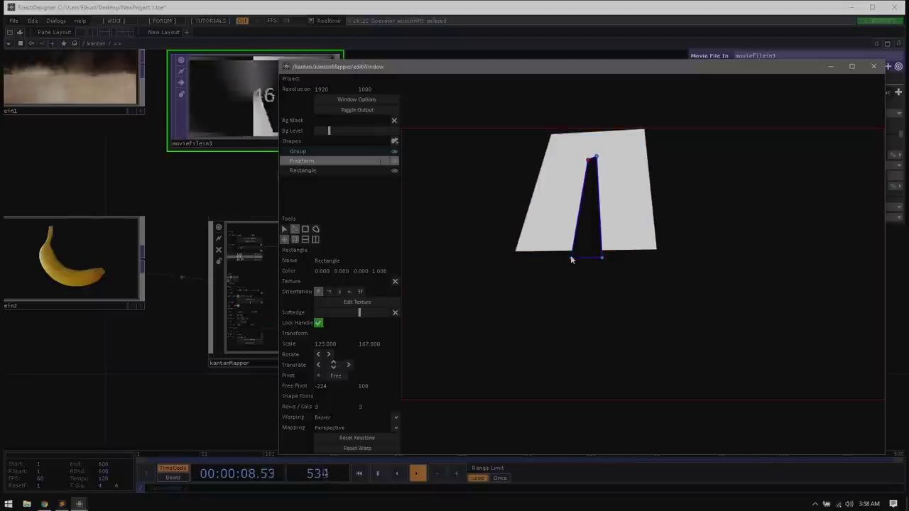
left_click_drag(571, 260, 584, 208)
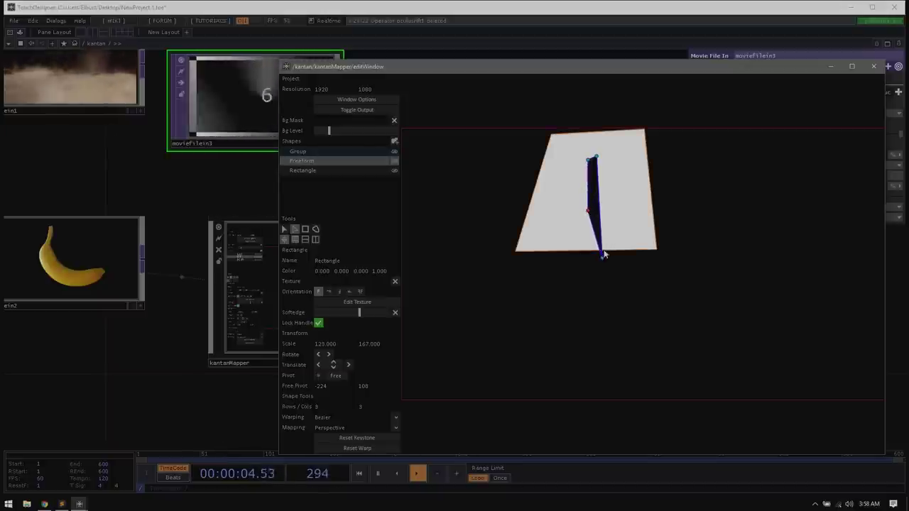
left_click_drag(603, 260, 609, 216)
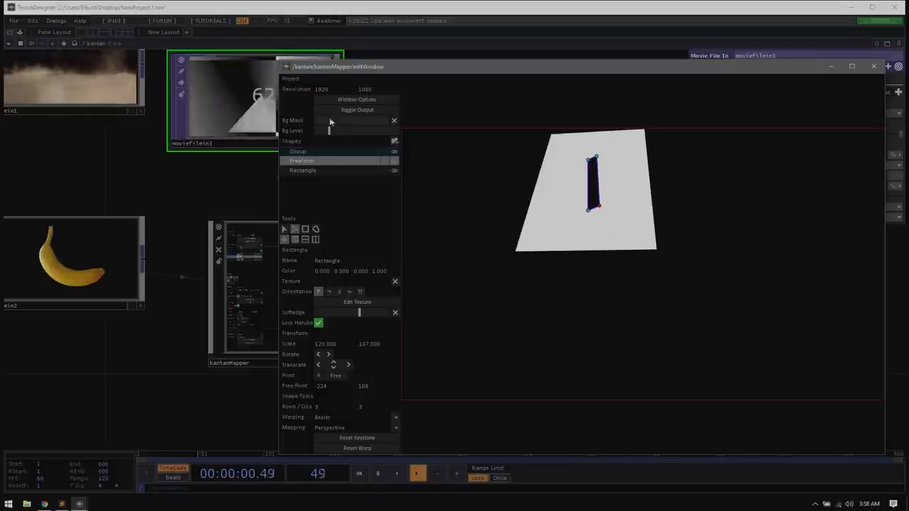
Step: Draw a many-pointed freeform outline around the white trapezoid, continuing inside it around the black slot
left_click(317, 230)
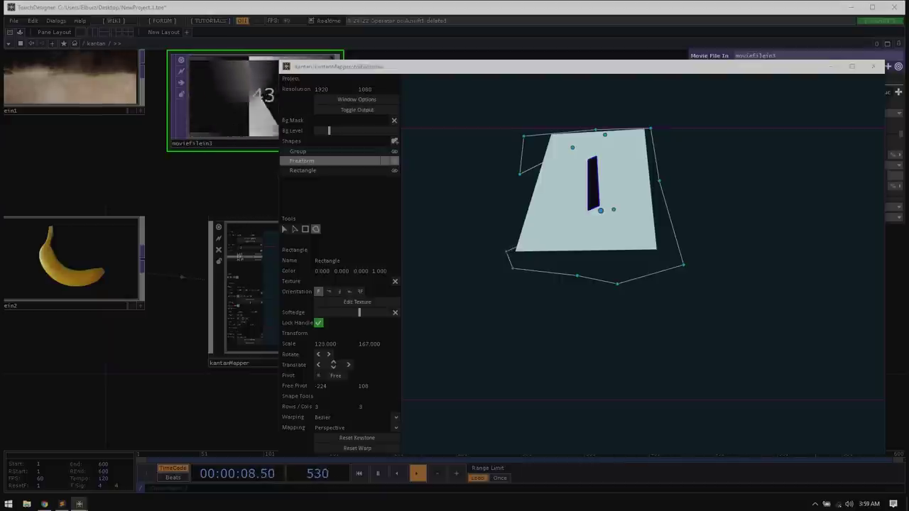
Step: Close the freeform mask outline around the white shape and set its colour to black (0, 0, 0)
left_click(524, 135)
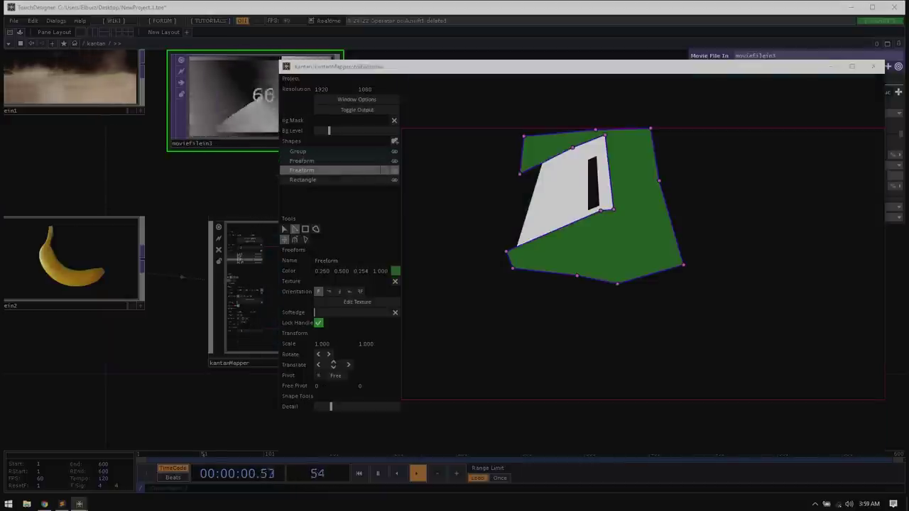
left_click(323, 273)
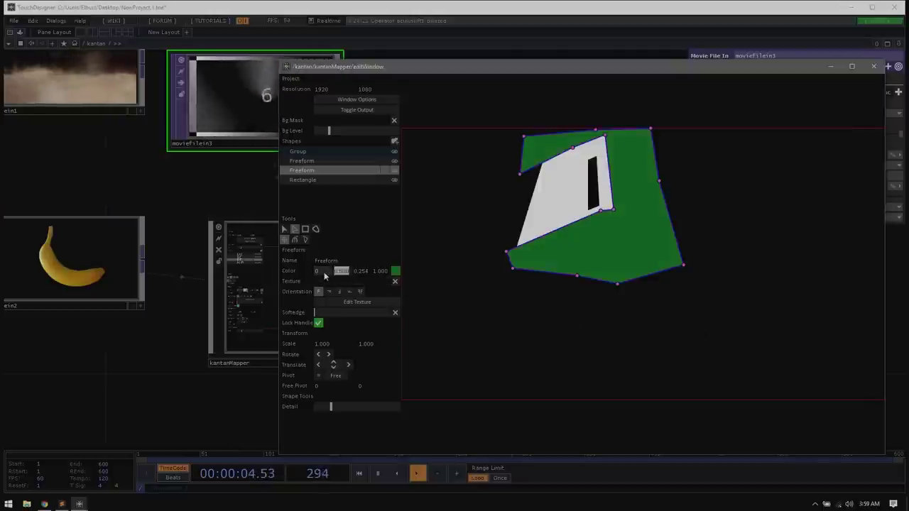
type("0")
key("Tab")
type("0")
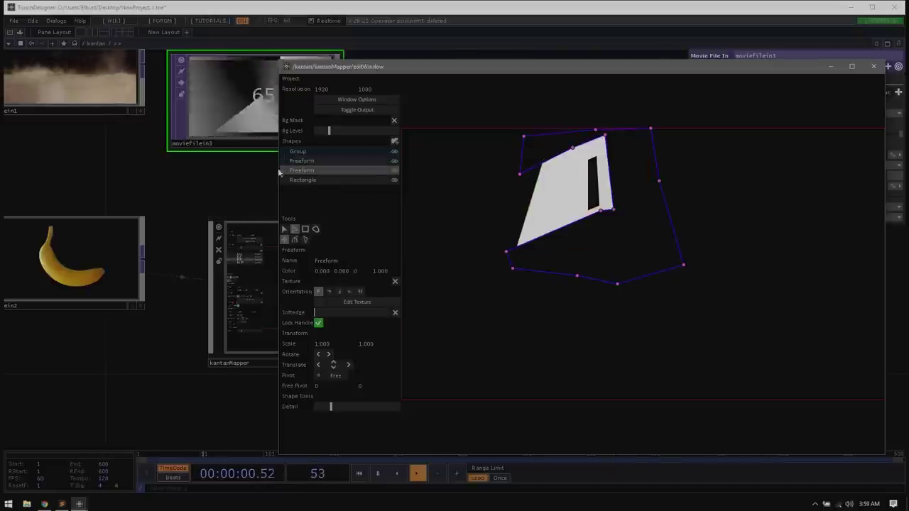
Step: Select the four-sided white Freeform shape and enable its /kantan/moviefilein3 texture
left_click(322, 169)
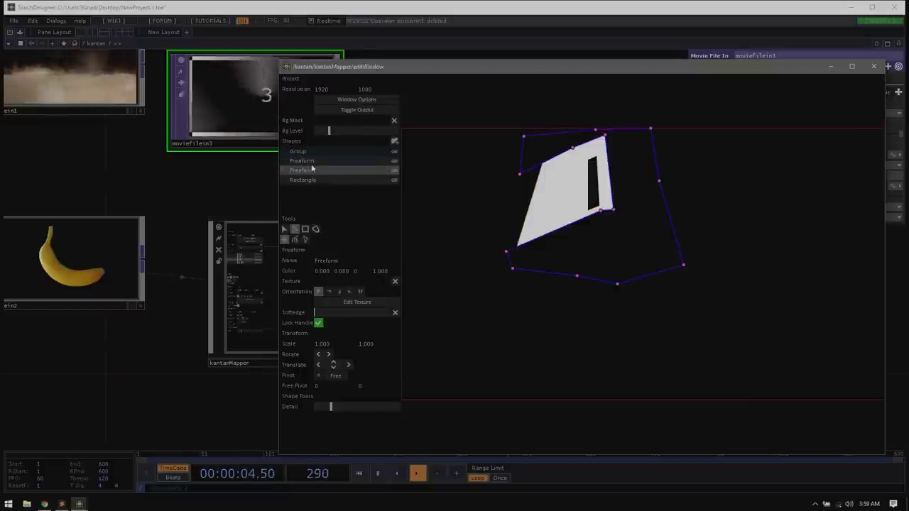
left_click(564, 204)
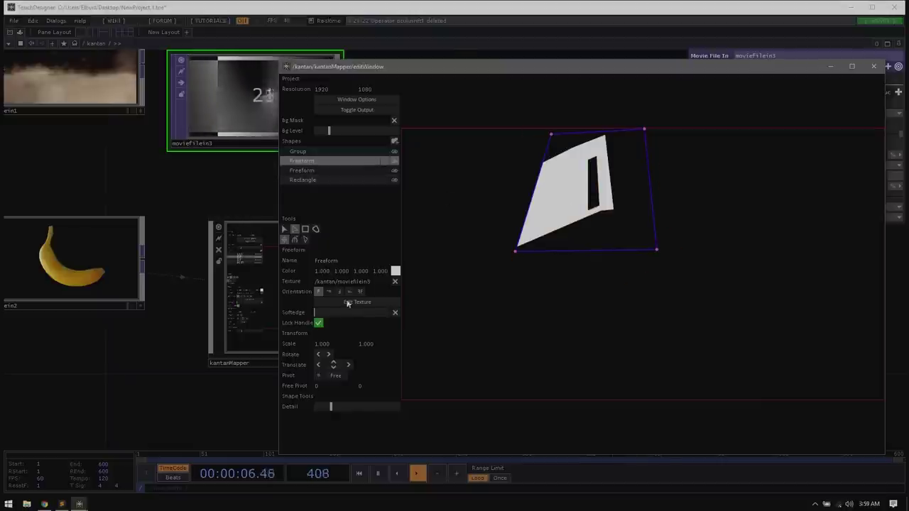
left_click(396, 282)
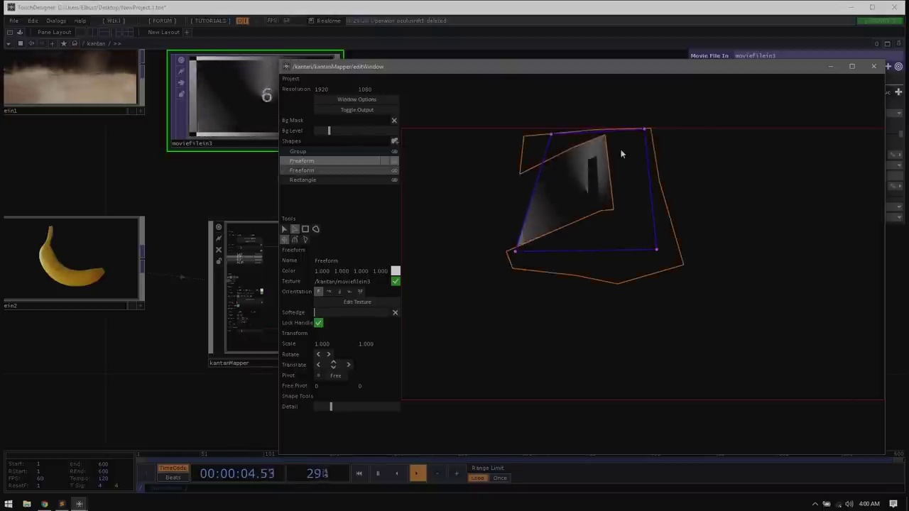
Step: Open the texture editor for the four-sided Freeform and set the texture bounds' scale to 2
left_click(328, 300)
left_click_drag(210, 112, 411, 41)
left_click(258, 177)
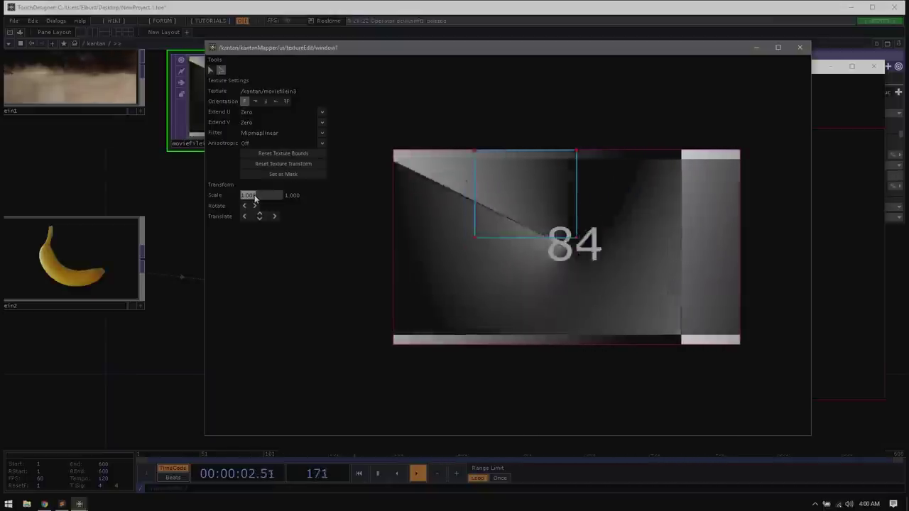
type("2")
key("Return")
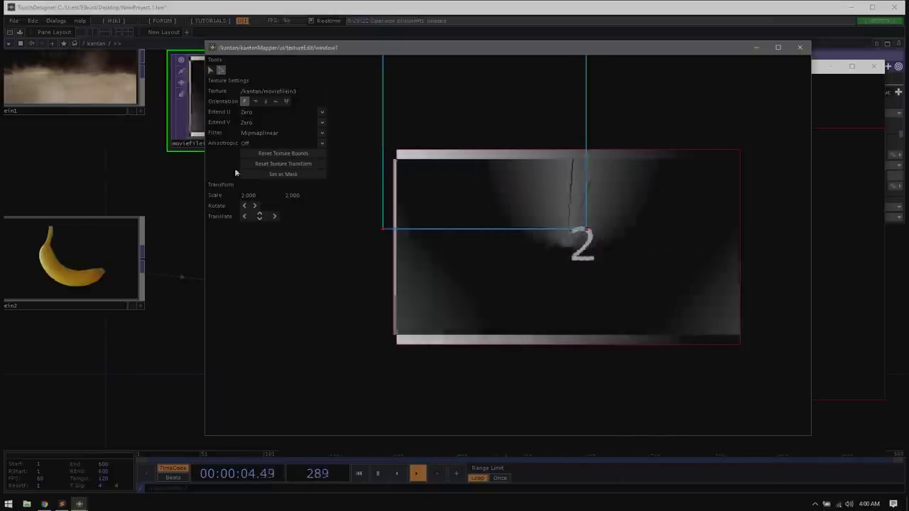
Step: Reposition the texture bounds so they are centred on the countdown number, and close the texture editor
left_click_drag(442, 117, 483, 166)
scroll(543, 227, "up", 3)
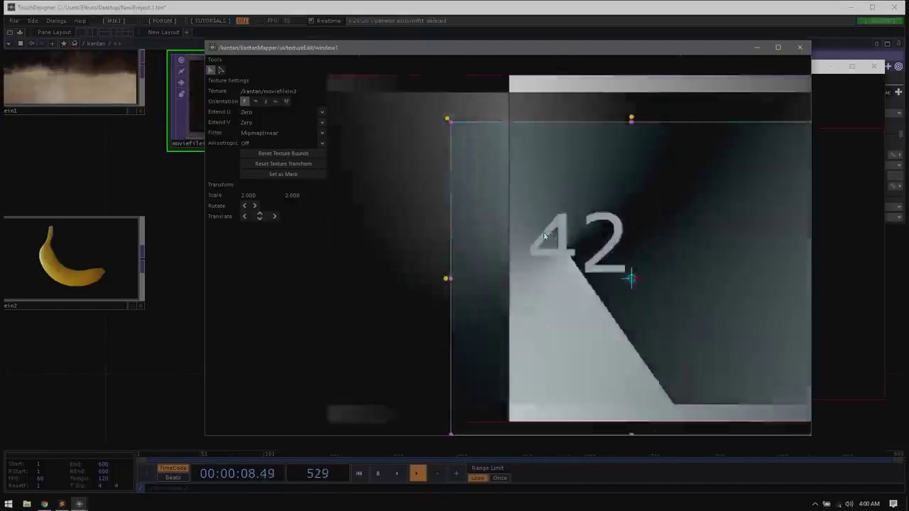
scroll(543, 228, "down", 2)
scroll(547, 223, "up", 2)
scroll(553, 237, "down", 2)
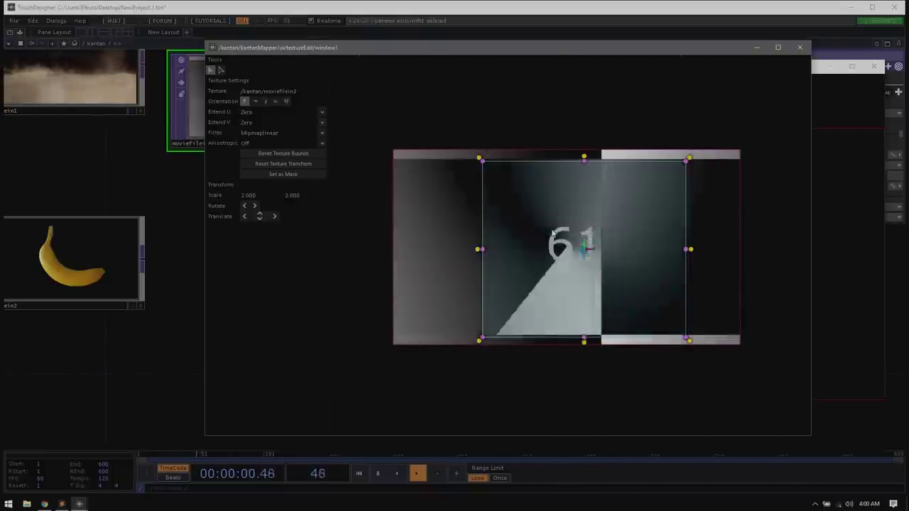
scroll(538, 230, "up", 2)
scroll(536, 231, "down", 2)
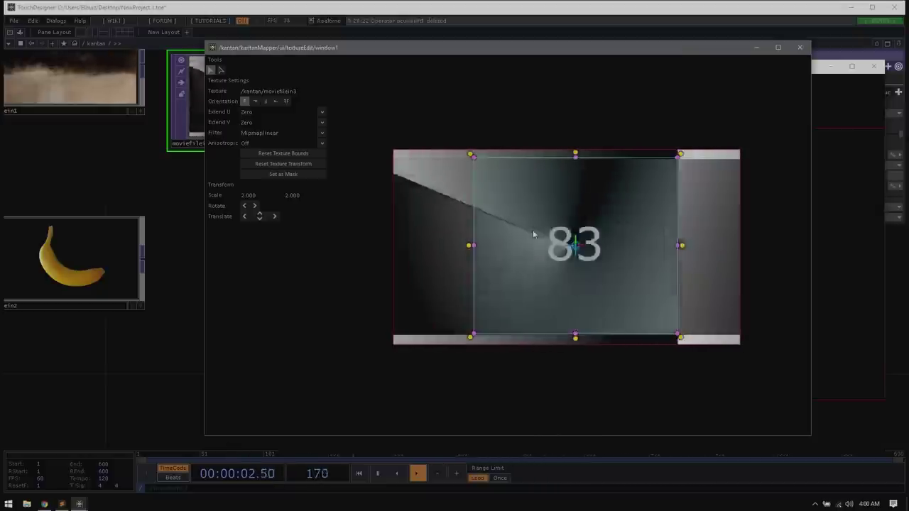
scroll(532, 229, "up", 2)
scroll(526, 224, "down", 2)
scroll(519, 220, "up", 2)
scroll(540, 224, "down", 2)
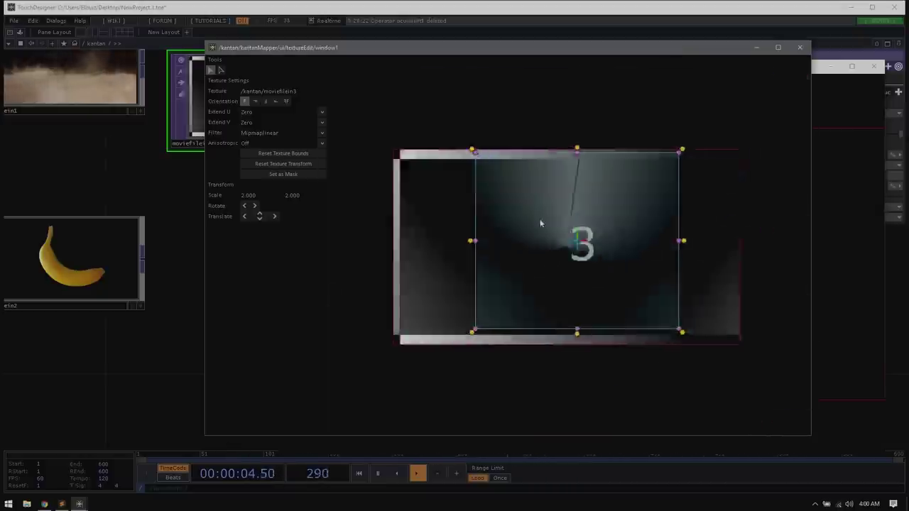
scroll(515, 230, "up", 3)
scroll(499, 240, "down", 2)
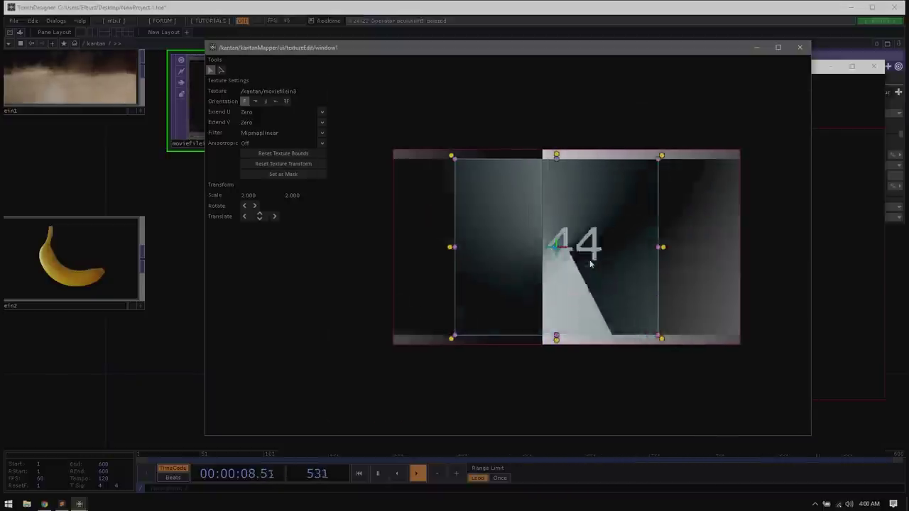
left_click(799, 47)
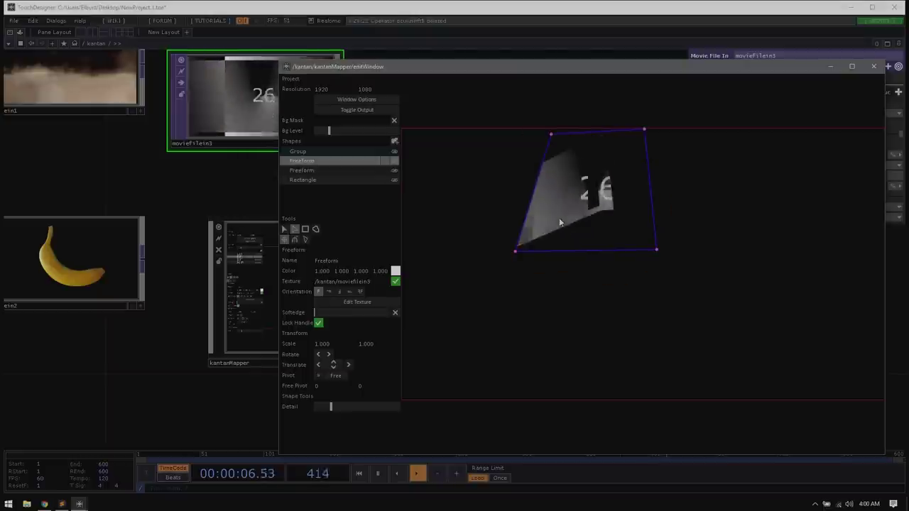
Step: Select the black Freeform mask and insert extra points along its lower edge
left_click(319, 170)
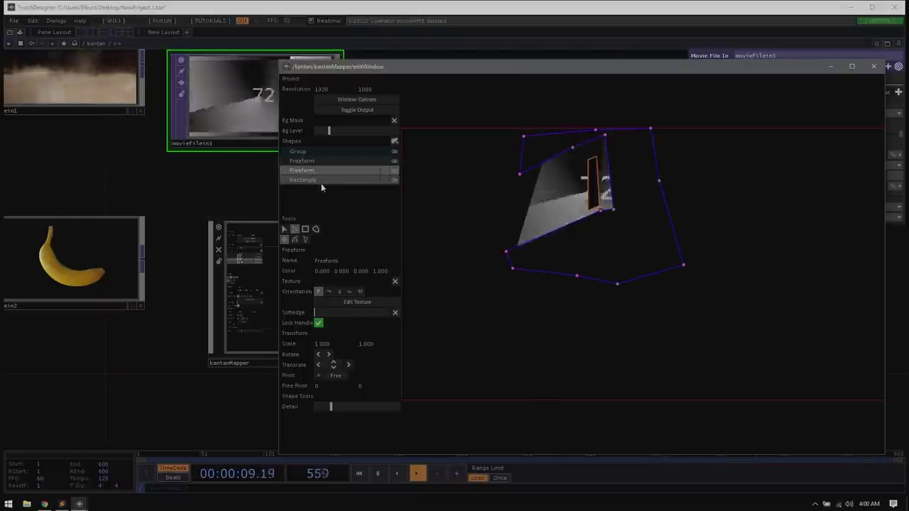
left_click(295, 241)
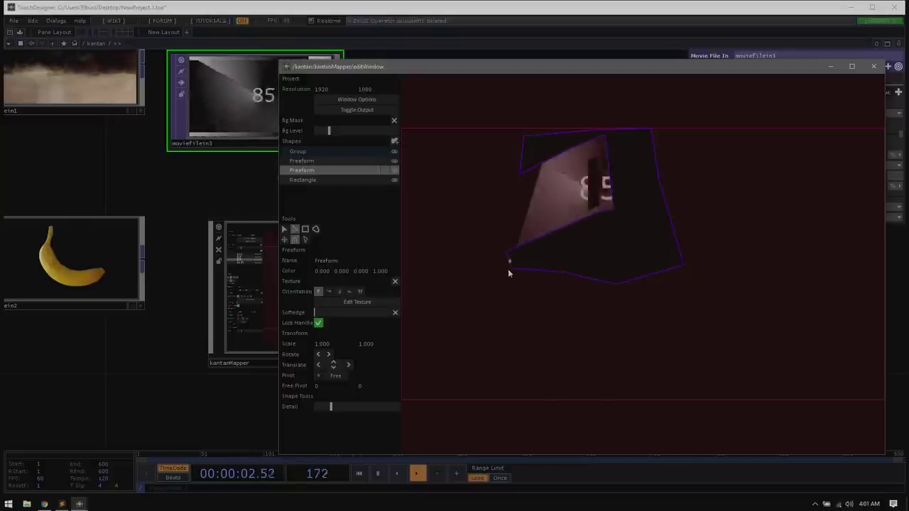
left_click(544, 272)
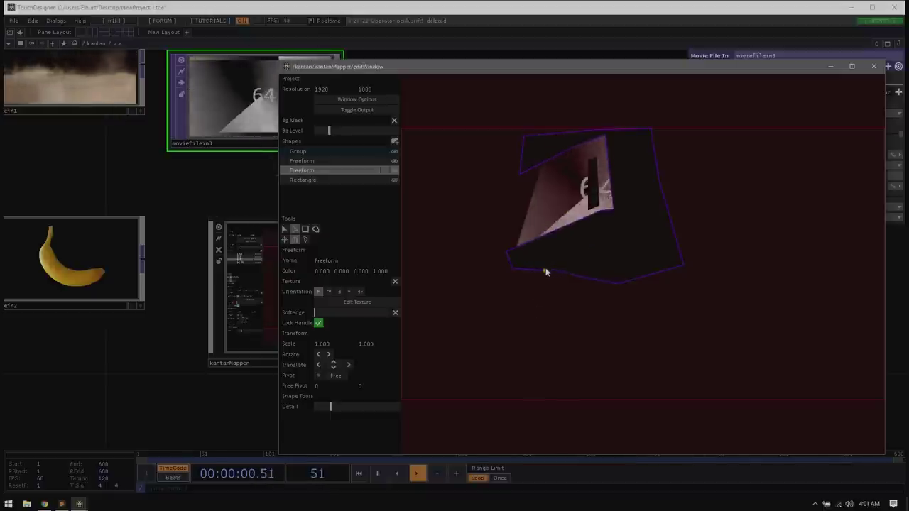
Step: Pull the black mask's lower-left corner point outward and give it Bezier handles to curve the adjoining edges
left_click(284, 239)
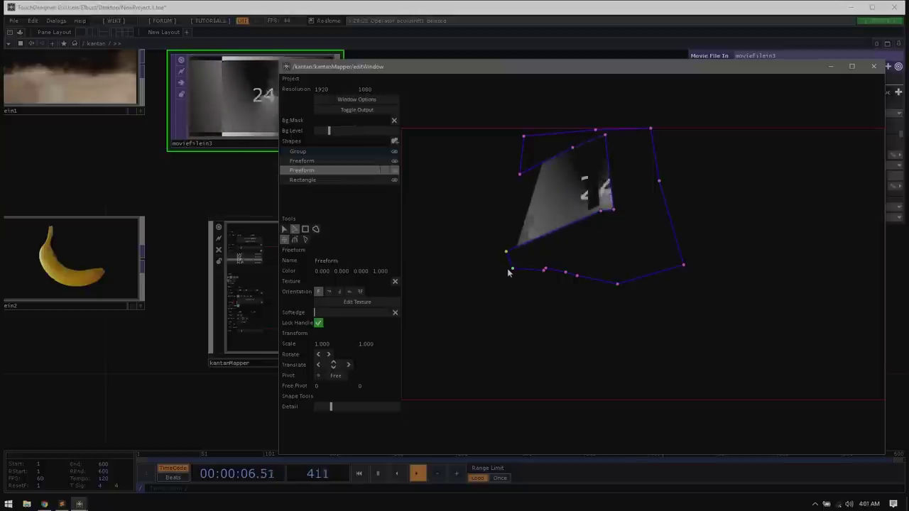
left_click_drag(508, 276, 484, 281)
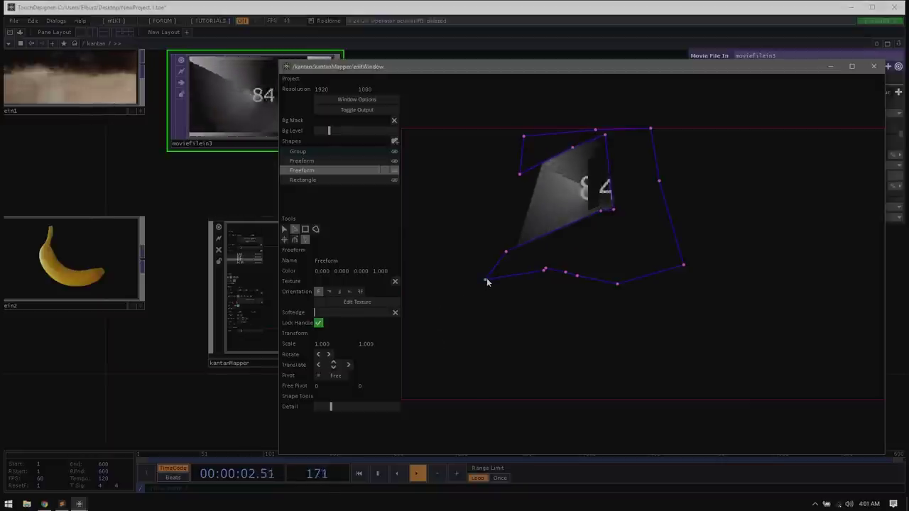
left_click_drag(486, 279, 534, 364)
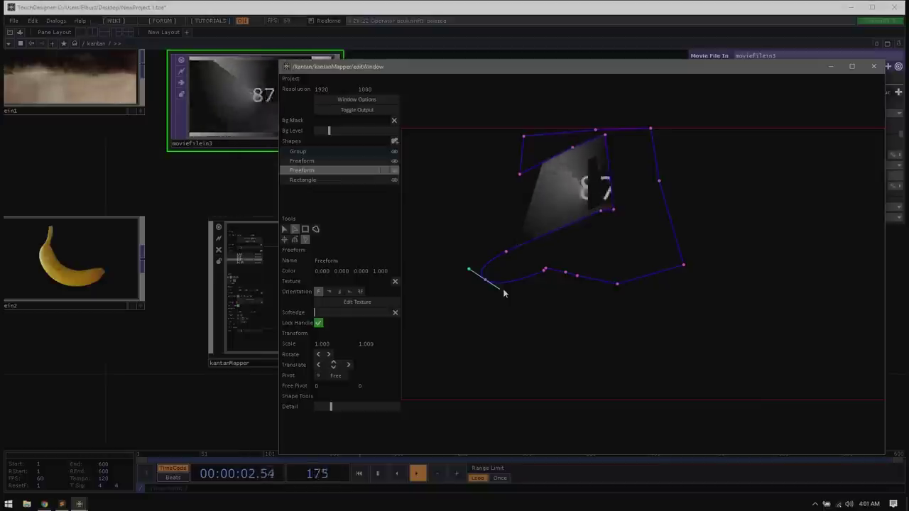
left_click(286, 230)
left_click(295, 229)
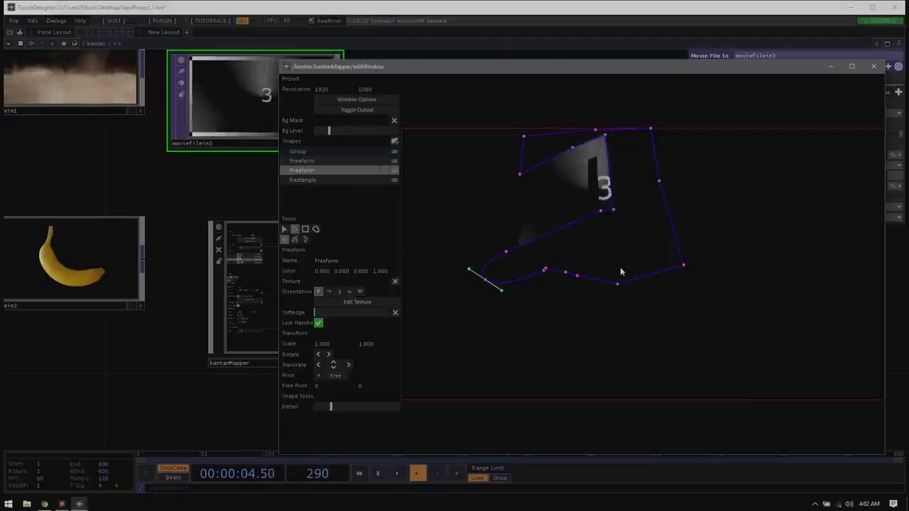
Step: Review the Freeform and Rectangle shapes, deselect everything, and close the kantanMapper edit window
left_click(306, 161)
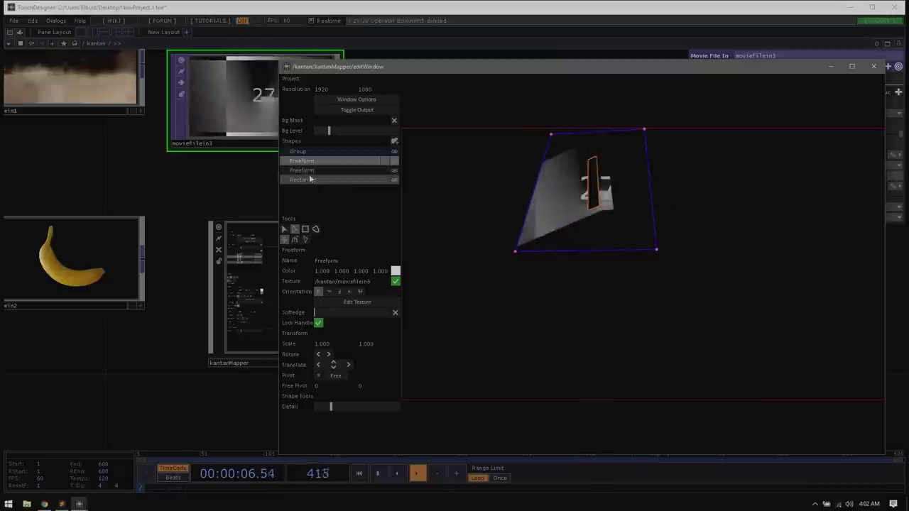
left_click(309, 180)
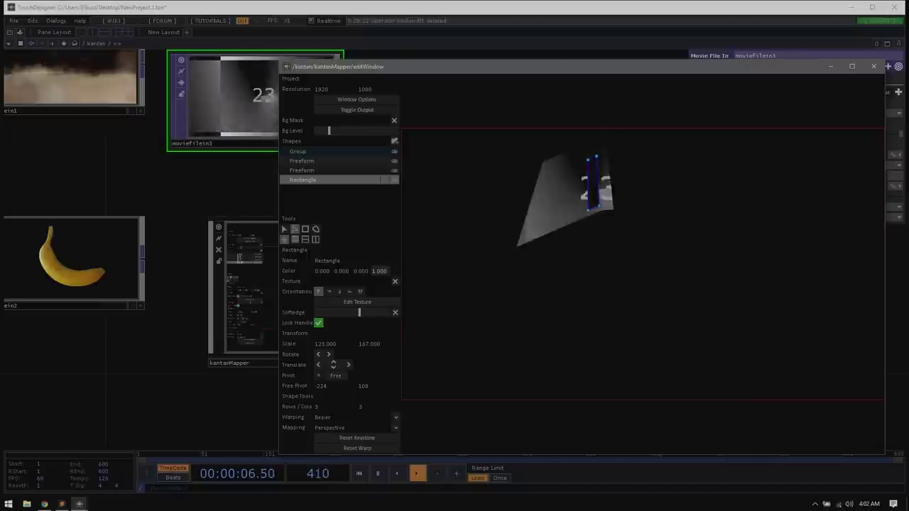
left_click(593, 262)
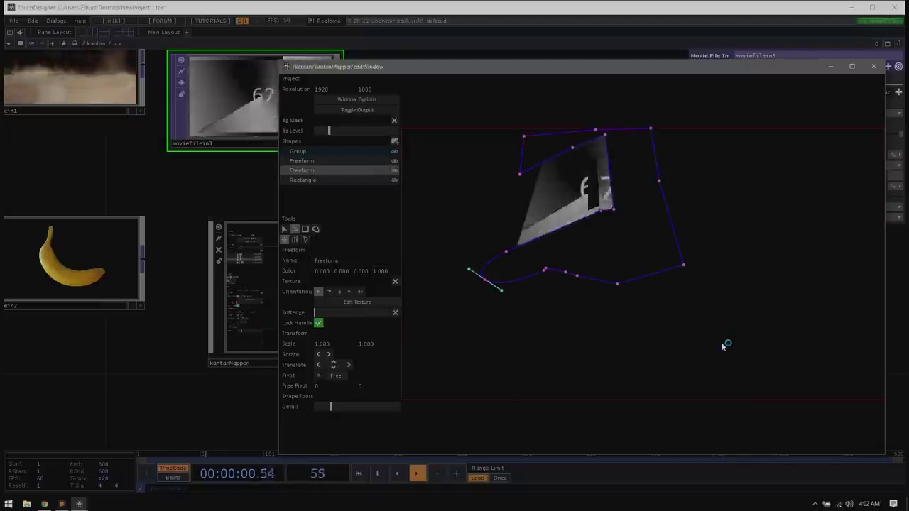
left_click_drag(698, 73, 640, 80)
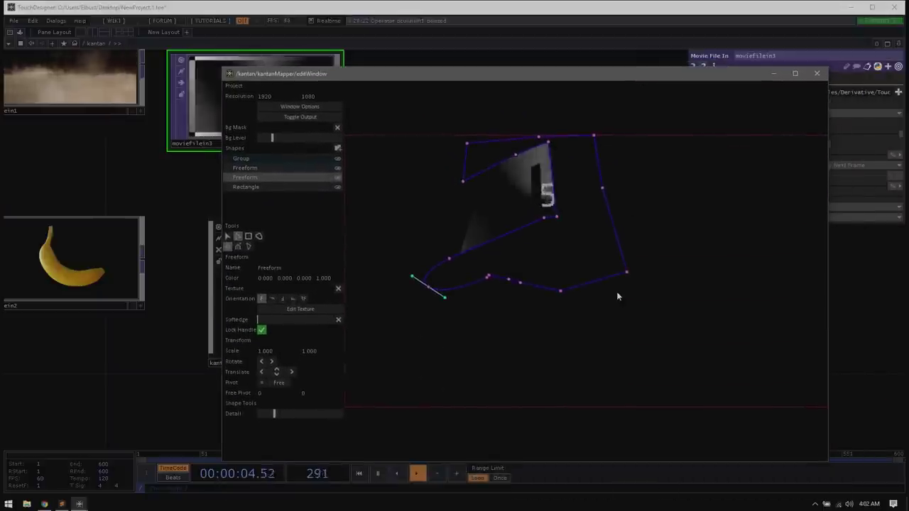
left_click(417, 226)
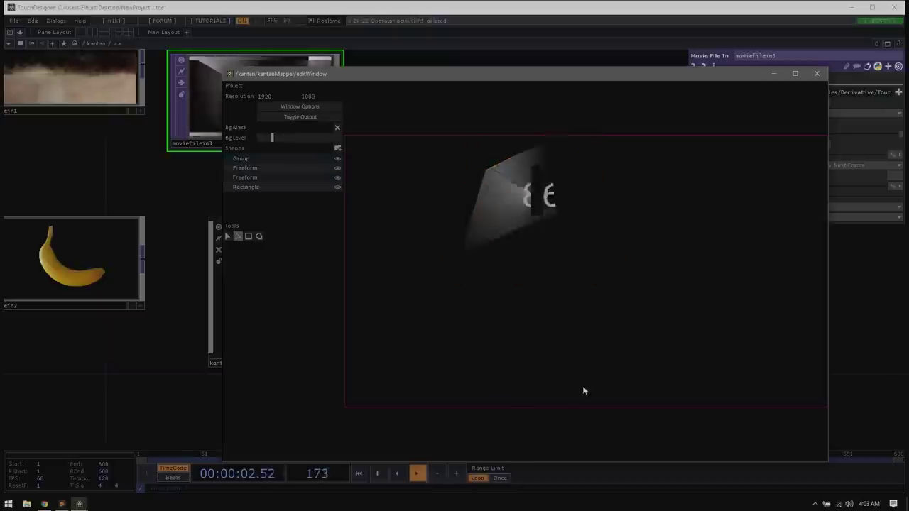
left_click_drag(342, 76, 289, 36)
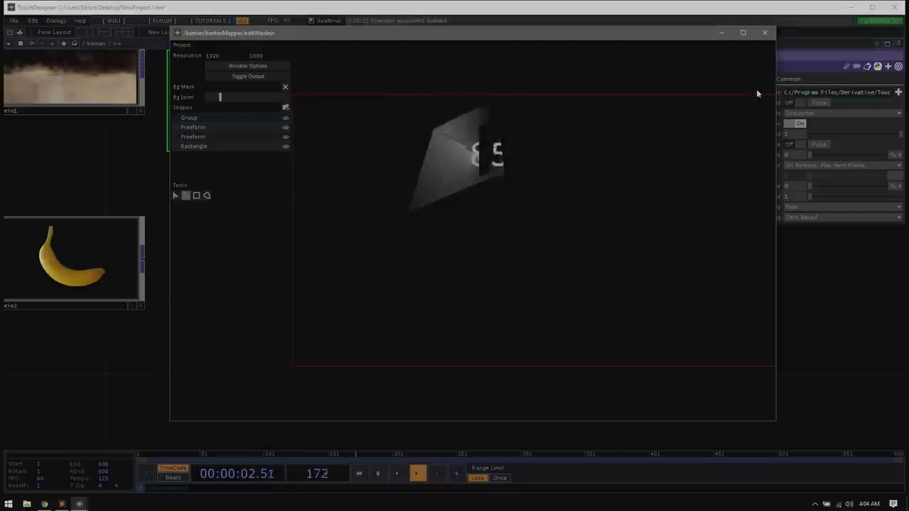
left_click(765, 33)
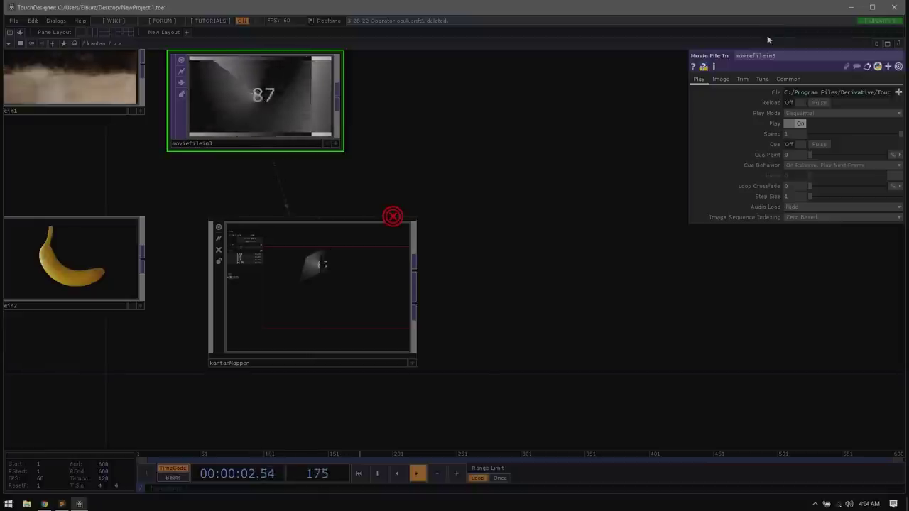
Step: Leave the kantan network, look inside the content container, and return to the project's root network
scroll(546, 196, "down", 2)
left_click_drag(546, 197, 575, 179)
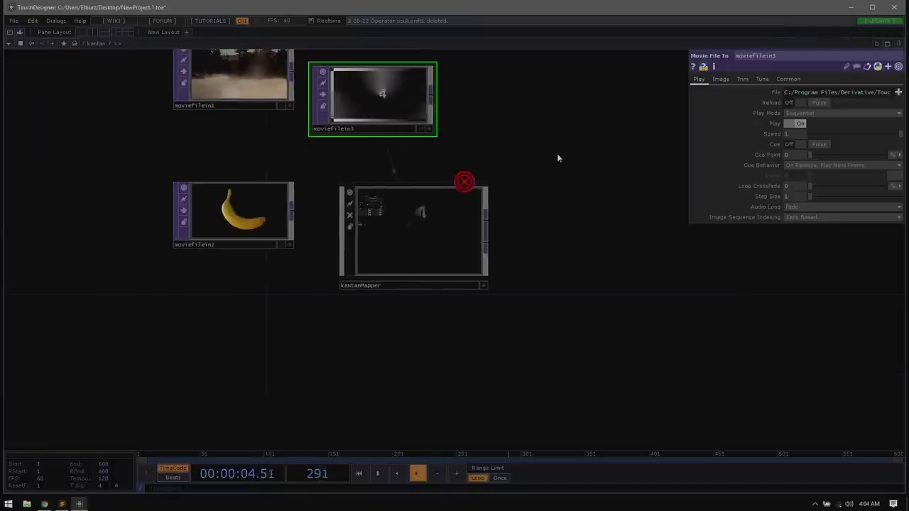
key("h")
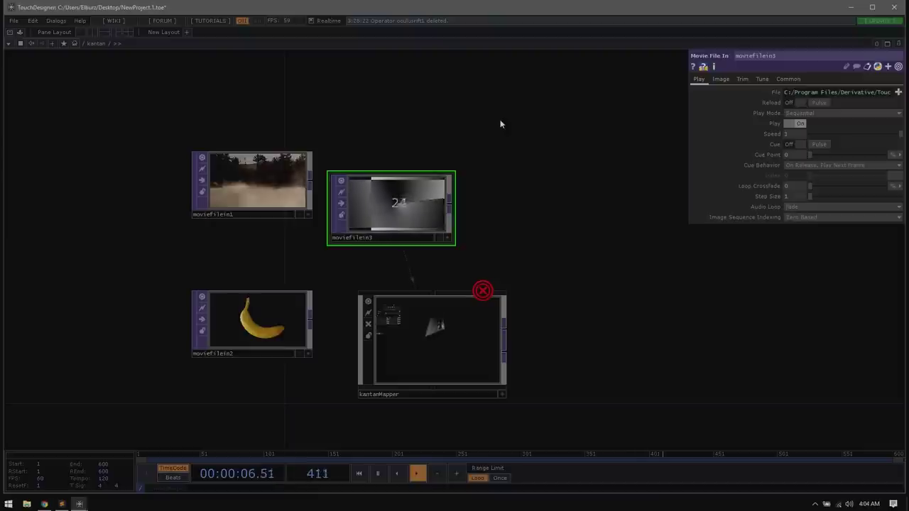
key("u")
key("i")
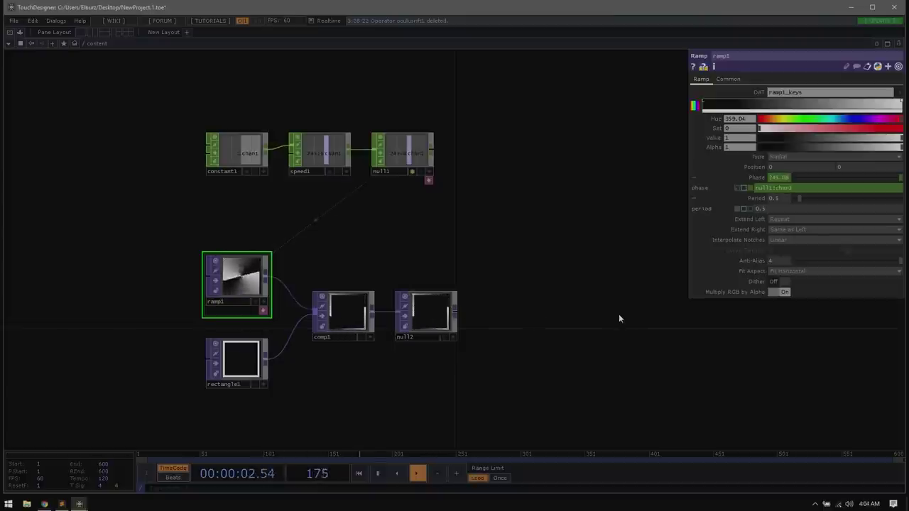
key("u")
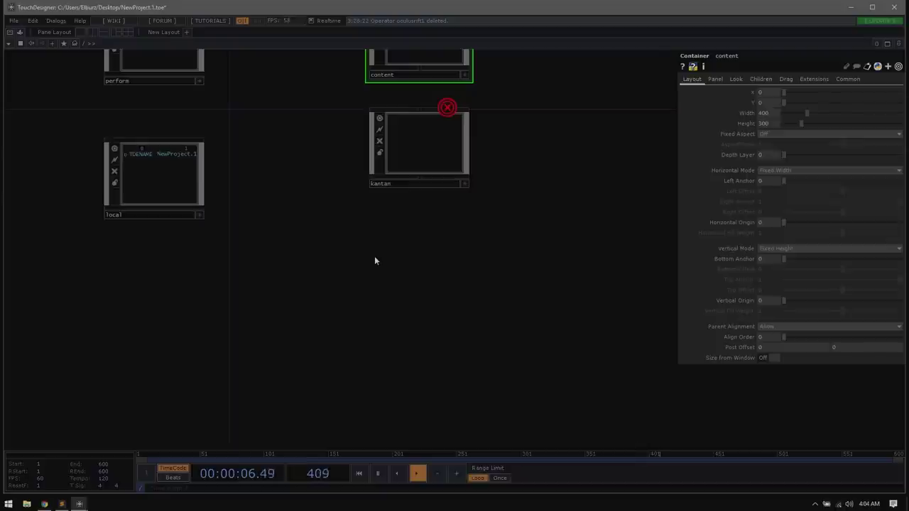
Step: Create a Container COMP in the root network and place it directly below the kantan container
key("Tab")
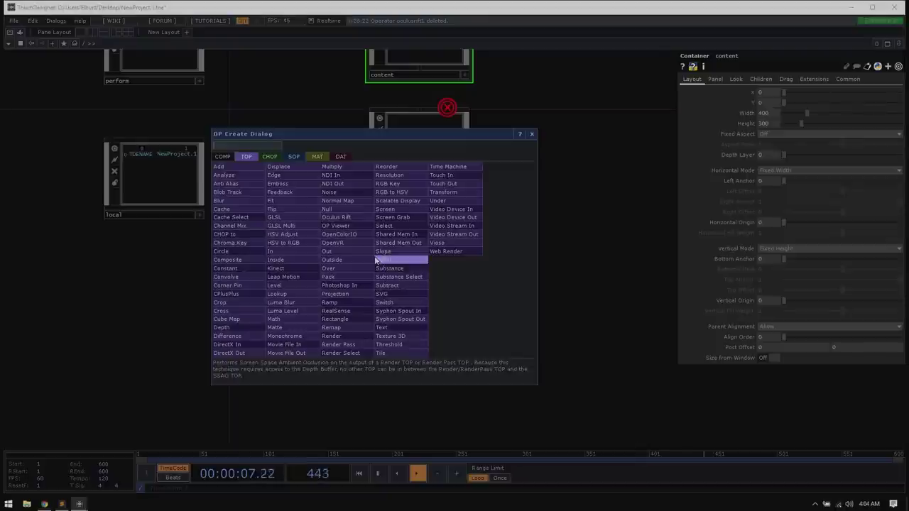
left_click(223, 157)
left_click(293, 180)
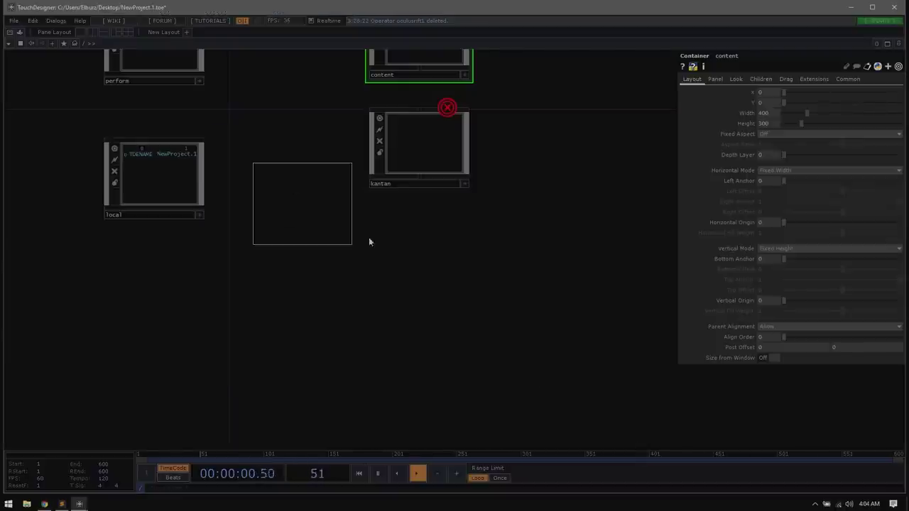
left_click(418, 257)
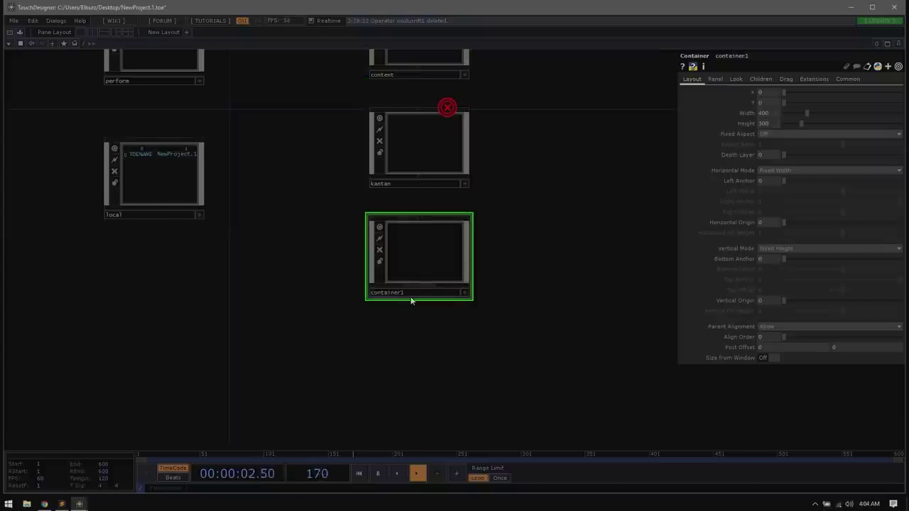
Step: Rename the new container below kantan as cams and go inside its network
left_click(393, 297)
type("cams")
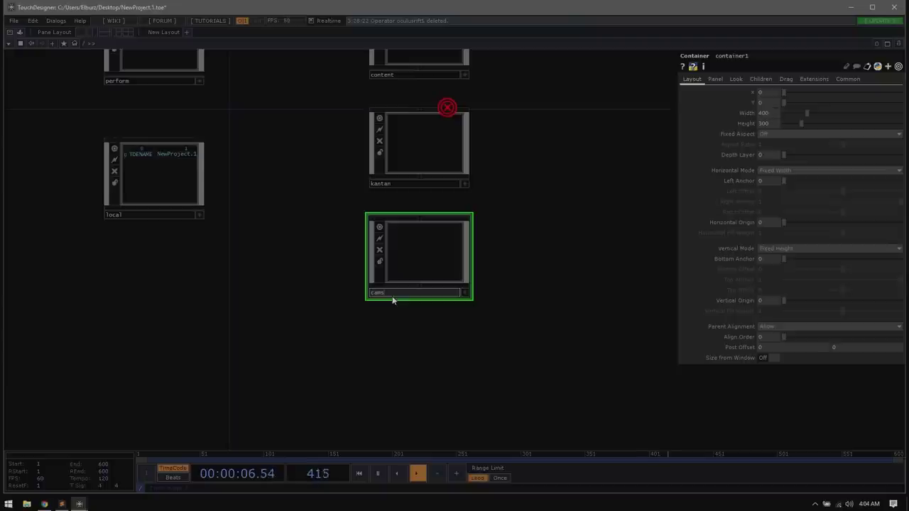
key("Return")
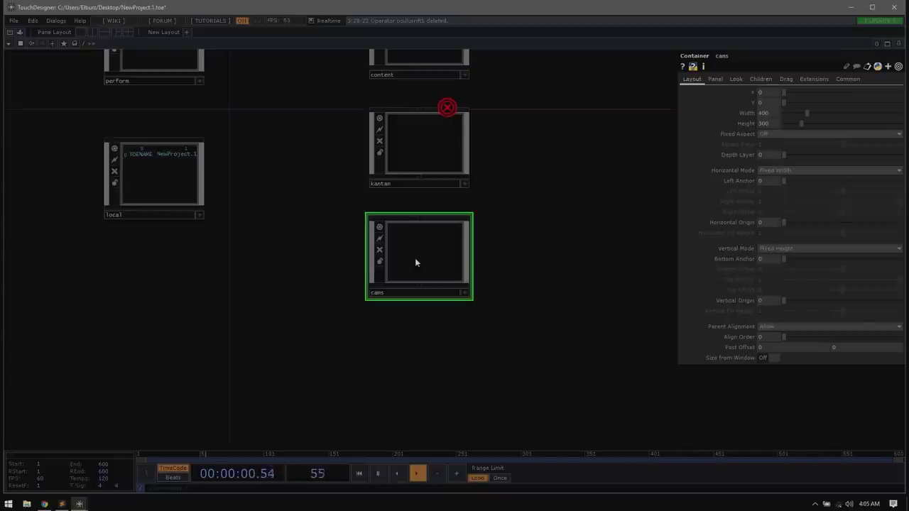
key("i")
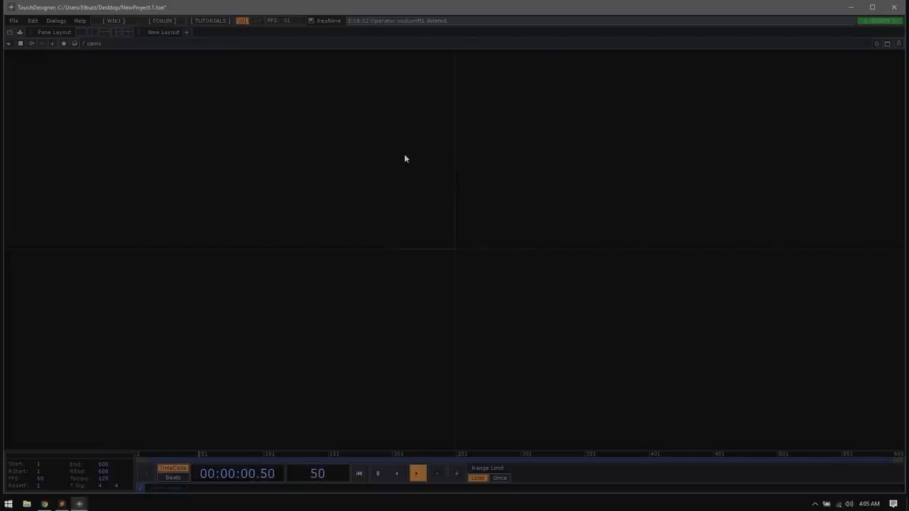
Step: Start saving the project under a new name, creating and opening a folder named workshop on the Desktop
key("ctrl+shift+s")
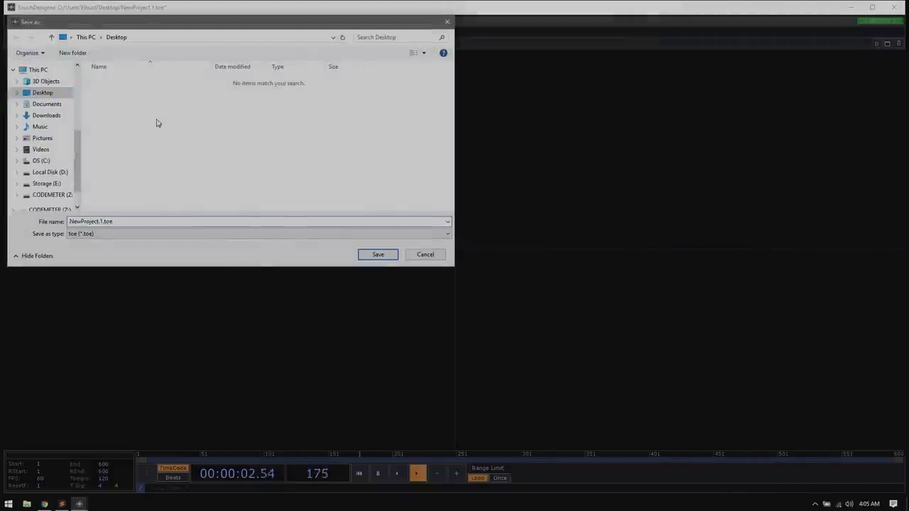
right_click(158, 123)
mouse_move(223, 241)
left_click(282, 240)
type("workshop")
key("Return")
key("Return")
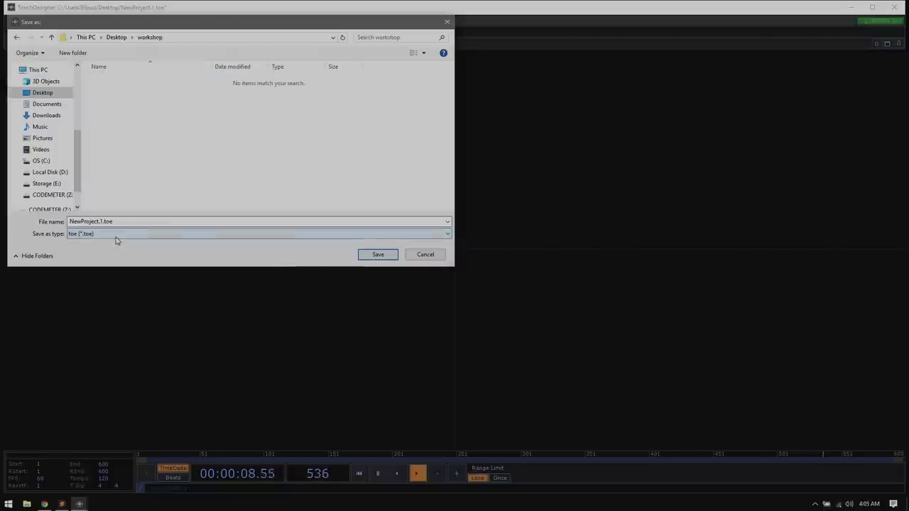
Step: Save the project as workshop in the new workshop folder
left_click(99, 222)
left_click(102, 221)
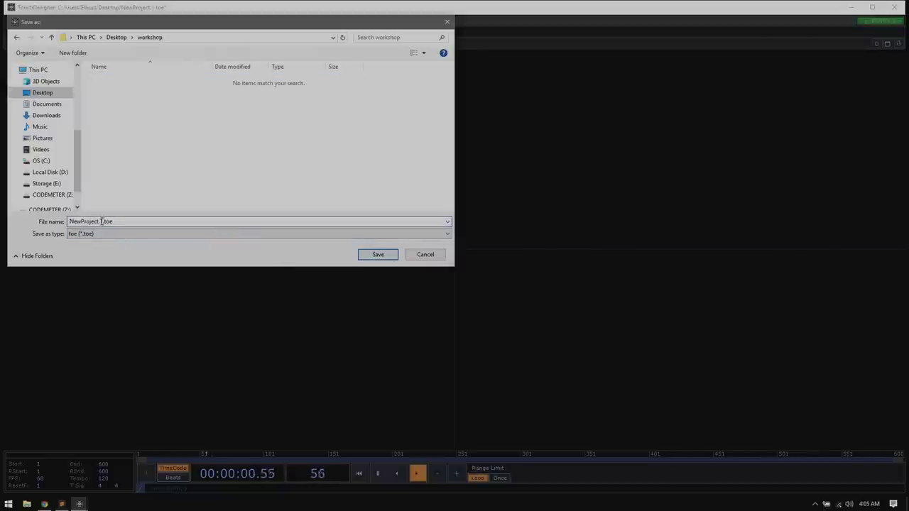
left_click_drag(104, 222, 69, 222)
type("workshop")
key("Return")
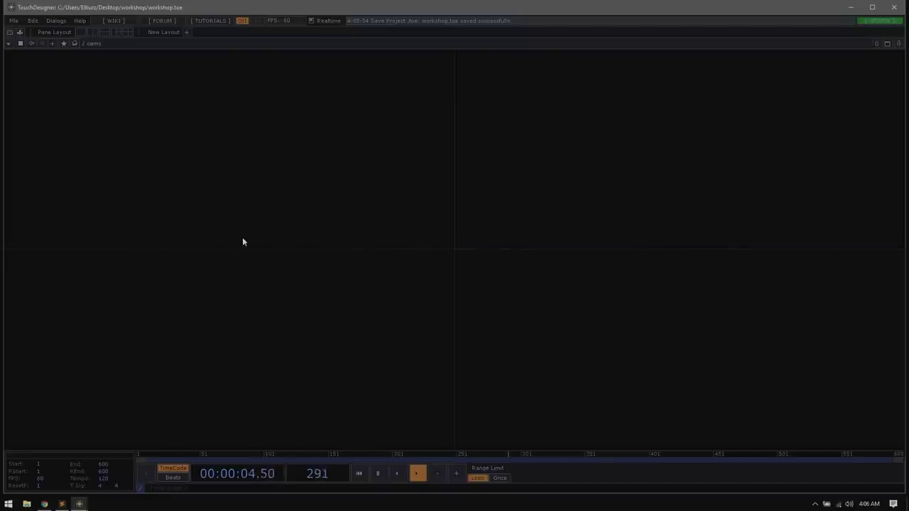
Step: Check the kantanMapper edit window inside the kantan container, close it, and return to the root network
key("u")
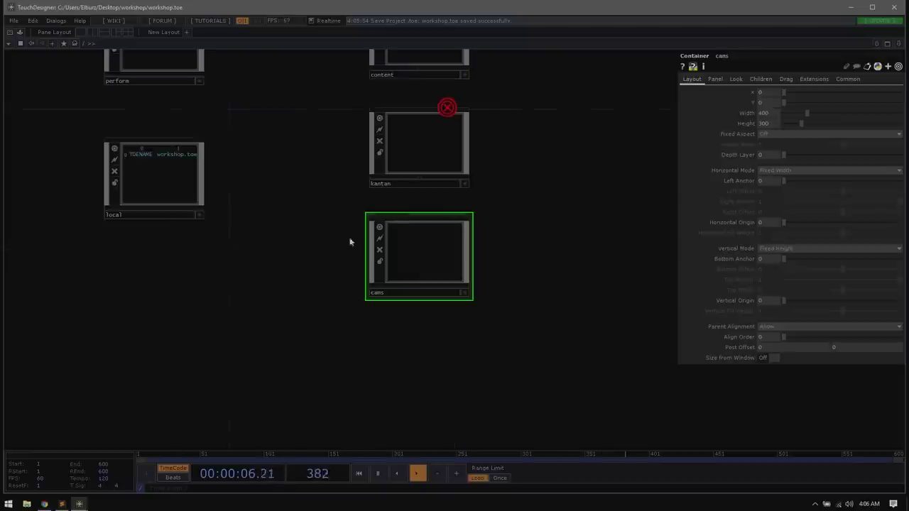
left_click(450, 138)
key("i")
left_click(498, 321)
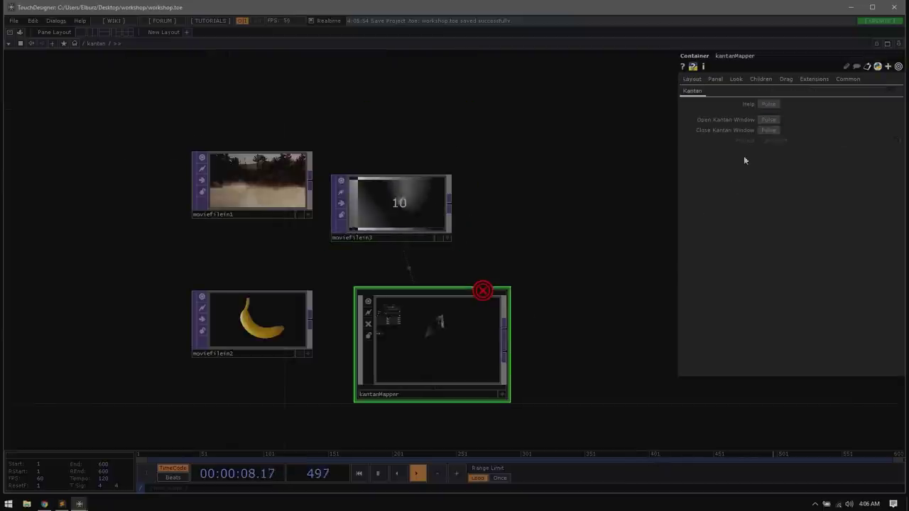
left_click(767, 119)
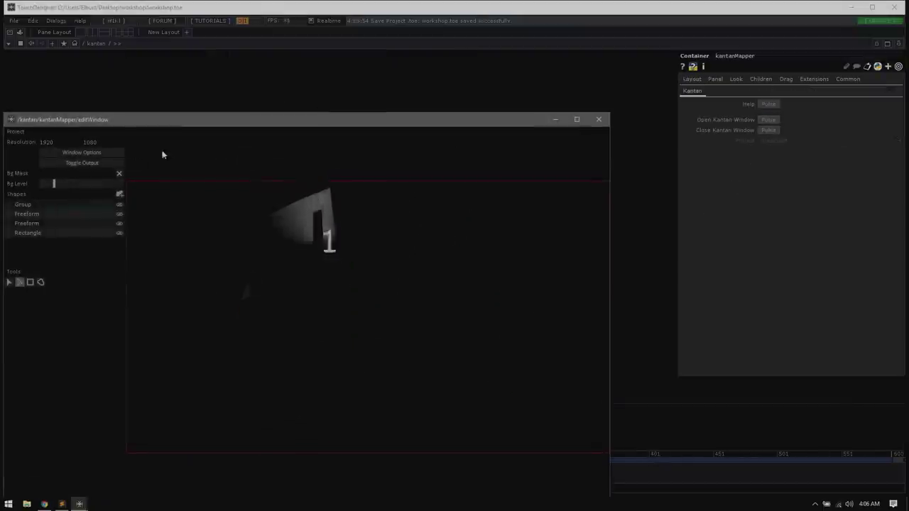
left_click(599, 119)
key("u")
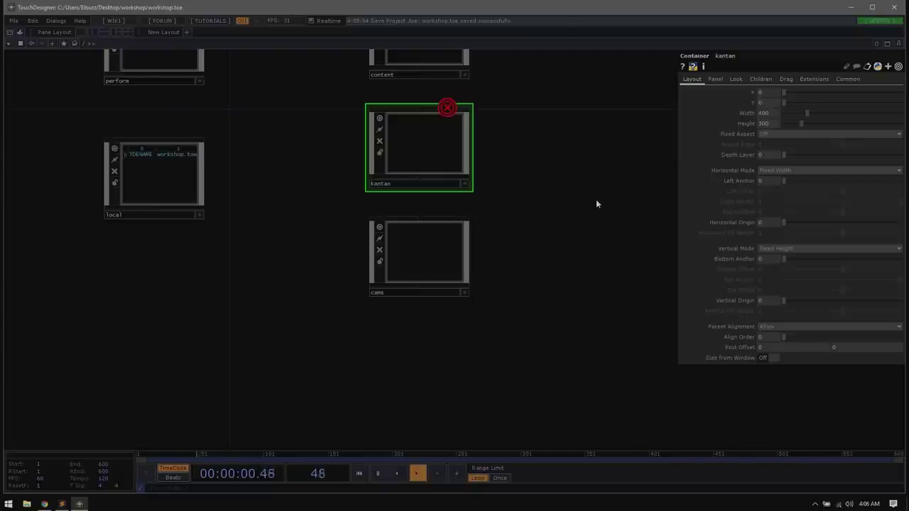
Step: Minimize TouchDesigner and launch Cinema 4D
left_click(852, 7)
left_click(9, 504)
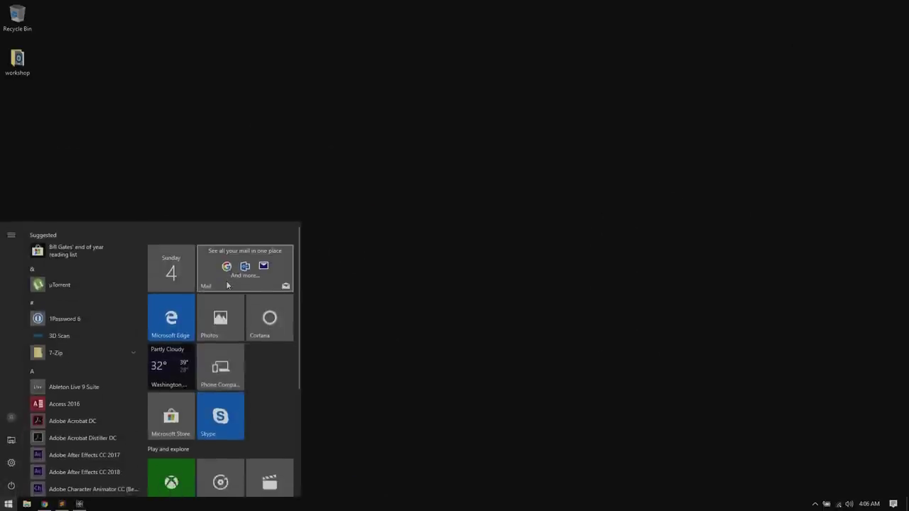
type("cinema")
key("Return")
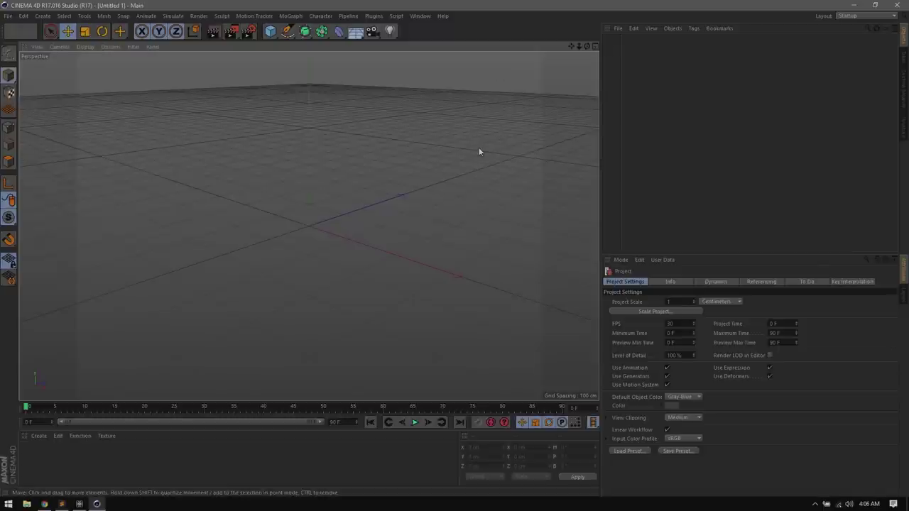
Step: Add a cube and set its size to 130 cm in X, 43 cm in Y and 43 cm in Z
left_click(270, 32)
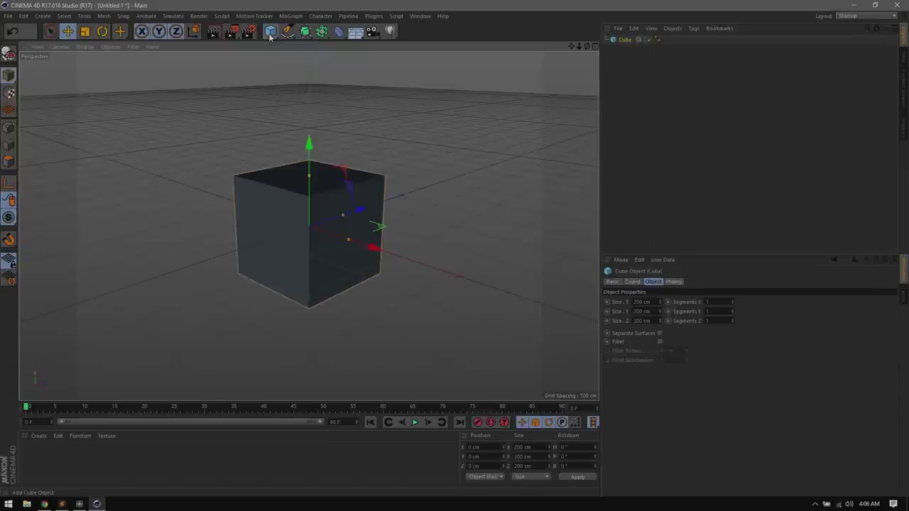
double_click(642, 302)
type("15")
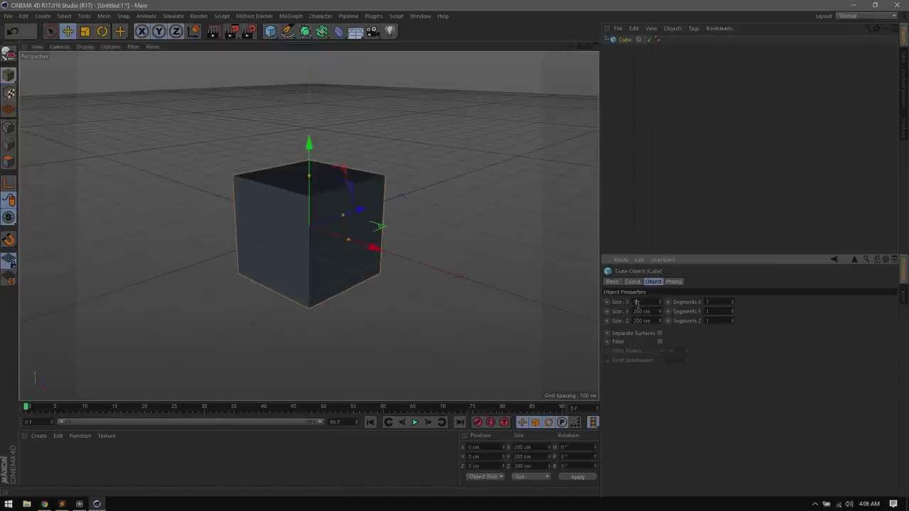
type("0")
key("Return")
double_click(637, 311)
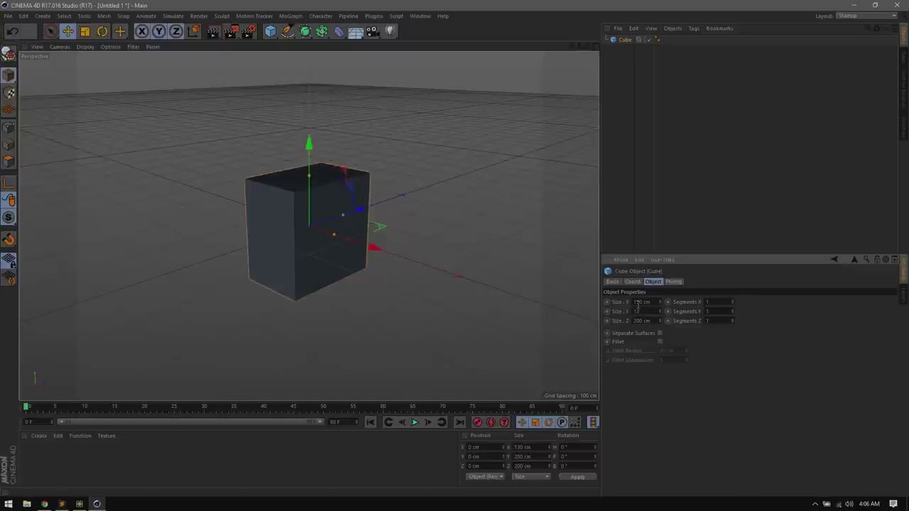
type("45")
key("Tab")
type("45")
key("Return")
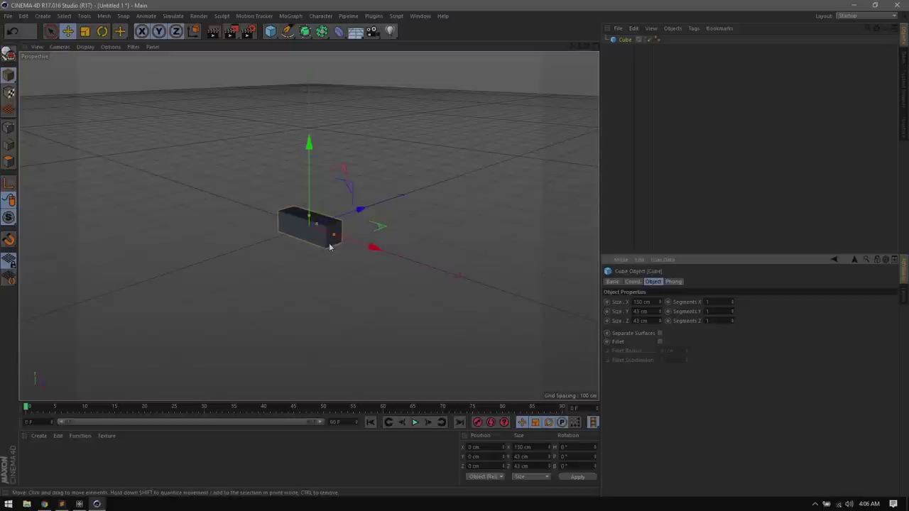
Step: Copy the elongated cube and paste two duplicates of it in place
scroll(282, 228, "down", 3)
scroll(292, 228, "up", 4)
scroll(296, 229, "down", 1)
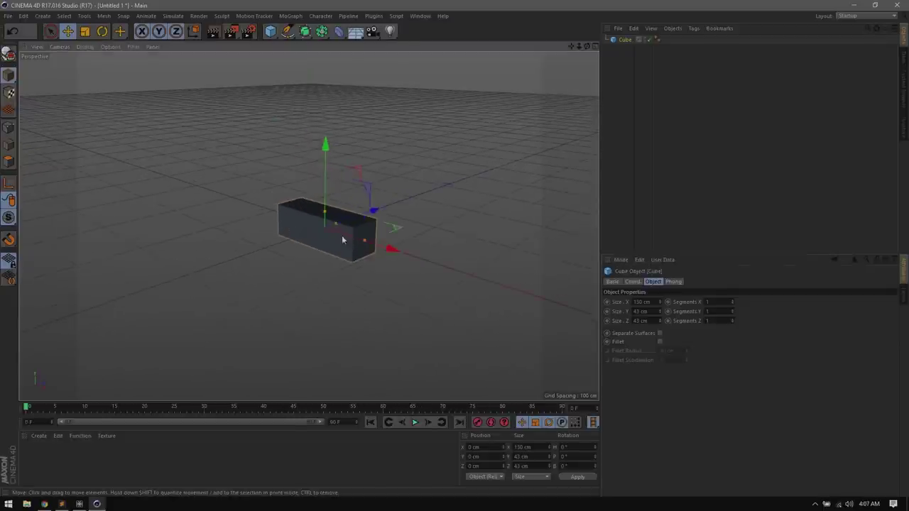
key("ctrl+c")
key("ctrl+v")
key("ctrl+v")
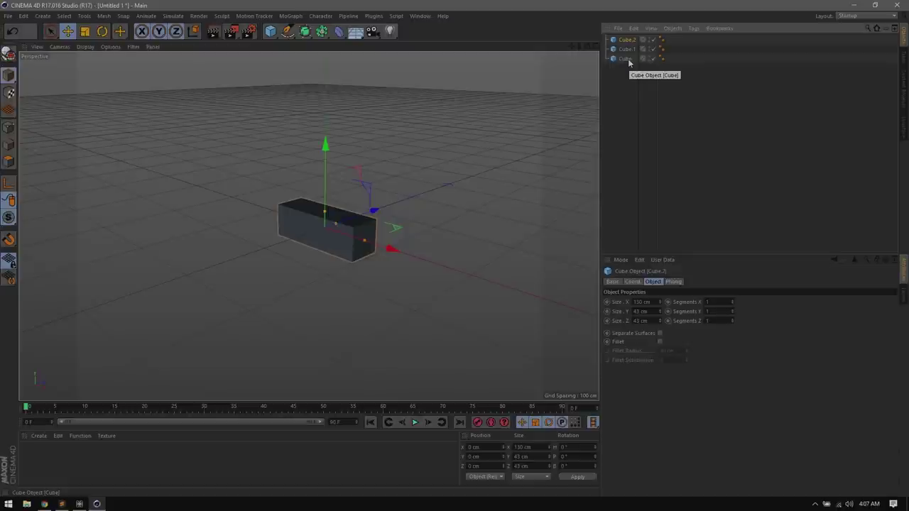
Step: Rotate Cube.1 to a bank angle of -90° so that it stands upright
left_click(626, 50)
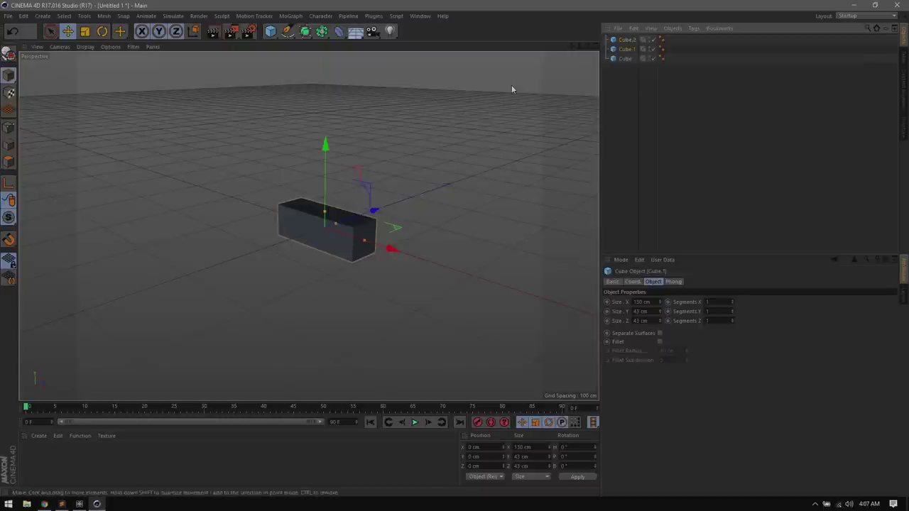
left_click(104, 31)
left_click_drag(357, 202, 228, 299)
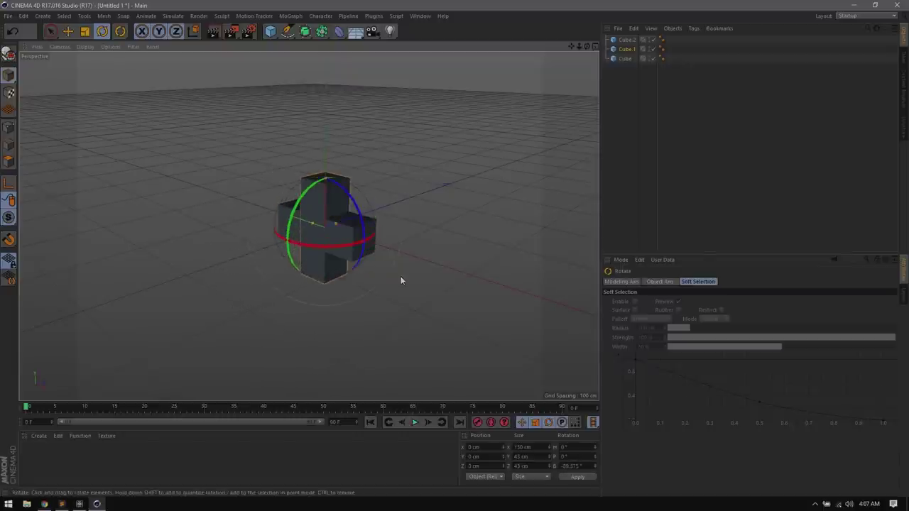
key("ctrl+z")
left_click_drag(375, 242, 310, 172)
Step: Rotate Cube.2 into a nearly upright position, to a bank angle of about -87°
left_click(627, 39)
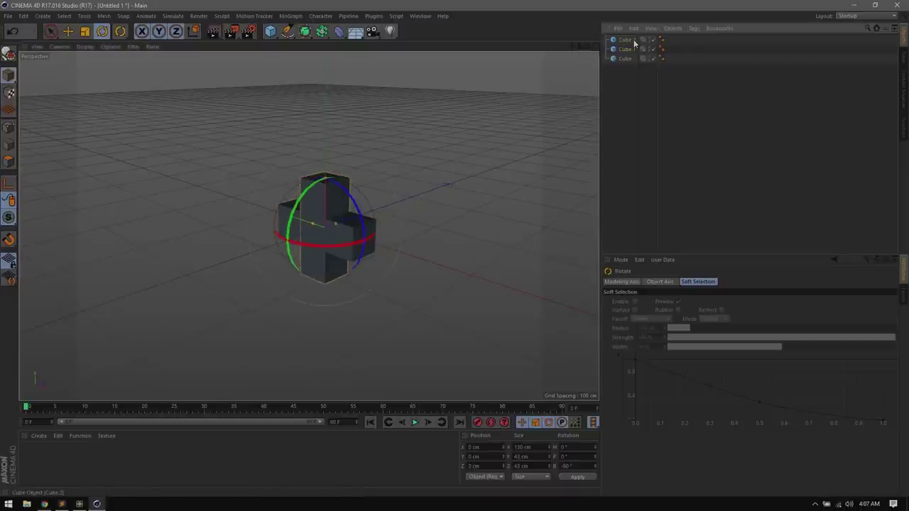
left_click_drag(366, 208, 336, 175)
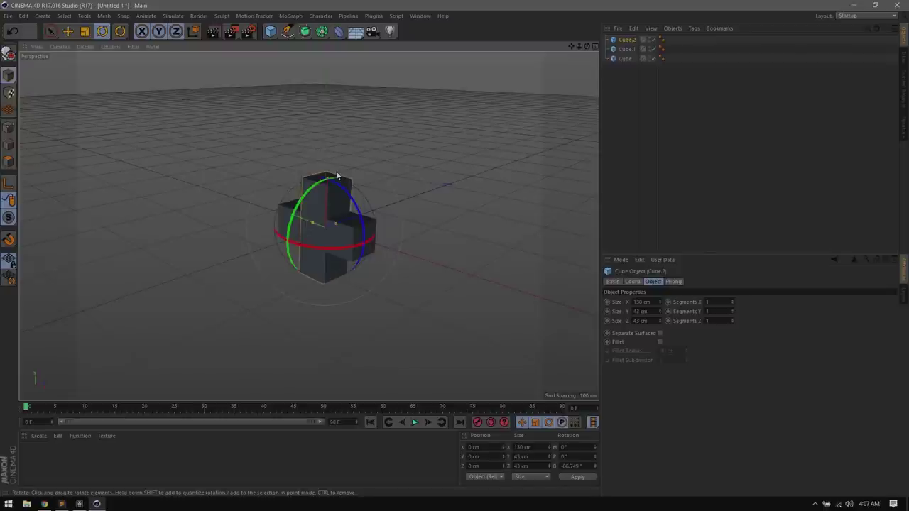
scroll(334, 203, "up", 3)
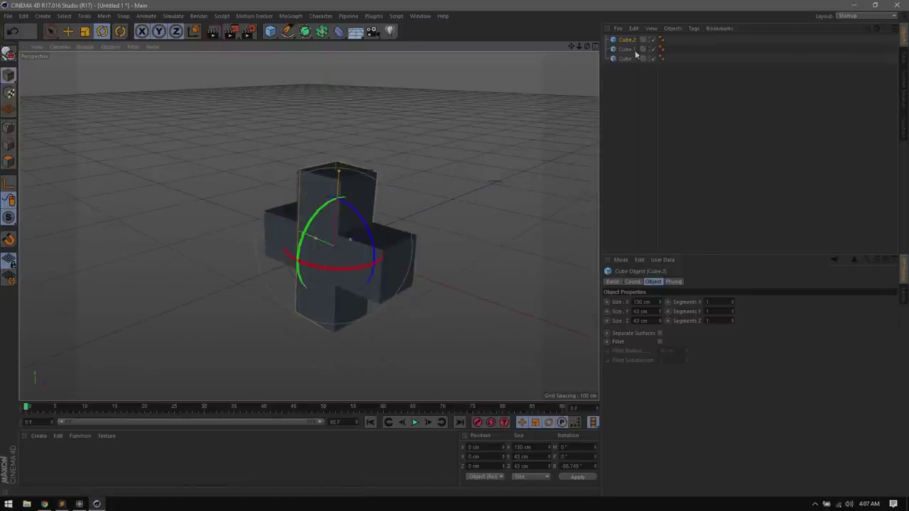
Step: Show all four views and move Cube.2 to the negative X end of the horizontal block, at X about -39 cm
left_click(594, 46)
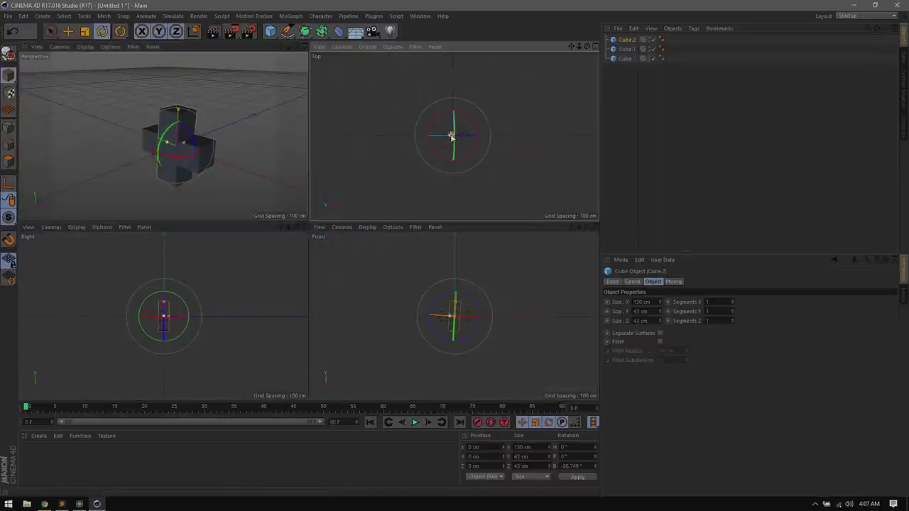
scroll(462, 142, "up", 5)
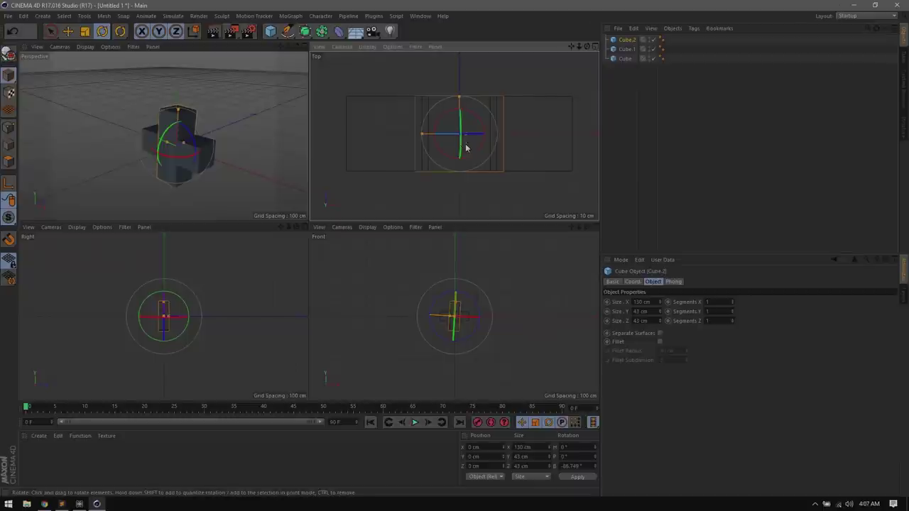
left_click(67, 30)
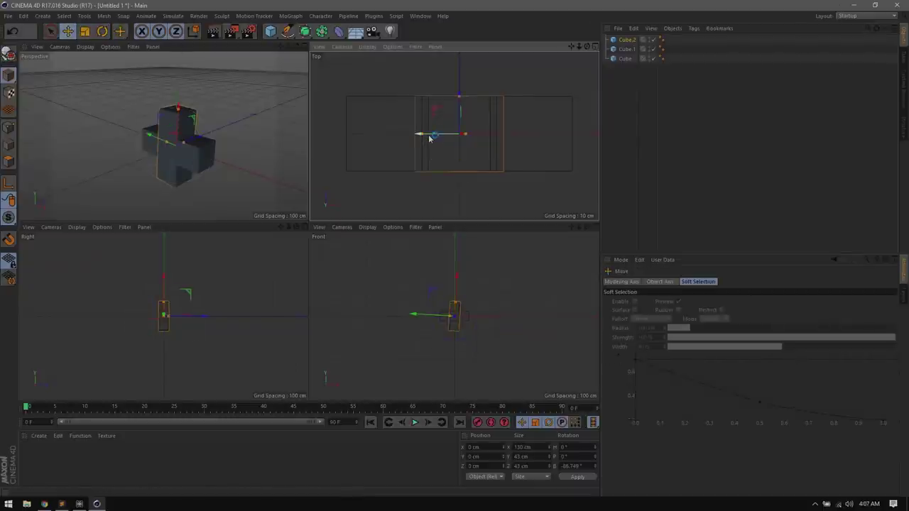
left_click_drag(429, 136, 361, 133)
Step: Move Cube.1 to the positive X end of the horizontal block, at X about 43 cm
left_click(501, 150)
left_click(503, 153)
left_click_drag(431, 138, 461, 141)
key("ctrl+z")
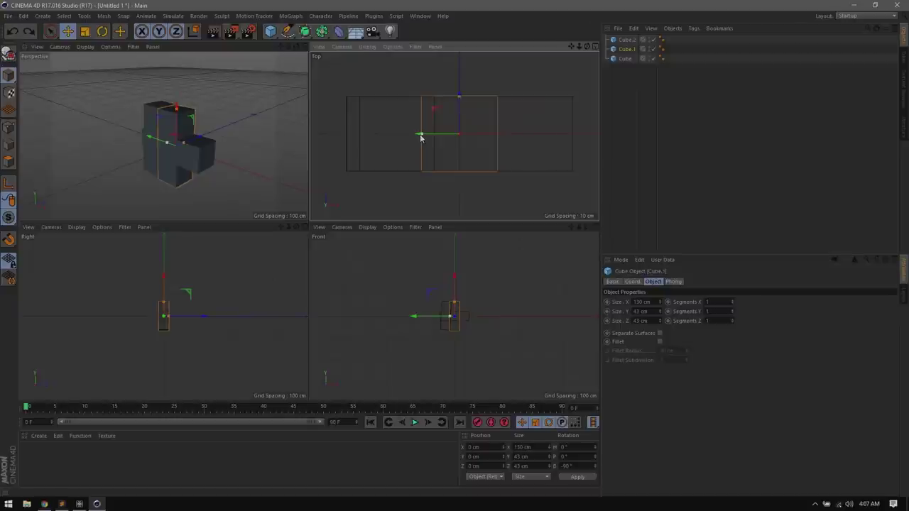
left_click_drag(418, 136, 495, 139)
Step: Set Cube.2's bank rotation to -90° and align it flush with the negative X end of the horizontal block
left_click(429, 142)
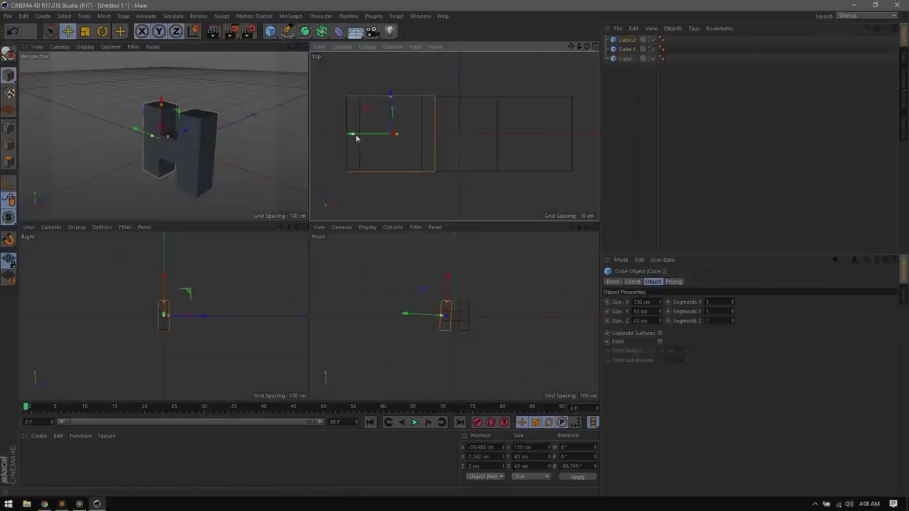
left_click_drag(376, 139, 376, 140)
scroll(444, 323, "up", 5)
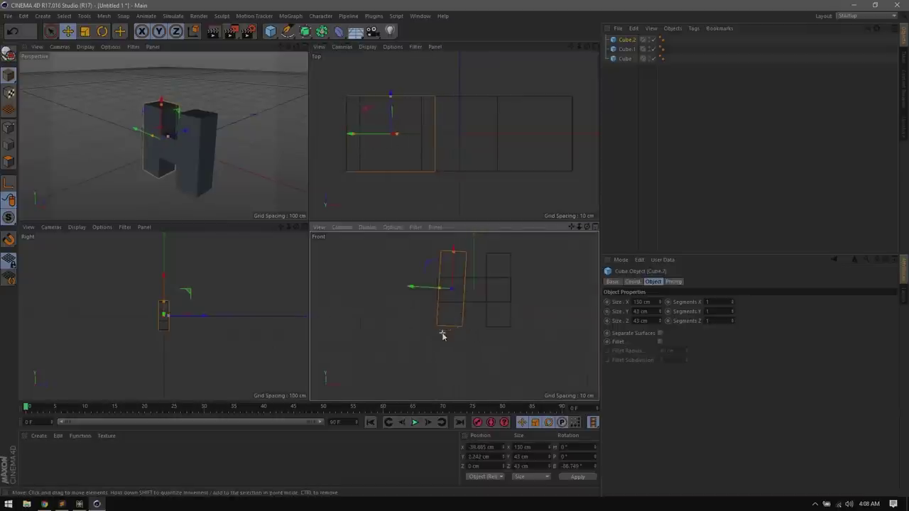
left_click(633, 282)
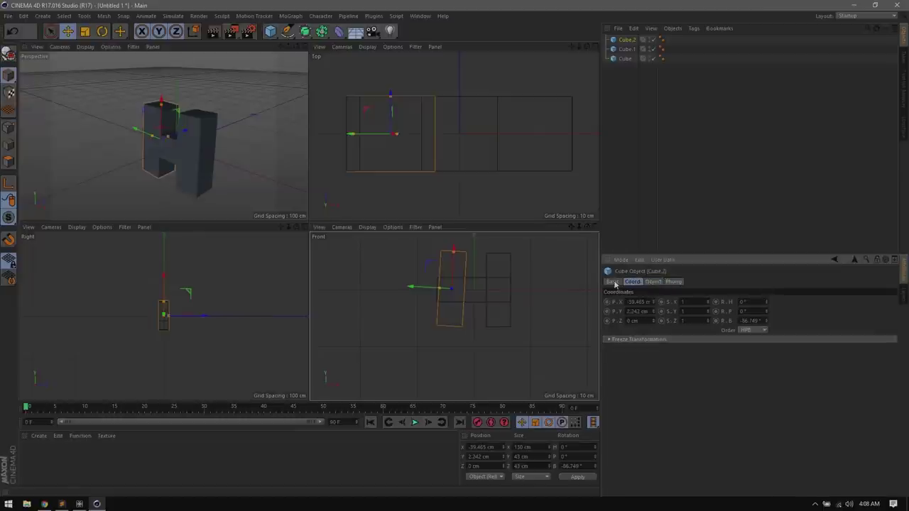
double_click(753, 321)
type("9")
type("-90")
key("Return")
left_click_drag(358, 136, 350, 140)
Step: Raise the horizontal block until it rests on top of the two uprights as an arch, and deselect everything
left_click(477, 287)
left_click_drag(477, 260, 474, 206)
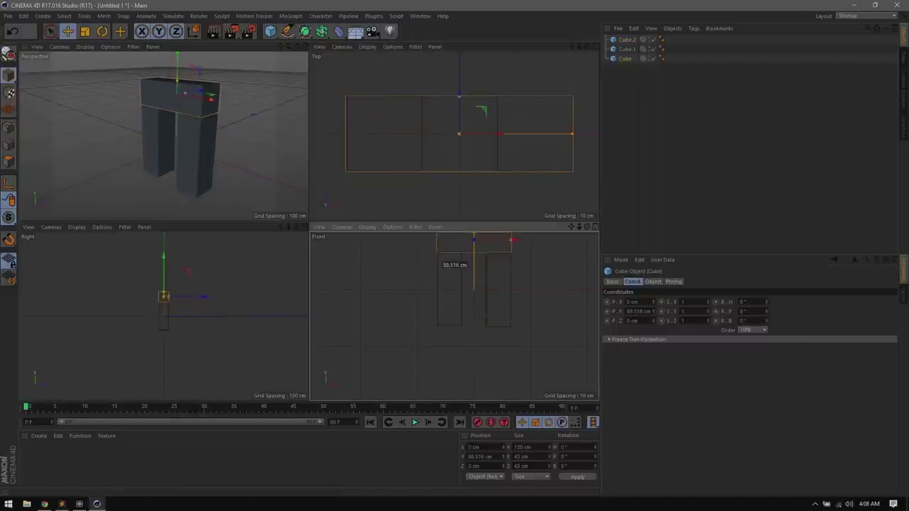
left_click(682, 110)
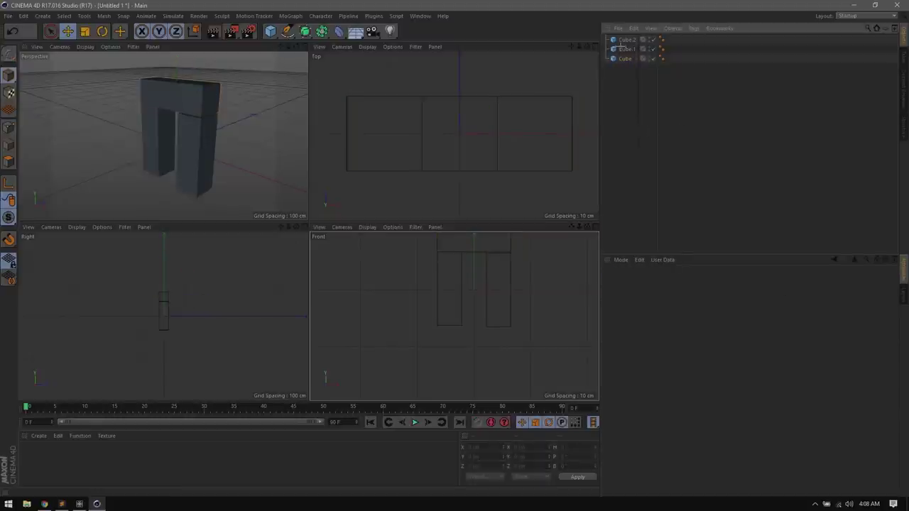
left_click(509, 264)
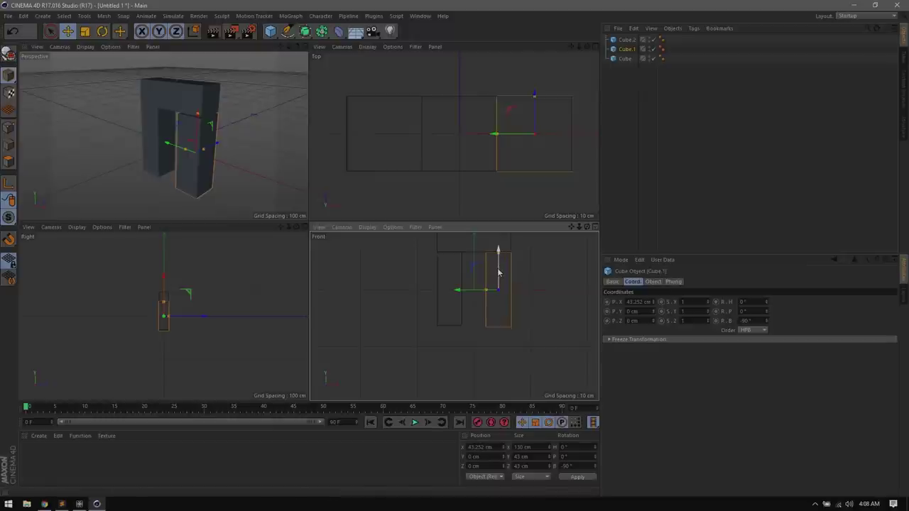
left_click(554, 285)
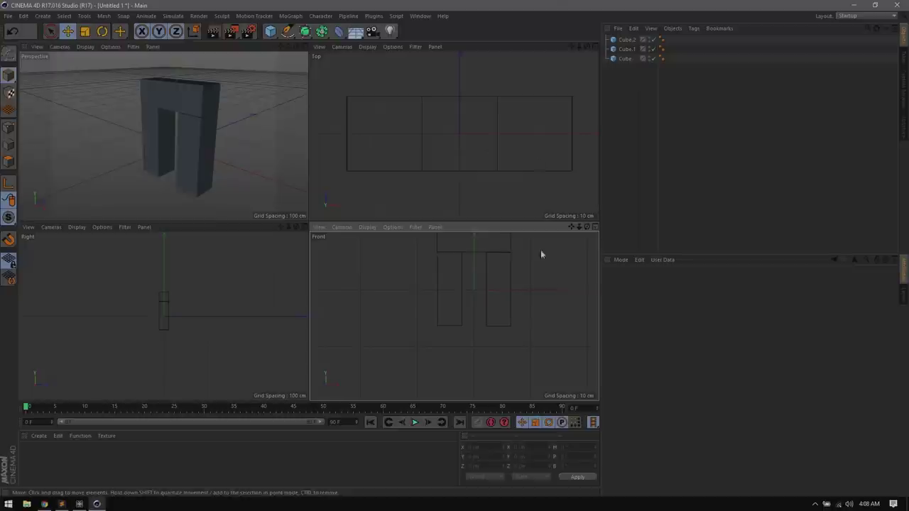
Step: Make all three cubes of the arch editable
key("ctrl+a")
right_click(630, 41)
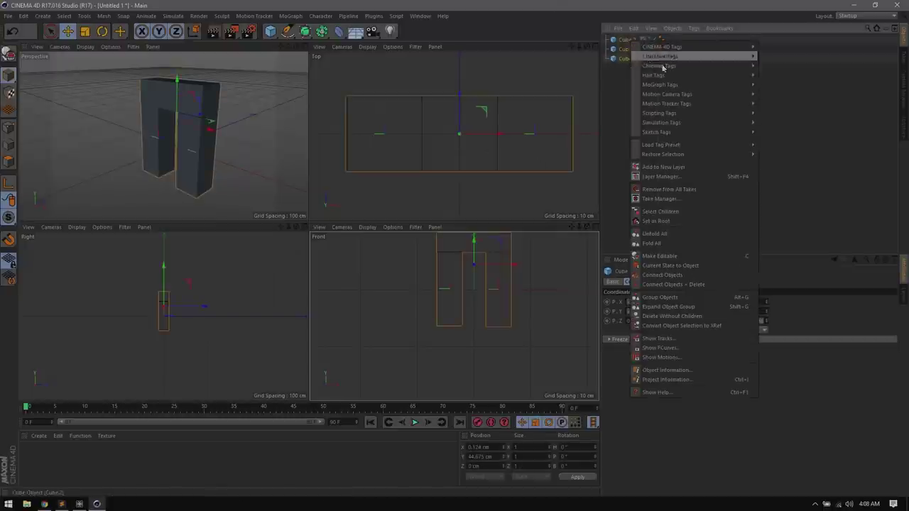
left_click(670, 257)
Step: Connect the three cubes into one polygon object and delete the original cubes
right_click(625, 47)
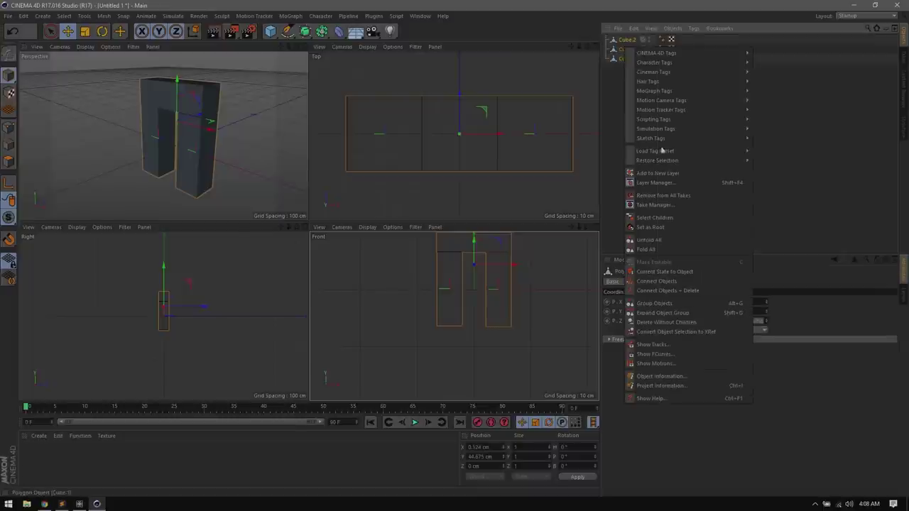
left_click(657, 273)
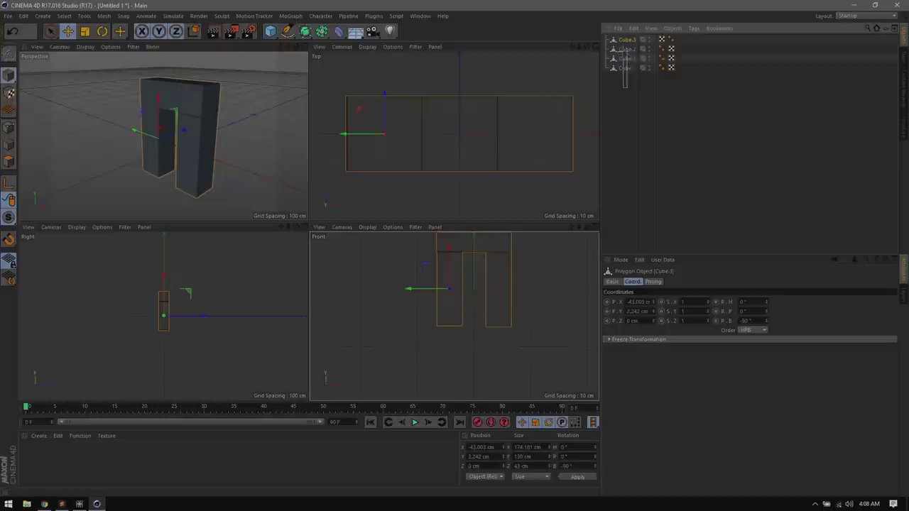
key("Delete")
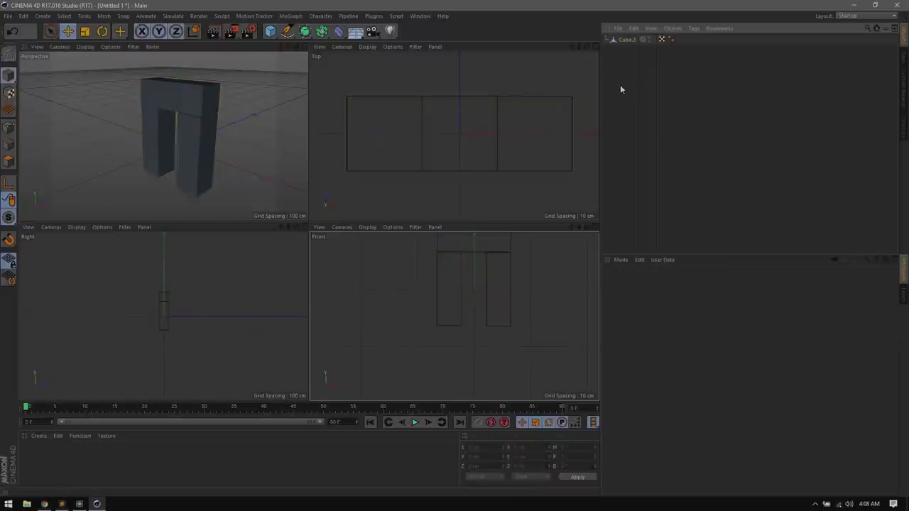
Step: Create a new material and apply it to the combined arch object in the enlarged perspective view
middle_click(302, 53)
left_click_drag(301, 91, 285, 209, "alt")
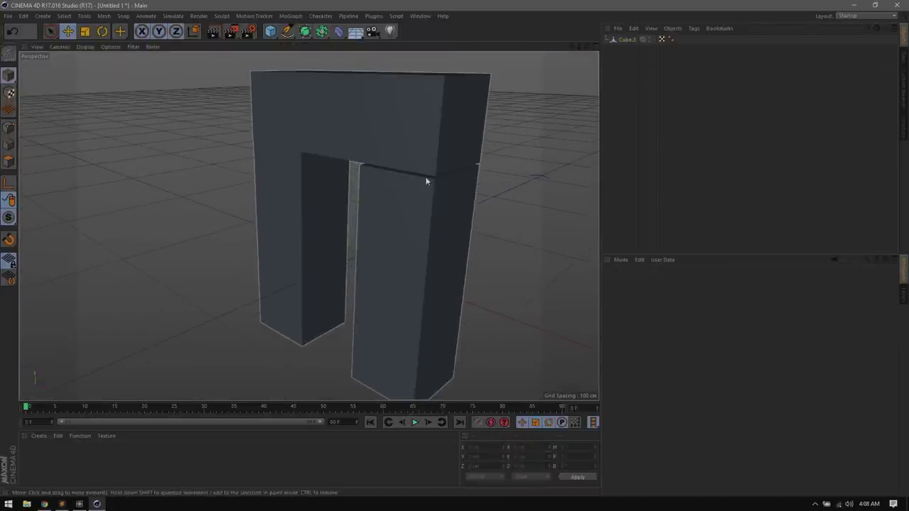
mouse_move(587, 46)
left_mouse_down()
mouse_move(497, 107)
mouse_move(441, 99)
mouse_move(490, 107)
mouse_move(447, 96)
mouse_move(599, 49)
left_mouse_up()
left_click(628, 39)
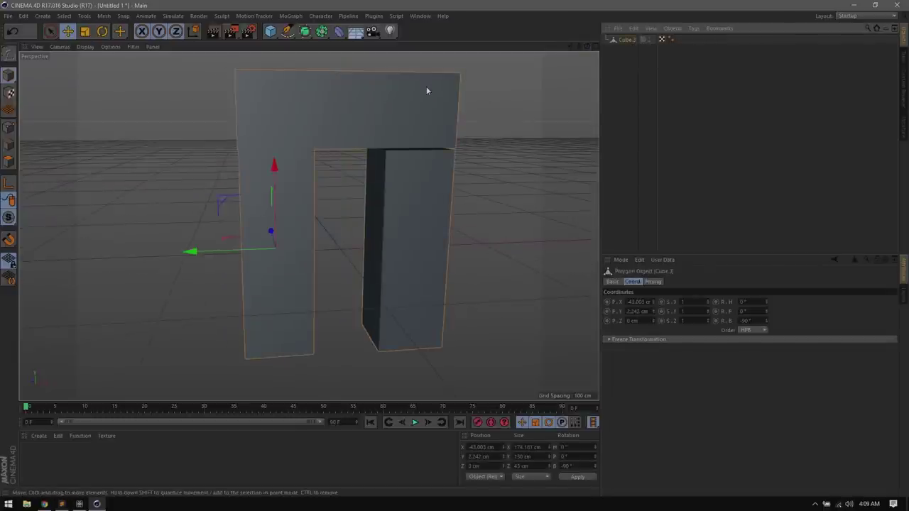
double_click(82, 464)
left_click_drag(30, 453, 296, 140)
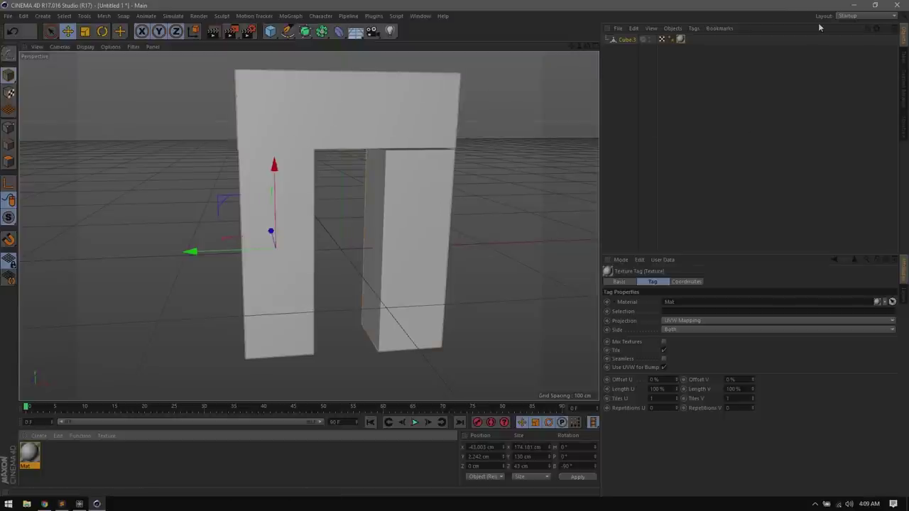
Step: Switch to the BP UV Edit layout and run the BodyPaint 3D Setup Wizard on the arch with Optimal Cubic Mapping and Single Material Mode
left_click(858, 20)
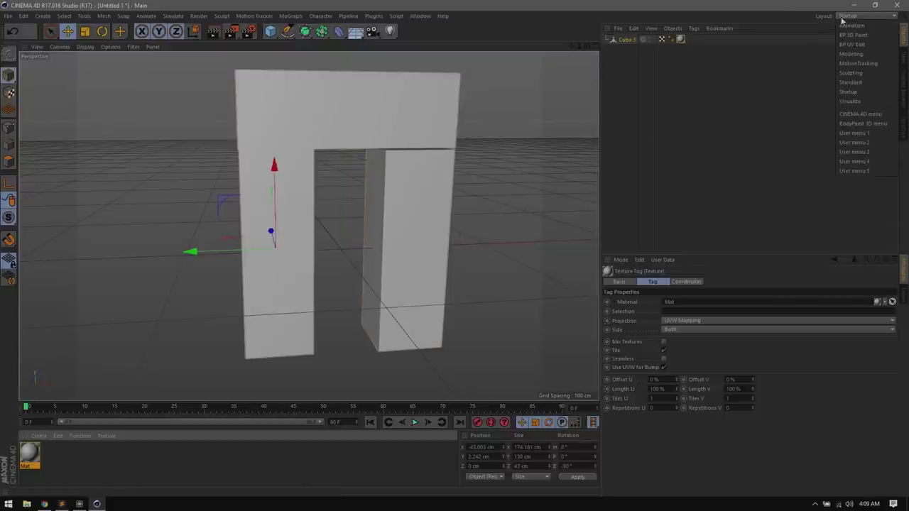
left_click(844, 44)
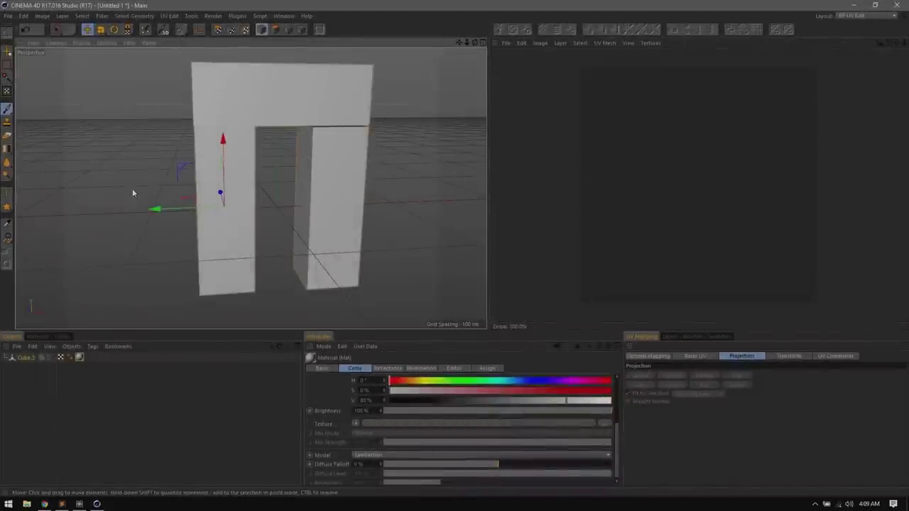
left_click(145, 29)
left_click(209, 153)
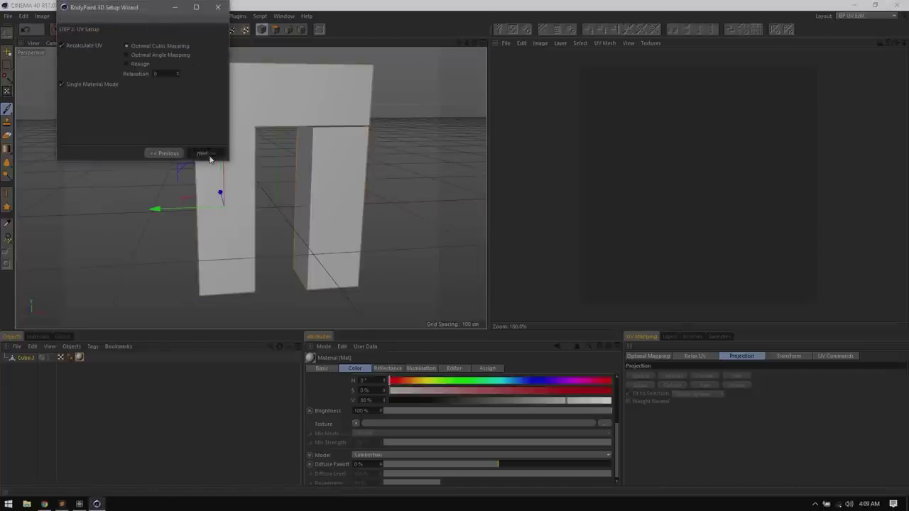
left_click(208, 153)
left_click(208, 154)
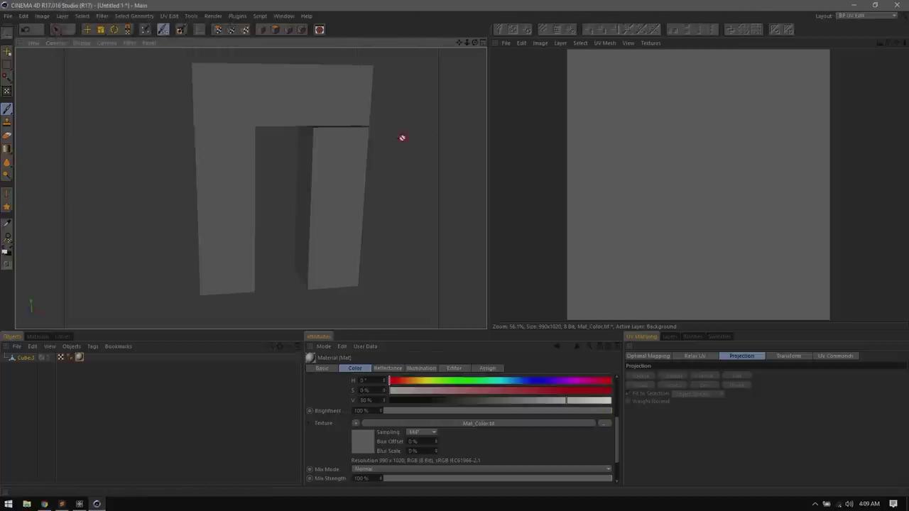
Step: Switch to UV polygon editing so the arch's UV mesh is displayed over its texture
left_click(7, 110)
left_click(218, 30)
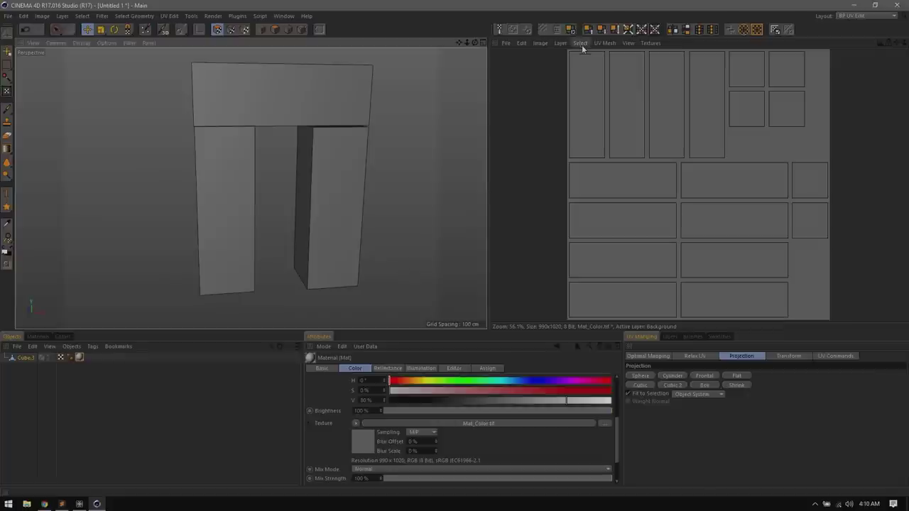
Step: Try a Box projection on the arch's UV layout
left_click(605, 43)
mouse_move(560, 43)
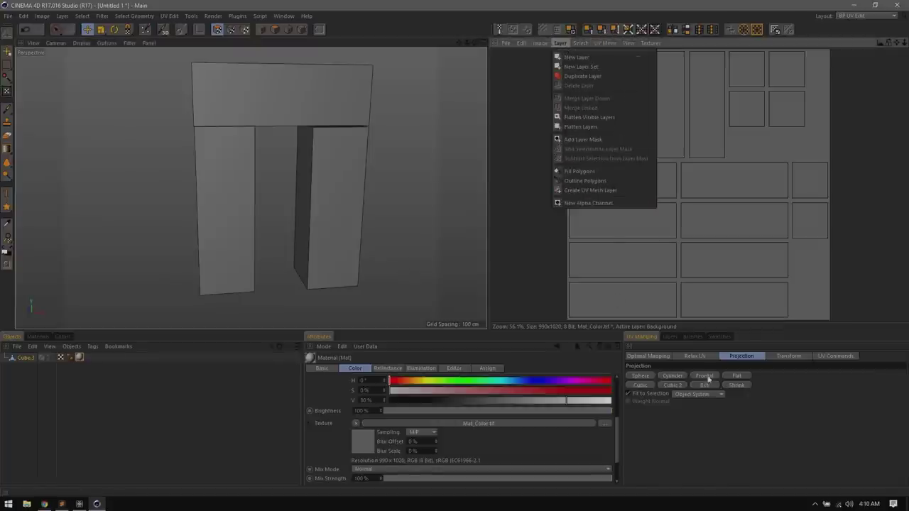
left_click(685, 363)
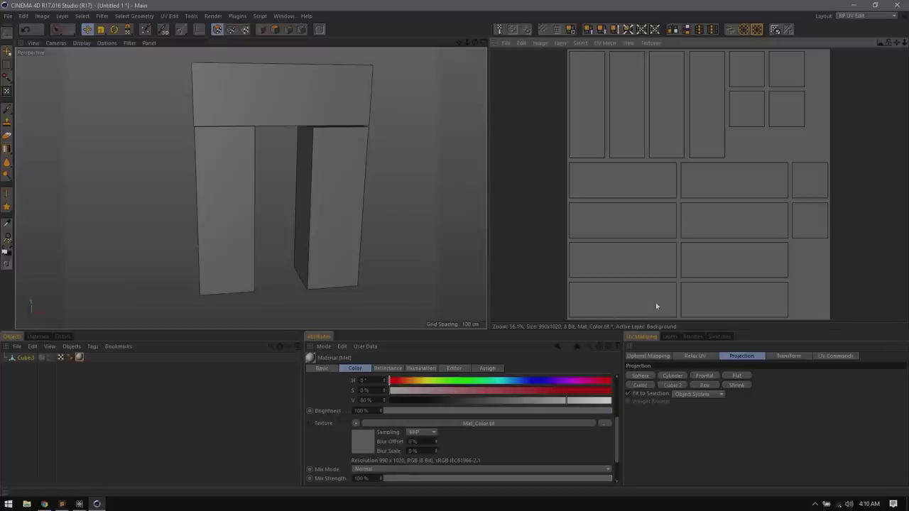
left_click(704, 385)
Step: Hide the Background layer of the Mat_Color texture
left_click(677, 337)
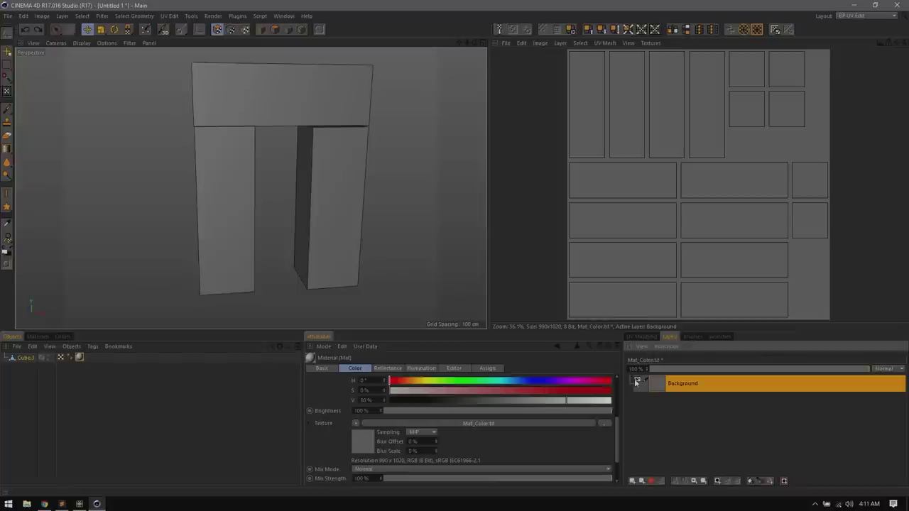
left_click(637, 382)
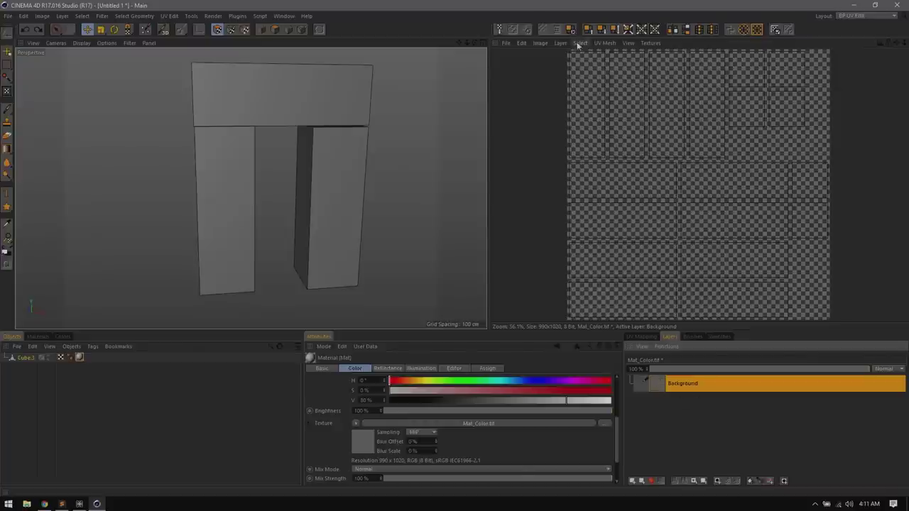
left_click(615, 44)
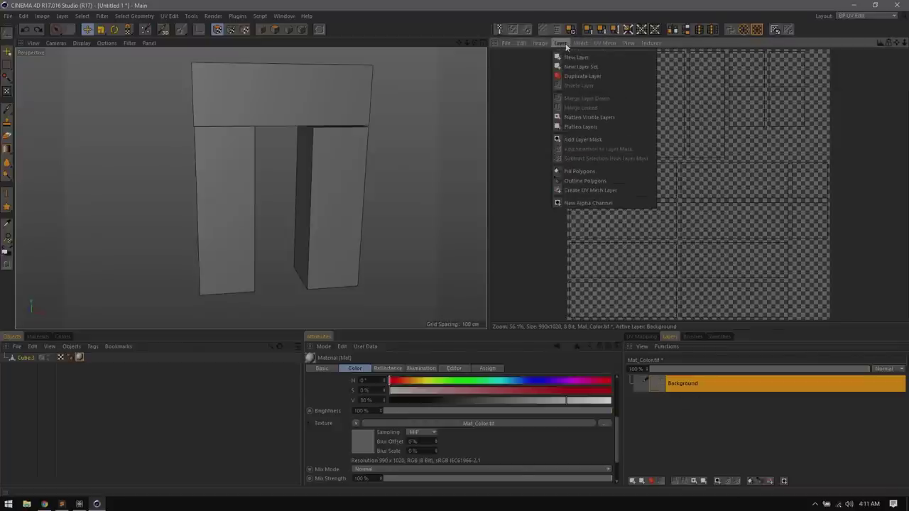
key("Escape")
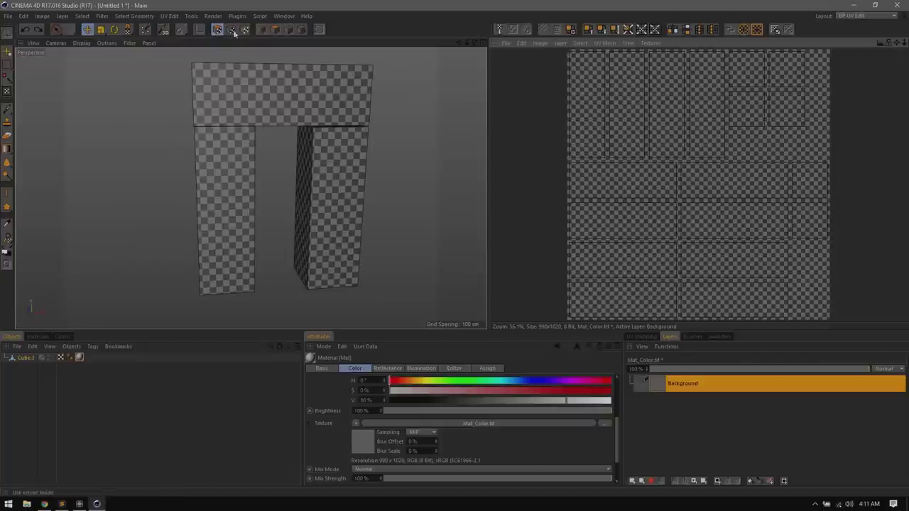
Step: Create a UV mesh layer from all of the arch's polygons and add a new empty layer above it
left_click(248, 122)
key("ctrl+a")
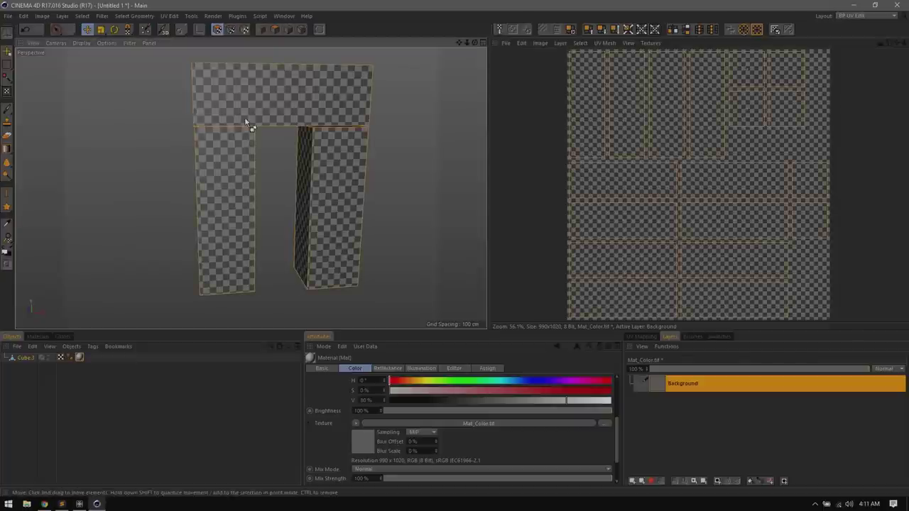
left_click(550, 43)
left_click(594, 190)
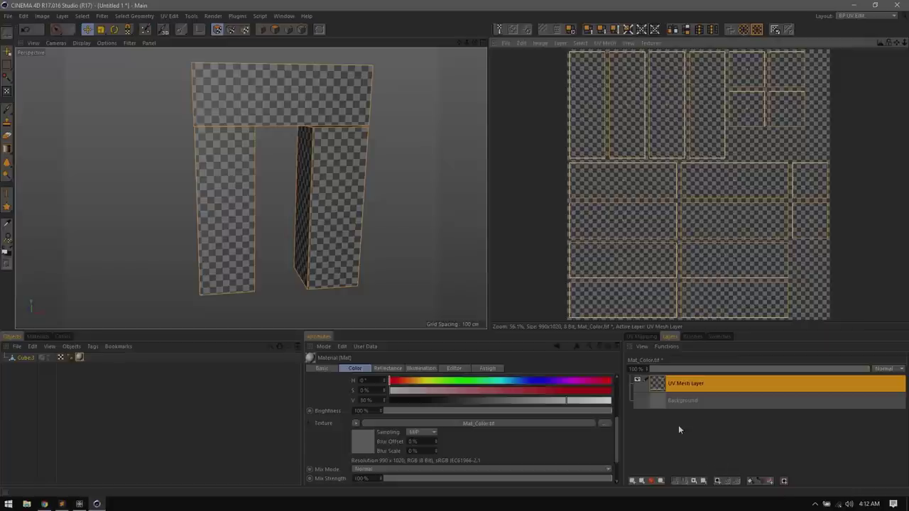
right_click(702, 382)
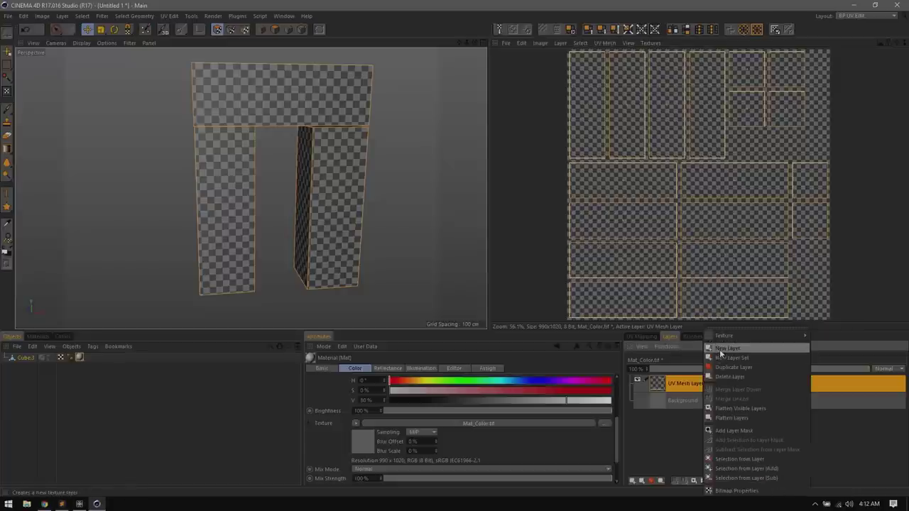
left_click(720, 349)
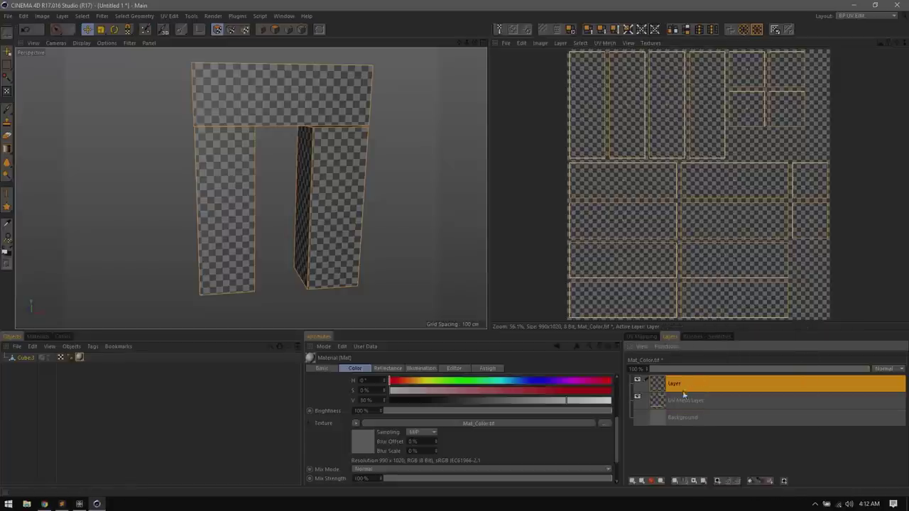
Step: Brush the numbers 1 and 2 onto the horizontal block's end and front faces, with a dot in an upper corner of each face
left_click(7, 110)
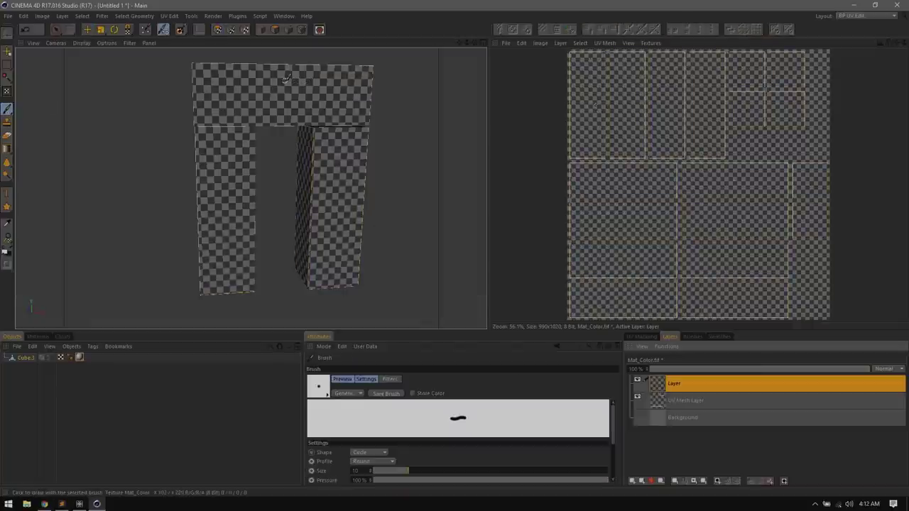
left_click_drag(478, 41, 262, 70)
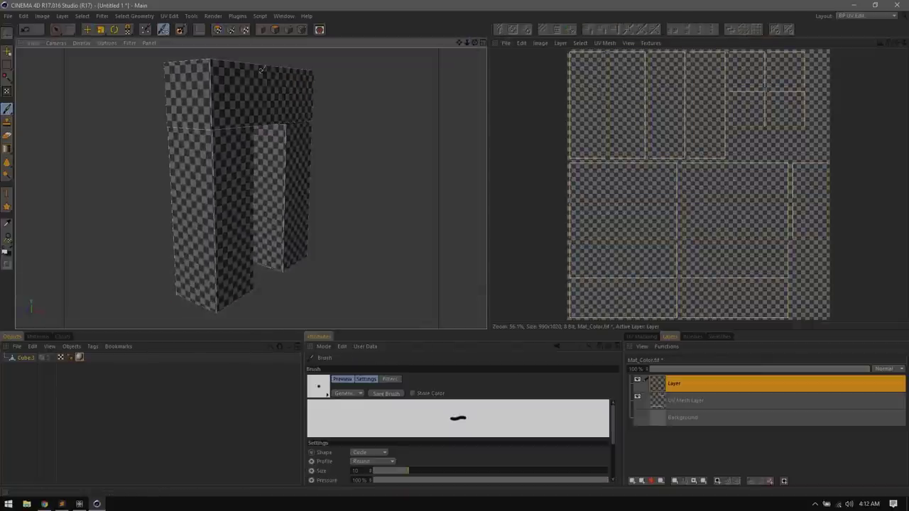
mouse_move(174, 87)
left_mouse_down()
mouse_move(193, 76)
mouse_move(194, 100)
mouse_move(181, 112)
mouse_move(201, 108)
left_mouse_up()
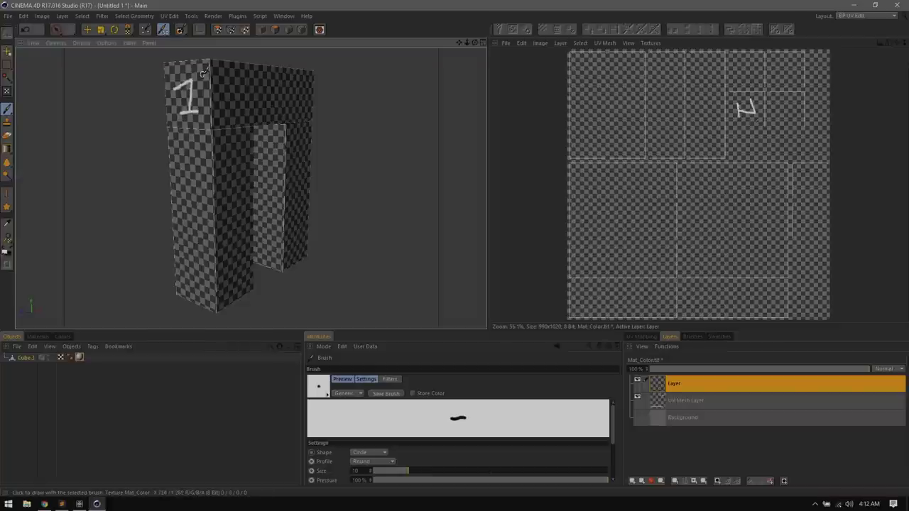
mouse_move(482, 44)
left_mouse_down()
mouse_move(249, 187)
mouse_move(264, 86)
mouse_move(302, 112)
left_mouse_up()
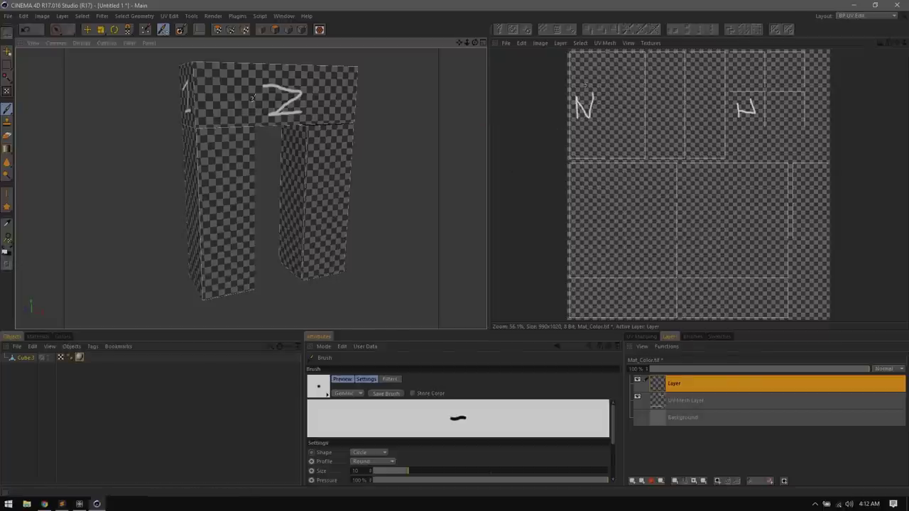
left_click_drag(475, 42, 214, 128)
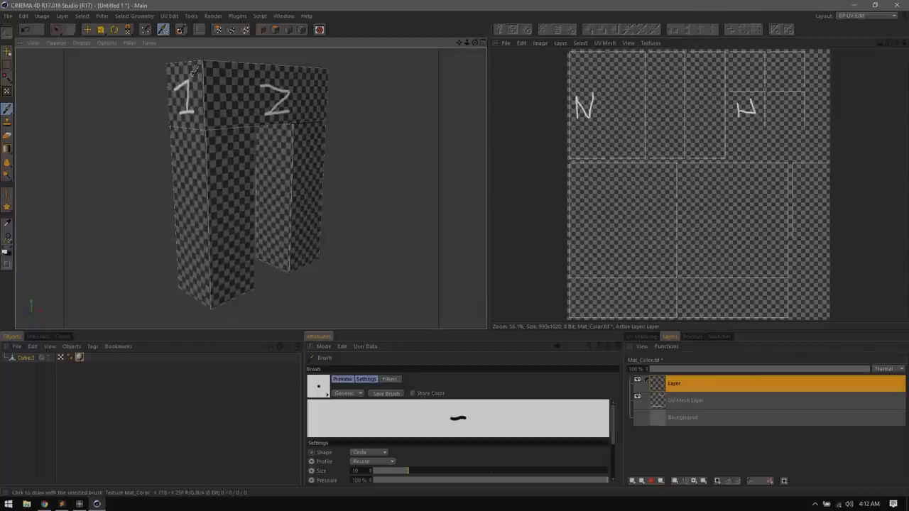
left_click_drag(199, 68, 199, 69)
left_click(197, 69)
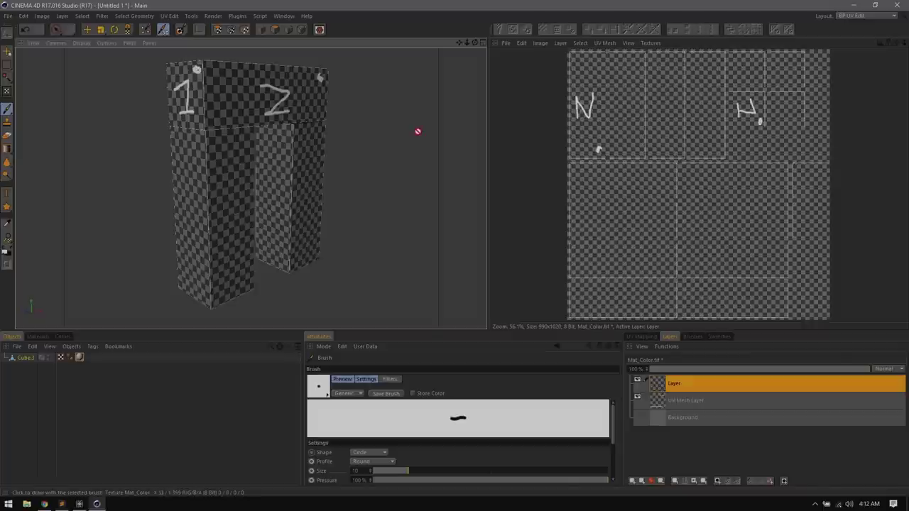
Step: Brush the number 3 onto the horizontal block's opposite end face and dot its upper corner
left_click_drag(478, 46, 474, 47)
left_click_drag(322, 65, 331, 97)
mouse_move(320, 63)
left_mouse_down()
mouse_move(334, 70)
mouse_move(328, 89)
mouse_move(345, 99)
mouse_move(318, 104)
left_mouse_up()
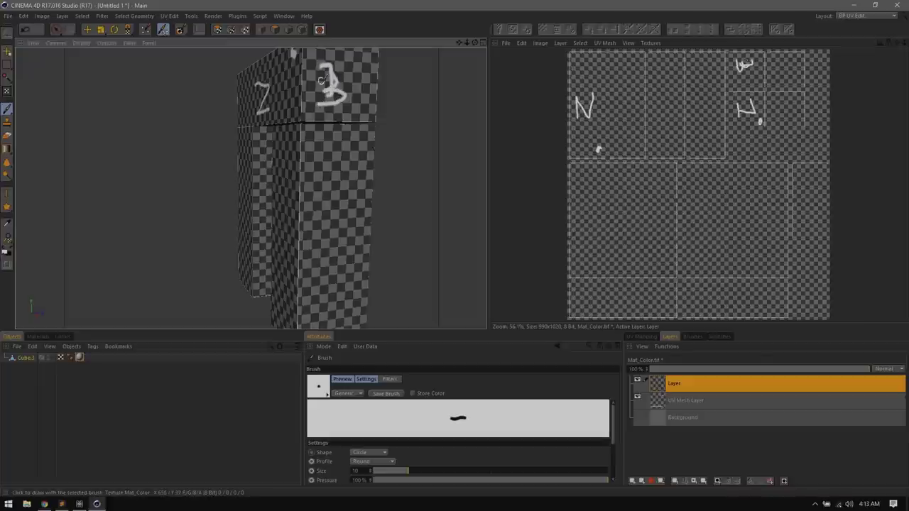
left_click_drag(458, 44, 458, 43)
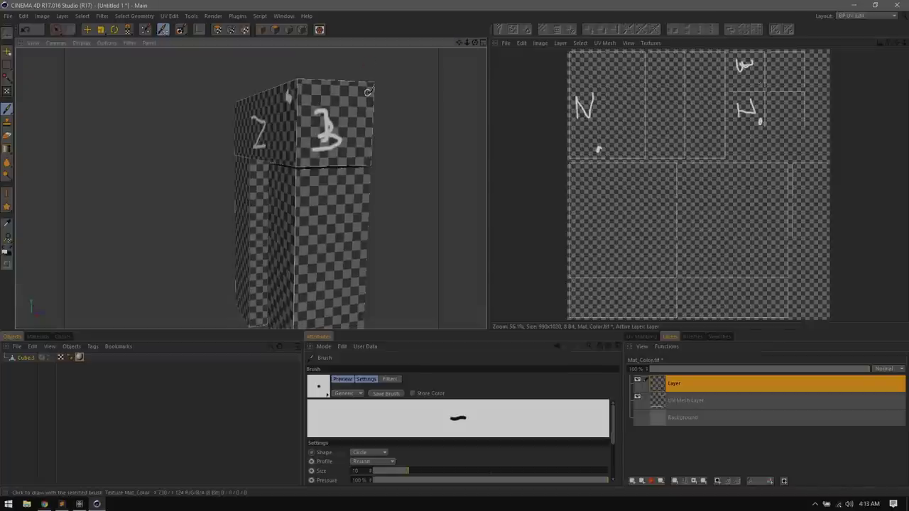
left_click_drag(363, 88, 361, 92)
Step: Brush 4 onto the outer face and 5 onto the front face of the upright below face 1, with a dot in each upper corner
left_click_drag(475, 44, 475, 43)
mouse_move(183, 211)
left_mouse_down()
mouse_move(176, 237)
mouse_move(197, 235)
left_mouse_up()
left_click_drag(191, 217, 184, 268)
left_click_drag(232, 216, 221, 244)
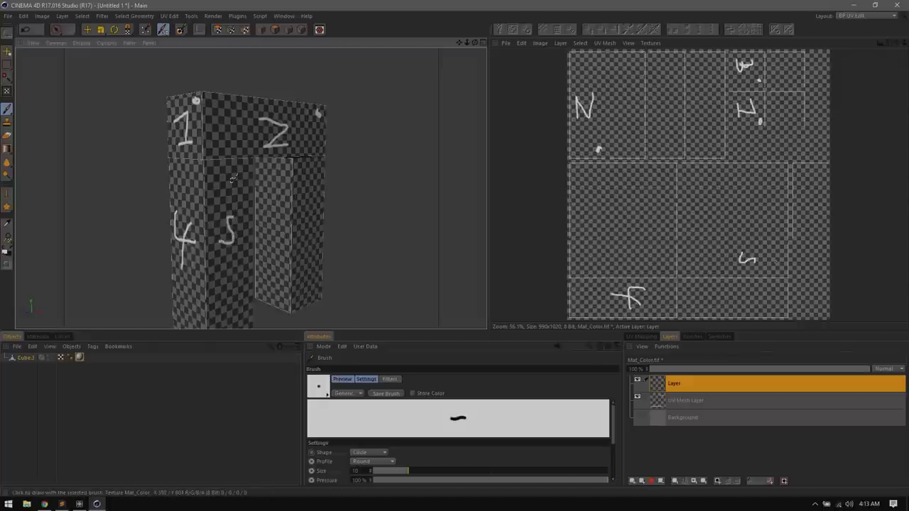
mouse_move(245, 166)
left_mouse_down()
mouse_move(245, 182)
mouse_move(197, 178)
left_mouse_up()
Step: Brush 6 onto the first upright's inner face and 7 and 6 onto the other upright's inner and front faces, with corner dots
left_click_drag(475, 49, 442, 54)
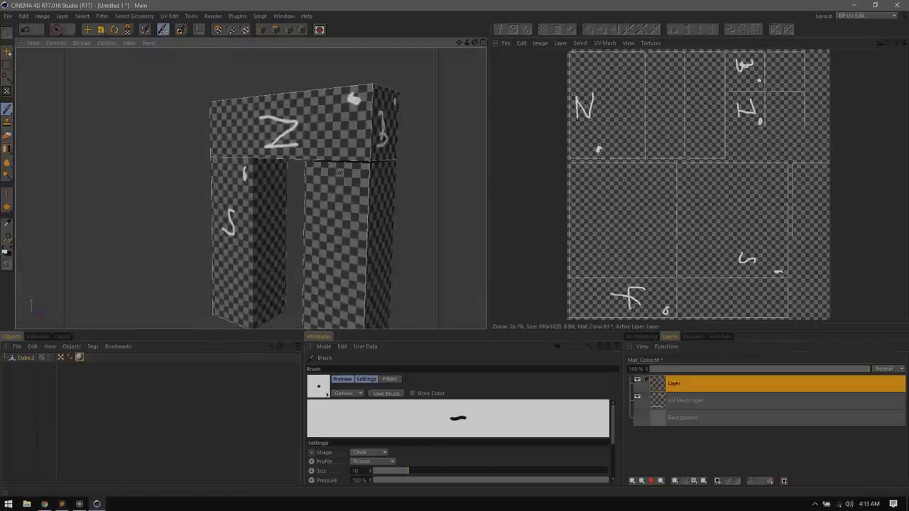
mouse_move(270, 197)
left_mouse_down()
mouse_move(261, 212)
mouse_move(272, 217)
mouse_move(261, 211)
left_mouse_up()
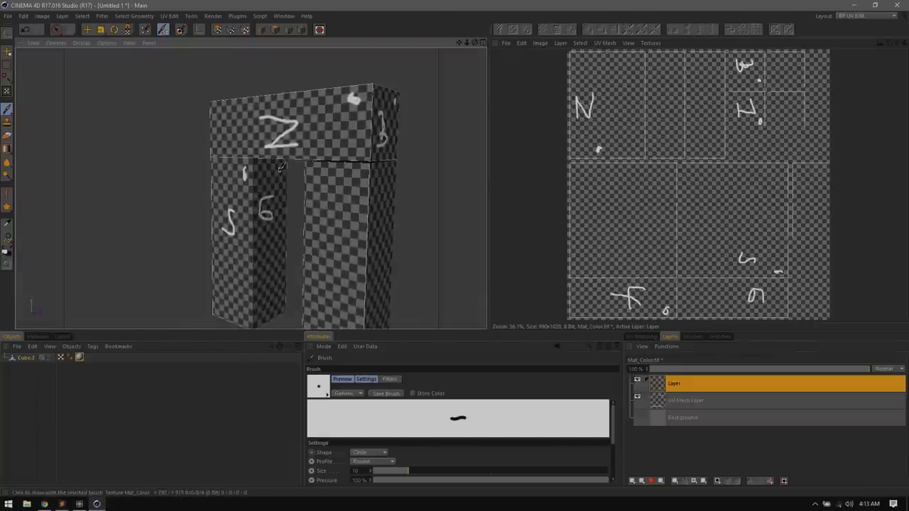
left_click_drag(474, 43, 353, 155)
mouse_move(279, 203)
left_mouse_down()
mouse_move(291, 203)
mouse_move(283, 227)
left_mouse_up()
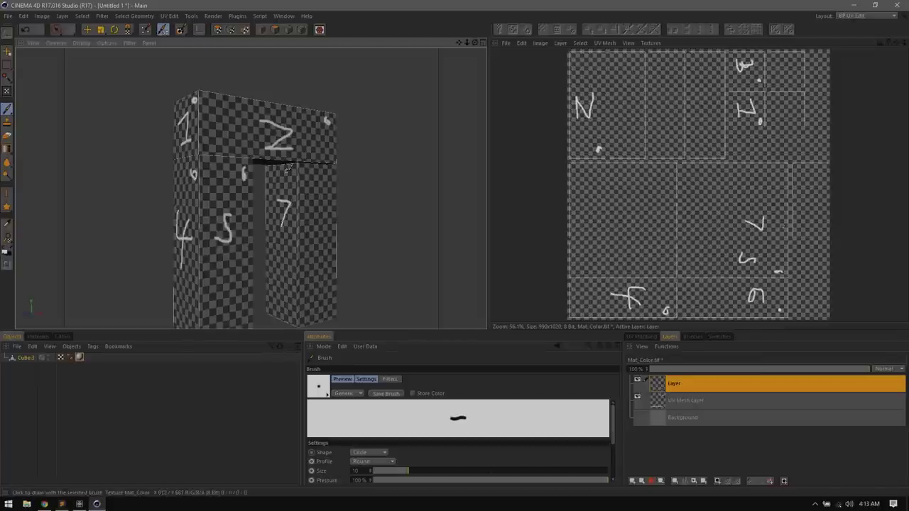
left_click(287, 172)
mouse_move(325, 186)
left_mouse_down()
mouse_move(318, 229)
mouse_move(314, 213)
left_mouse_up()
left_click(332, 164)
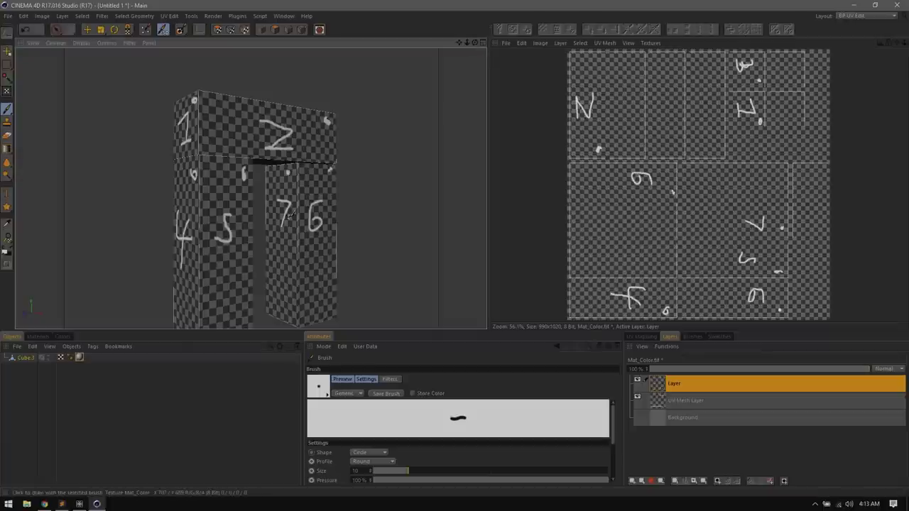
Step: Overpaint the second upright's front number as 8 and brush 9 on its outer face with a dot in the upper corner
mouse_move(324, 204)
left_mouse_down()
mouse_move(313, 221)
mouse_move(318, 213)
left_mouse_up()
mouse_move(475, 42)
left_mouse_down()
mouse_move(251, 188)
mouse_move(467, 75)
left_mouse_up()
mouse_move(328, 204)
left_mouse_down()
mouse_move(317, 214)
mouse_move(328, 222)
mouse_move(324, 256)
left_mouse_up()
left_click(351, 166)
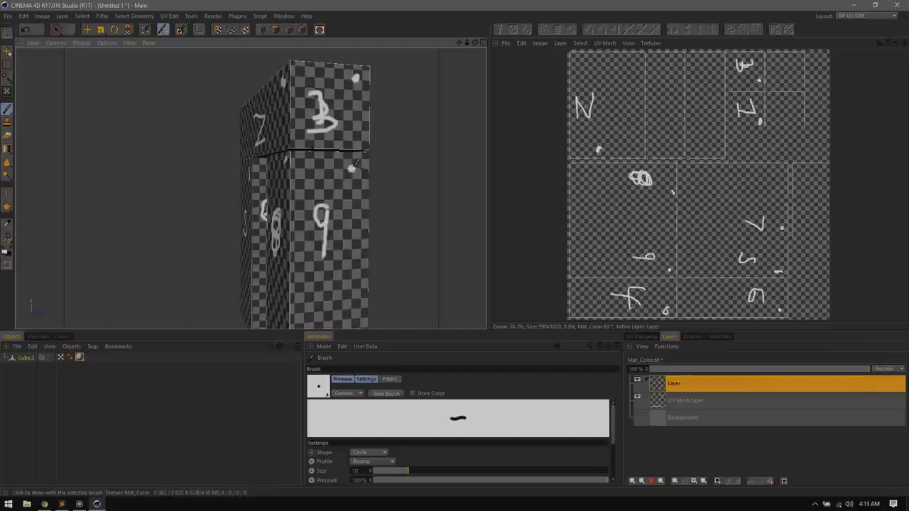
Step: Brush an X onto the underside of each upright and onto the horizontal block's underside between them
mouse_move(474, 42)
left_mouse_down()
mouse_move(398, 128)
mouse_move(232, 273)
mouse_move(220, 298)
mouse_move(248, 300)
left_mouse_up()
mouse_move(298, 193)
left_mouse_down()
mouse_move(287, 210)
mouse_move(300, 211)
left_mouse_up()
left_click_drag(438, 158, 414, 196)
left_click_drag(404, 138, 448, 185)
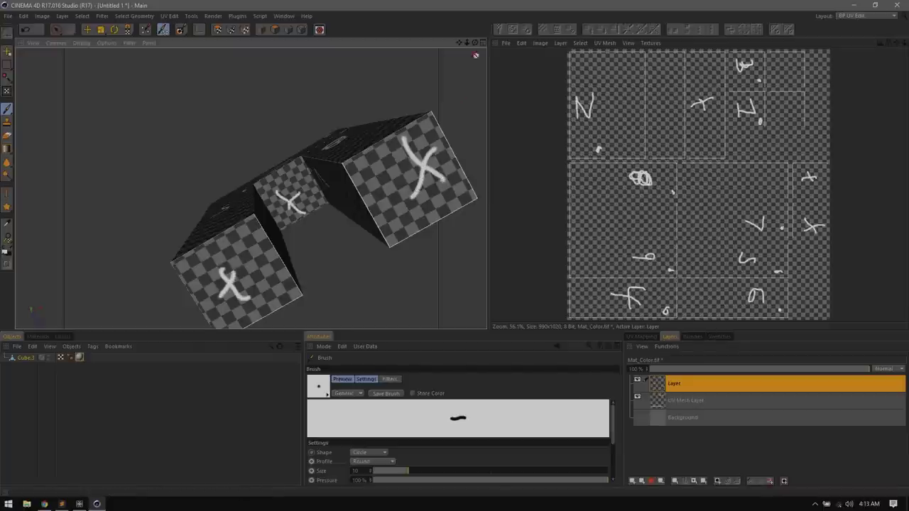
Step: Brush an X onto the back faces of both uprights and the horizontal block, and onto the block's top face
mouse_move(474, 43)
left_mouse_down()
mouse_move(250, 188)
mouse_move(312, 164)
left_mouse_up()
left_click_drag(345, 105, 333, 165)
mouse_move(188, 146)
left_mouse_down()
mouse_move(201, 92)
mouse_move(200, 146)
left_mouse_up()
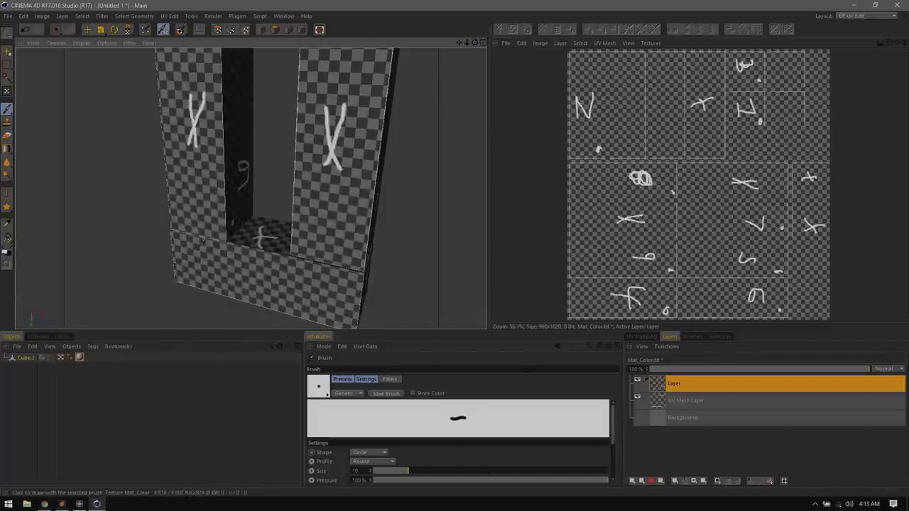
mouse_move(236, 283)
left_mouse_down()
mouse_move(265, 269)
mouse_move(260, 305)
left_mouse_up()
left_click_drag(475, 43, 251, 187)
mouse_move(313, 168)
left_mouse_down("alt")
mouse_move(280, 115)
mouse_move(283, 165)
mouse_move(263, 168)
left_mouse_up("alt")
mouse_move(475, 43)
left_mouse_down()
mouse_move(480, 86)
mouse_move(494, 47)
mouse_move(458, 39)
mouse_move(448, 5)
mouse_move(461, 42)
left_mouse_up()
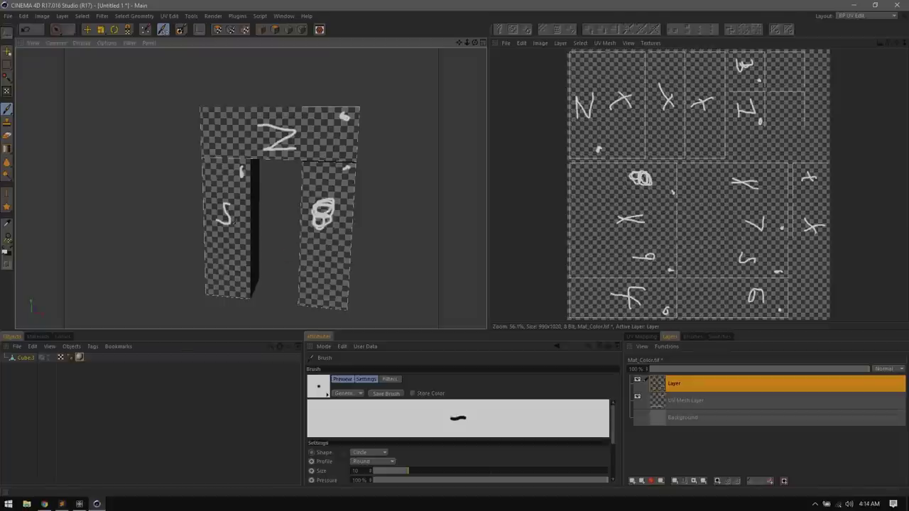
Step: Export the arch as Untitled 1.fbx to the Desktop in FBX version 7.4 (2014), with textures and materials embedded
left_click(8, 15)
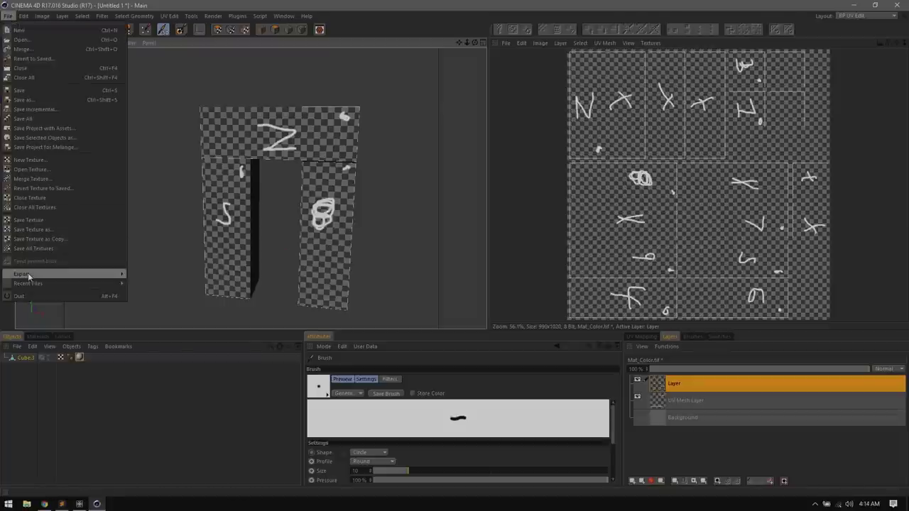
mouse_move(29, 276)
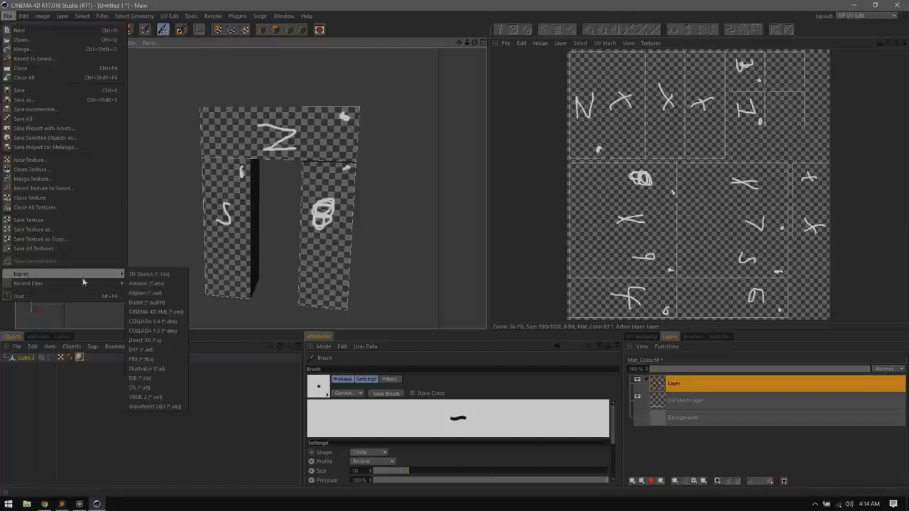
left_click(141, 360)
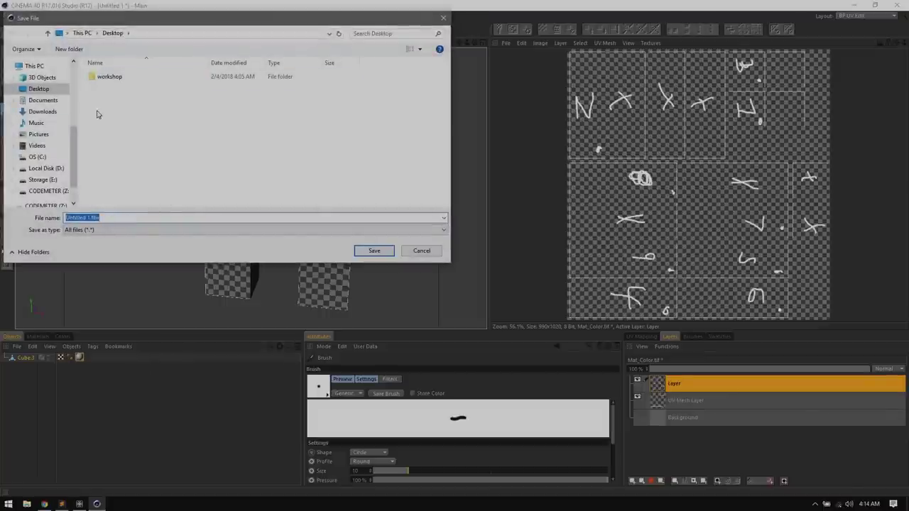
left_click(357, 254)
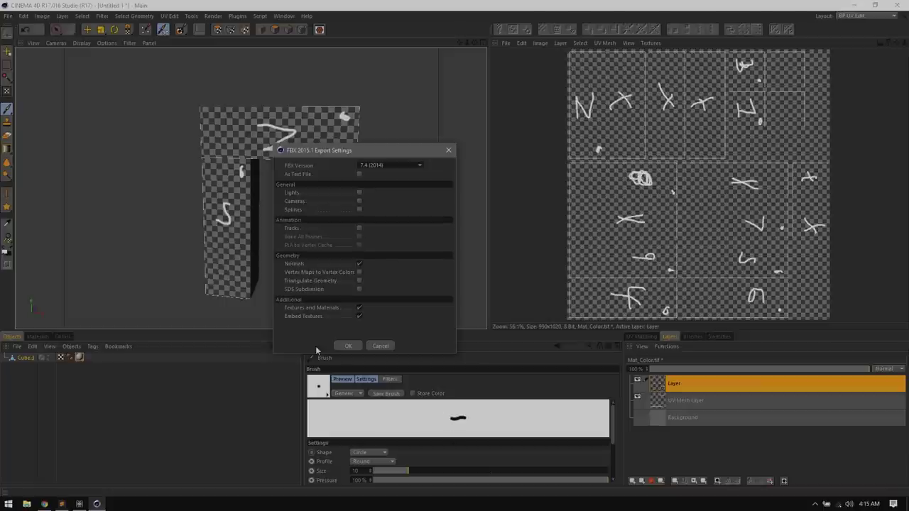
left_click(348, 346)
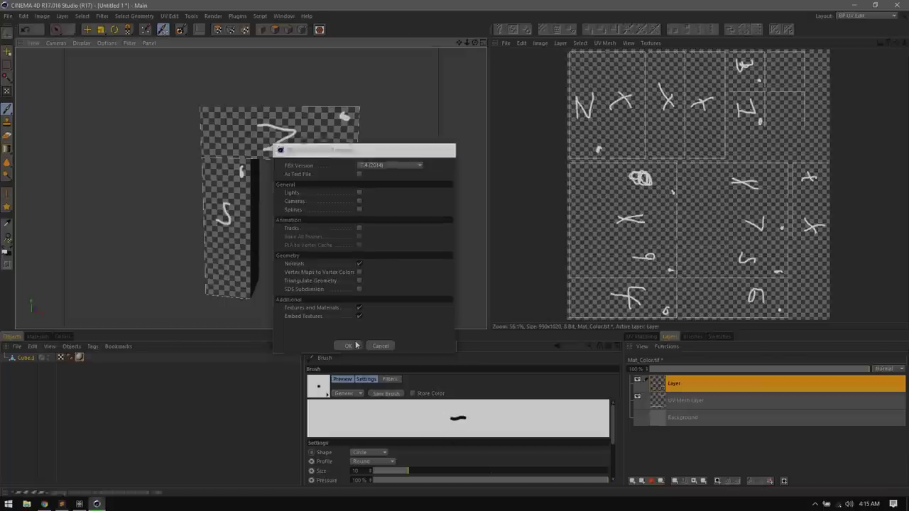
Step: Save the painted texture to the Desktop as Mat_Color.psd in Photoshop (PSD) format
left_click(7, 15)
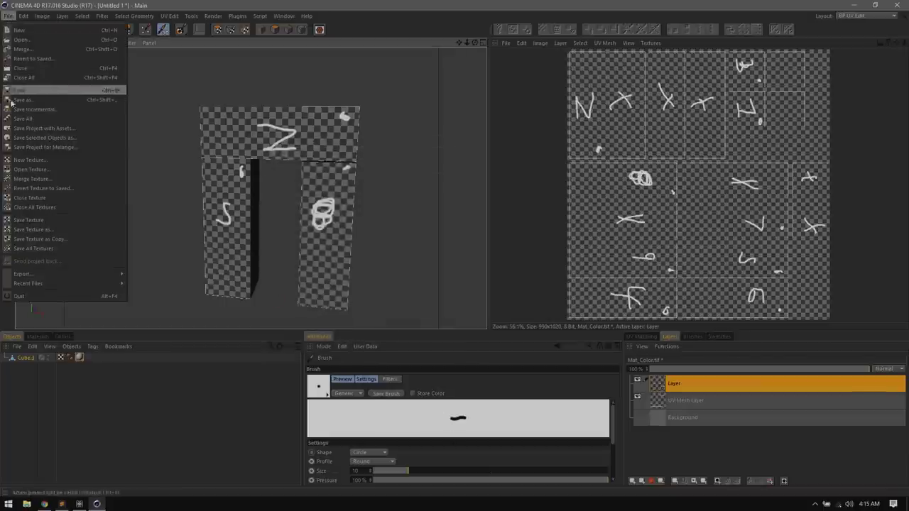
left_click(45, 229)
left_click(77, 205)
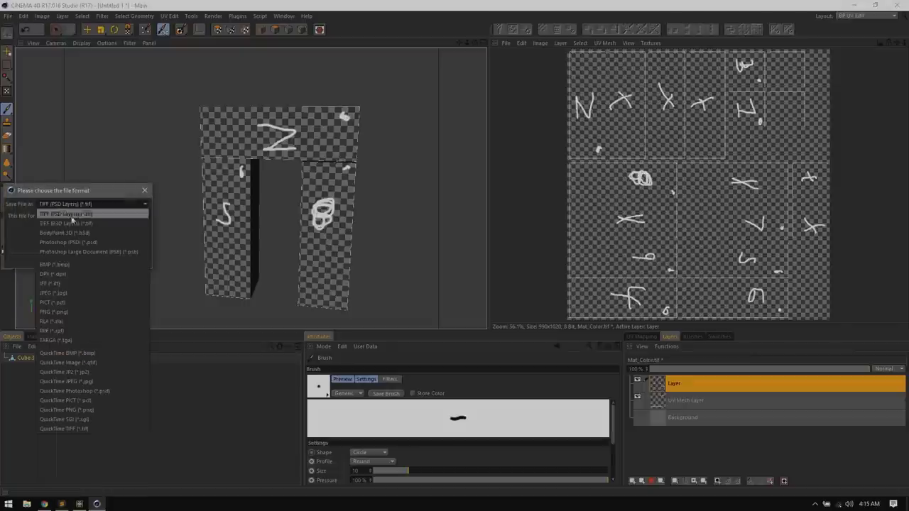
left_click(71, 239)
left_click(61, 261)
left_click(375, 251)
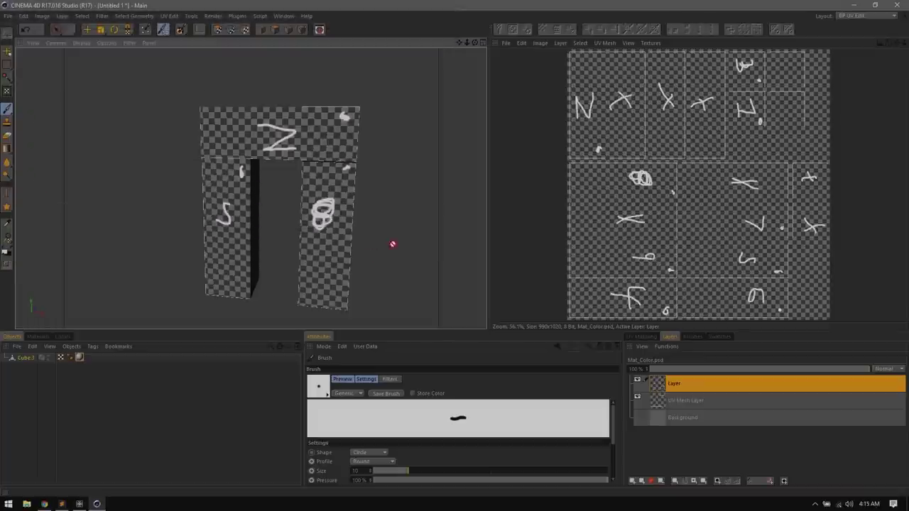
Step: Show the desktop and move Untitled 1.fbx and the Mat_Color file together to an empty area away from the other icons
left_click(849, 5)
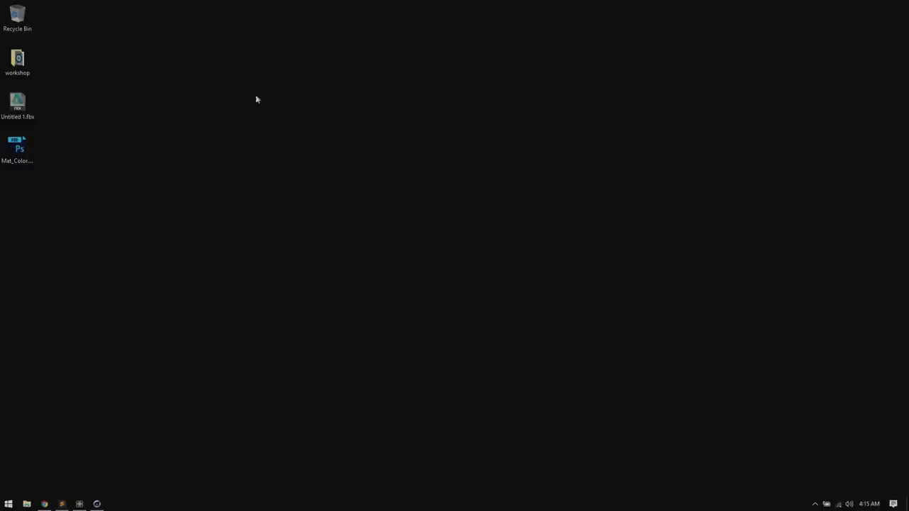
left_click_drag(88, 177, 16, 110)
left_click_drag(16, 110, 376, 110)
left_click_drag(491, 221, 355, 132)
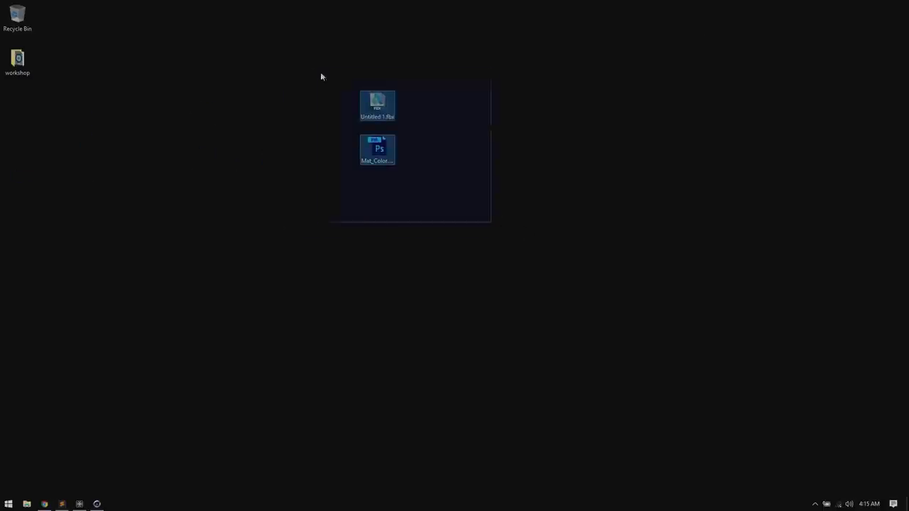
left_click(470, 220)
left_click_drag(469, 221, 488, 240)
left_click(290, 47)
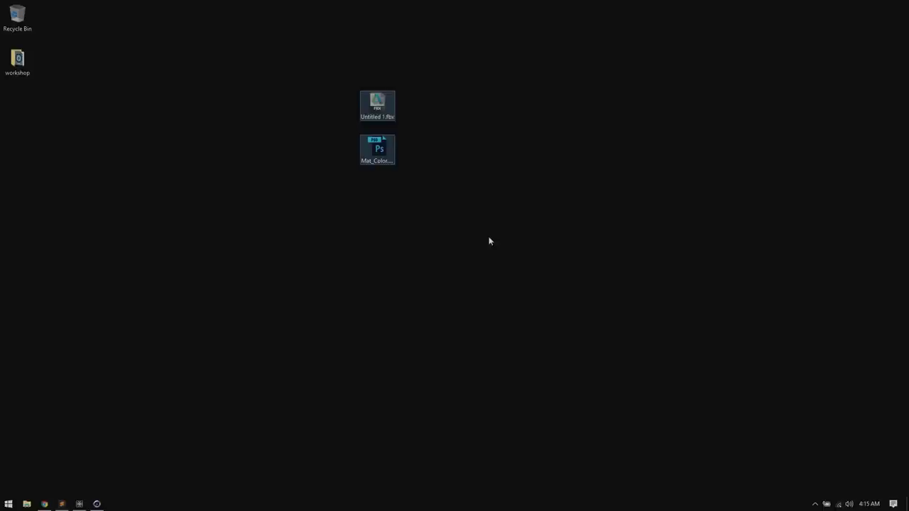
left_click(520, 264)
left_click(373, 162)
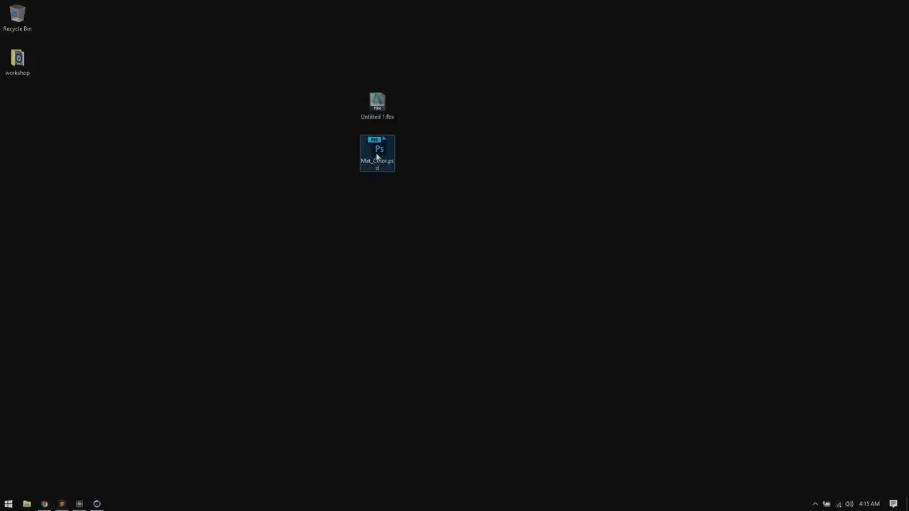
left_click(544, 165)
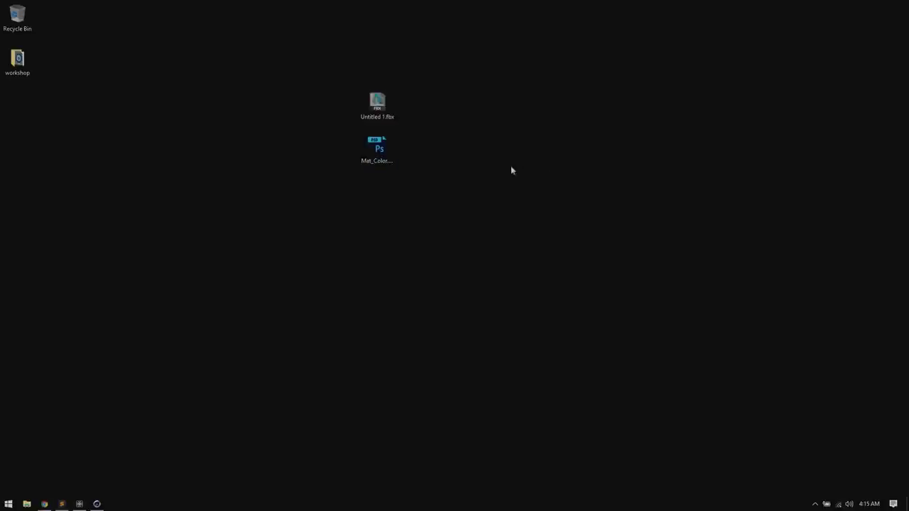
Step: Launch Photoshop from the Mat_Color file, sign out of the other computers, and sign in with the Adobe account password
double_click(381, 157)
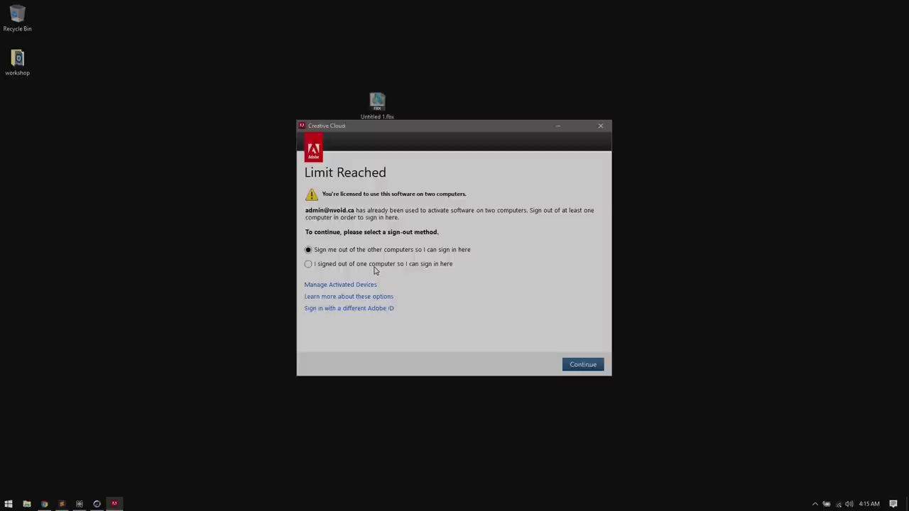
left_click(599, 127)
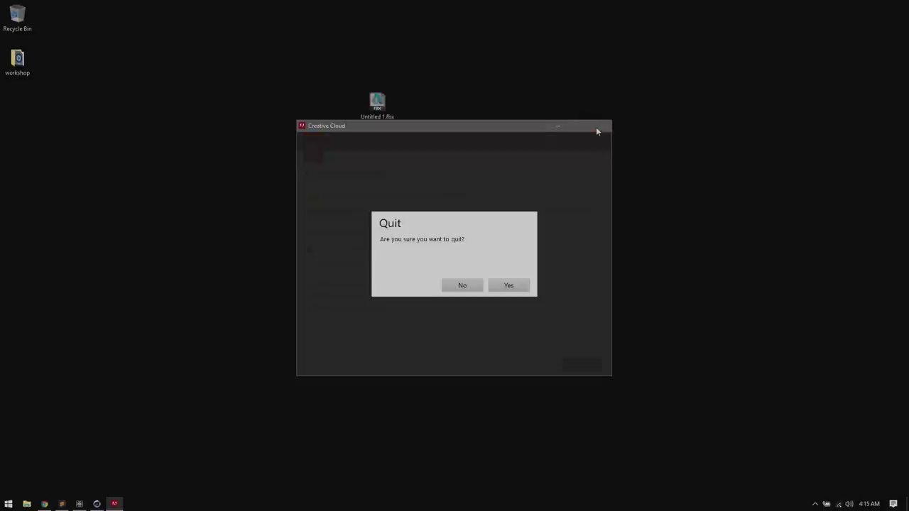
left_click(473, 287)
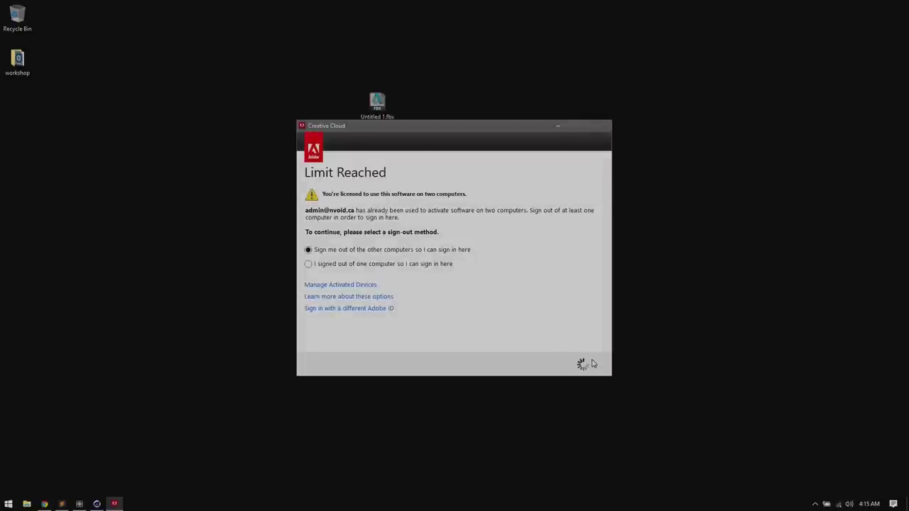
left_click(582, 364)
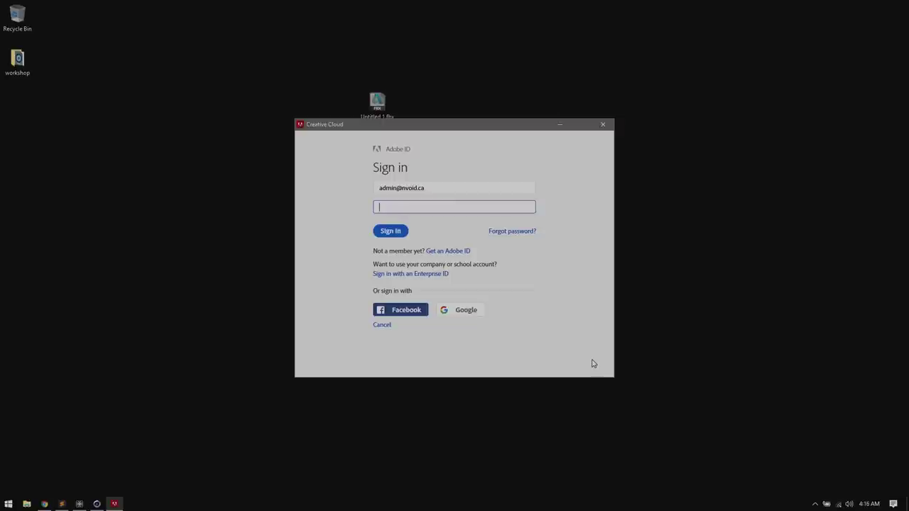
type("••••••••••••••••••")
key("Return")
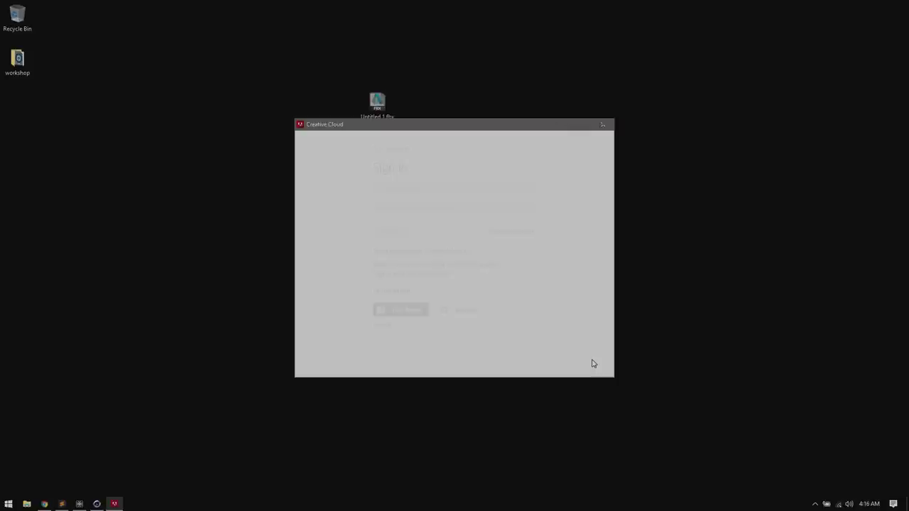
left_click(594, 363)
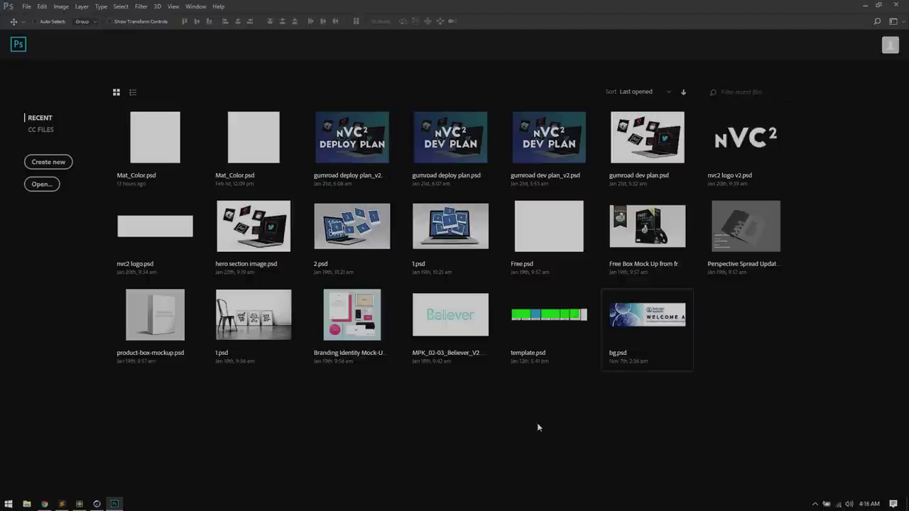
Step: Open Mat_Color.psd from the desktop in Photoshop and add a new layer directly below the UV Mesh Layer
left_click(113, 504)
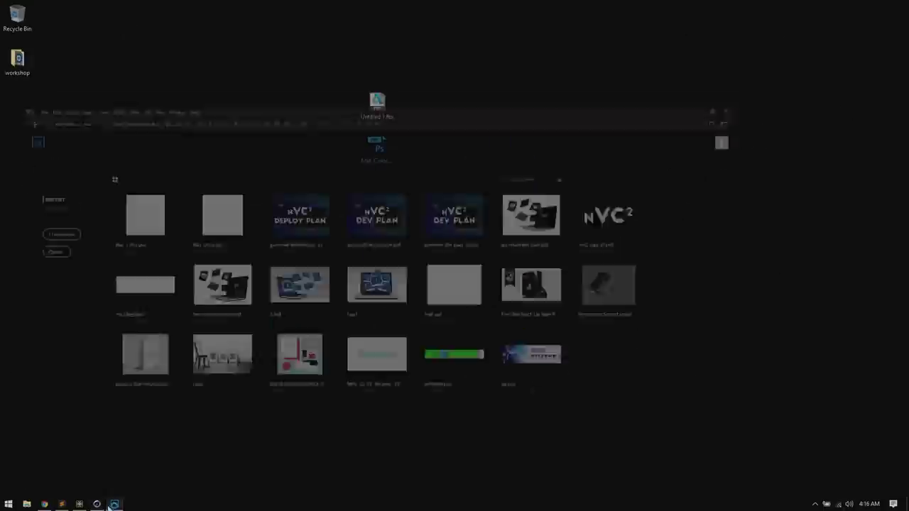
double_click(384, 155)
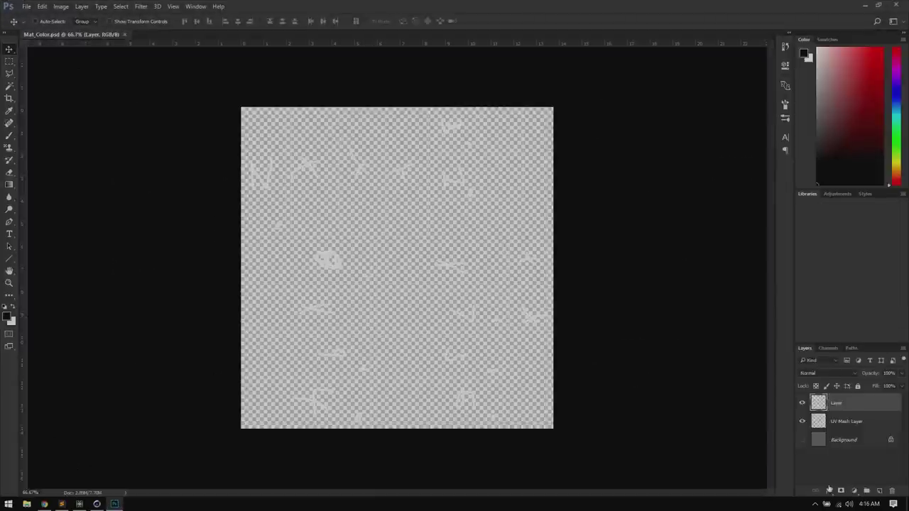
left_click(880, 491)
left_click_drag(839, 409, 838, 450)
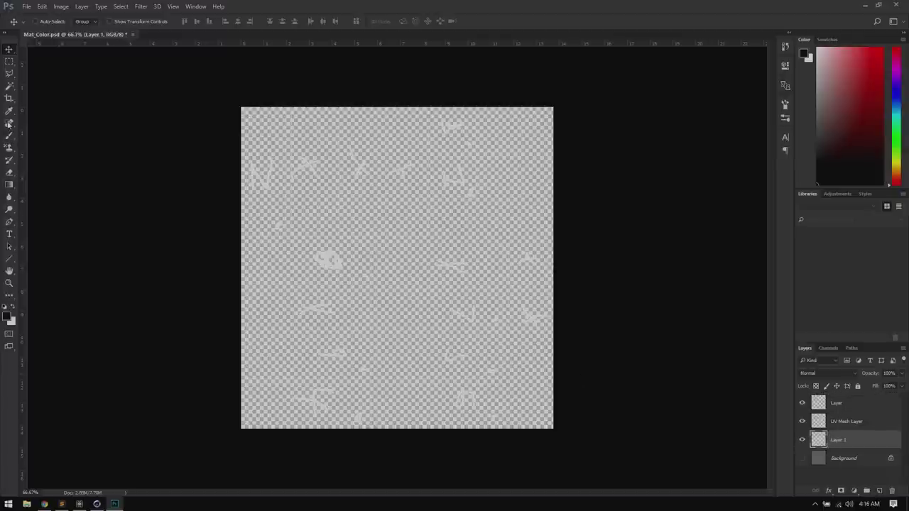
Step: Fill the new layer with black using the Paint Bucket tool
left_click(8, 184)
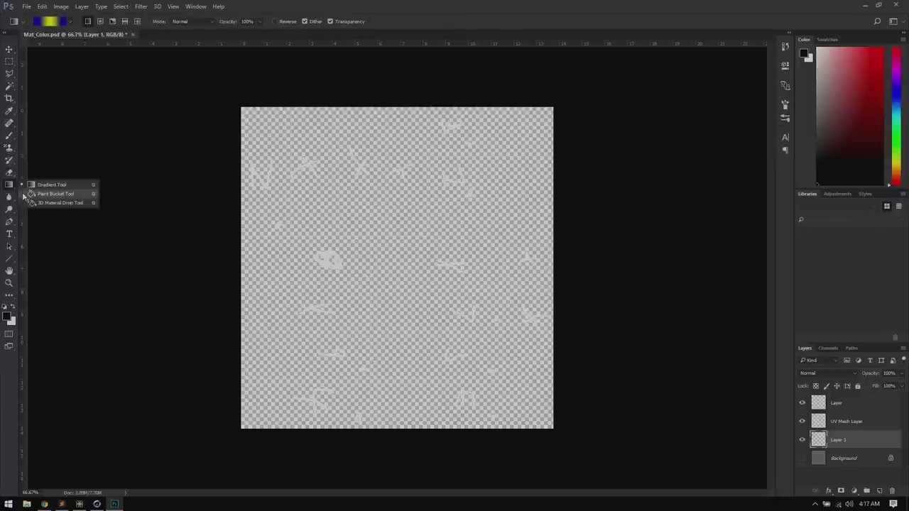
left_click(28, 194)
left_click(326, 310)
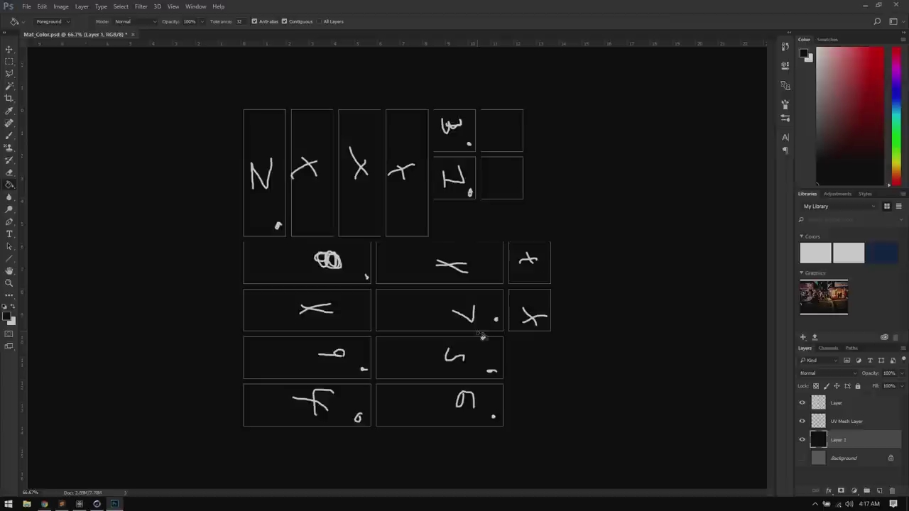
left_click(114, 505)
left_click(97, 504)
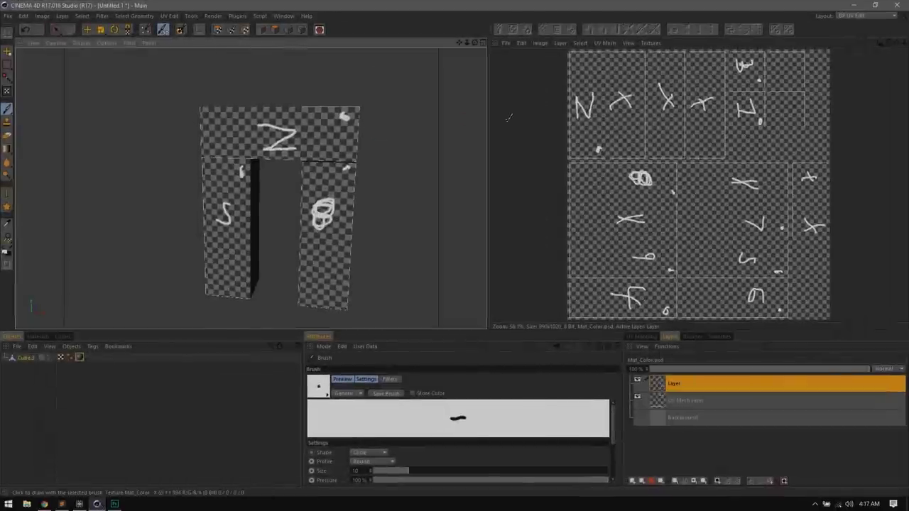
left_click(8, 14)
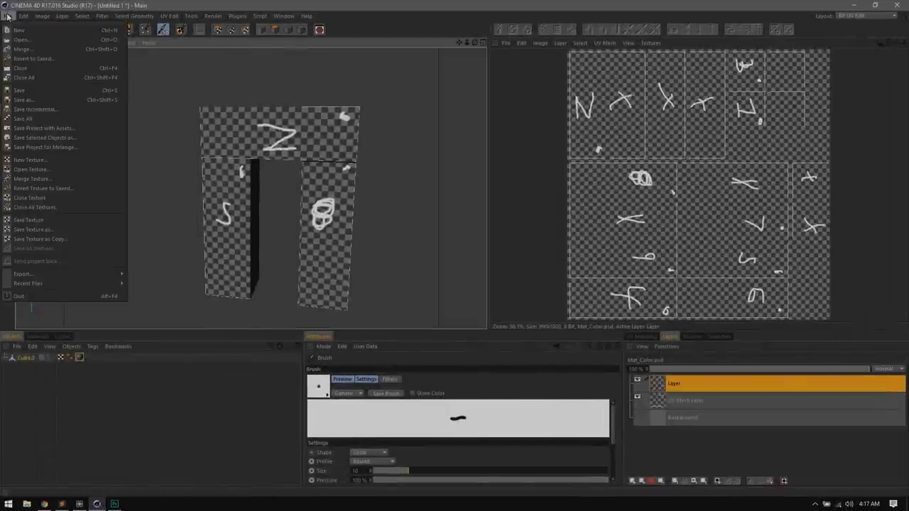
left_click(17, 235)
left_click(90, 210)
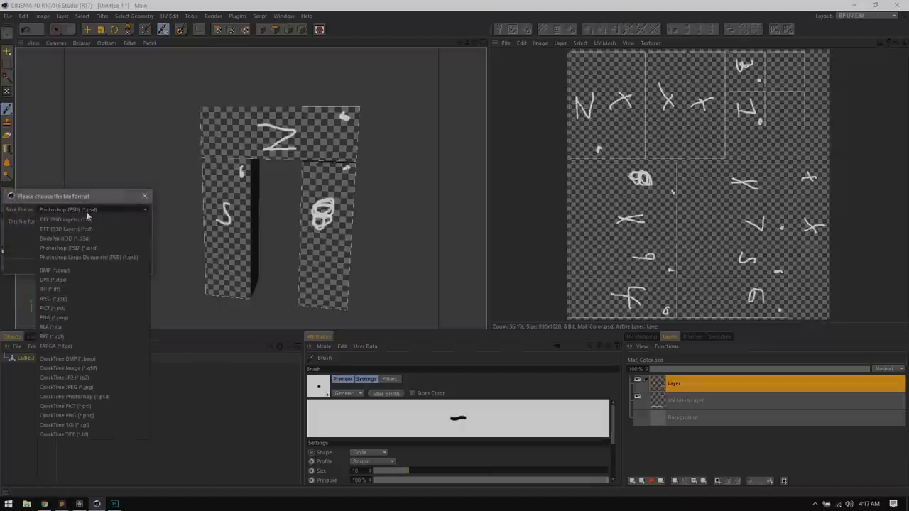
left_click(83, 248)
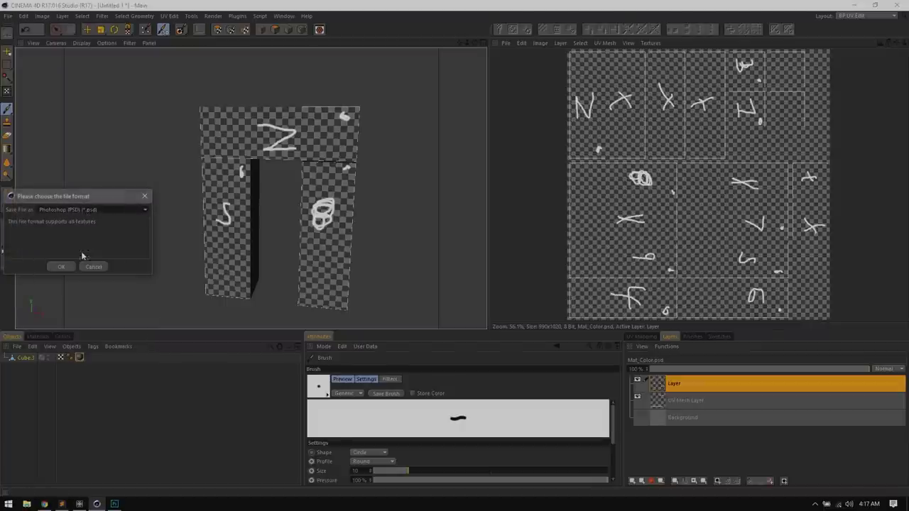
left_click(857, 5)
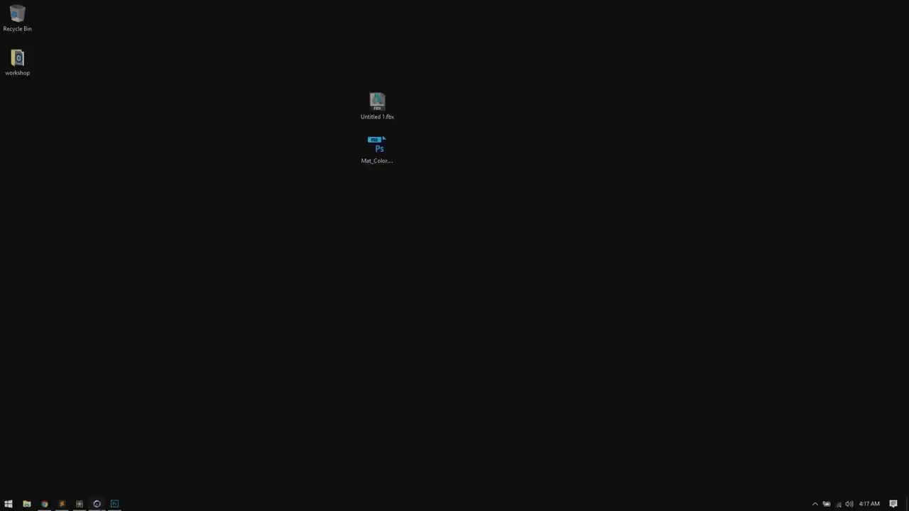
left_click(115, 503)
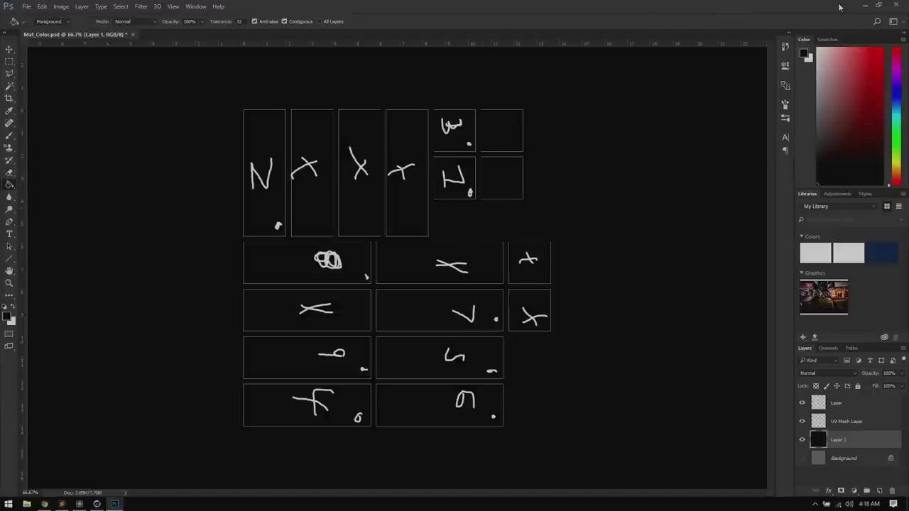
left_click(866, 6)
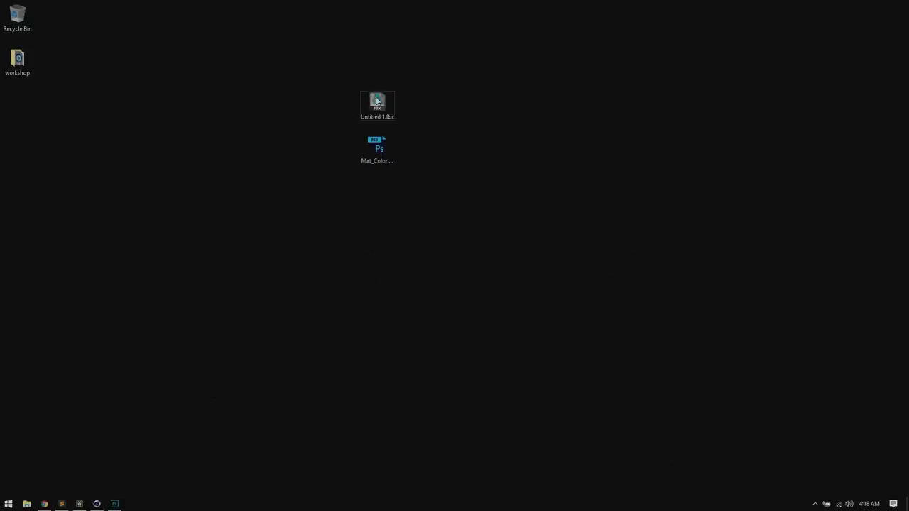
Step: Switch to TouchDesigner and import Untitled 3.fbx from the desktop into the cams network
left_click_drag(335, 88, 457, 124)
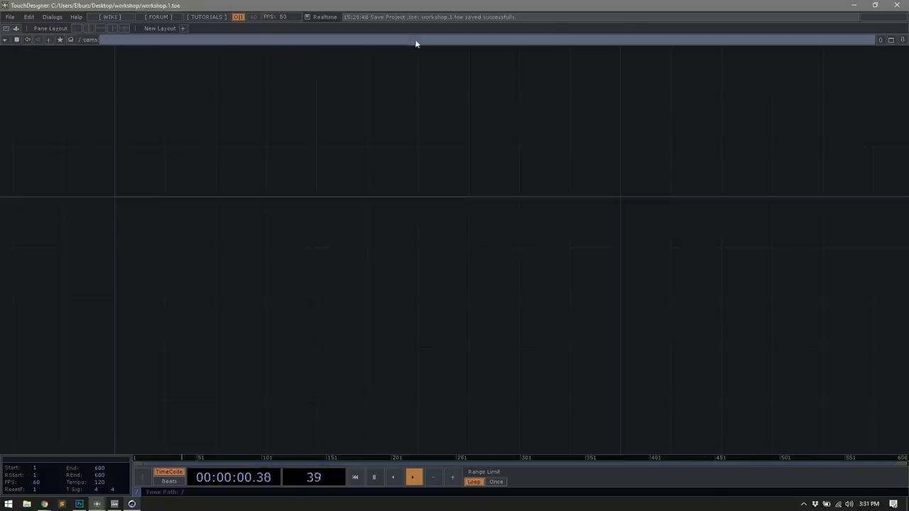
left_click_drag(211, 6, 335, 33)
left_click_drag(18, 148, 493, 283)
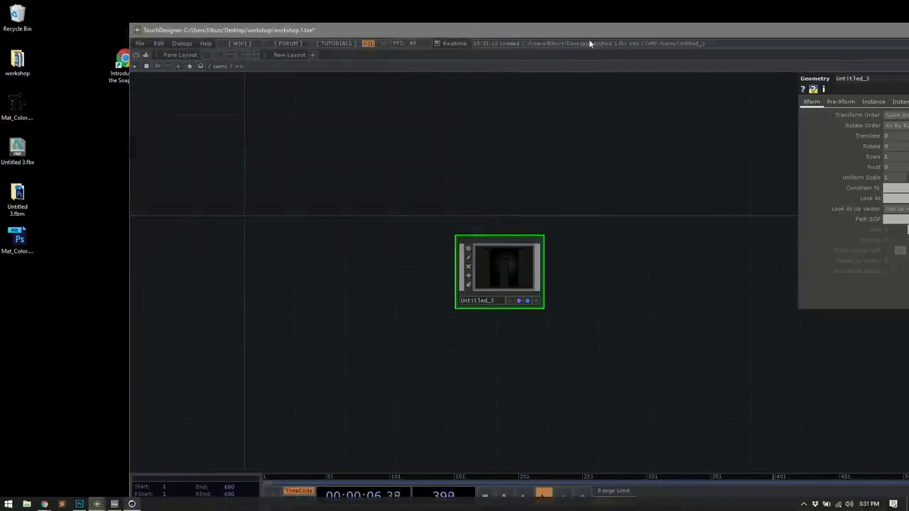
left_click_drag(593, 34, 455, 1)
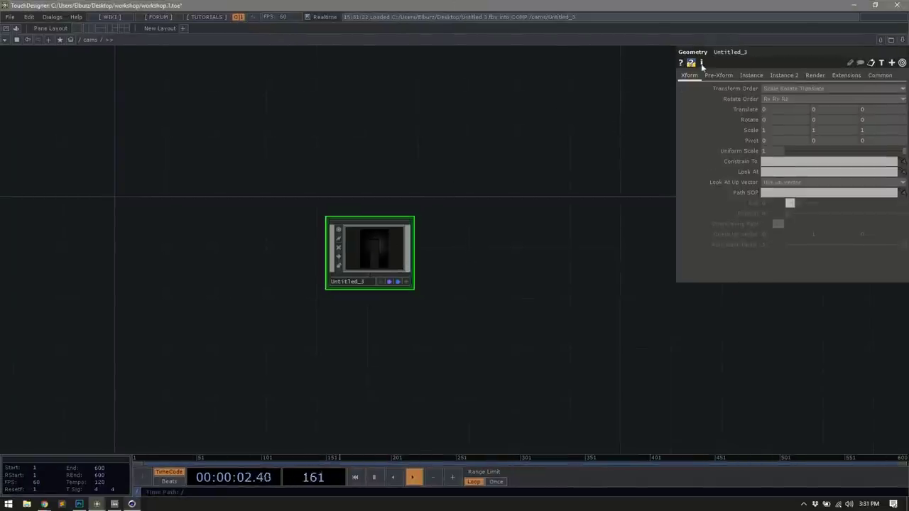
Step: Replace the imported Untitled_3 component with a copy of its inner Cube_3 geometry placed directly in the cams network
double_click(374, 249)
double_click(375, 265)
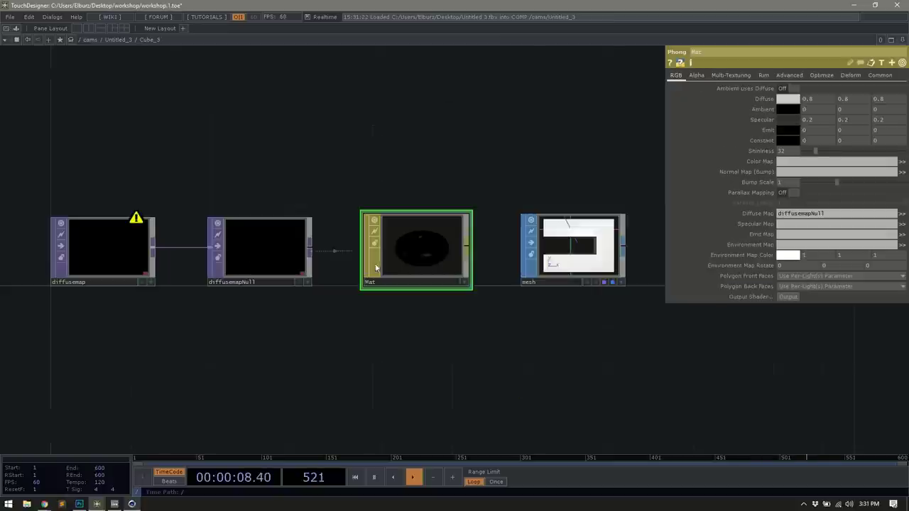
left_click_drag(229, 169, 260, 189)
scroll(142, 156, "down", 3)
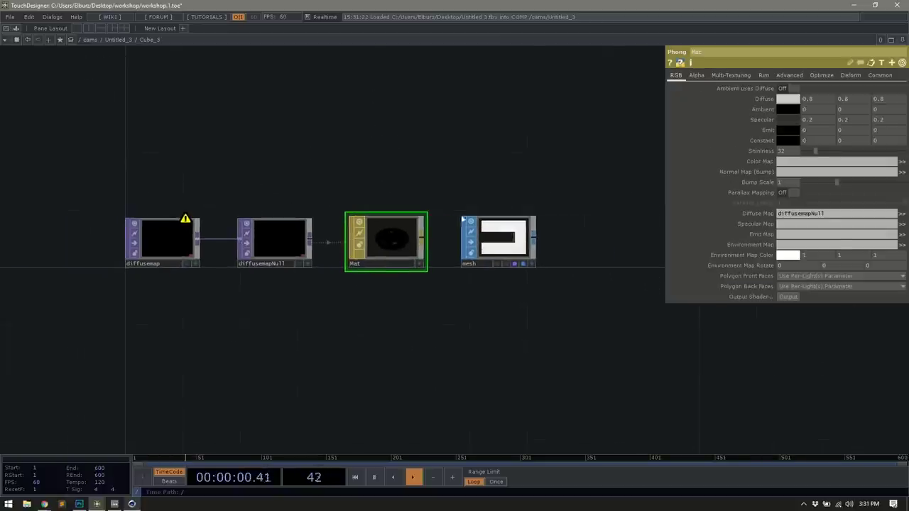
left_click(498, 238)
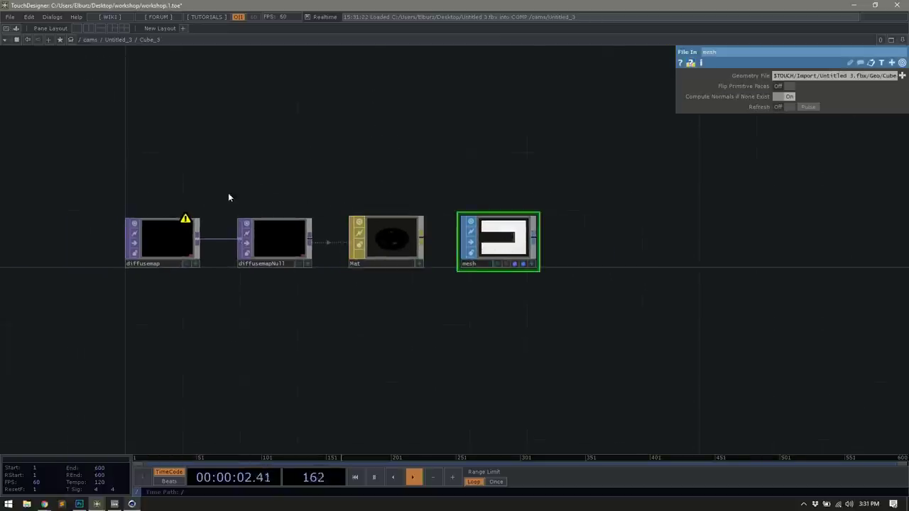
key("u")
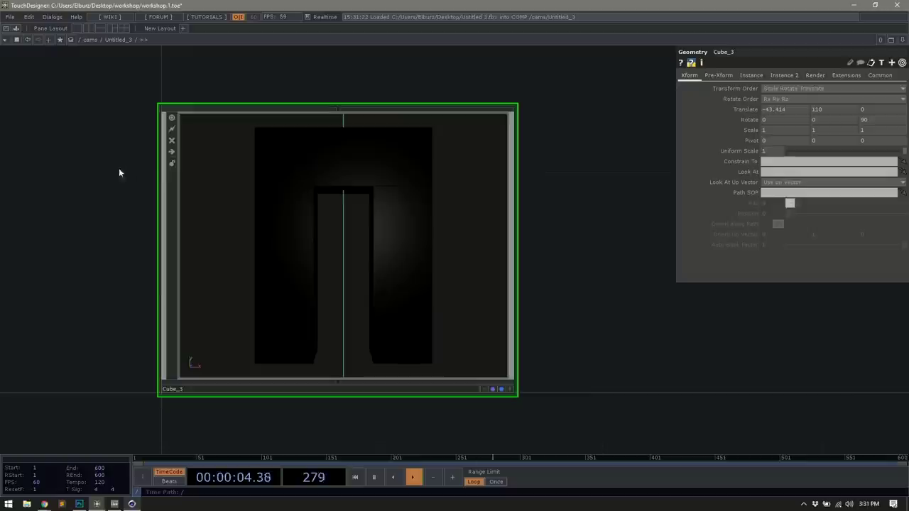
scroll(291, 207, "down", 2)
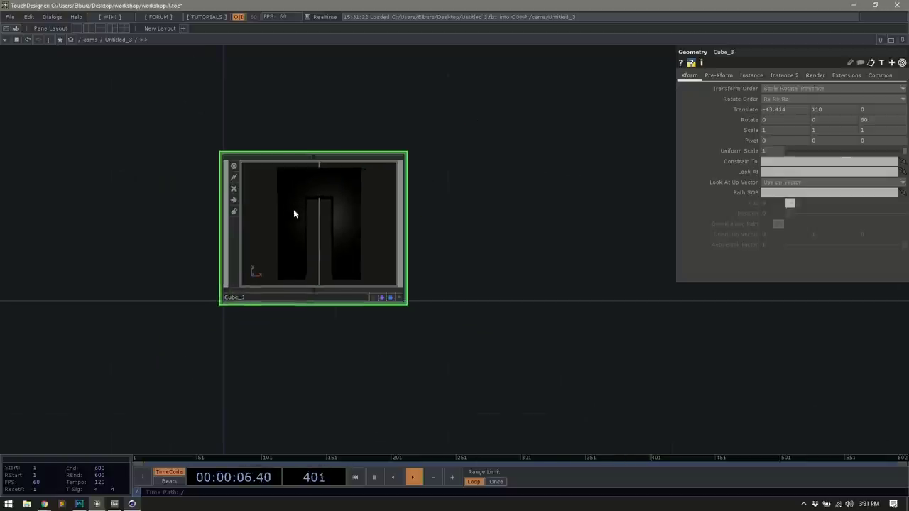
key("u")
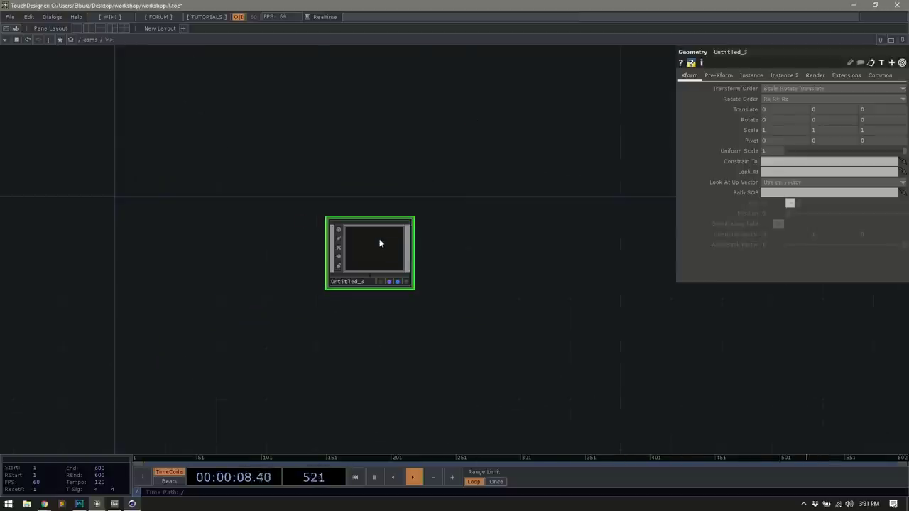
key("Delete")
key("ctrl+v")
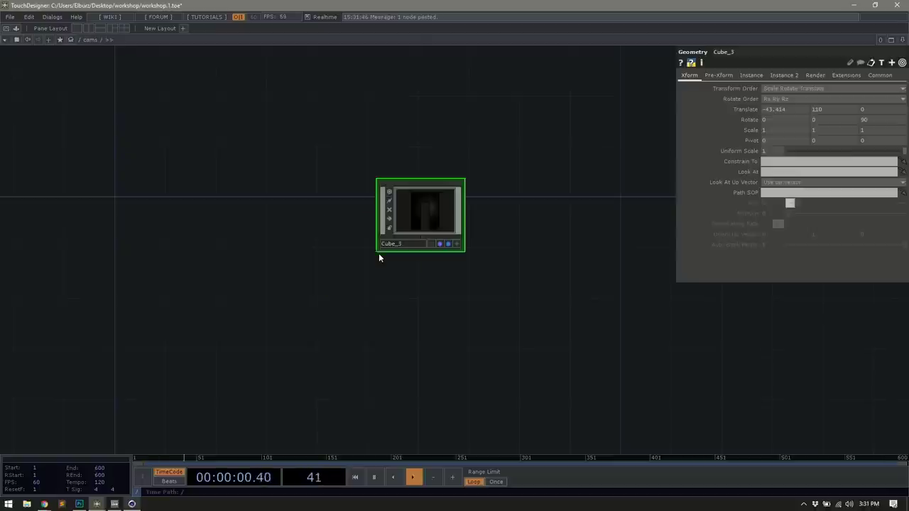
left_click_drag(422, 207, 333, 258)
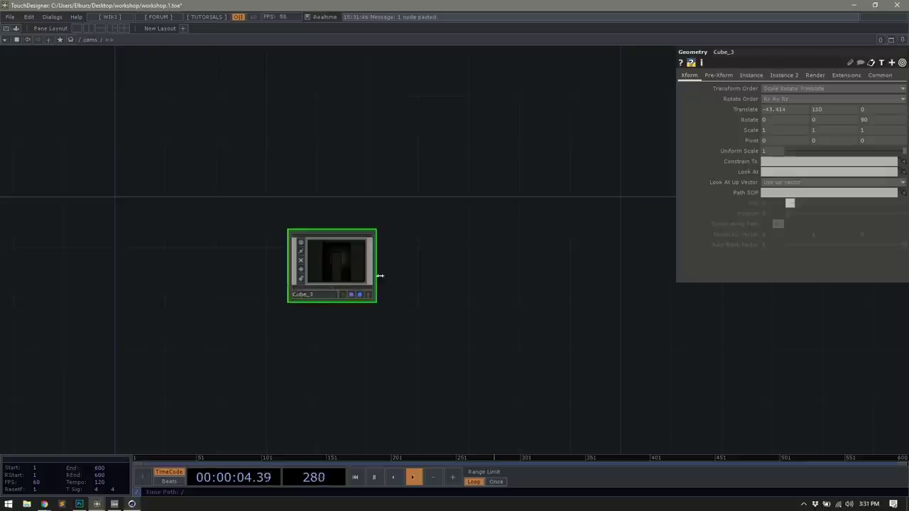
Step: Set the X and Y translation and the Z rotation of Cube_3 to 0
double_click(344, 268)
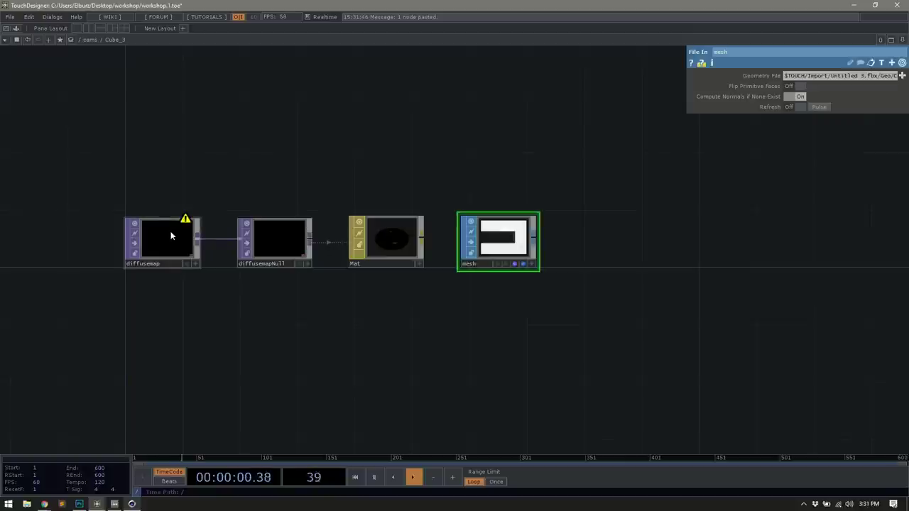
key("u")
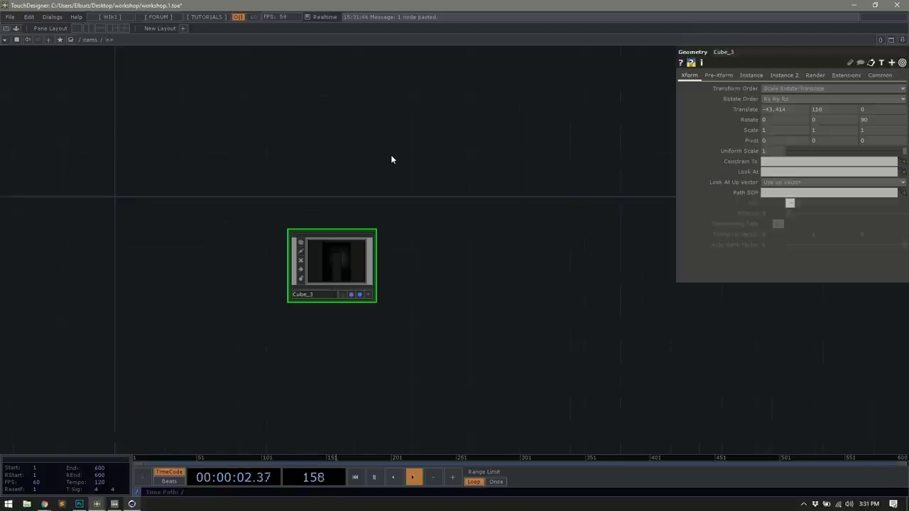
left_click(779, 112)
type("0")
key("Tab")
type("0")
key("Tab")
key("Tab")
key("Tab")
key("Tab")
type("0")
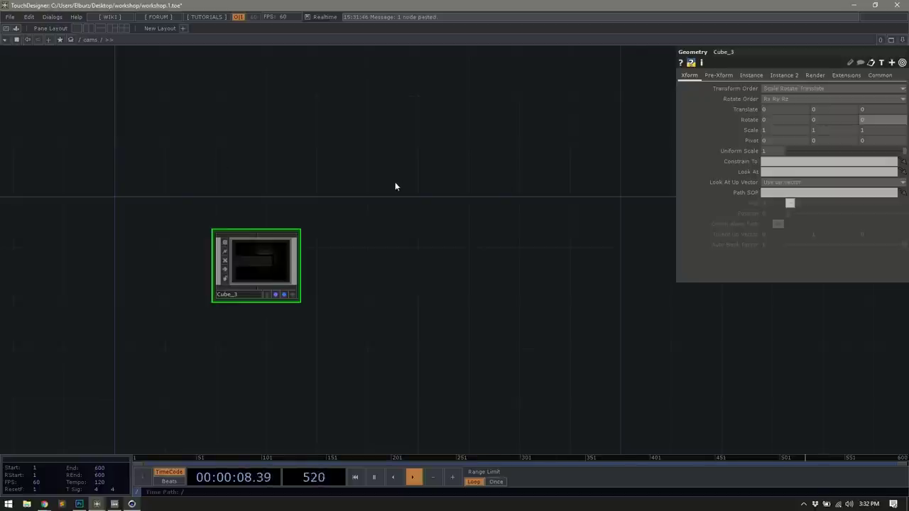
Step: Replace the source file of the diffusemap operator inside Cube_3 with Mat_Color.jpg from the desktop
double_click(263, 258)
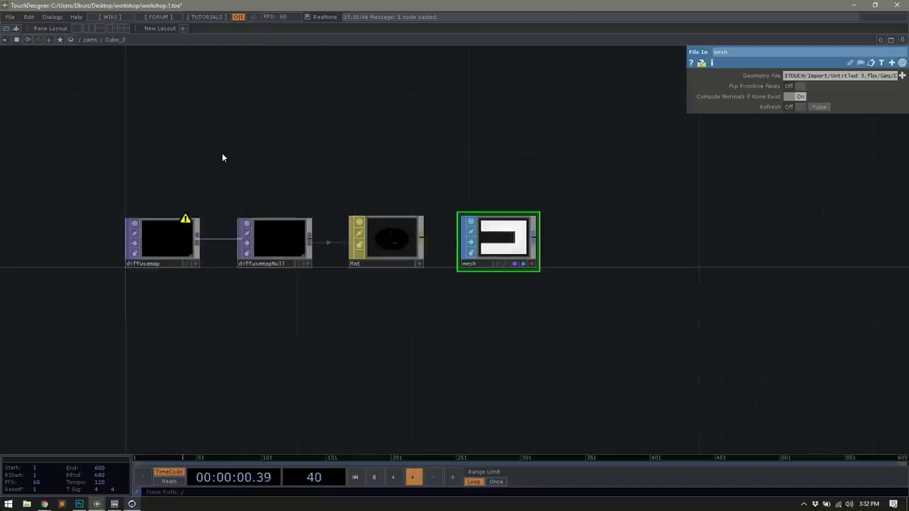
left_click(155, 253)
left_click(849, 88)
key("BackSpace")
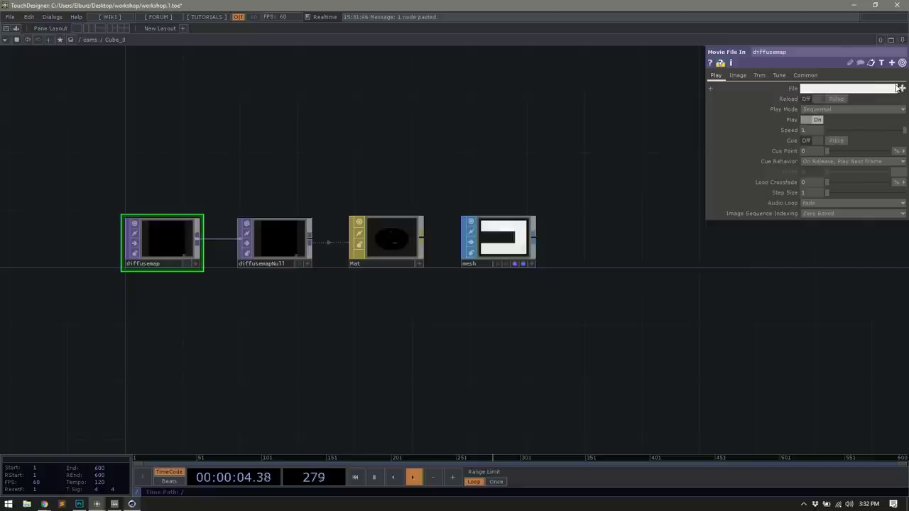
left_click(901, 88)
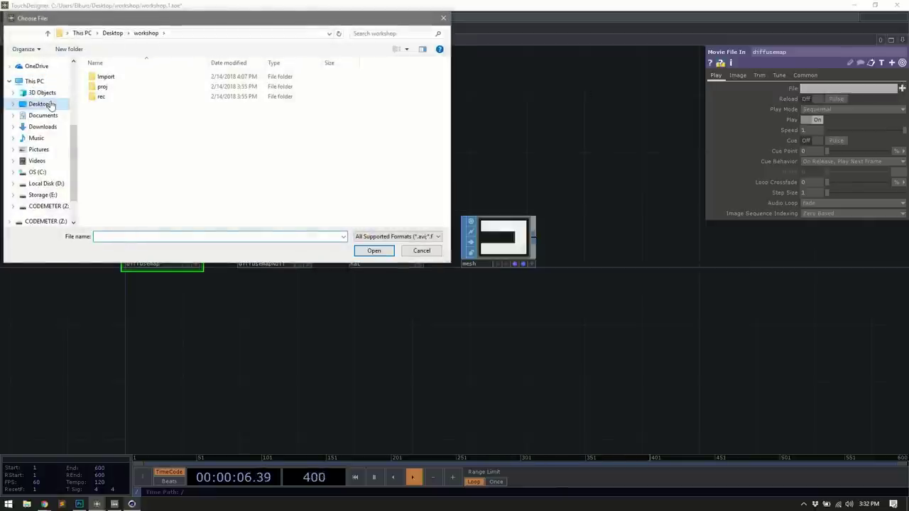
left_click(41, 104)
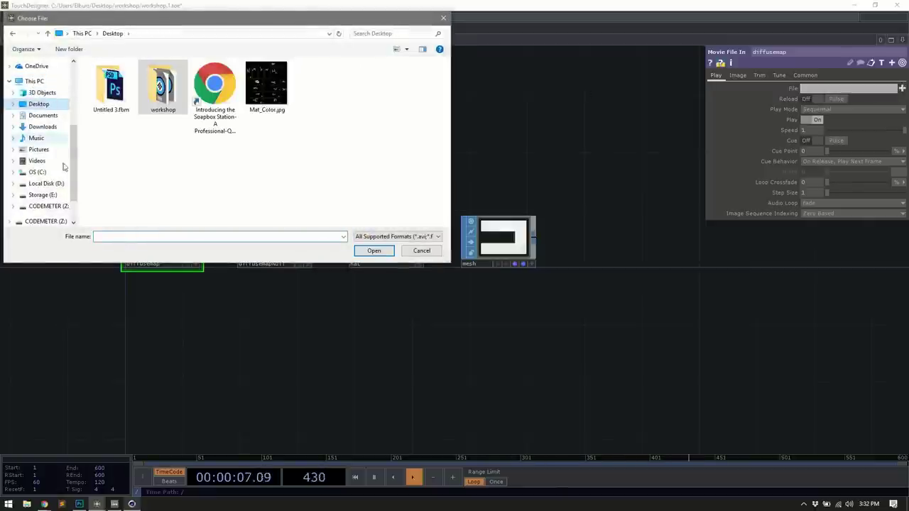
double_click(264, 87)
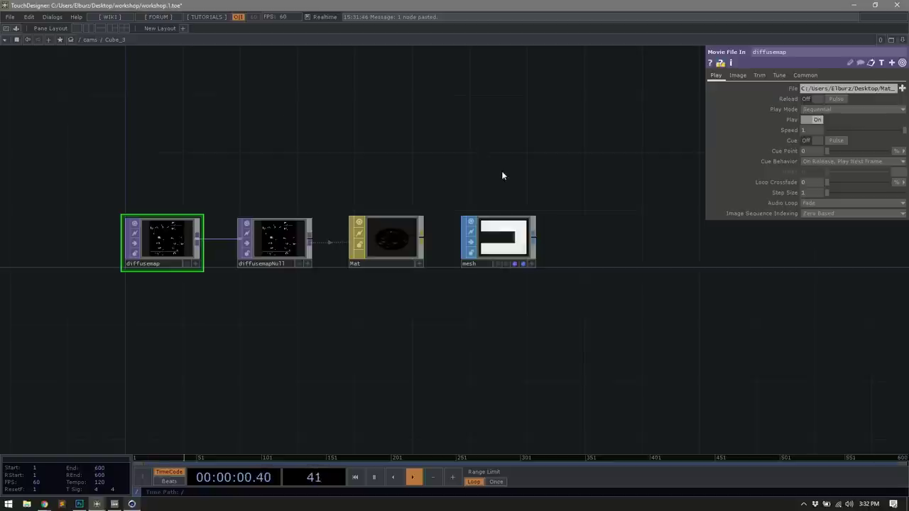
Step: Inspect the handwritten face numbers on the textured Cube_3 model from several angles in its node viewer
key("u")
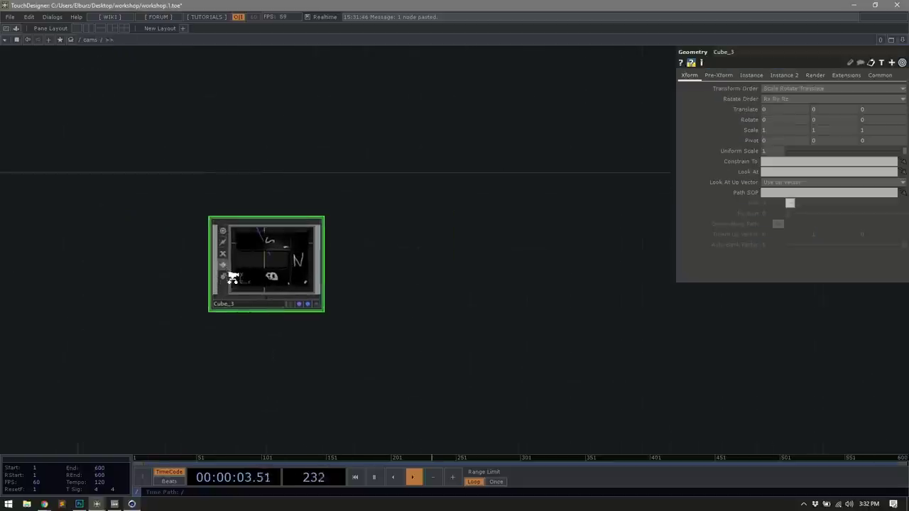
scroll(231, 277, "up", 3)
left_click_drag(235, 274, 367, 279)
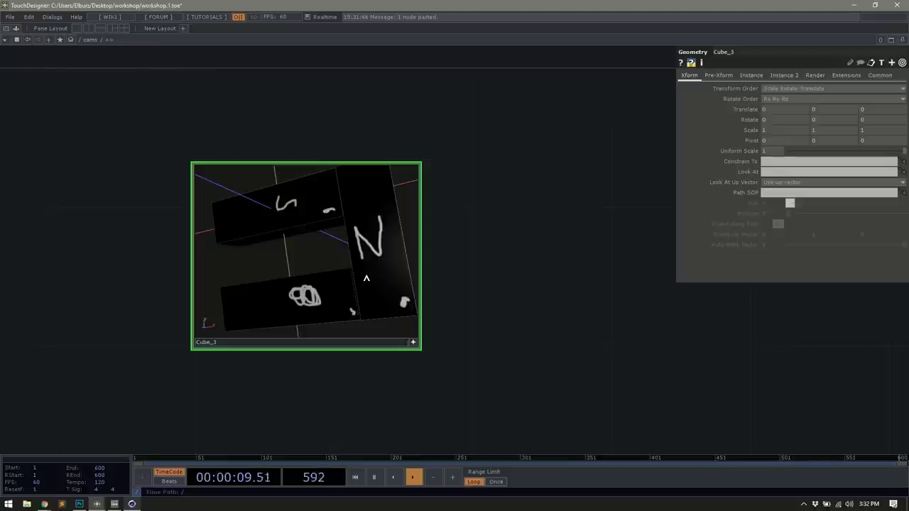
left_click_drag(367, 278, 415, 276)
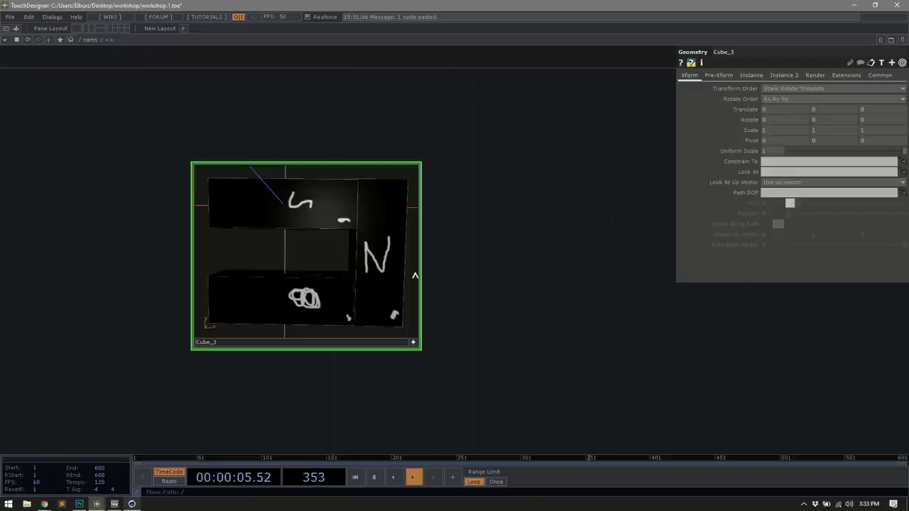
middle_click_drag(442, 282, 392, 211)
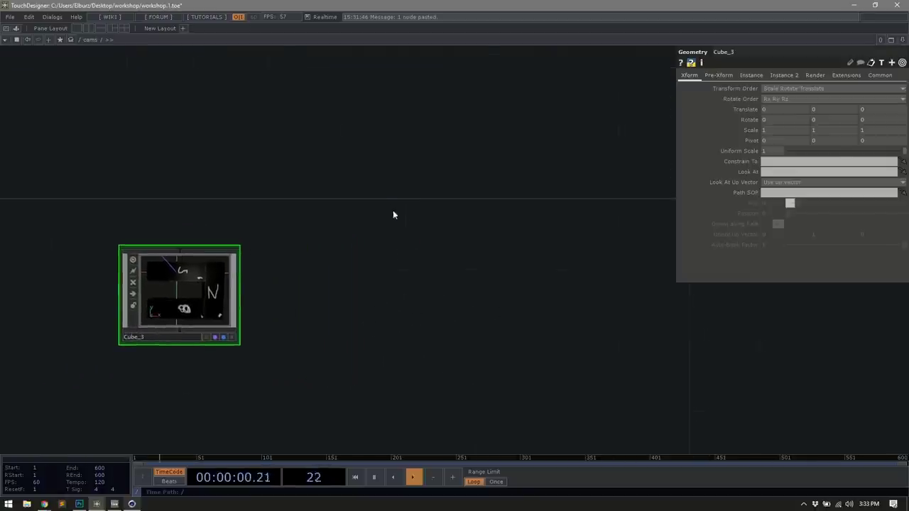
Step: Add the camSchnappr component from the Tools palette to the cams network, above and beside Cube_3
left_click(52, 16)
left_click(71, 64)
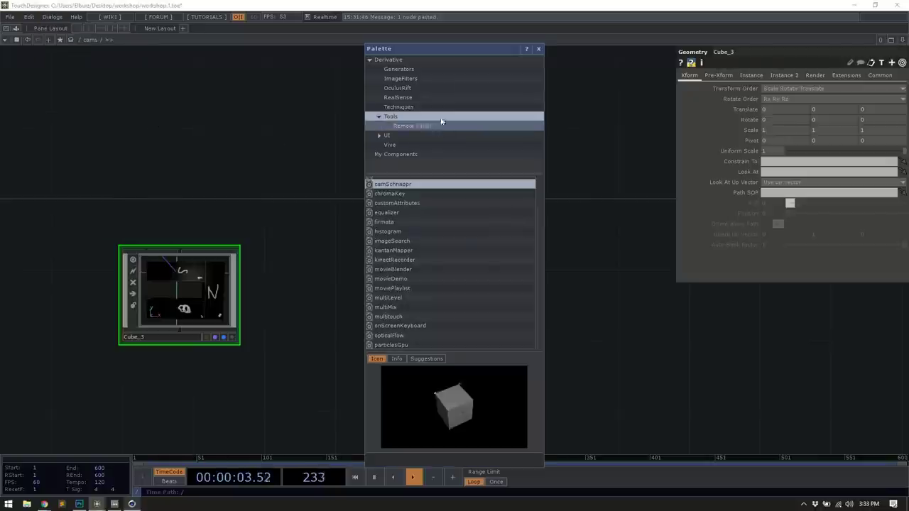
left_click_drag(442, 51, 270, 31)
scroll(257, 220, "up", 1)
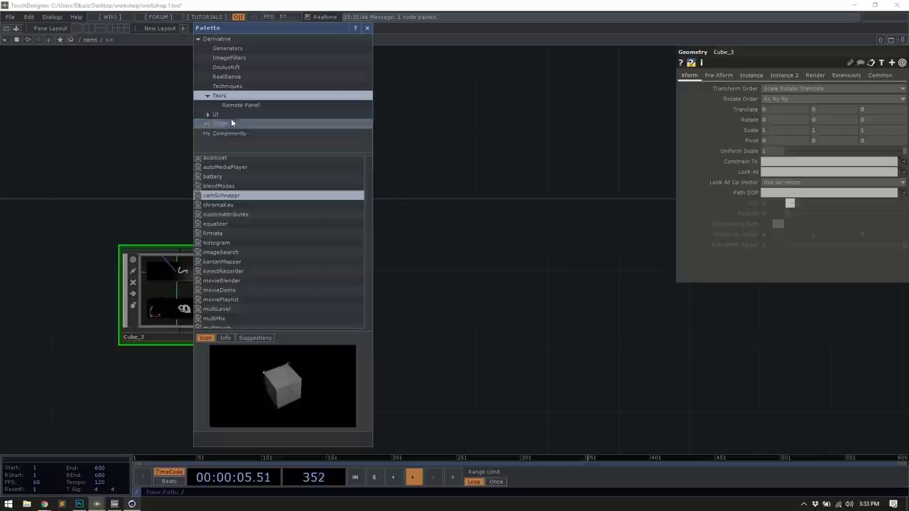
scroll(229, 233, "up", 2)
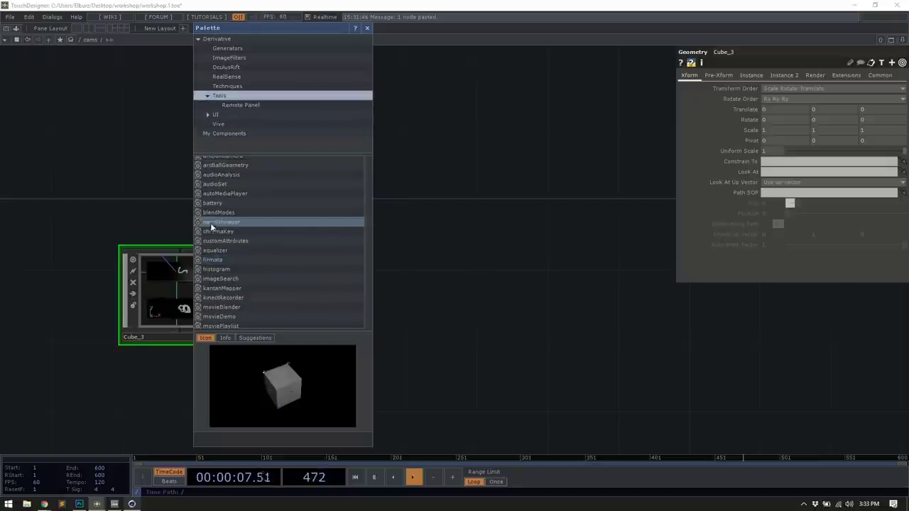
left_click_drag(454, 192, 461, 168)
left_click(366, 28)
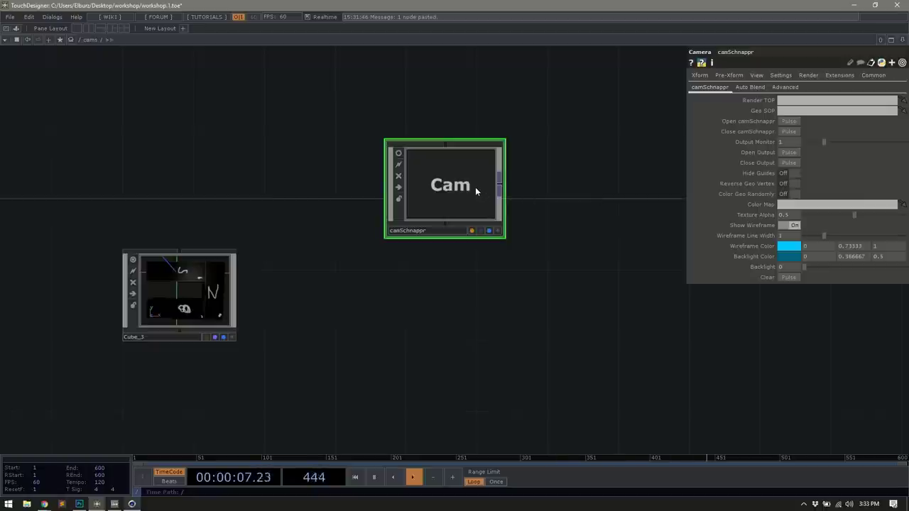
left_click_drag(475, 187, 474, 169)
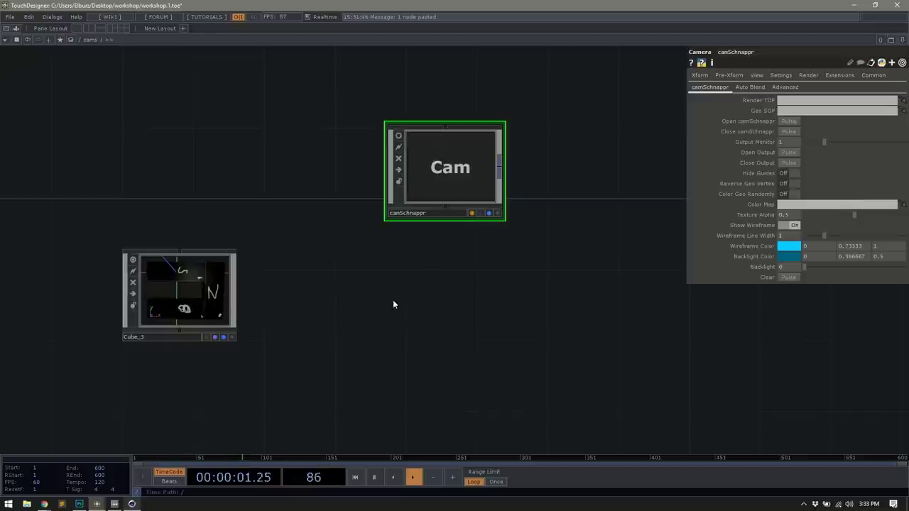
Step: Add a Render TOP below camSchnappr and set its camera to camSchnappr
key("Tab")
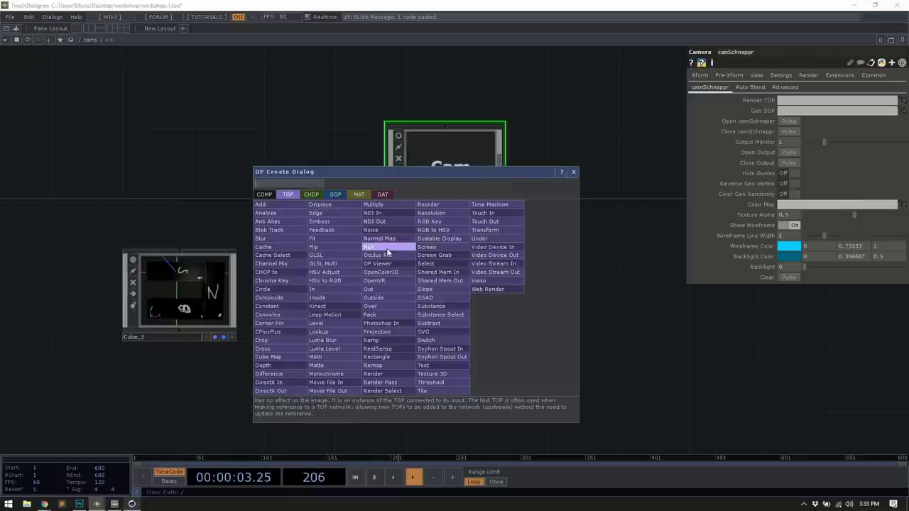
left_click(385, 373)
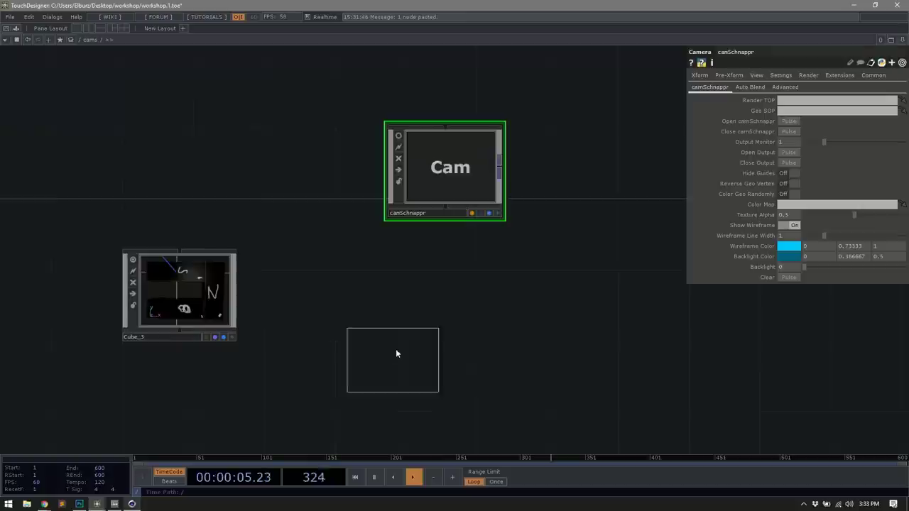
left_click(437, 304)
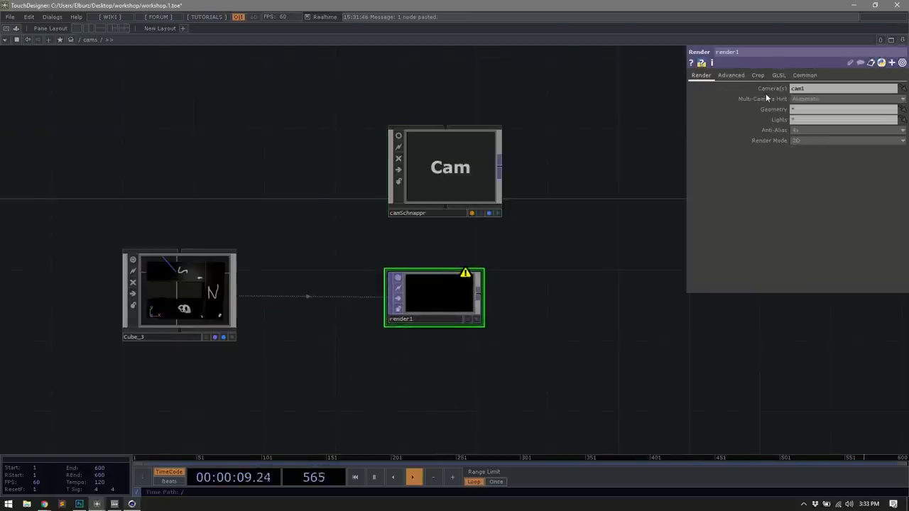
left_click_drag(452, 191, 849, 97)
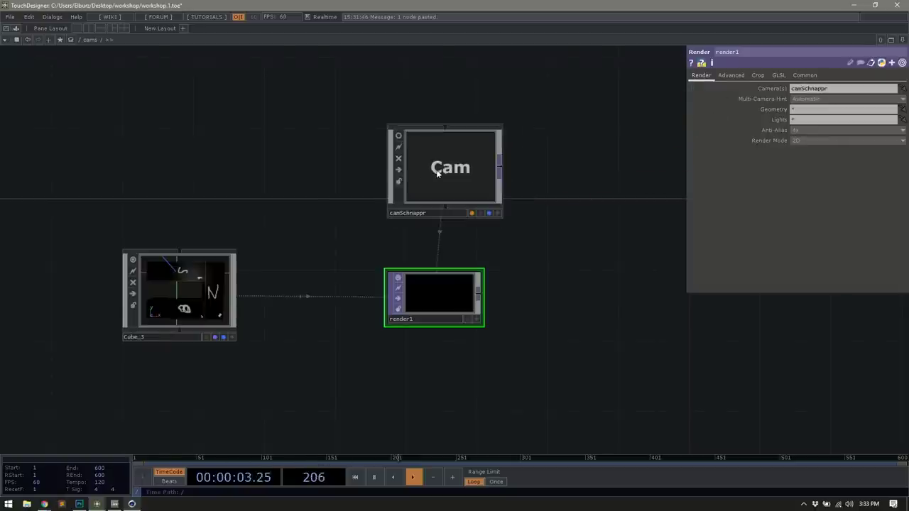
Step: Set camSchnappr's Render TOP reference to render1 and center the render node beneath the camera
left_click(449, 186)
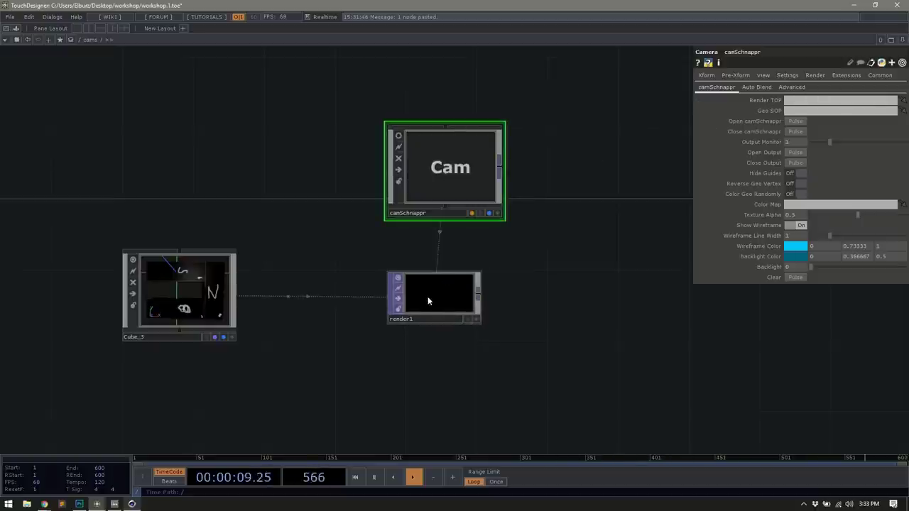
left_click_drag(429, 297, 831, 103)
left_click_drag(440, 291, 450, 286)
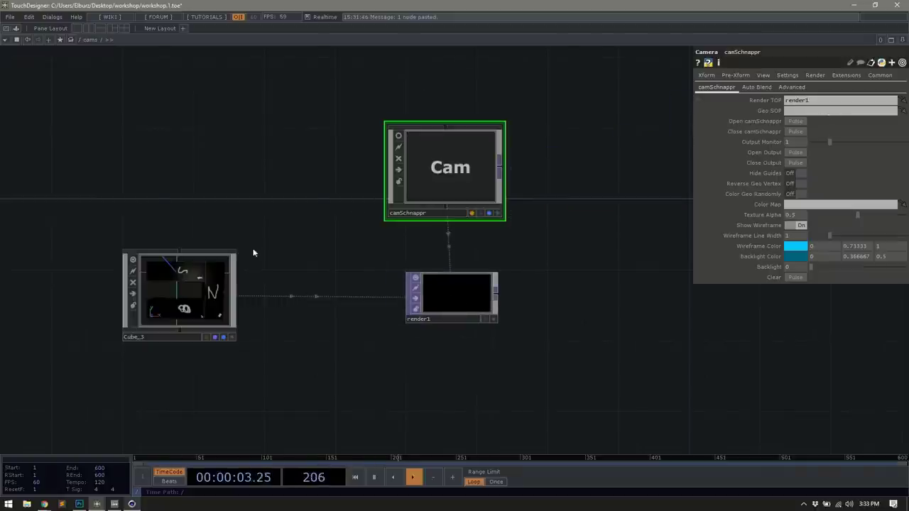
left_click(767, 112)
left_click(762, 113)
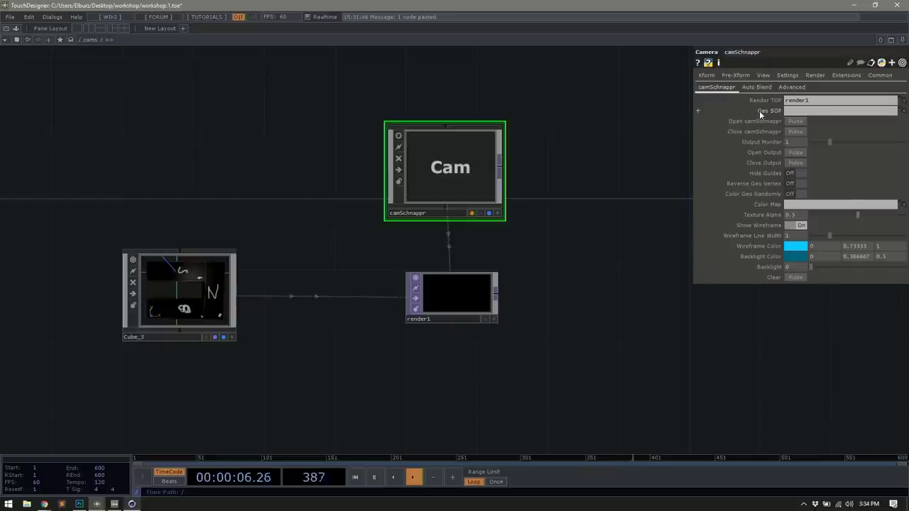
Step: Set camSchnappr's Geo SOP reference to Cube_3/mesh, checking the SOP's name inside Cube_3
left_click(456, 299)
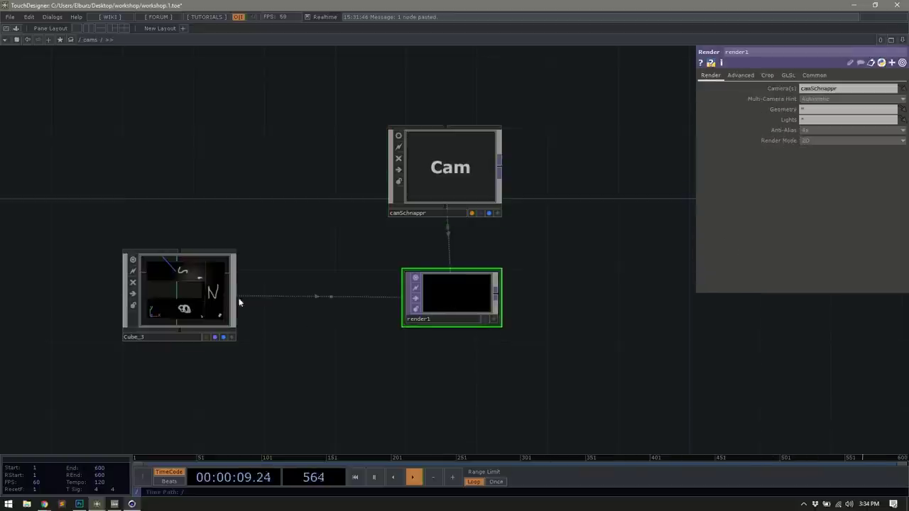
left_click(180, 293)
left_click(446, 178)
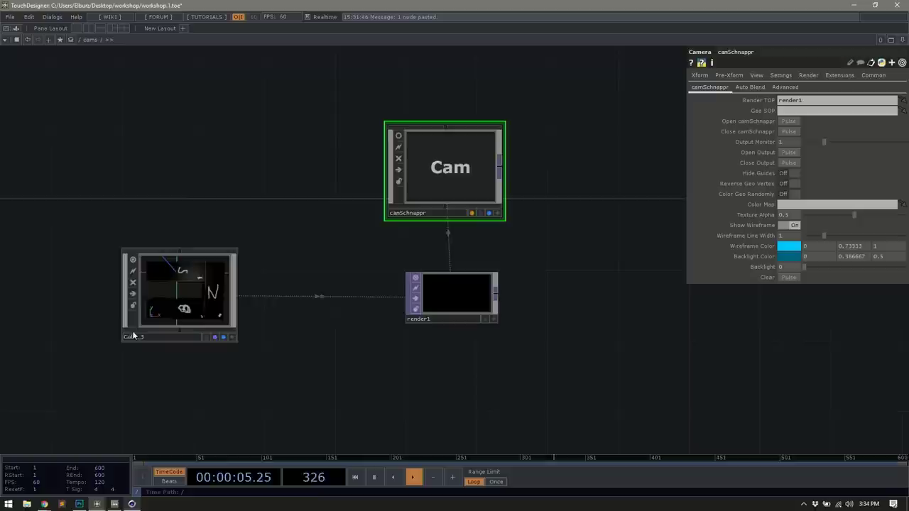
left_click_drag(129, 337, 801, 116)
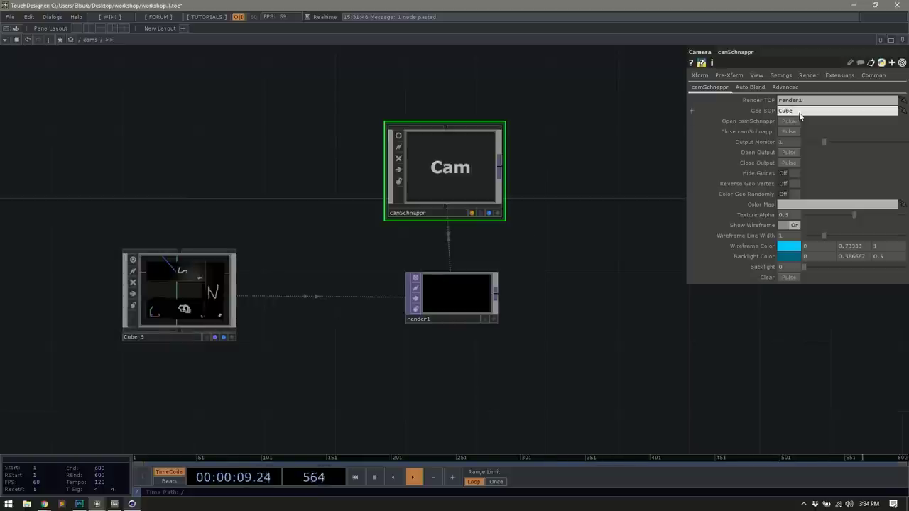
left_click_drag(801, 116, 801, 116)
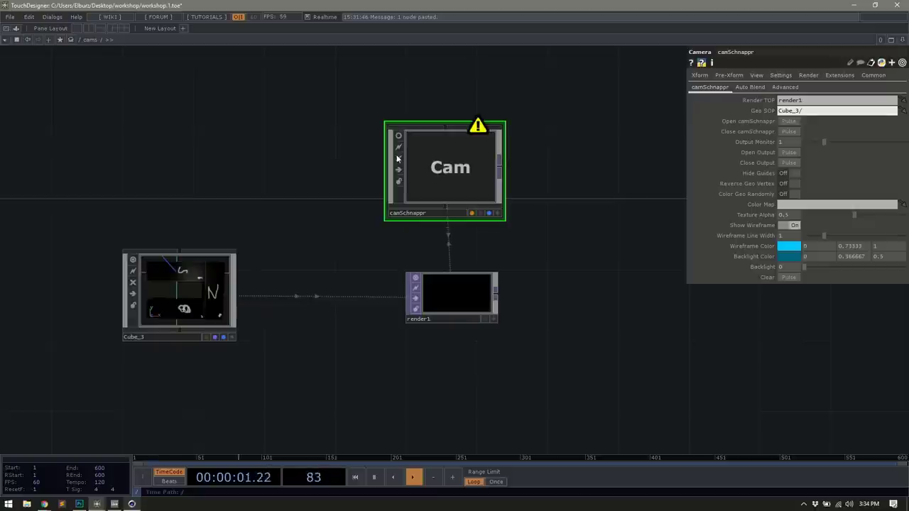
left_click(194, 316)
key("i")
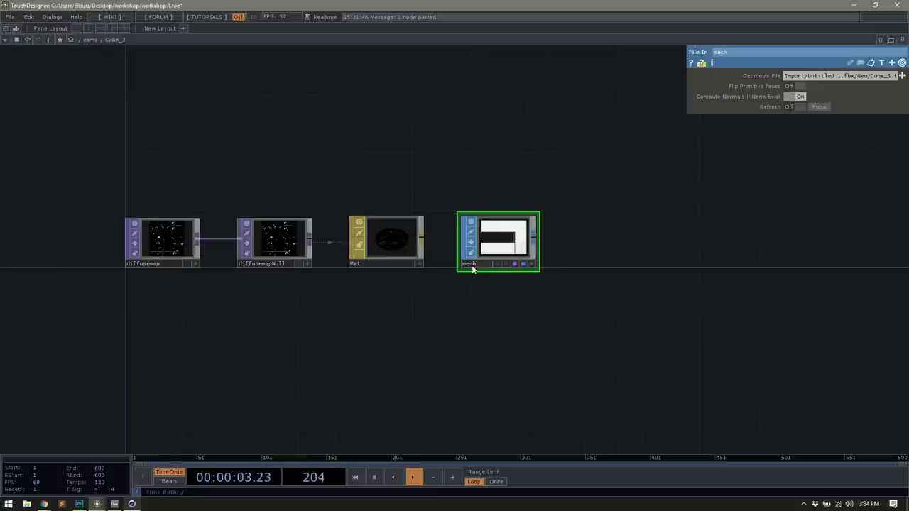
key("u")
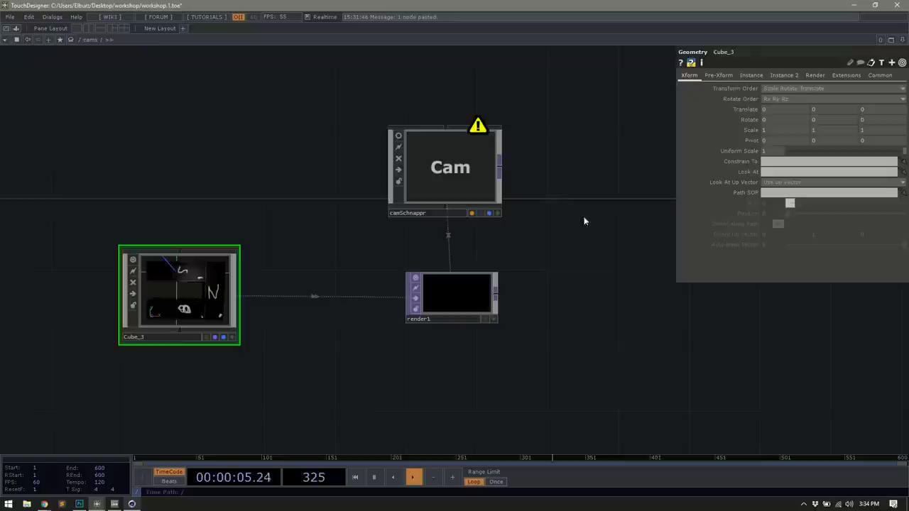
left_click(492, 164)
left_click(827, 110)
type("Cube_3/mesh")
key("Return")
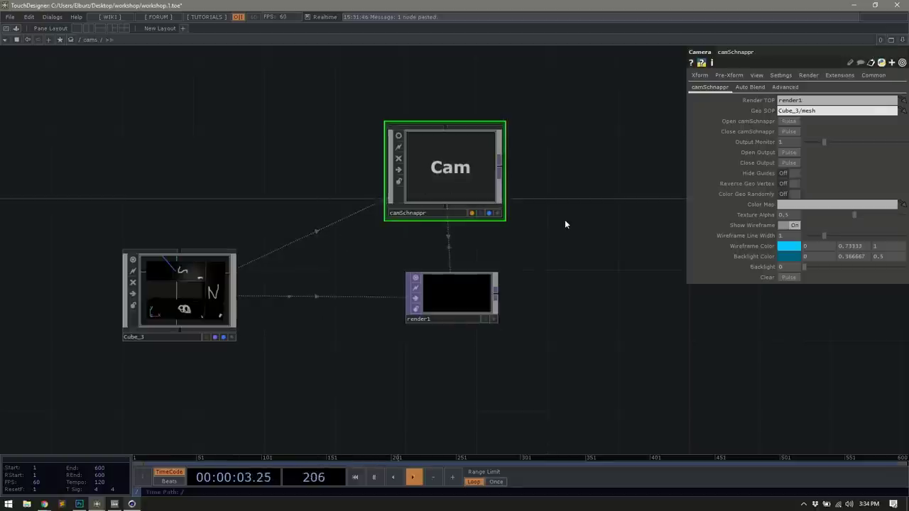
Step: Open camSchnappr's output and main window, and place the window clear of the parameters with the arch upright
left_click(786, 154)
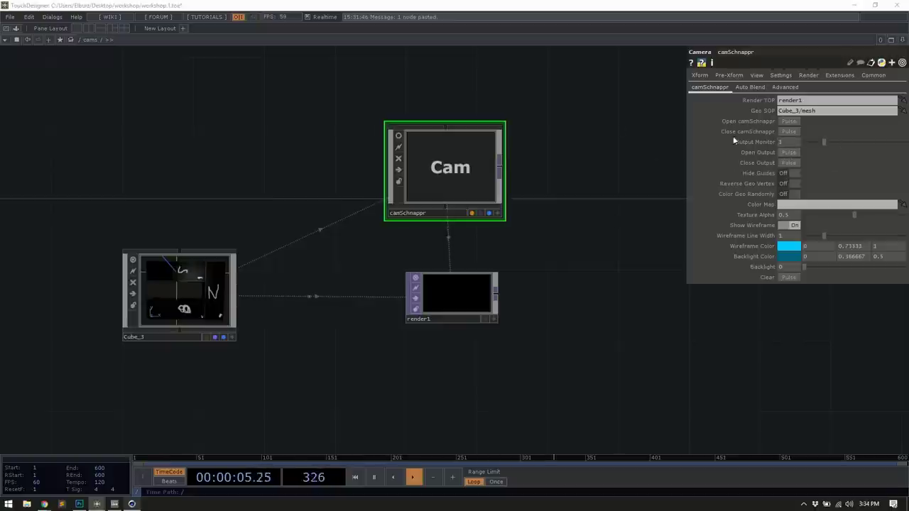
left_click(789, 122)
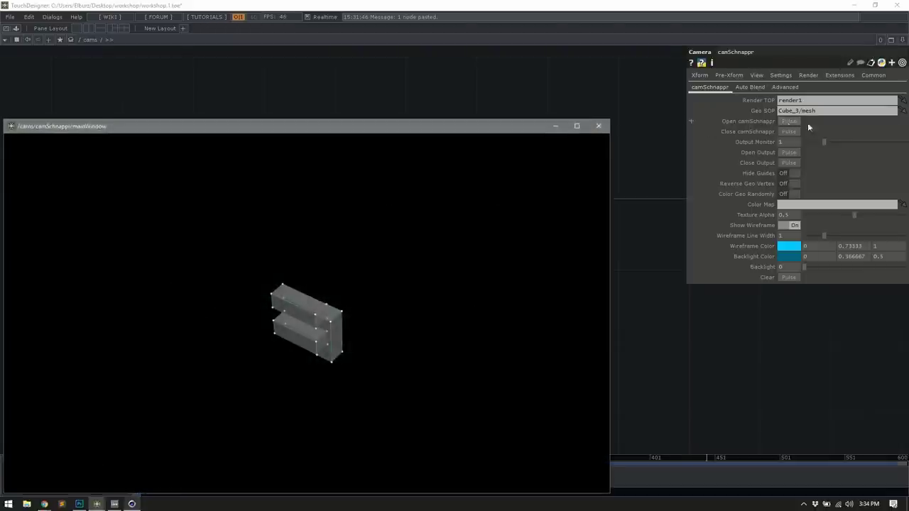
left_click_drag(473, 129, 535, 100)
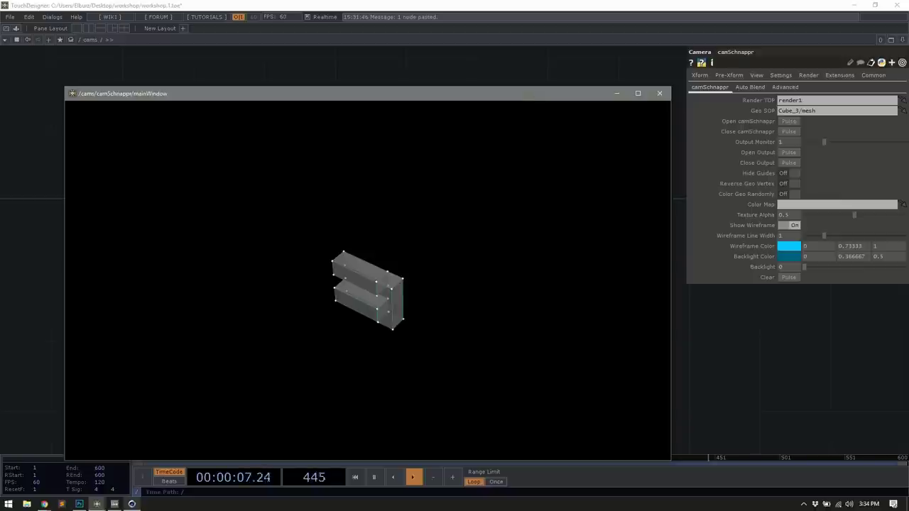
left_click_drag(374, 93, 350, 65)
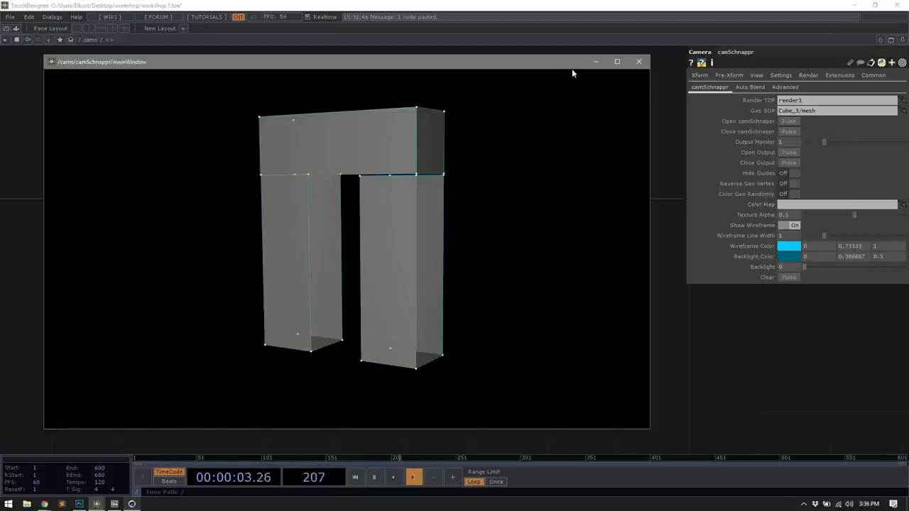
Step: Set camSchnappr's Color Map to Cube_3/diffusemap, checking the texture's name inside Cube_3
left_click_drag(565, 61, 560, 377)
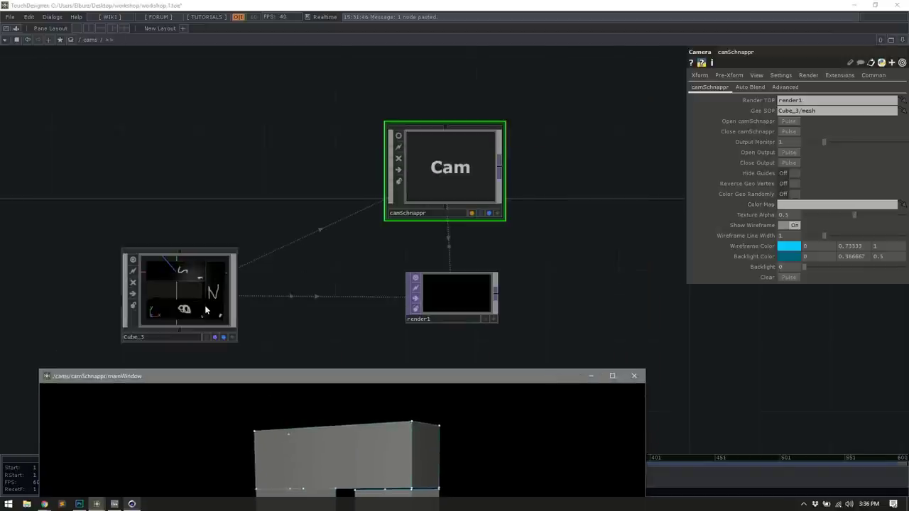
left_click(832, 206)
type("Cube_3")
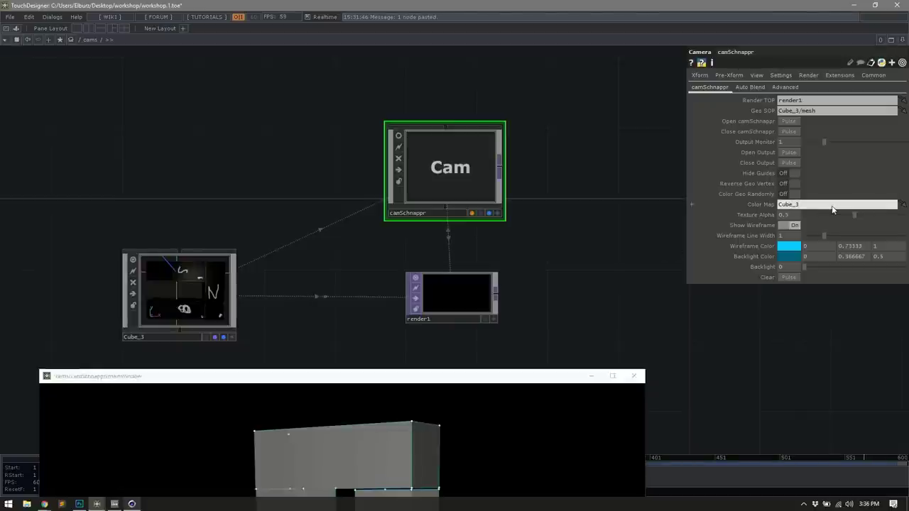
key("Return")
double_click(210, 303)
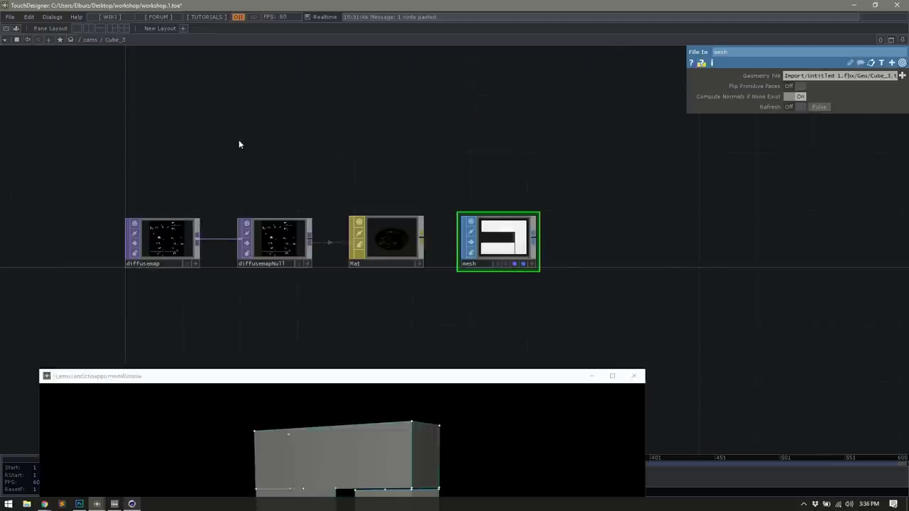
key("u")
left_click(495, 175)
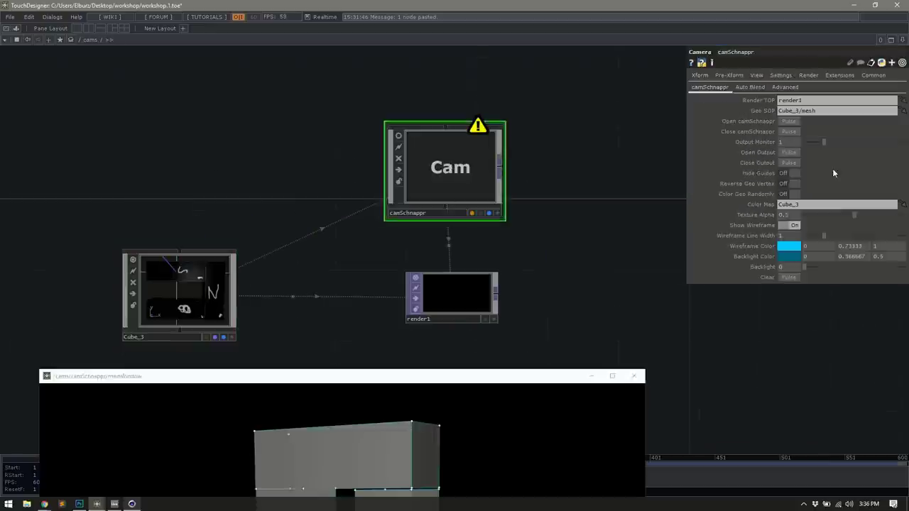
left_click(812, 206)
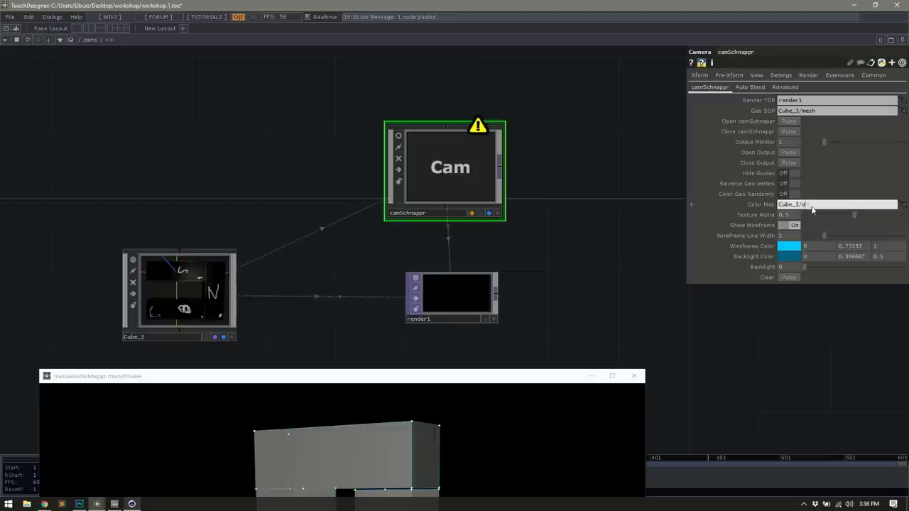
type("/diffusemap")
key("Return")
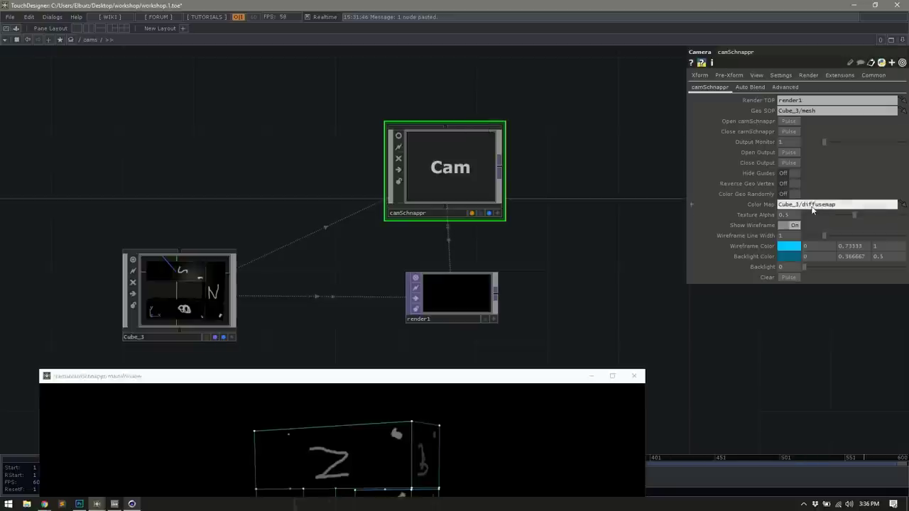
Step: Examine the numbered faces of the textured arch from several angles in camSchnappr's main window
left_click_drag(479, 101, 490, 79)
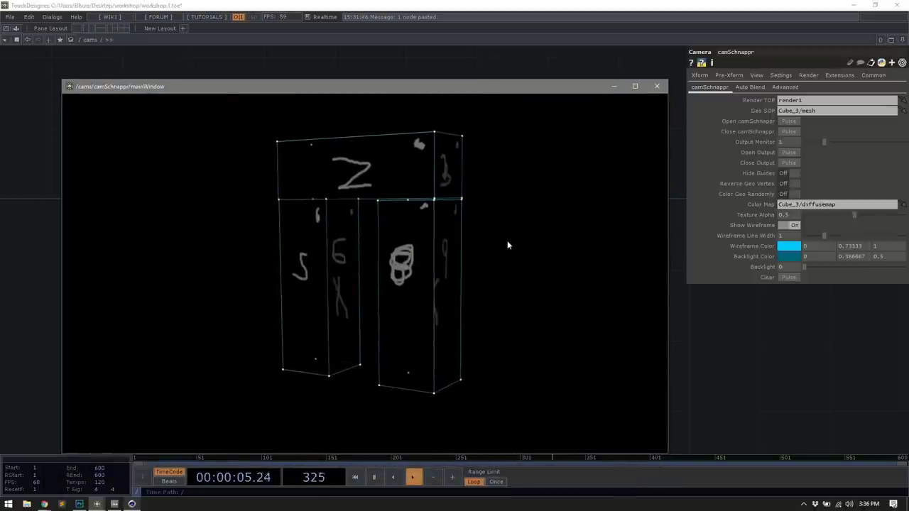
left_click_drag(512, 236, 291, 262)
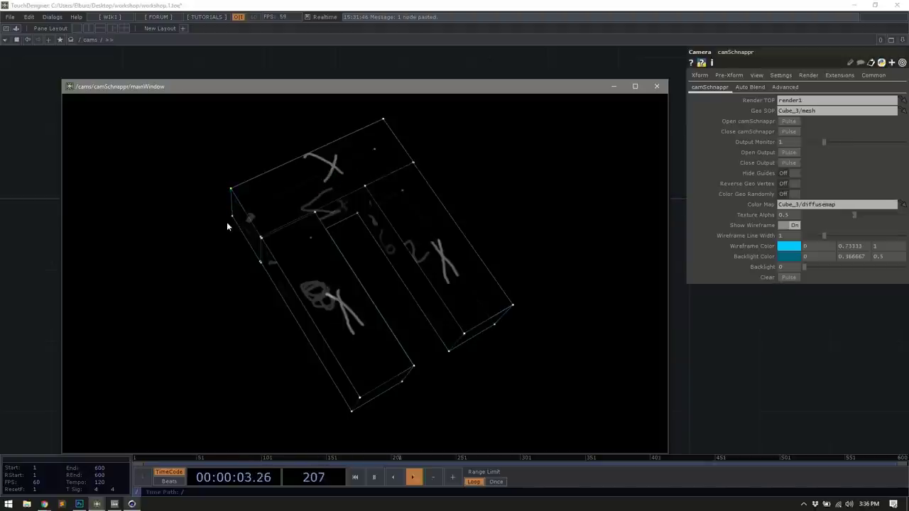
left_click_drag(203, 276, 459, 243)
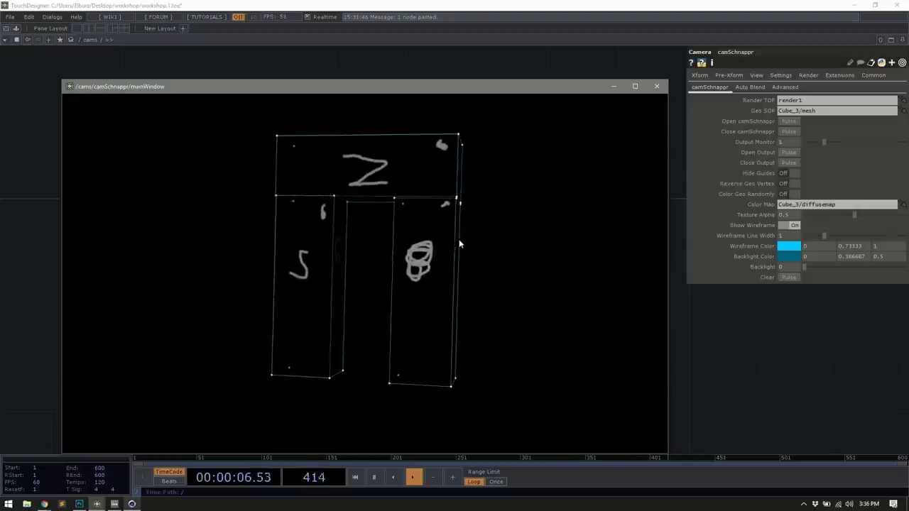
mouse_move(503, 165)
left_mouse_down()
mouse_move(493, 162)
mouse_move(591, 179)
mouse_move(554, 216)
mouse_move(389, 219)
mouse_move(493, 244)
mouse_move(237, 251)
mouse_move(213, 240)
mouse_move(225, 202)
mouse_move(209, 249)
mouse_move(178, 253)
mouse_move(481, 209)
mouse_move(509, 187)
mouse_move(497, 152)
left_mouse_up()
Step: Clear camSchnappr's Color Map so the arch is shown untextured
left_click(786, 206)
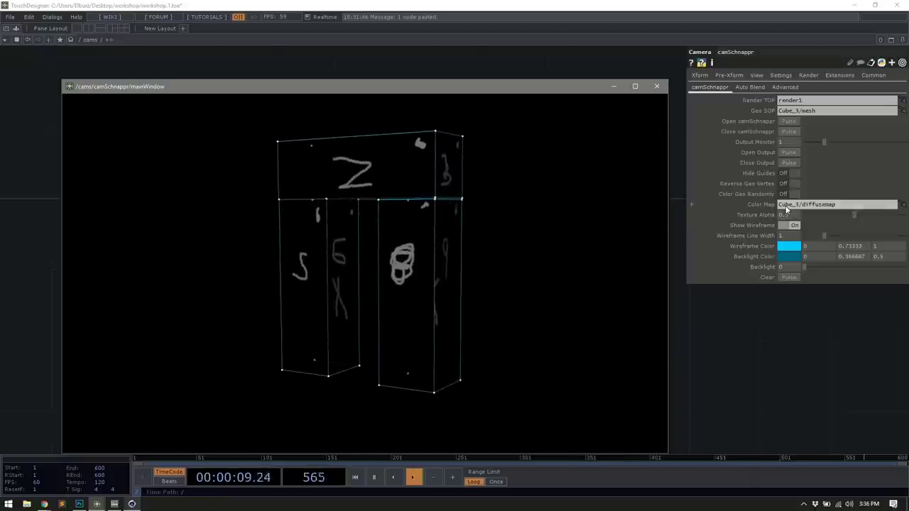
key("ctrl+a")
key("BackSpace")
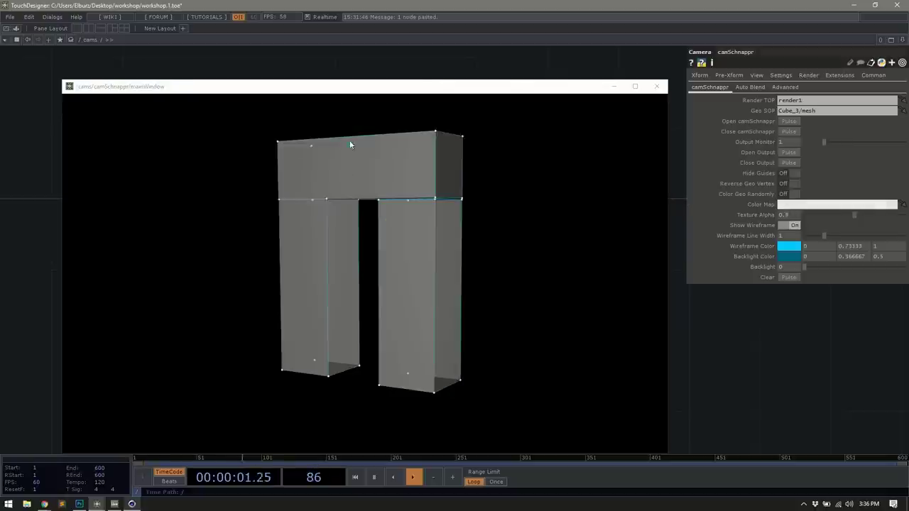
Step: Add calibration points at the beam's front upper-left corner and the right leg's rear lower outer corner, aligning the first
left_click(426, 91)
left_click_drag(426, 91, 399, 79)
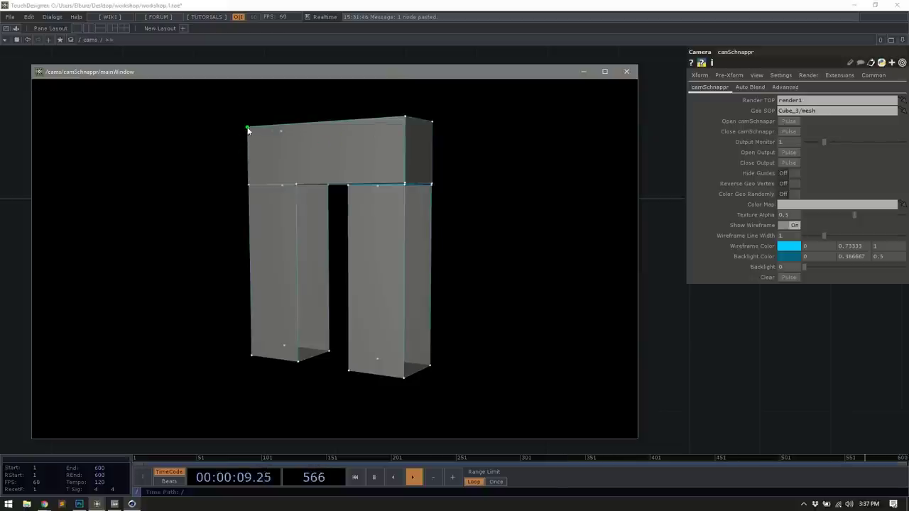
left_click(296, 185)
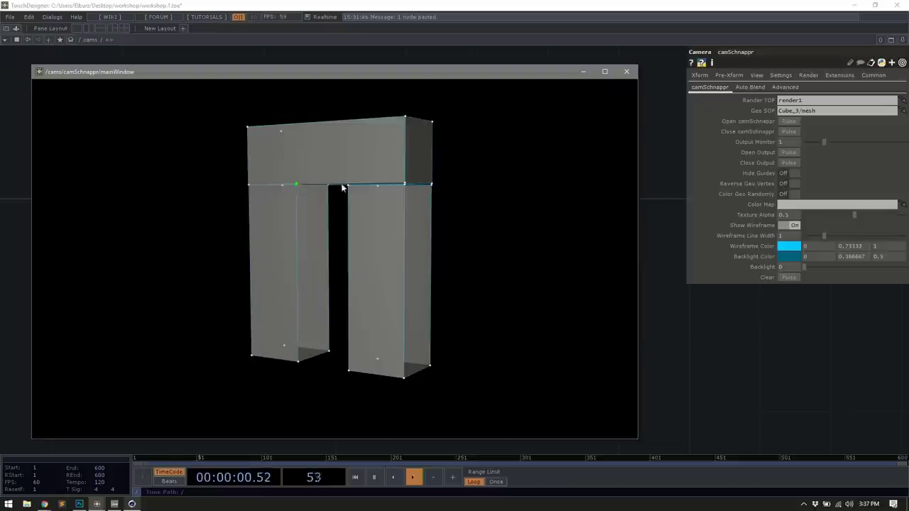
left_click(248, 130)
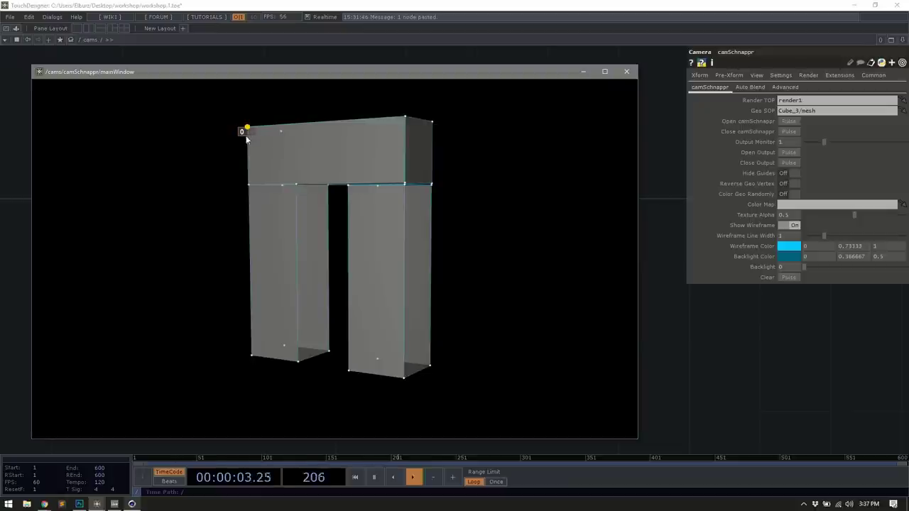
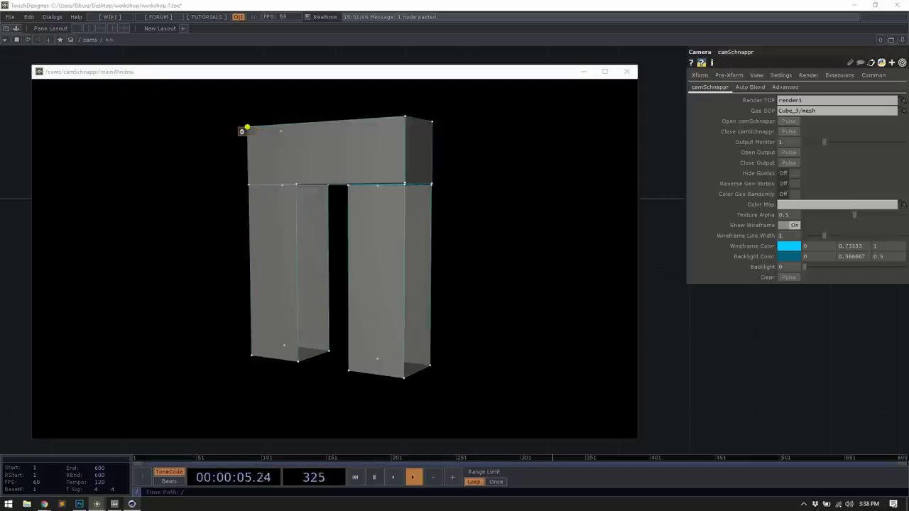
left_click(245, 128)
left_click_drag(241, 130, 243, 129)
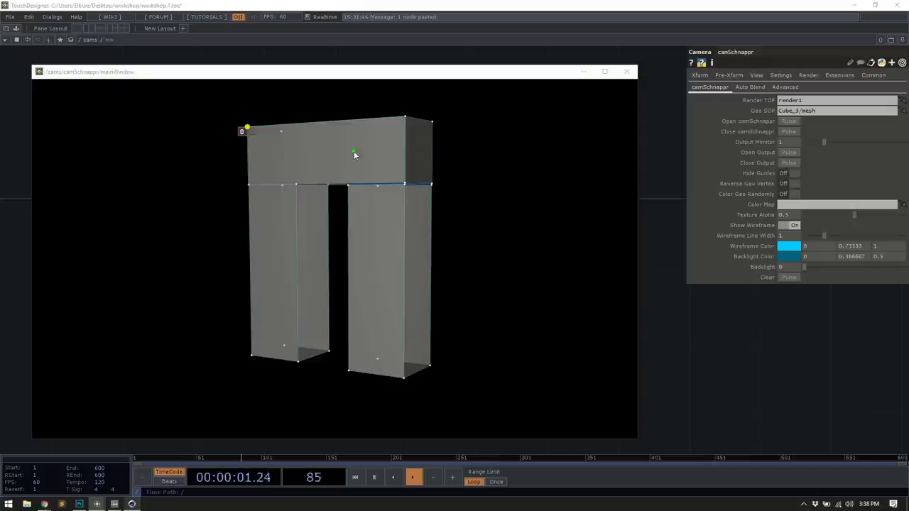
left_click(430, 367)
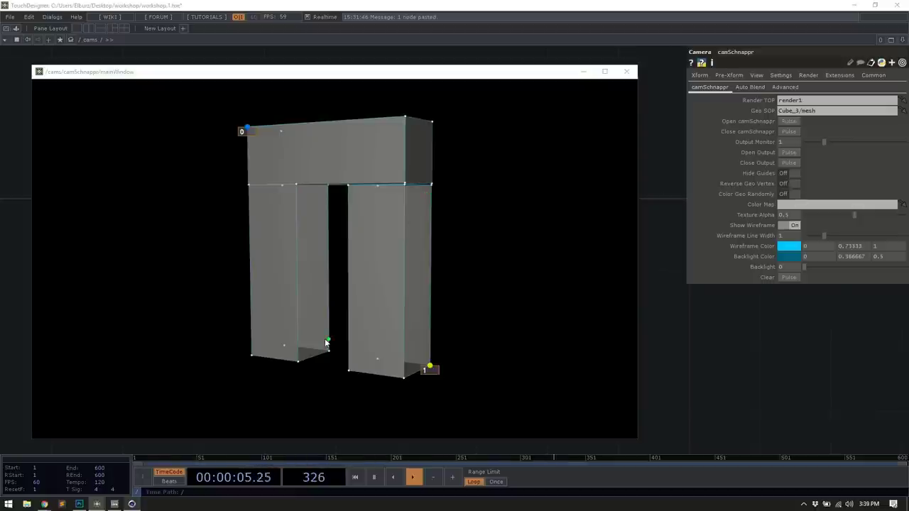
Step: Add calibration points at the left leg's front inner foot, the beam's rear upper-right corner, and its front lower right and left corners
left_click_drag(327, 341, 328, 350)
left_click(298, 361)
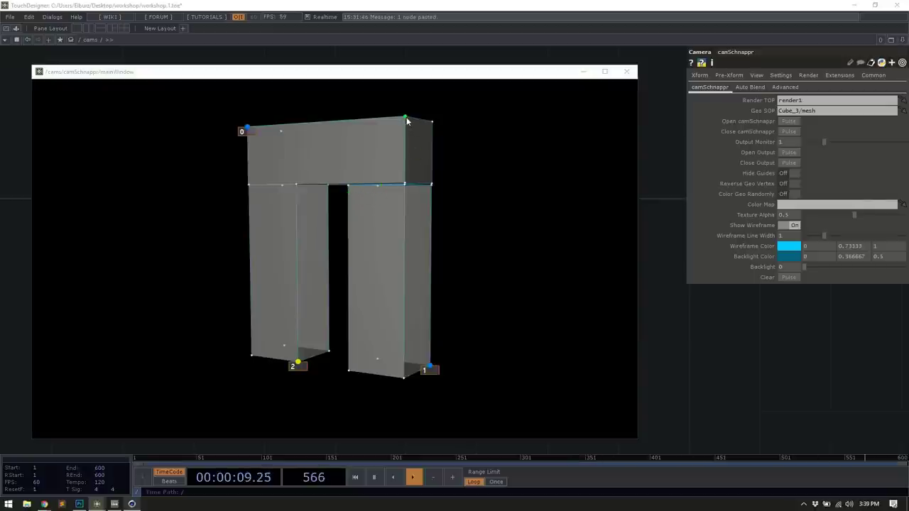
left_click(432, 121)
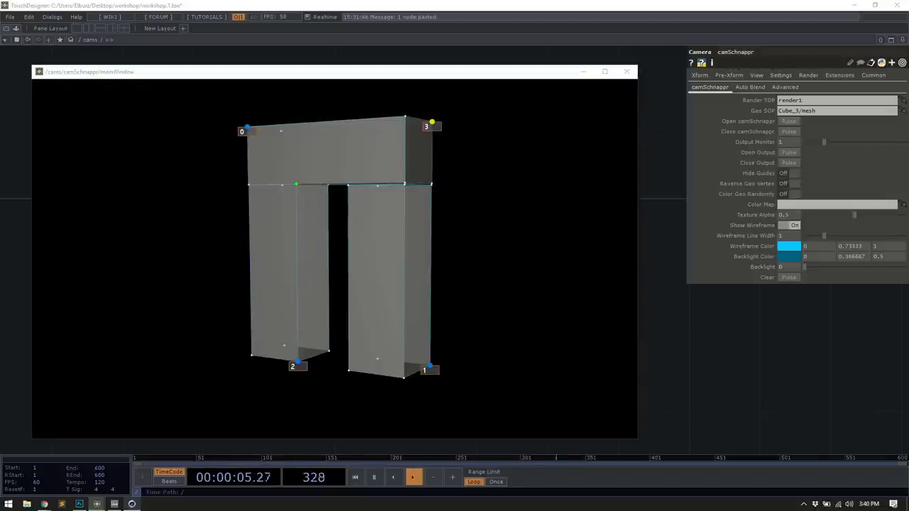
left_click(405, 184)
left_click(404, 187)
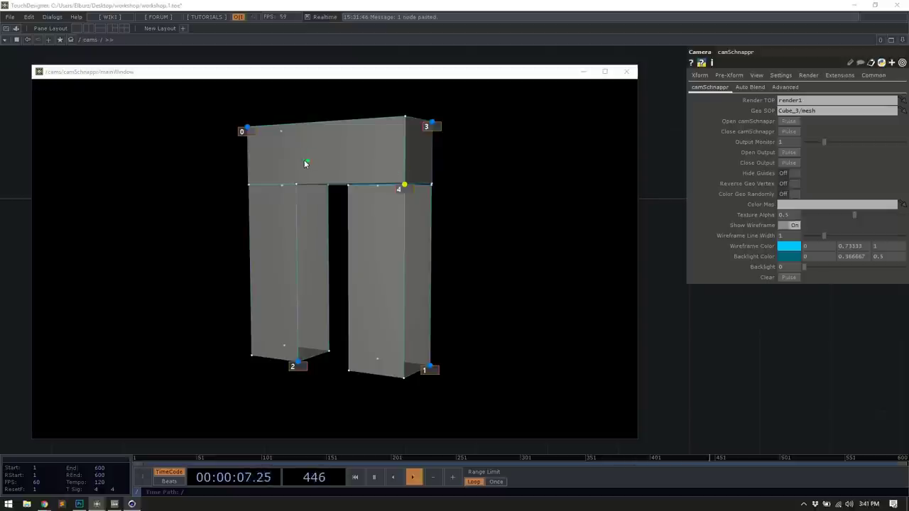
left_click(247, 186)
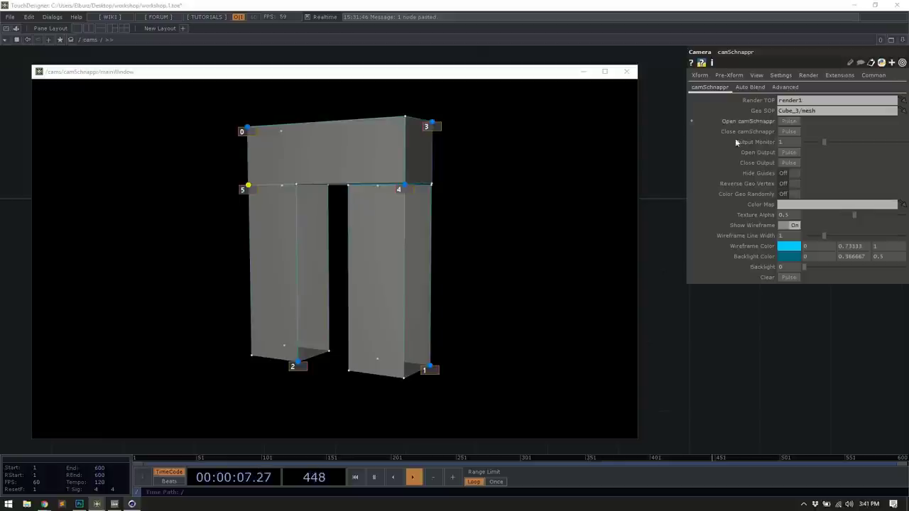
Step: Move the camSchnappr window off the network and set the Color Map to Cube_3/diffusemap
left_click(452, 76)
left_click_drag(451, 72, 442, 384)
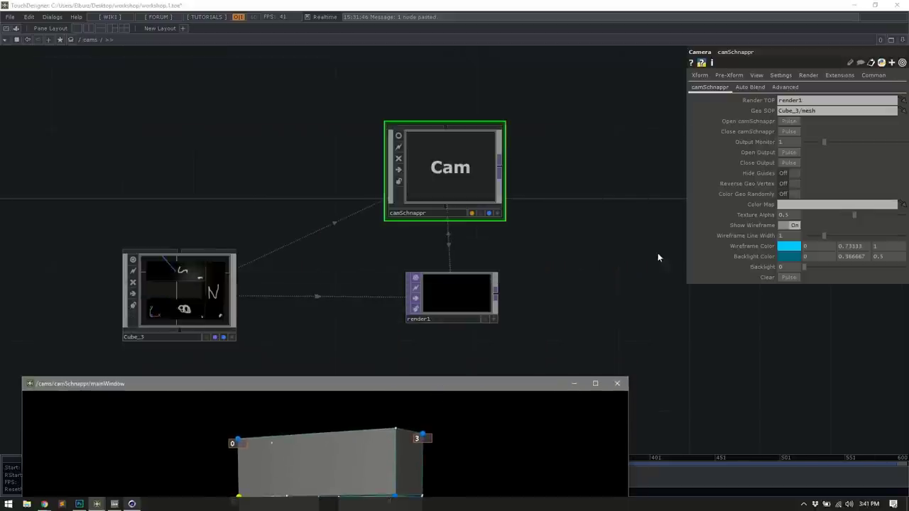
left_click(782, 207)
type("Cube_3")
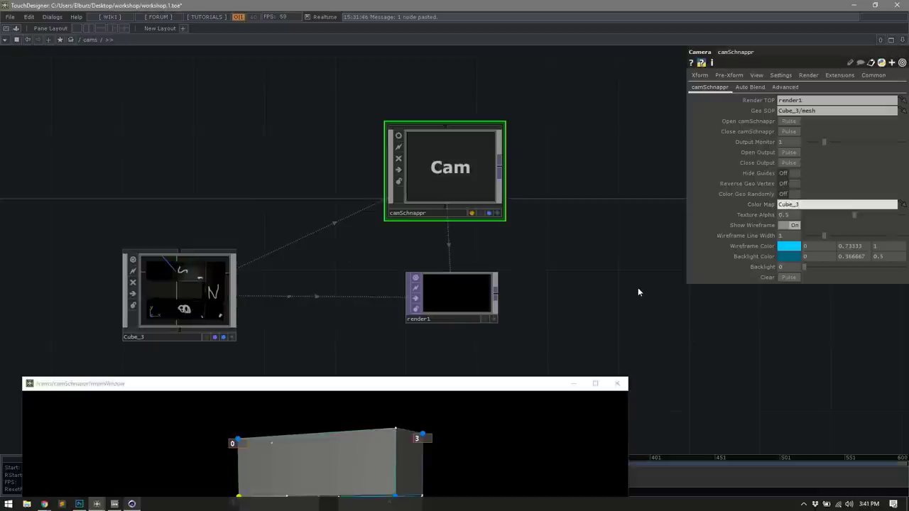
type("/diffusemap")
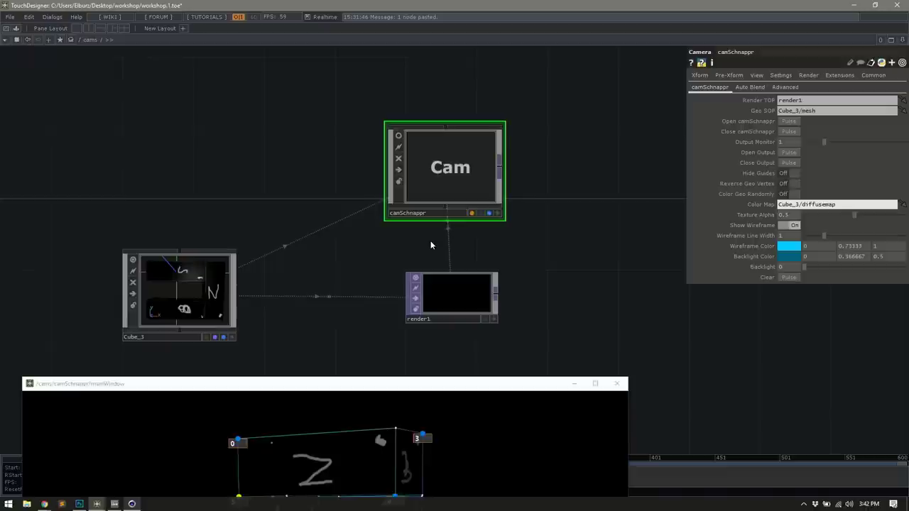
Step: Inspect the calibration points at the beam's front upper-left and lower-right corners, and close the camSchnappr window
left_click_drag(356, 385, 366, 116)
left_click(251, 170)
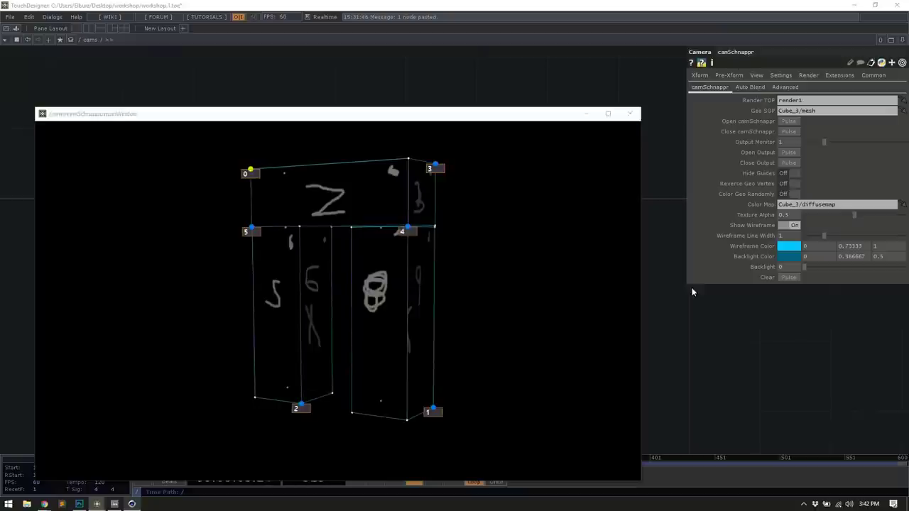
left_click(408, 229)
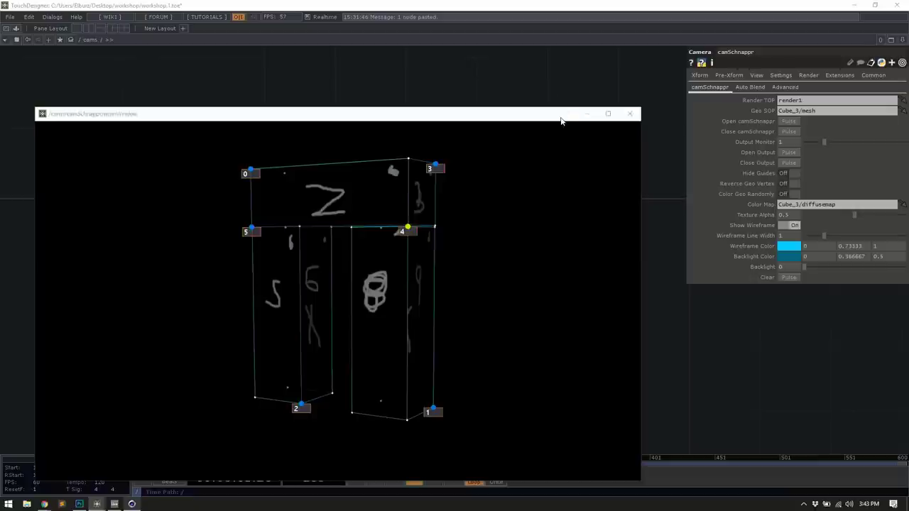
left_click_drag(555, 115, 553, 73)
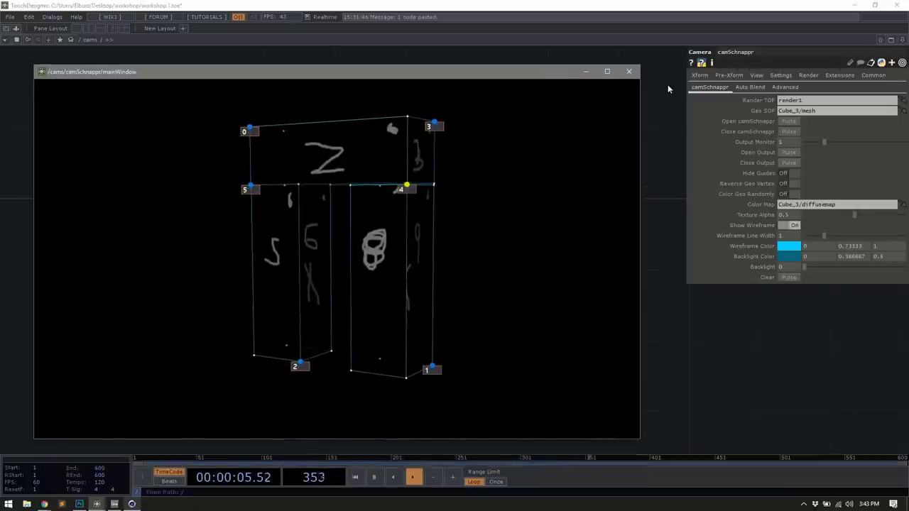
left_click(631, 73)
Step: Clear camSchnappr's Color Map
left_click_drag(501, 159, 438, 163)
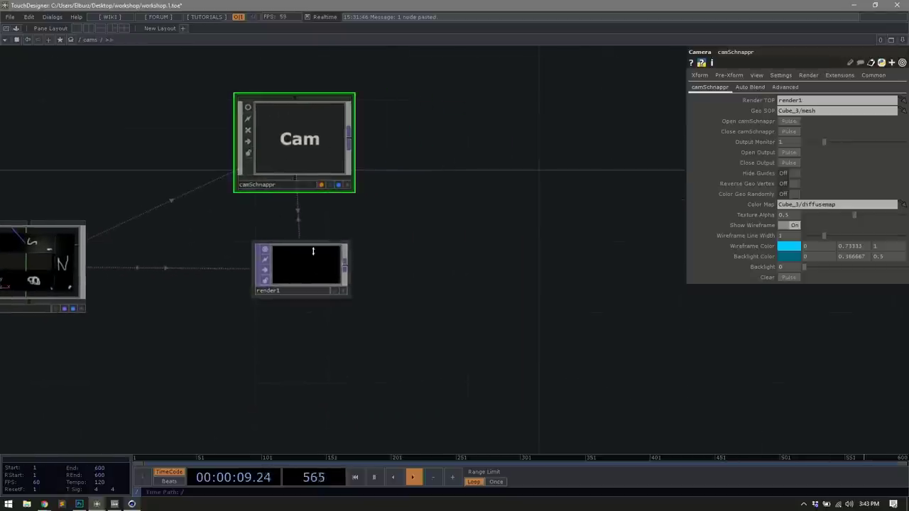
left_click_drag(275, 241, 374, 236)
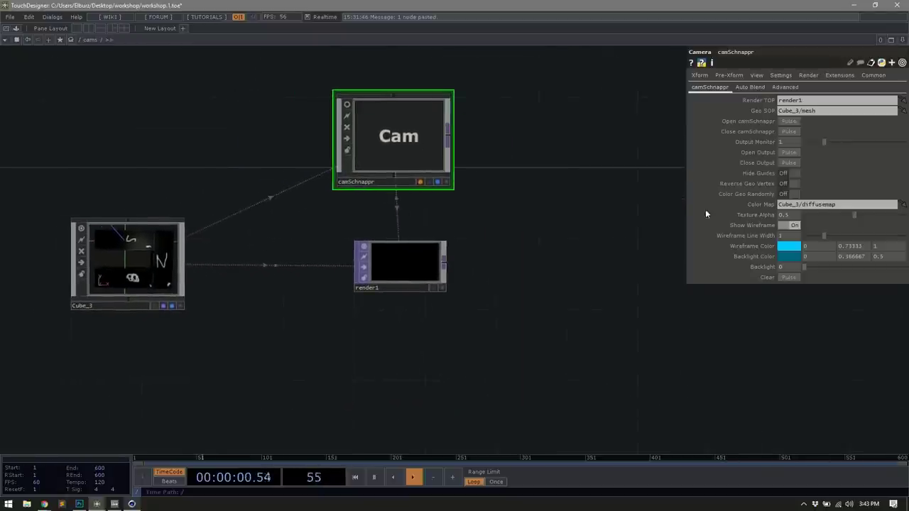
left_click(804, 207)
key("BackSpace")
key("Return")
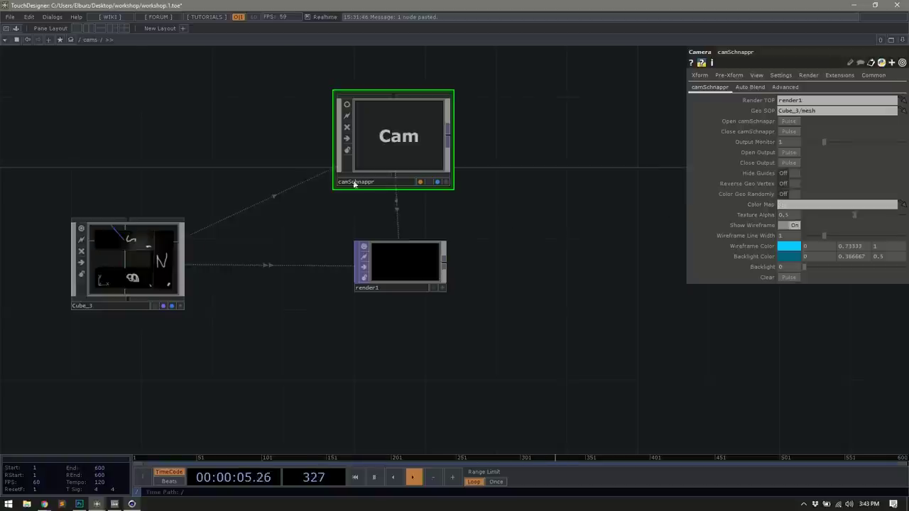
Step: Add a Window COMP to the cams network, to the right of render1
left_click_drag(333, 364, 385, 284)
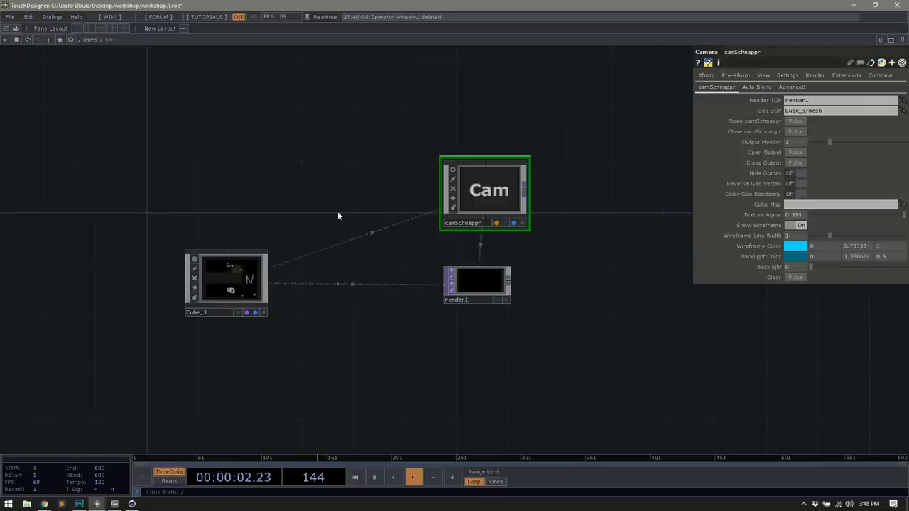
left_click_drag(627, 294, 521, 284)
key("Tab")
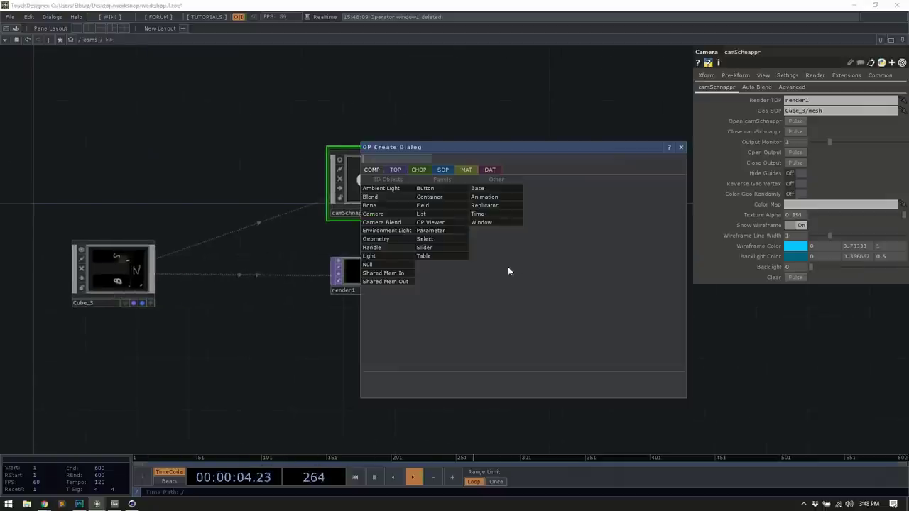
left_click(478, 222)
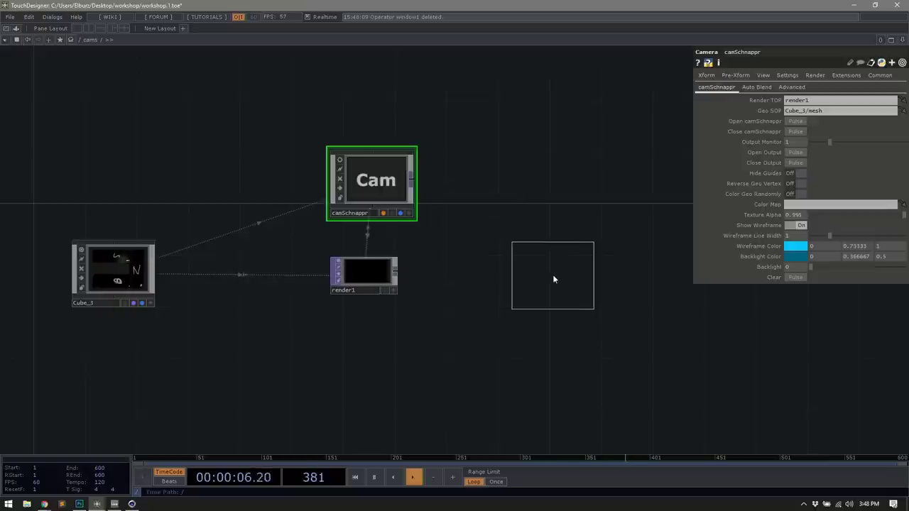
left_click(557, 274)
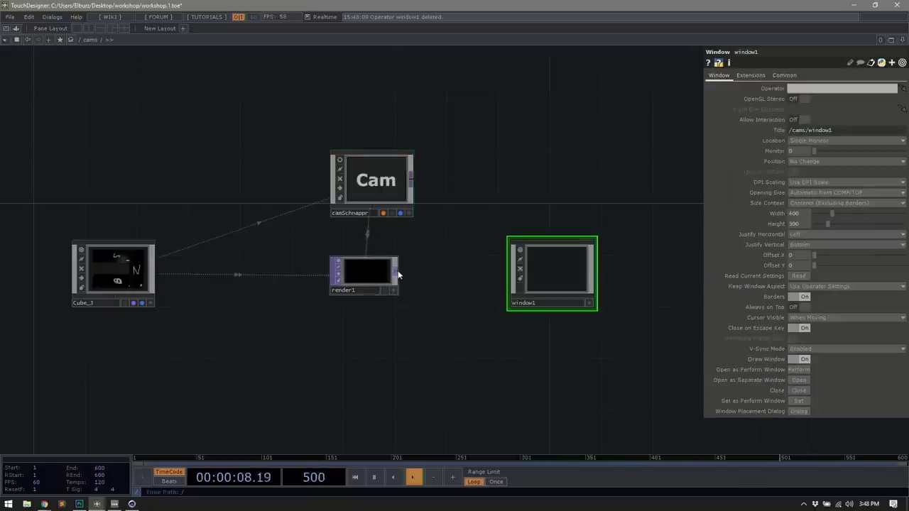
Step: Connect a Null TOP to render1's output and shift window1 to make room for it
right_click(398, 272)
type("null")
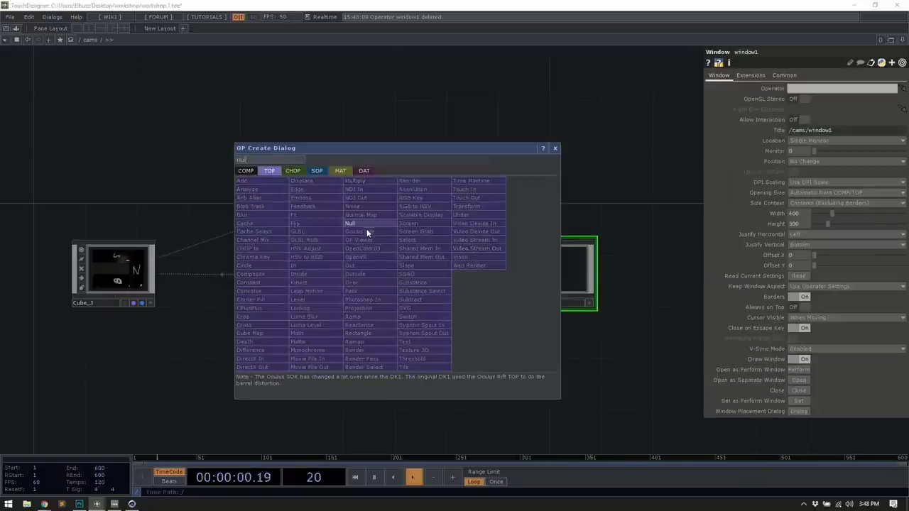
left_click(365, 225)
left_click(449, 269)
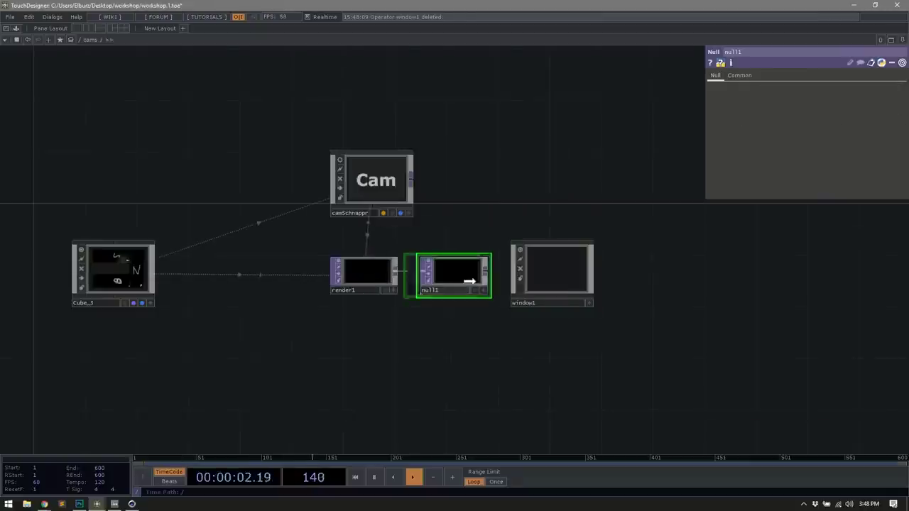
left_click_drag(544, 279, 576, 280)
Step: Set window1's Operator to null1, Monitor to 1, DPI Scaling to Native and Opening Size to Custom
left_click_drag(467, 272, 842, 90)
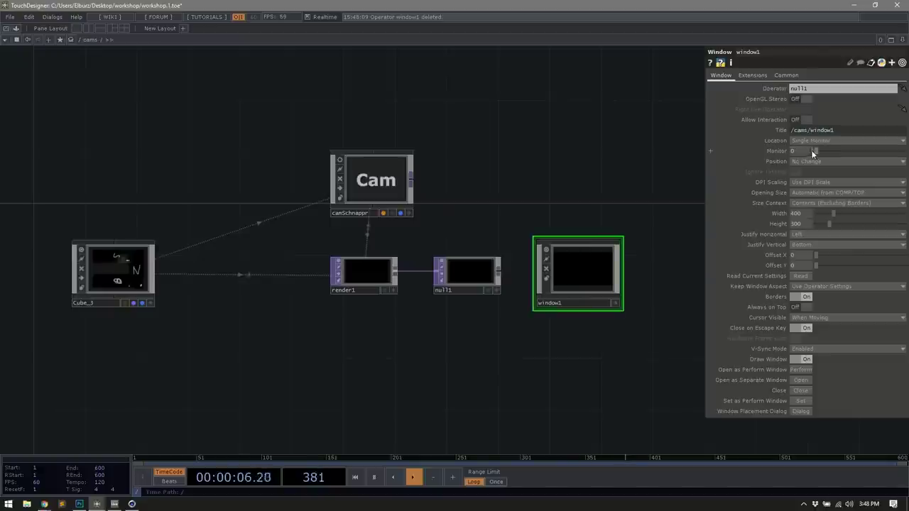
left_click_drag(817, 153, 826, 151)
left_click(798, 193)
left_click(797, 196)
left_click(798, 221)
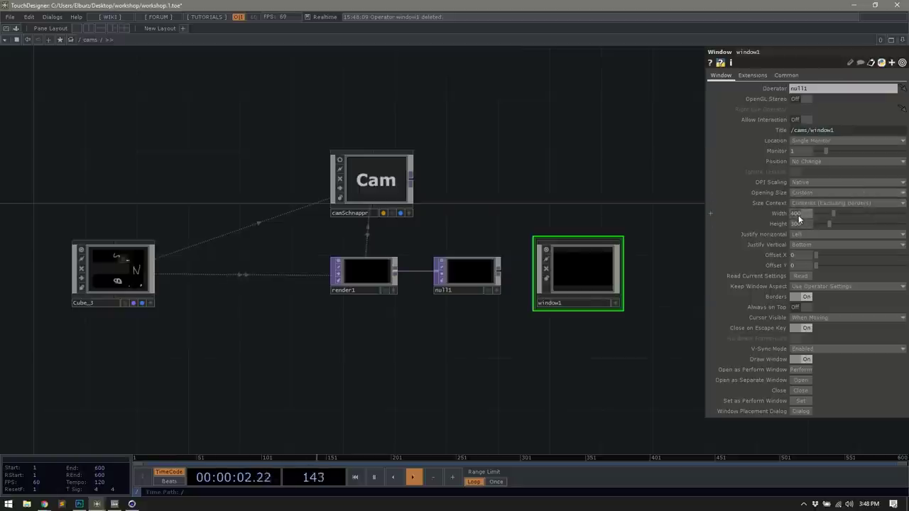
Step: Set window1's Width to 1280 and Height to 720
left_click(798, 215)
type("1280")
key("Tab")
type("720")
key("Return")
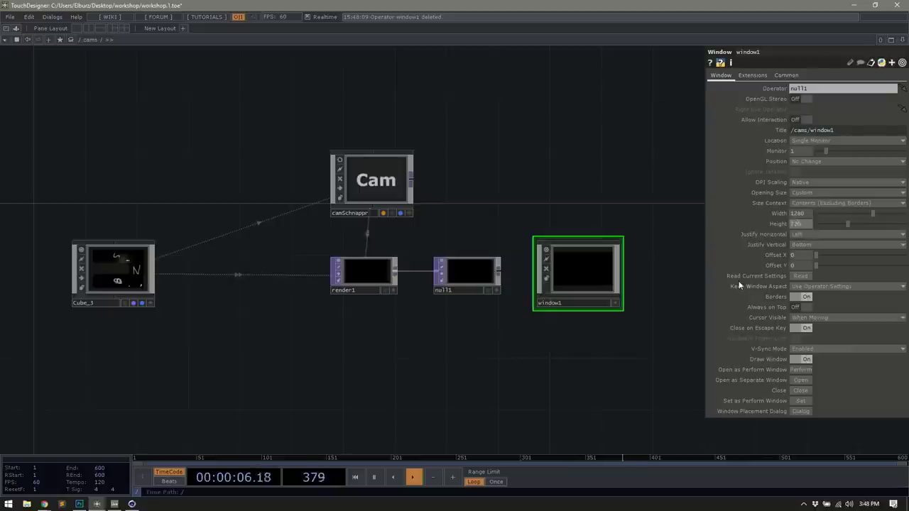
Step: Turn off window1's Borders, turn on Always on Top, and open it as a separate window
left_click(796, 297)
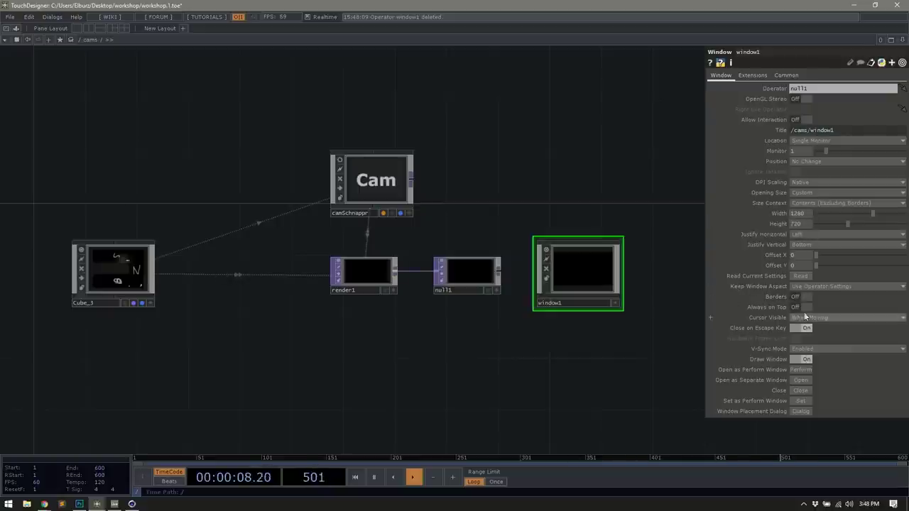
left_click(796, 307)
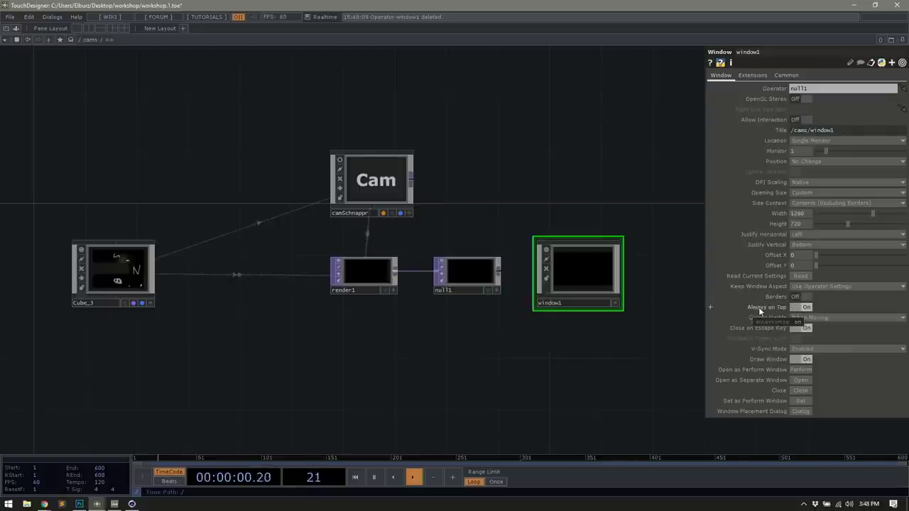
left_click(798, 380)
Step: Enter the Cube_3 geometry network and delete its Phong material Mat
left_click_drag(387, 350, 444, 336)
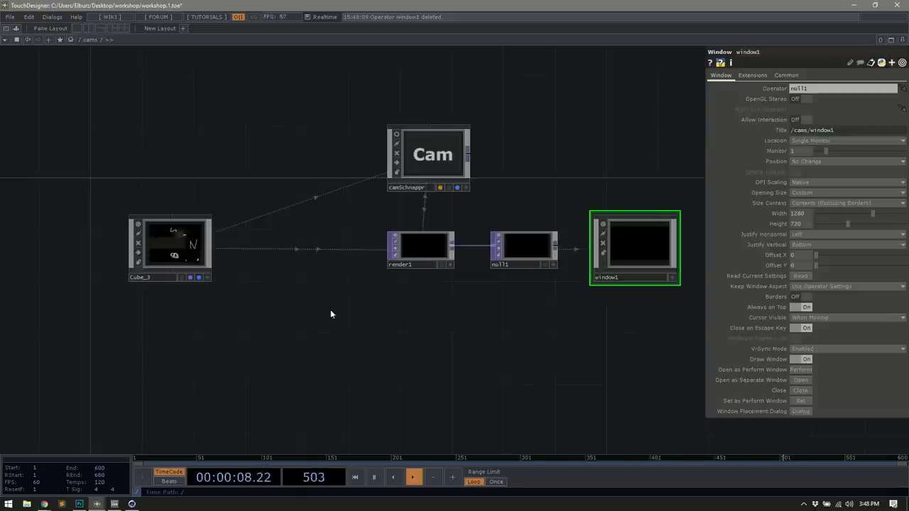
key("i")
key("h")
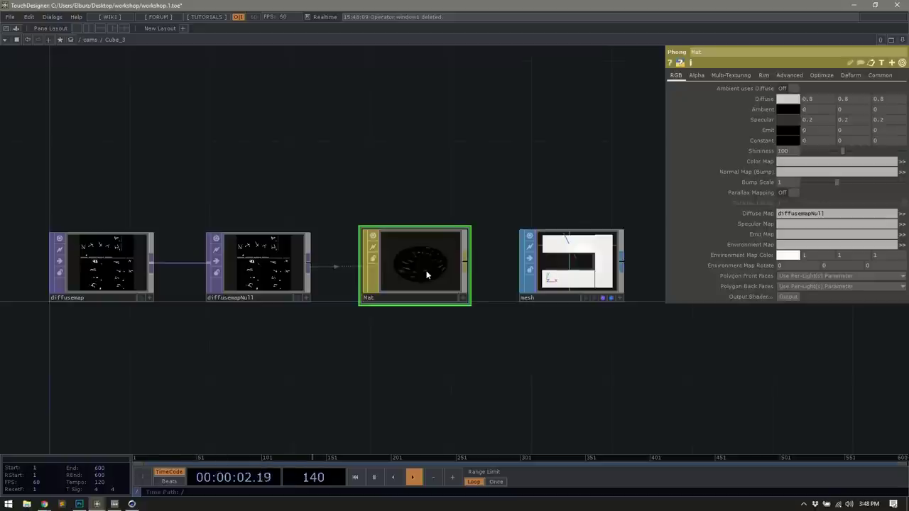
key("Delete")
Step: Add a Constant MAT between diffusemapNull and mesh, and set its Color Map to diffusemapNull
key("Tab")
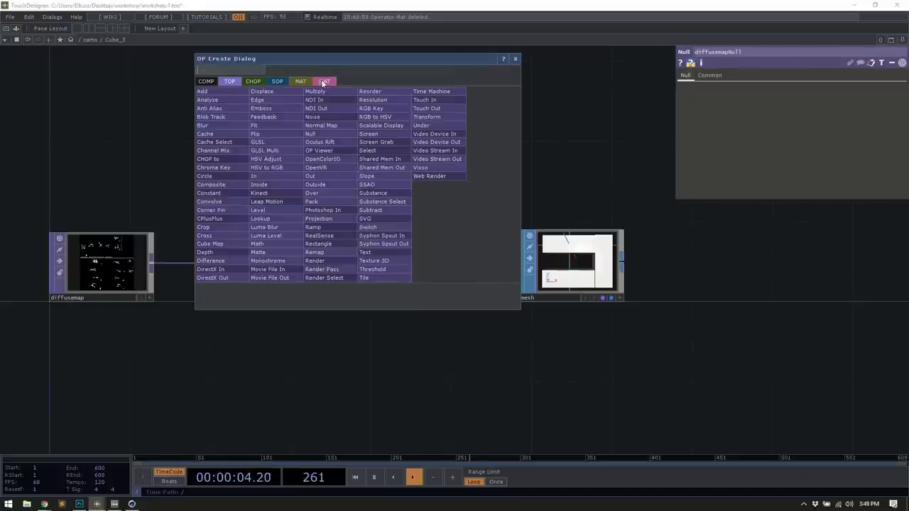
left_click(302, 81)
left_click(208, 91)
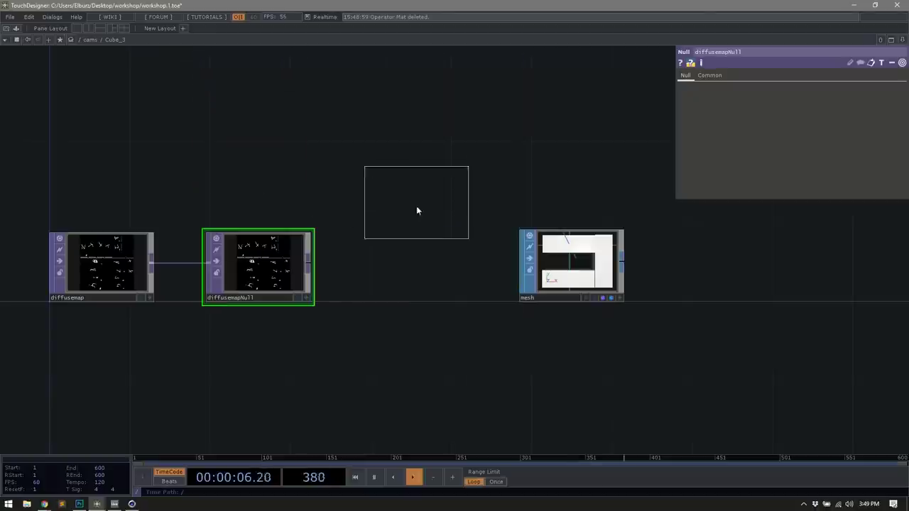
left_click(417, 267)
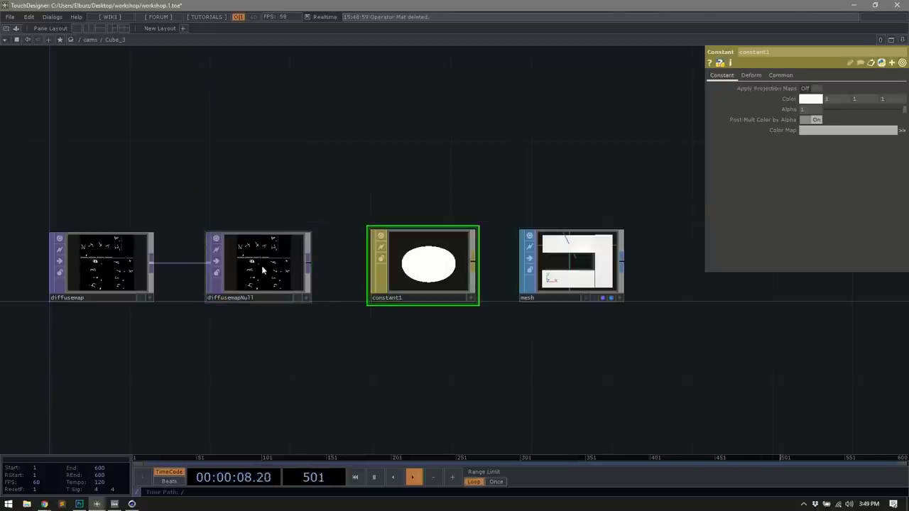
left_click_drag(257, 275, 845, 132)
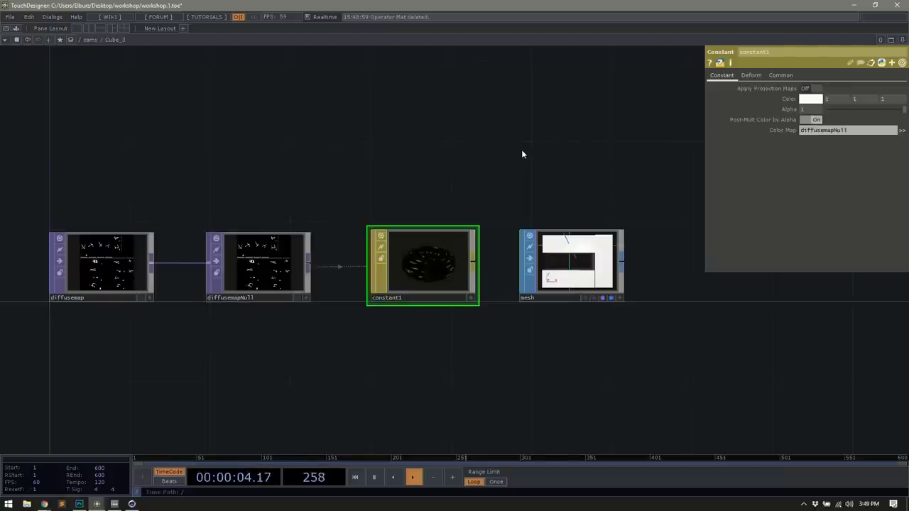
Step: Return to the cams network and set Cube_3's render Material to ./constant1
key("u")
scroll(440, 259, "up", 3)
left_click(440, 259)
scroll(453, 270, "down", 2)
scroll(452, 270, "down", 2)
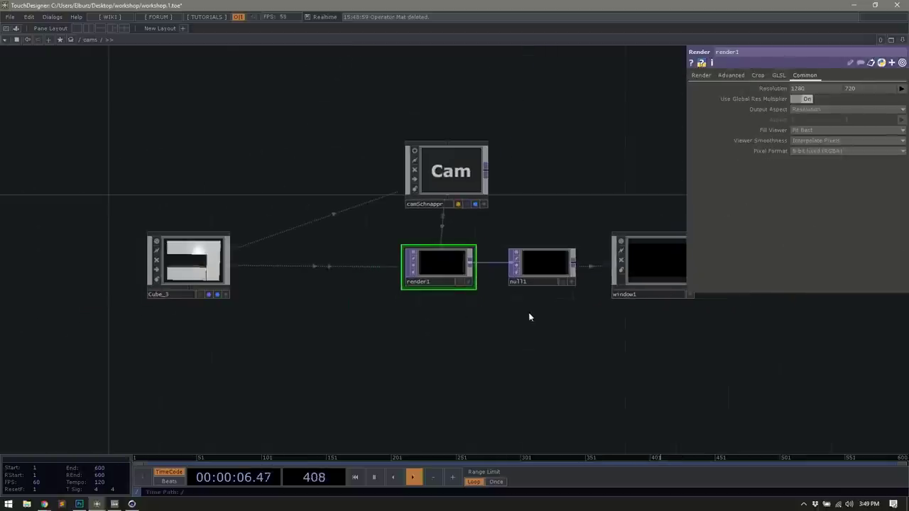
left_click(212, 266)
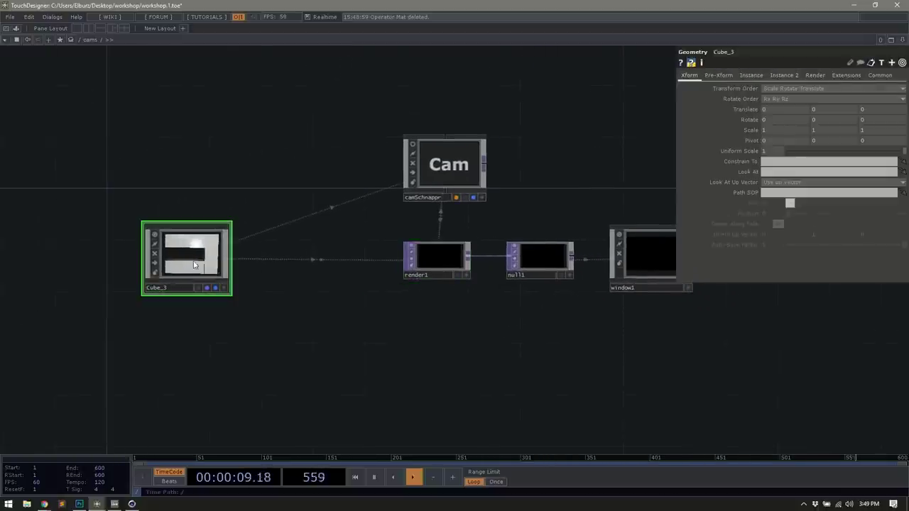
left_click(755, 75)
left_click(814, 75)
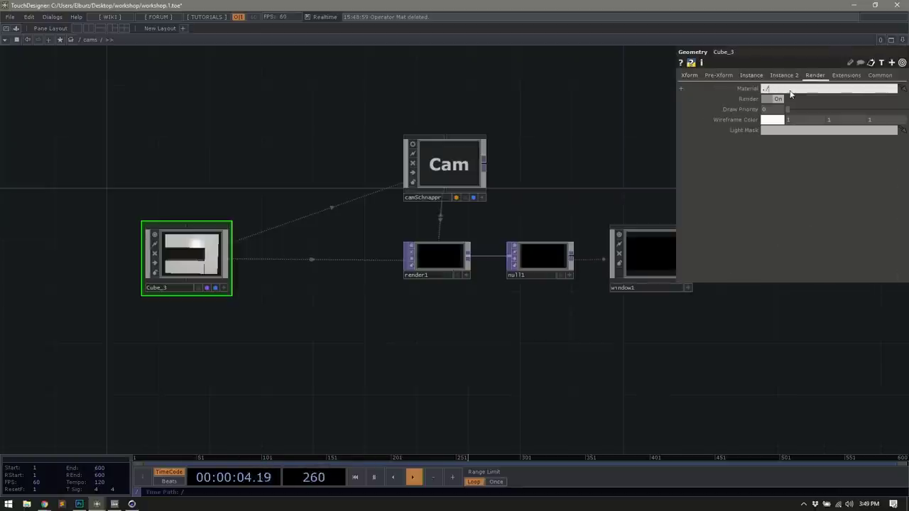
type("nt1")
key("Return")
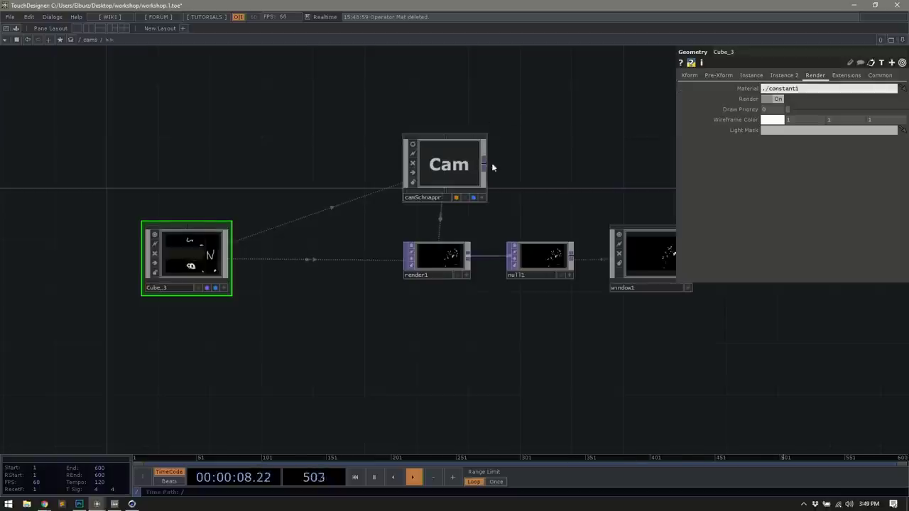
Step: Move the Cube_3 and camSchnappr nodes further left to tidy the cams network
scroll(480, 164, "right", 5)
scroll(480, 164, "down", 2)
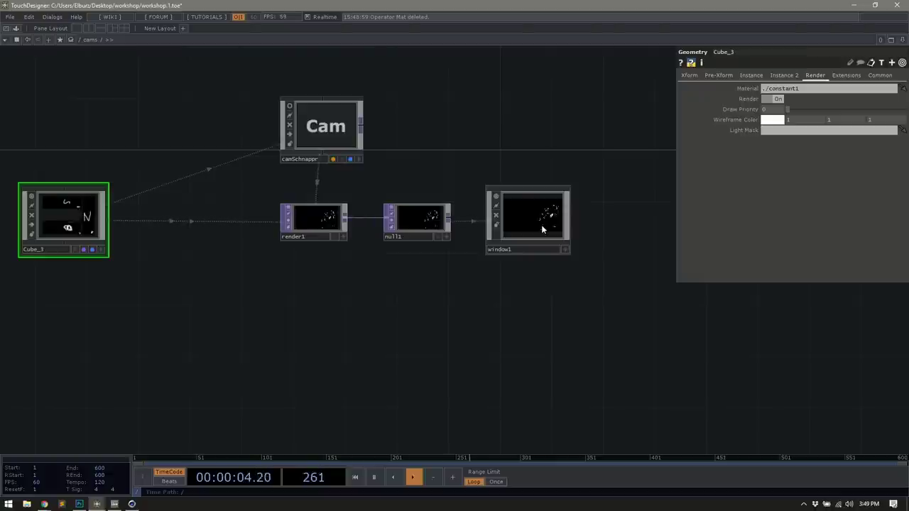
scroll(379, 298, "left", 4)
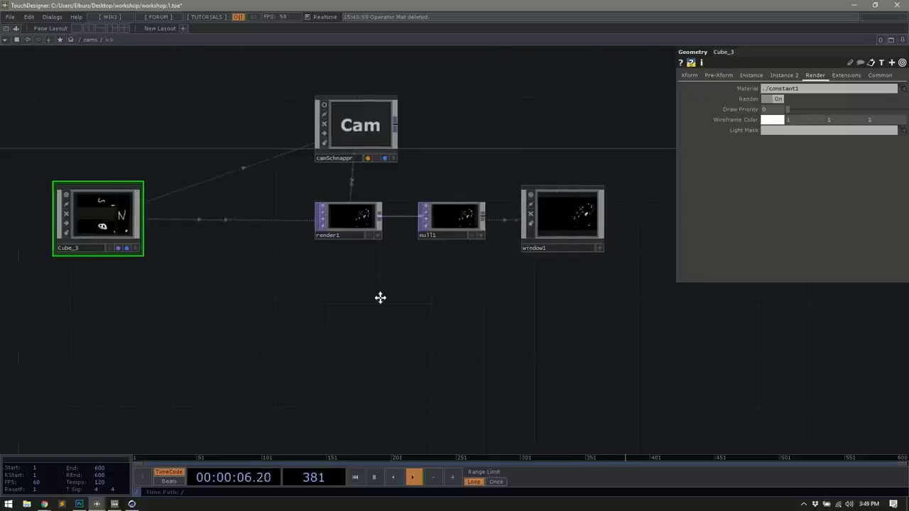
scroll(344, 293, "left", 2)
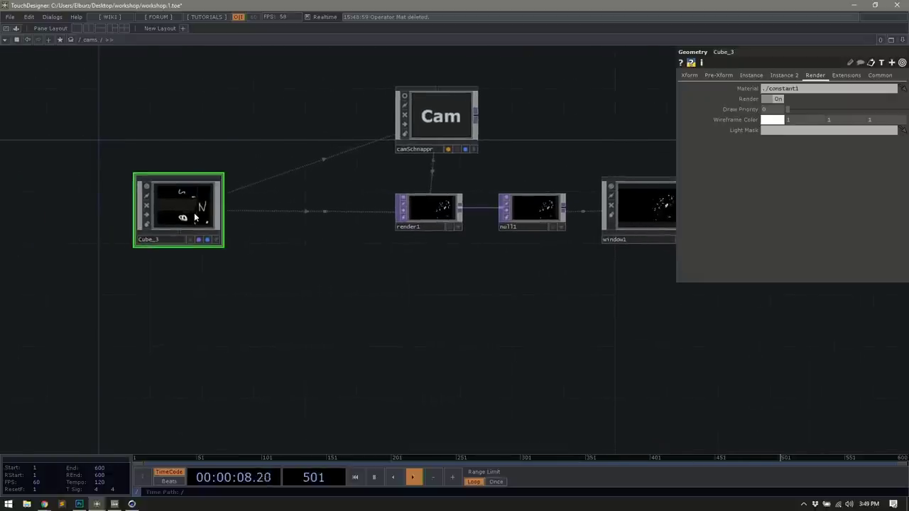
left_click_drag(481, 136, 468, 136)
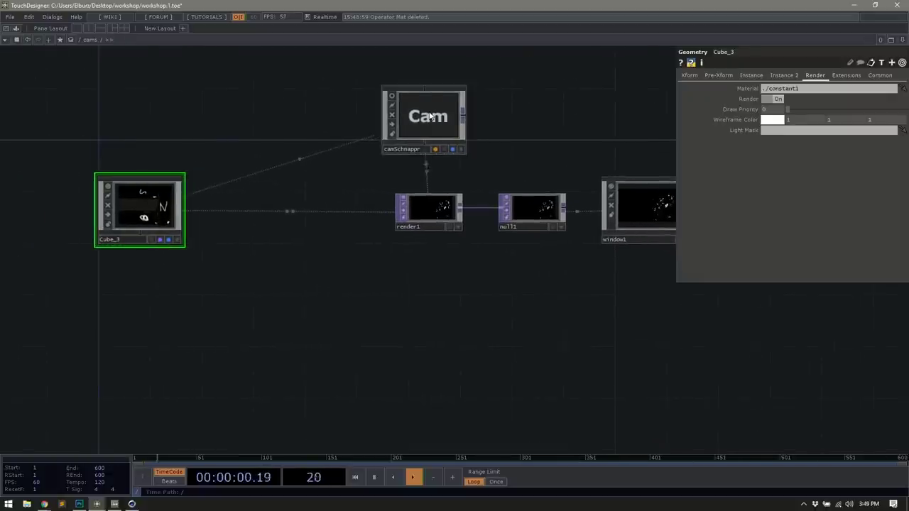
Step: Review the Cube_3 and camSchnappr nodes and render1's camera, geometry and lights settings
left_click(155, 211)
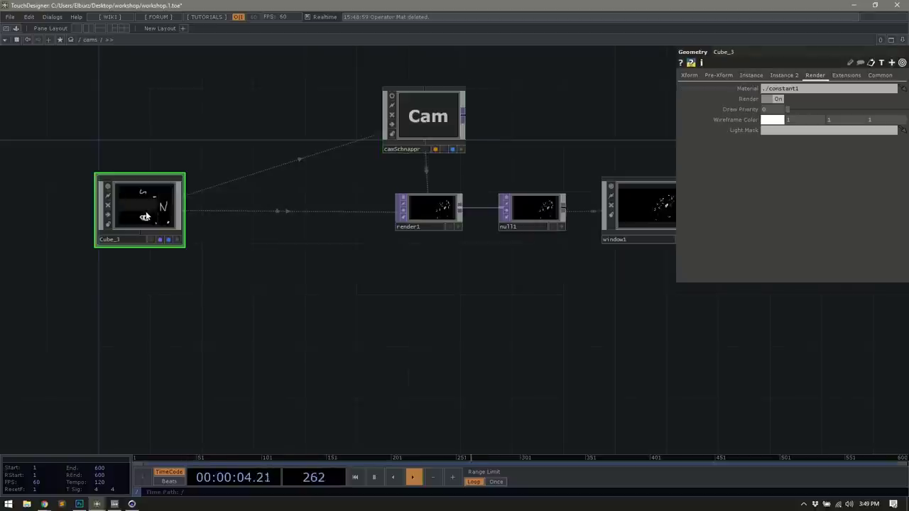
left_click(425, 122)
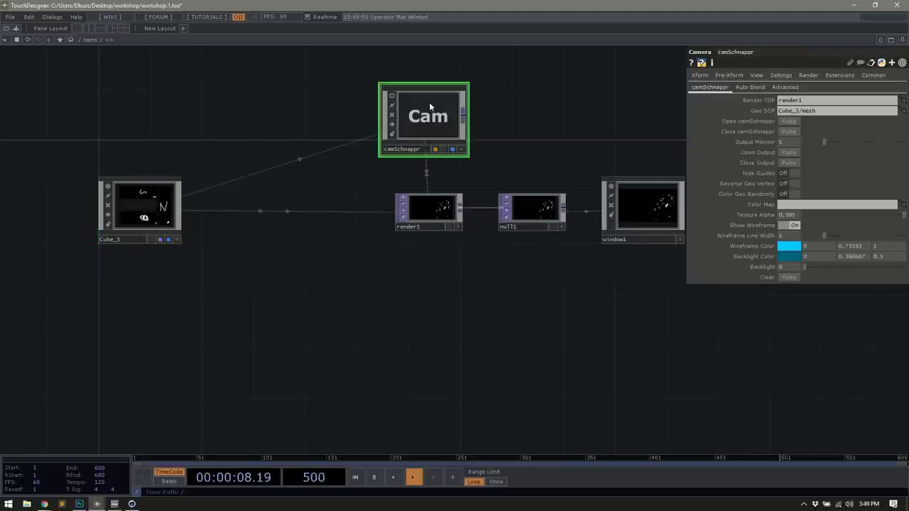
left_click(426, 213)
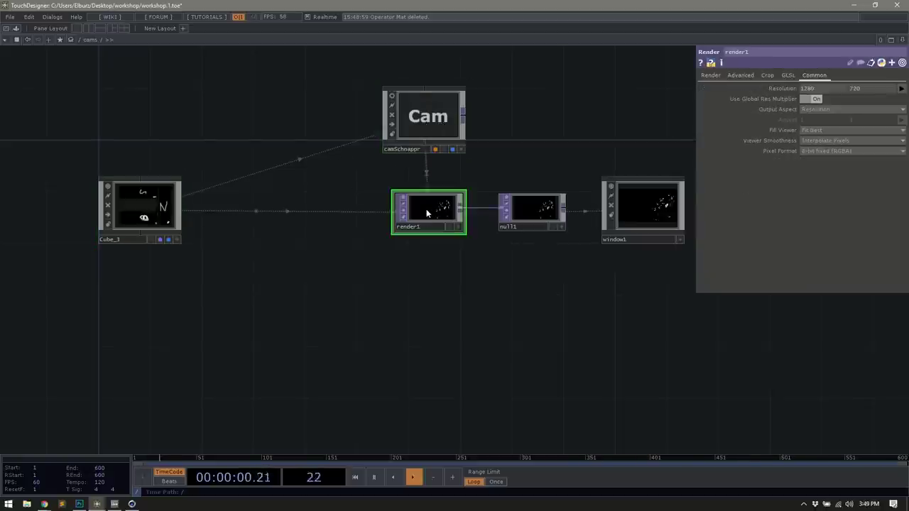
left_click(713, 75)
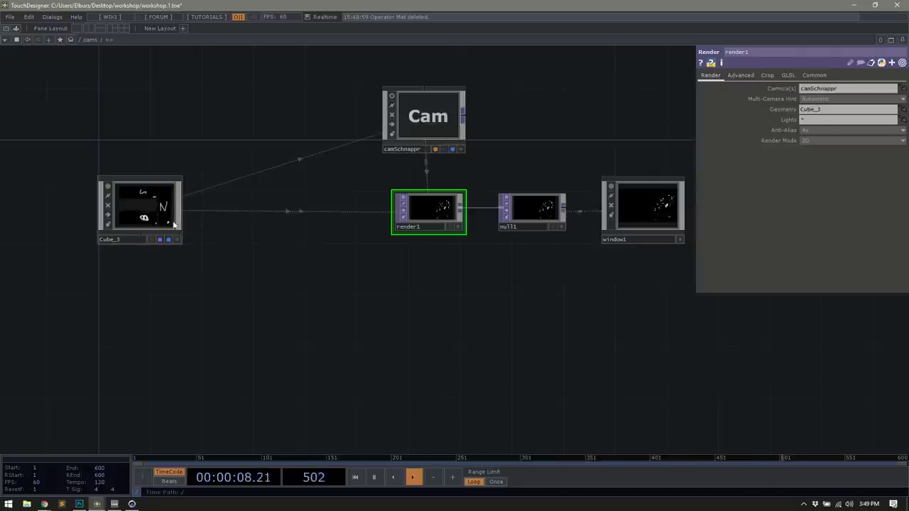
left_click(140, 210)
left_click_drag(61, 142, 199, 260)
left_click_drag(172, 228, 237, 305)
left_click(436, 212)
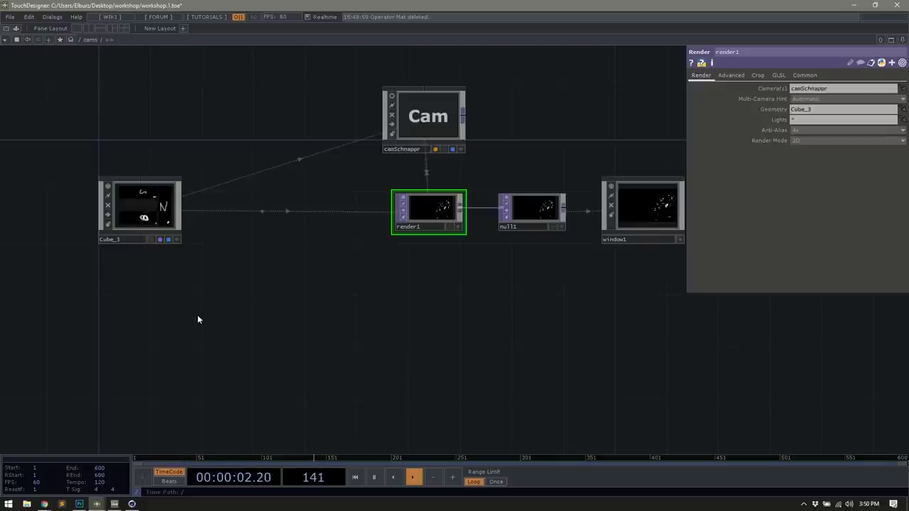
left_click_drag(163, 314, 341, 291)
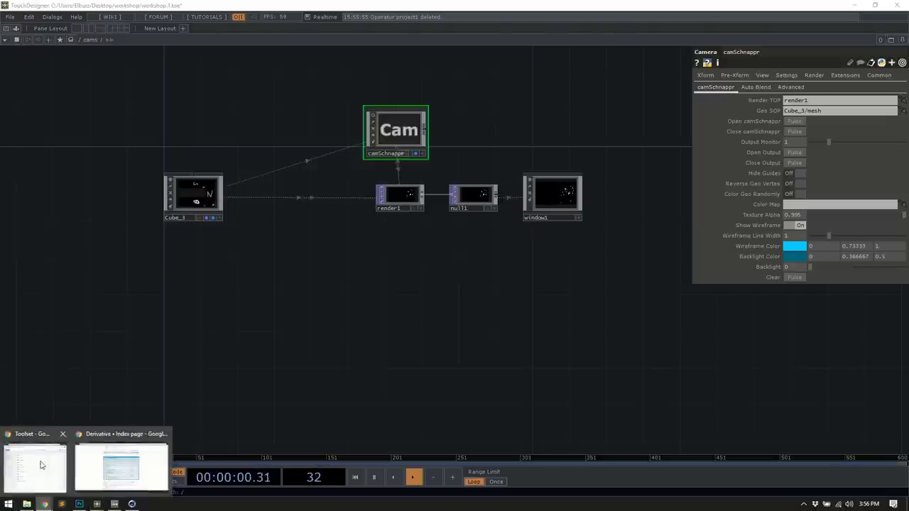
Step: Switch to the Derivative forum in Chrome and search it for "vertpusher"
left_click(44, 504)
left_click(500, 108)
type("vertpusher")
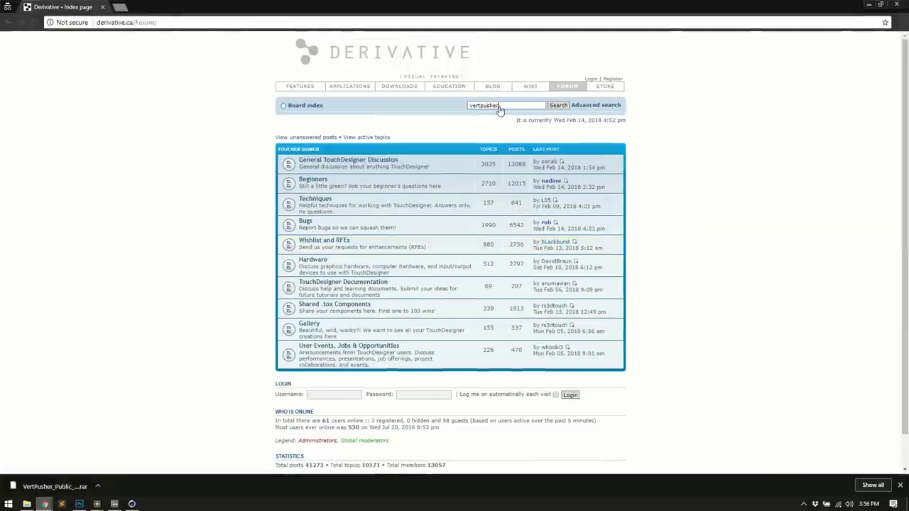
key("Return")
scroll(502, 306, "down", 1)
scroll(503, 307, "down", 2)
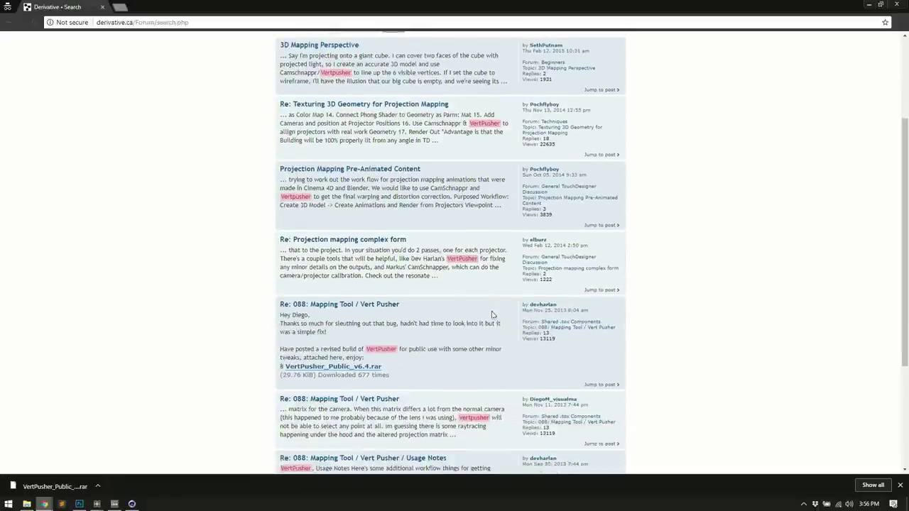
Step: Open the forum post "Re: 088: Mapping Tool / Vert Pusher" with the revised build and download VertPusher_Public_v6.4.rar
left_click(298, 310)
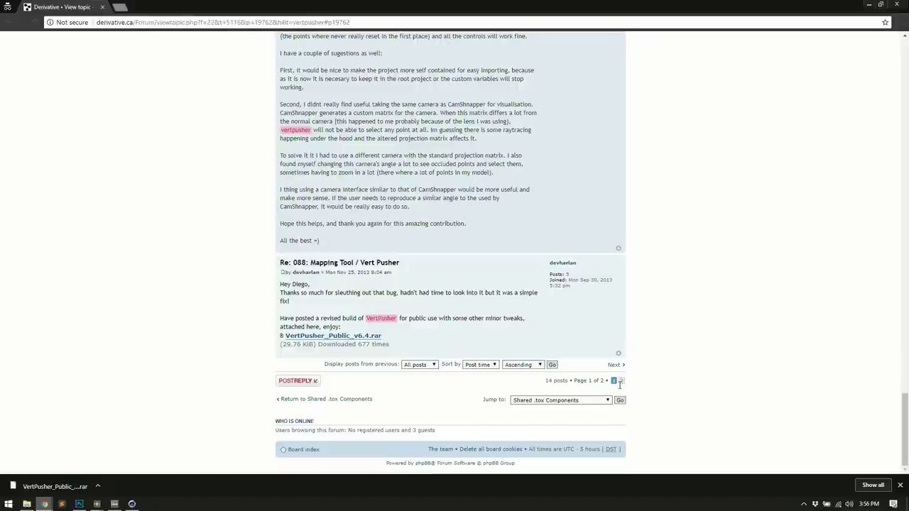
left_click(331, 337)
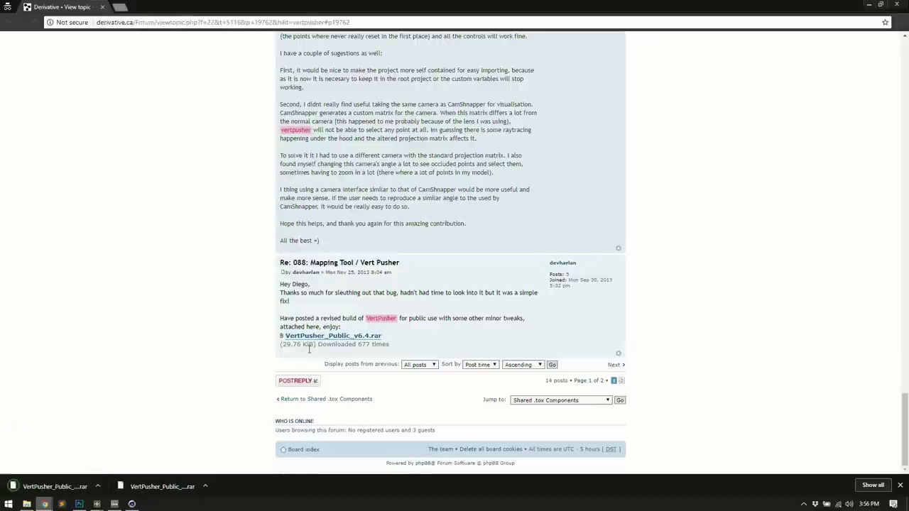
left_click(873, 7)
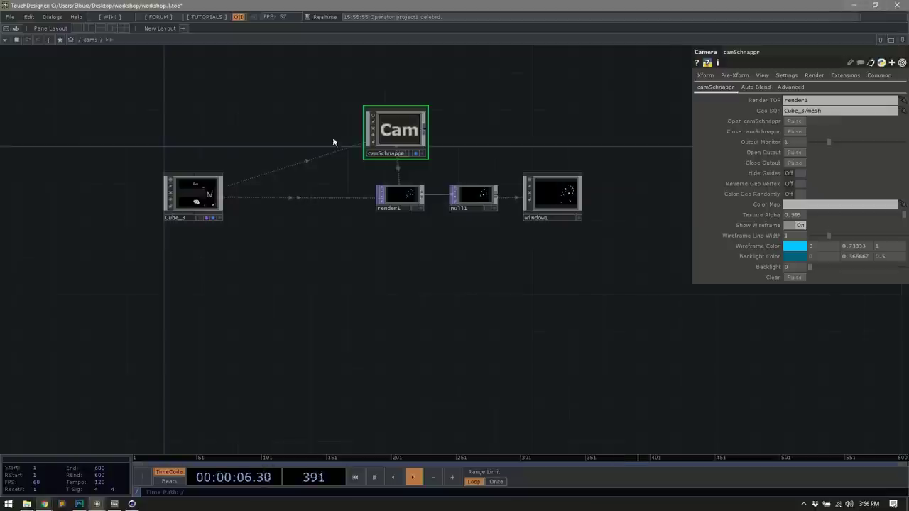
Step: Open CTRL_VertPusher_Base.6.3.toe from the workshop folder in TouchDesigner and dismiss the load warnings
left_click(26, 504)
left_click(391, 294)
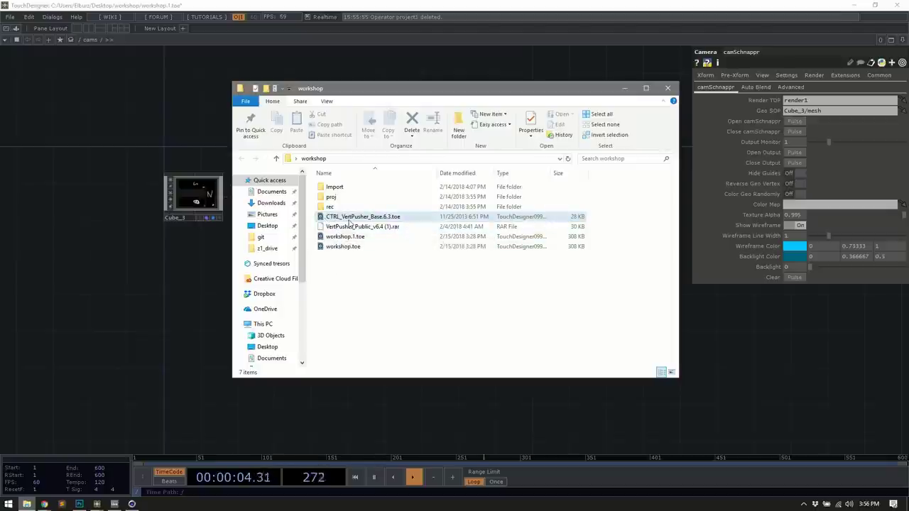
double_click(400, 218)
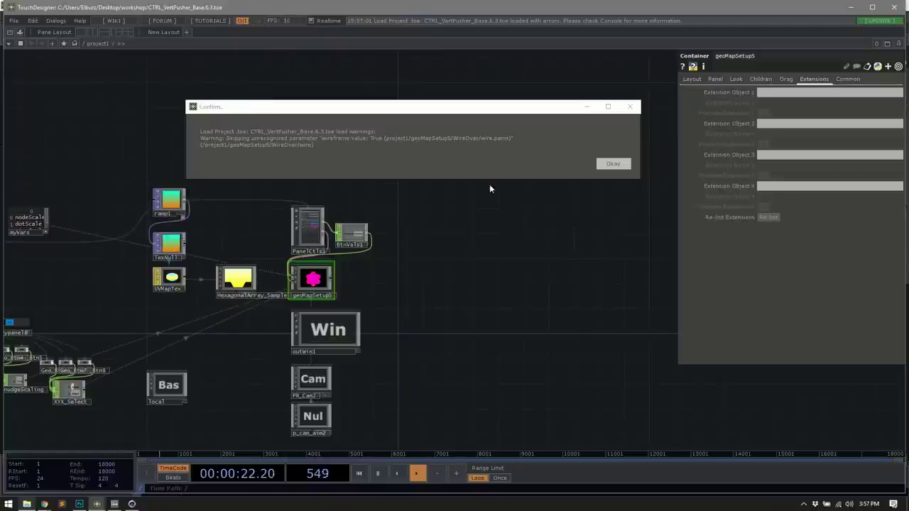
left_click(611, 165)
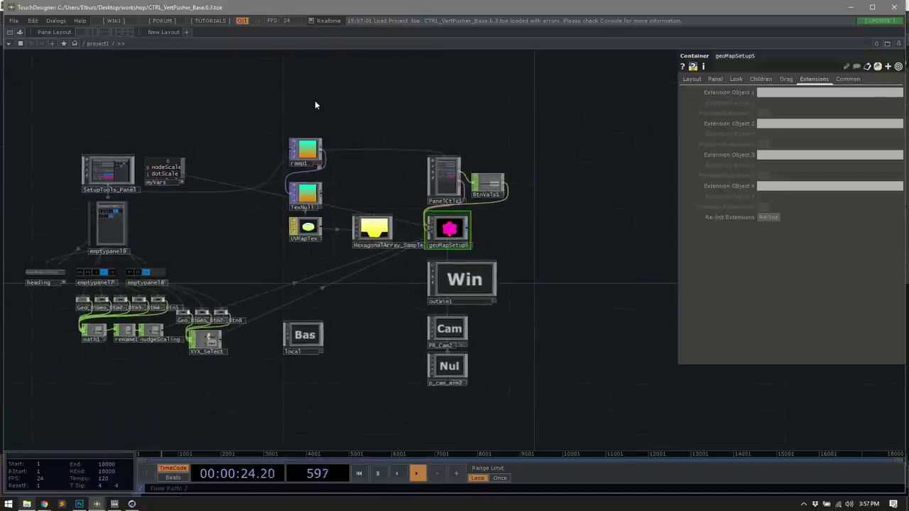
Step: Go up from the VertPusher project1 network to the root level and copy the project1 container
scroll(487, 197, "up", 5)
scroll(430, 245, "down", 4)
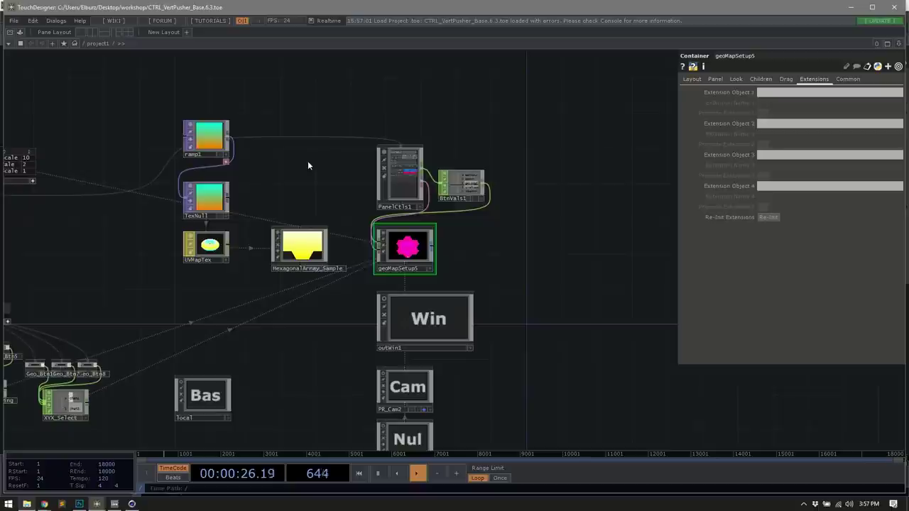
scroll(235, 135, "down", 5)
left_click_drag(105, 97, 239, 199)
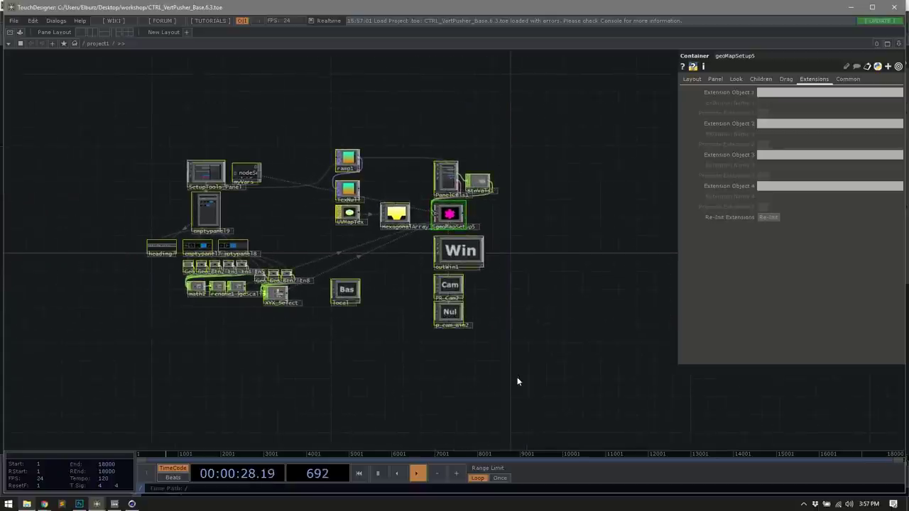
scroll(498, 359, "down", 3)
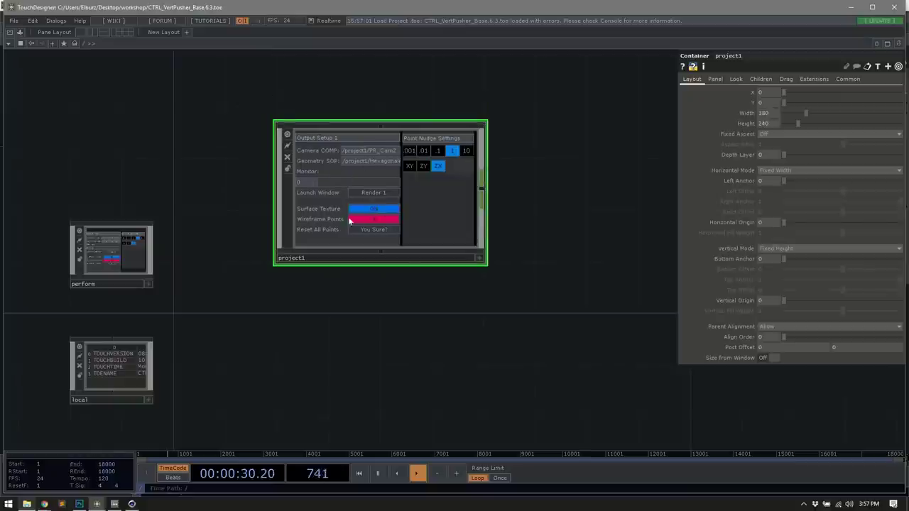
left_click_drag(222, 61, 497, 281)
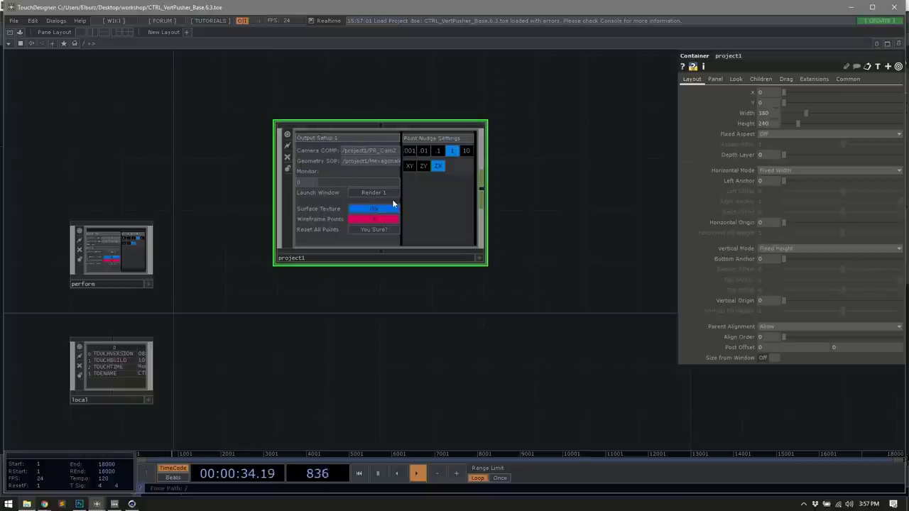
key("ctrl+c")
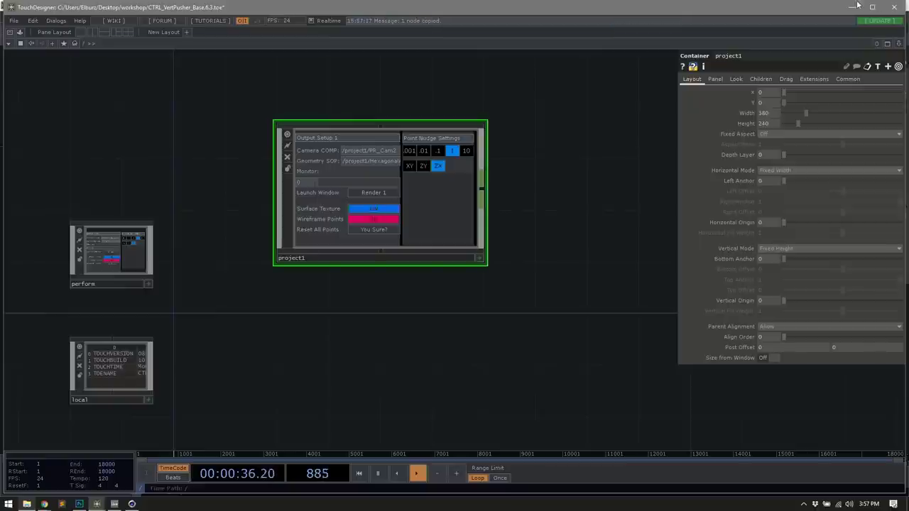